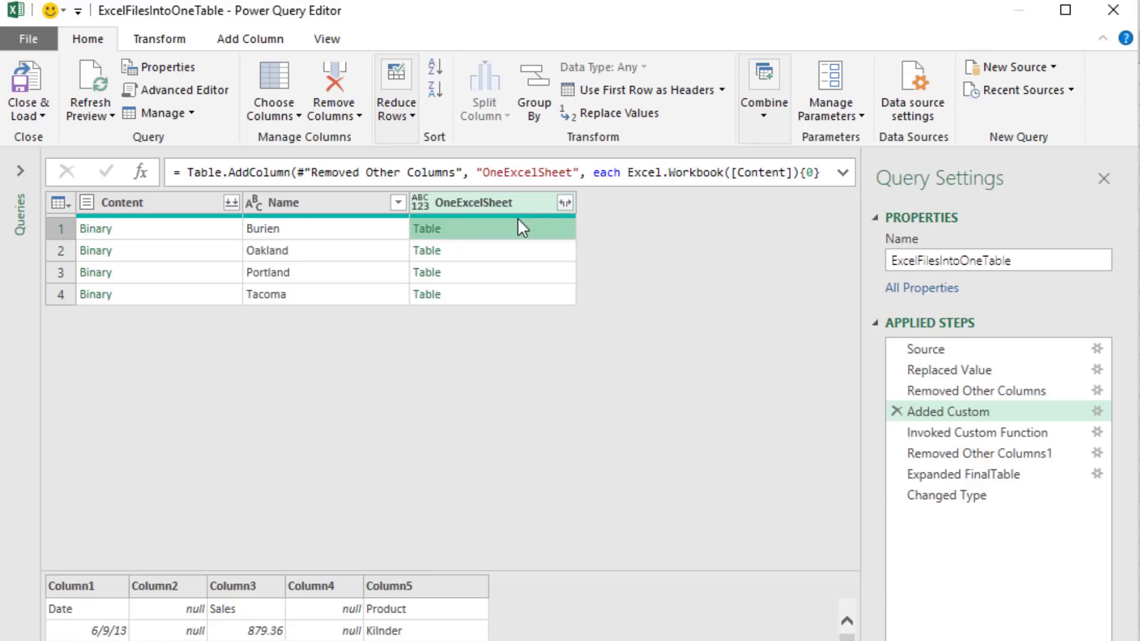
Step: Preview the nested tables in the OneExcelSheet column for Oakland, Portland and Tacoma
{"action": "left_click", "coordinate": [496, 253]}
{"action": "left_click", "coordinate": [497, 268]}
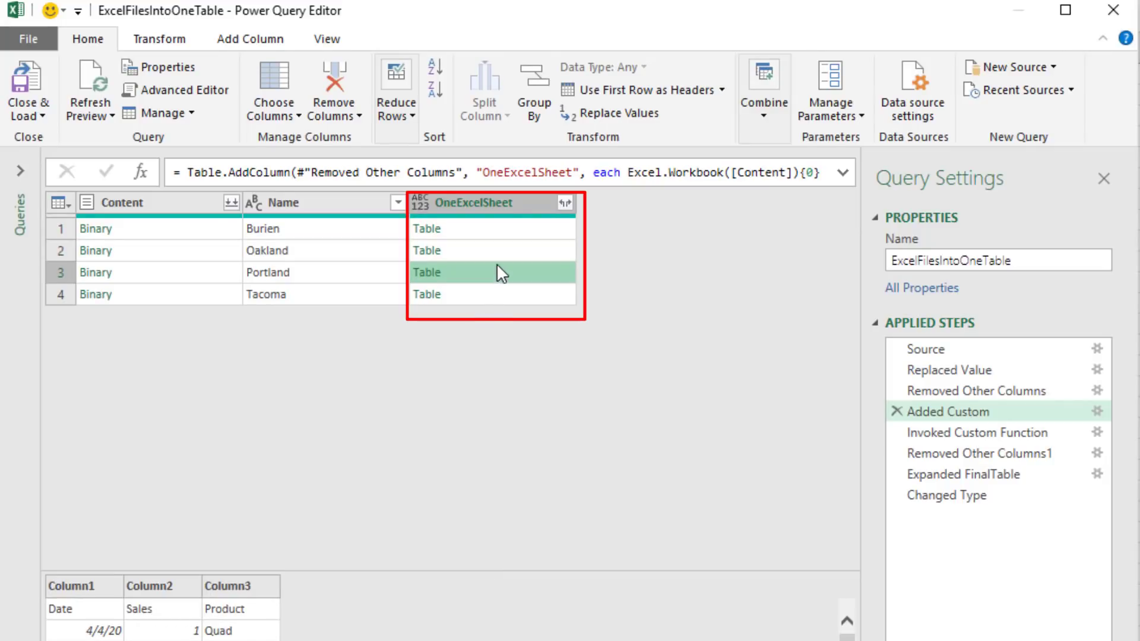
{"action": "left_click", "coordinate": [498, 295]}
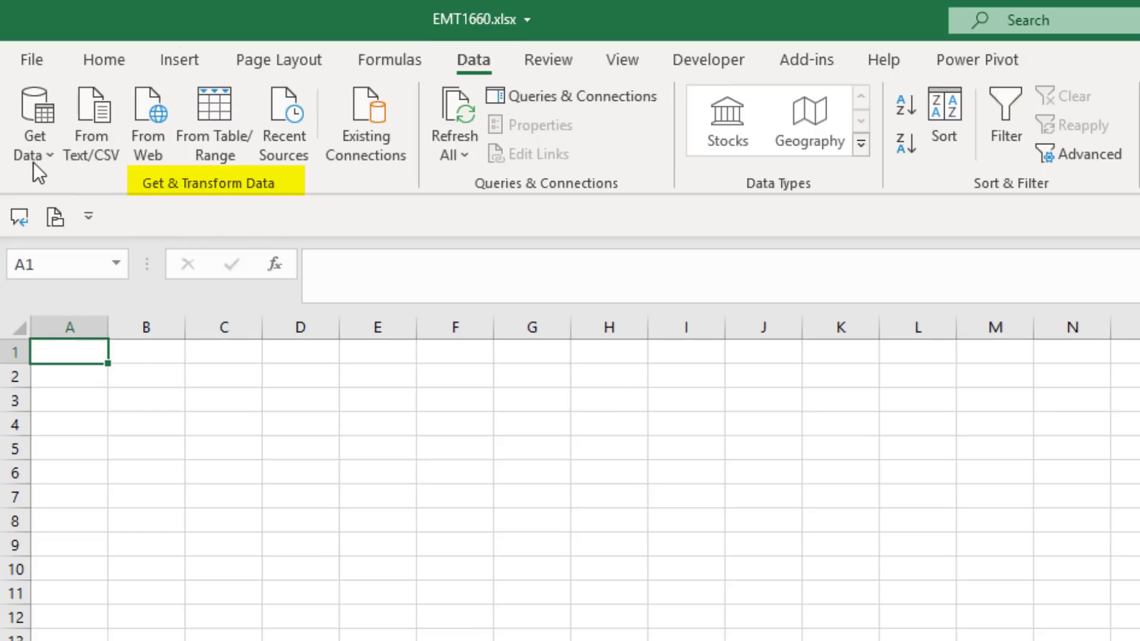
Step: Import the files from the Desktop folder ExcelFiles\Start as a folder query and open it for transforming
{"action": "left_click", "coordinate": [49, 158]}
{"action": "mouse_move", "coordinate": [49, 211]}
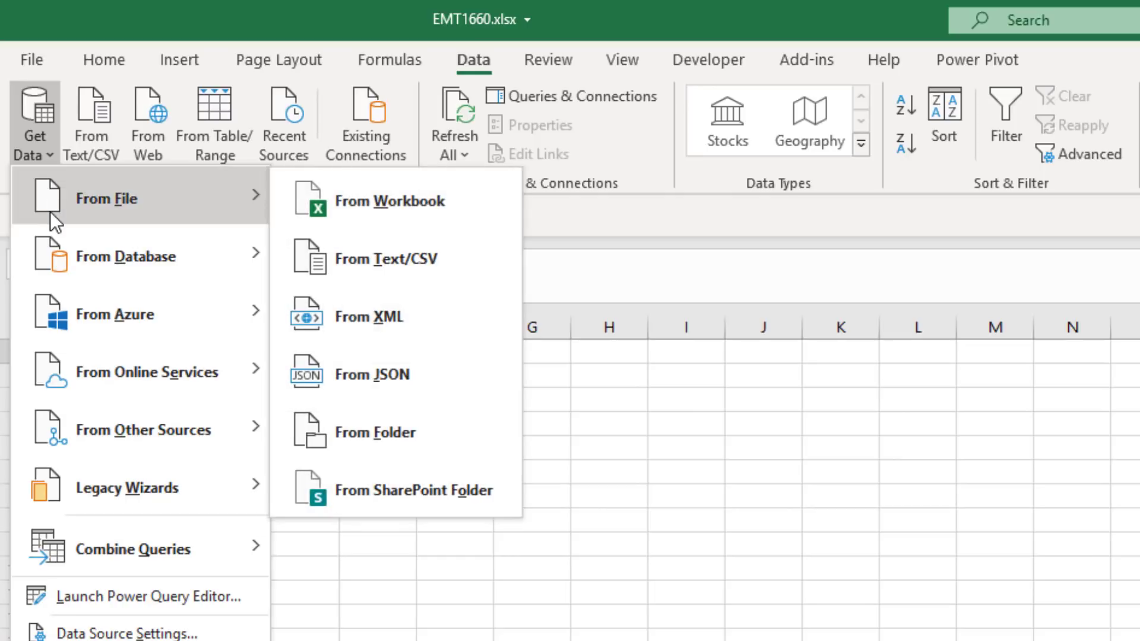
{"action": "left_click", "coordinate": [453, 421]}
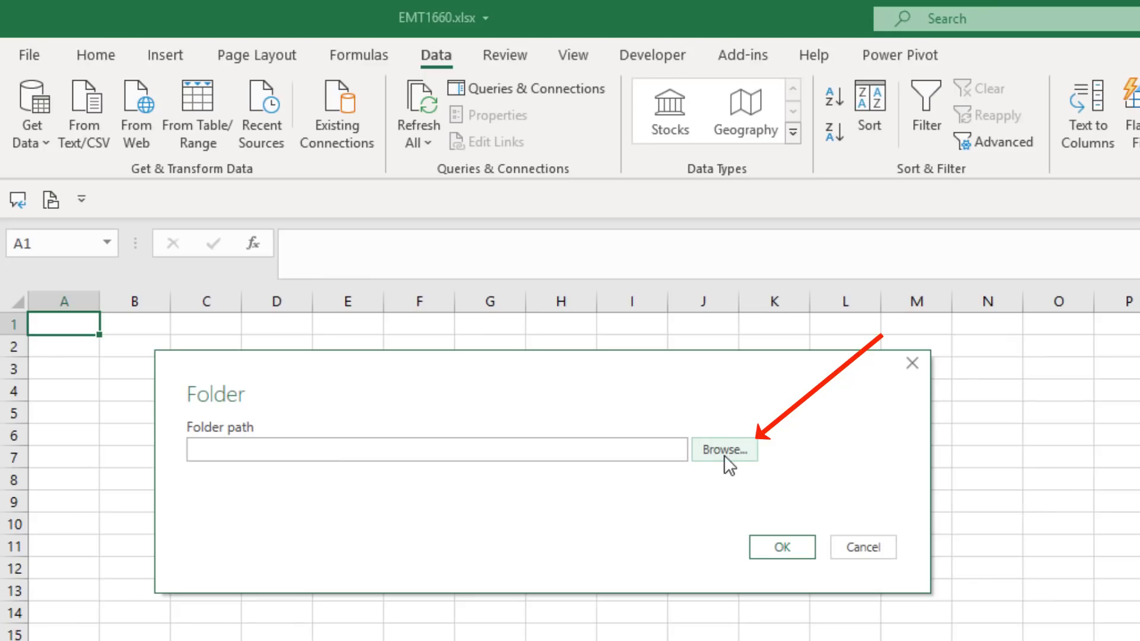
{"action": "left_click", "coordinate": [724, 450]}
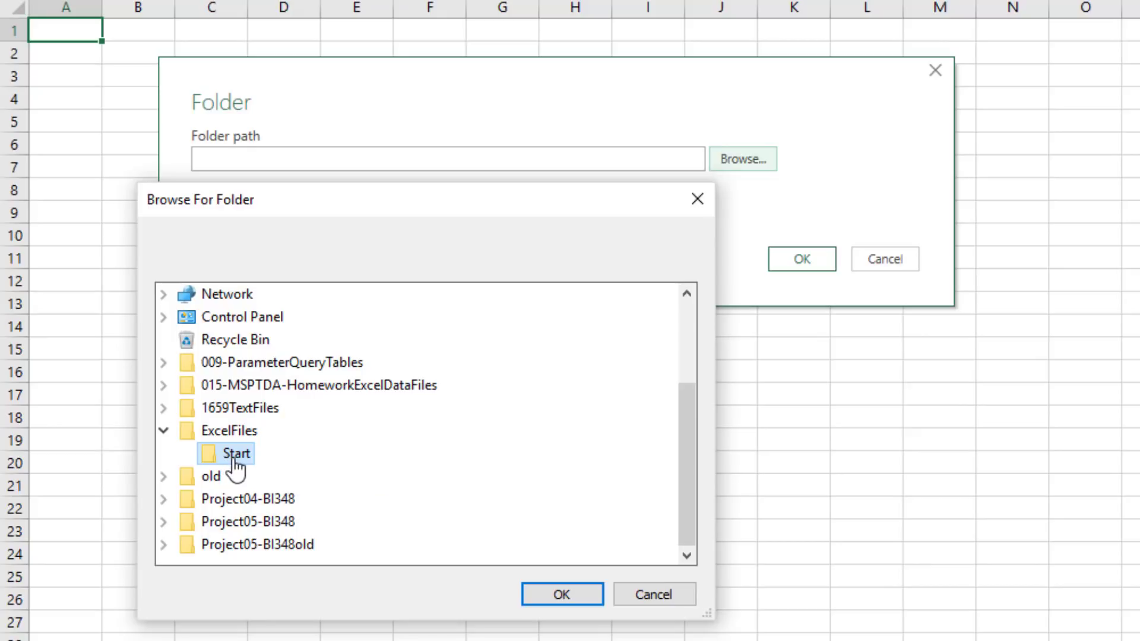
{"action": "left_click", "coordinate": [549, 592]}
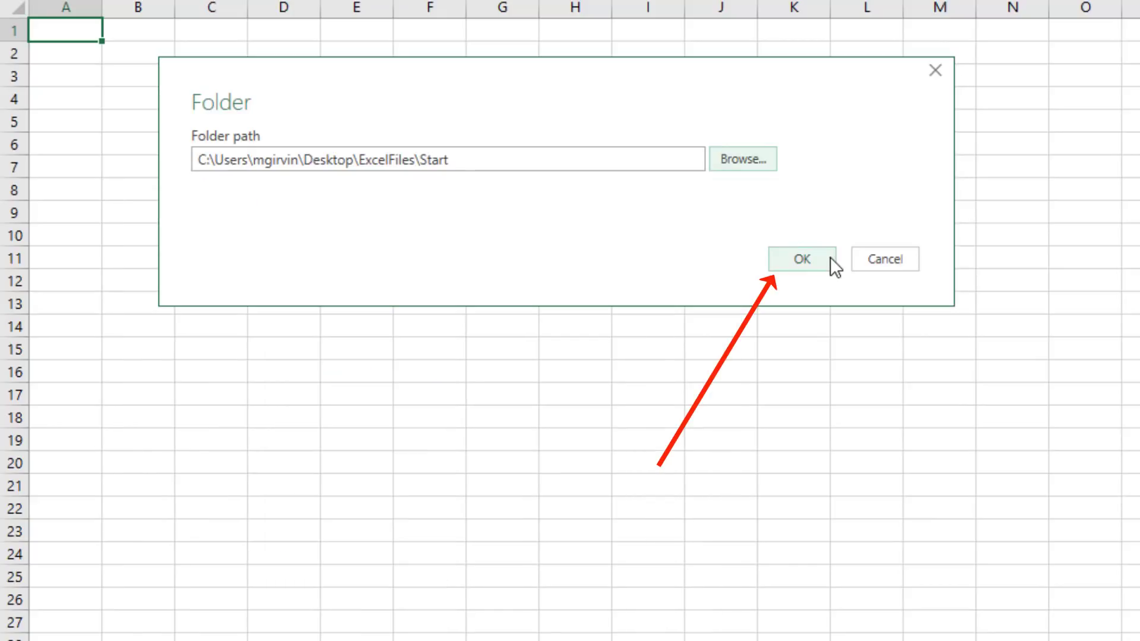
{"action": "left_click", "coordinate": [830, 258]}
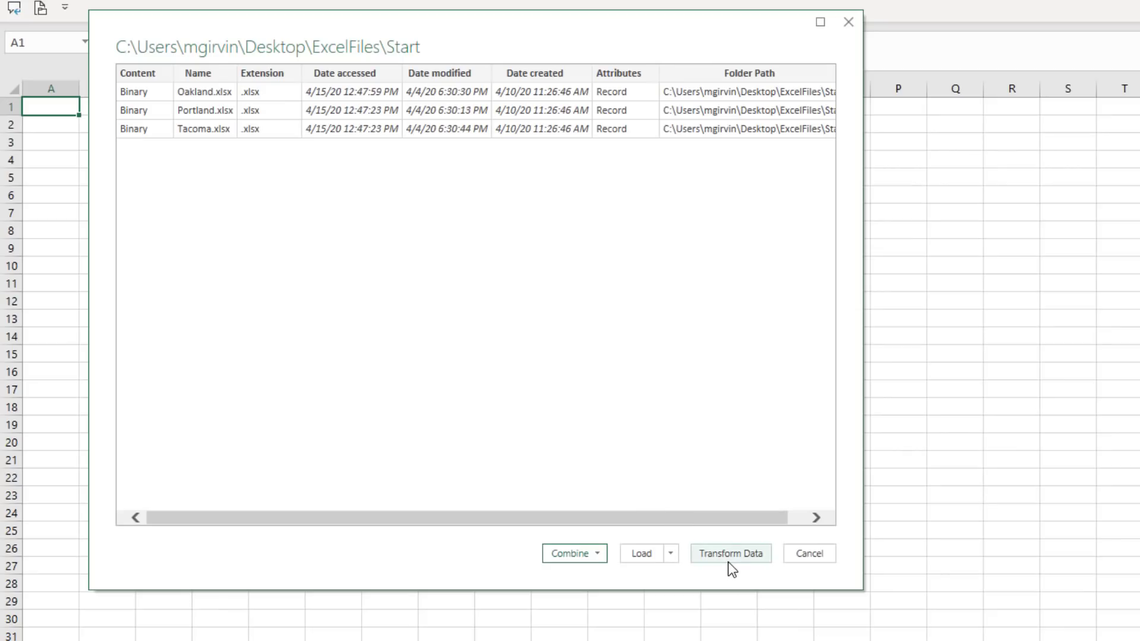
{"action": "left_click", "coordinate": [728, 561]}
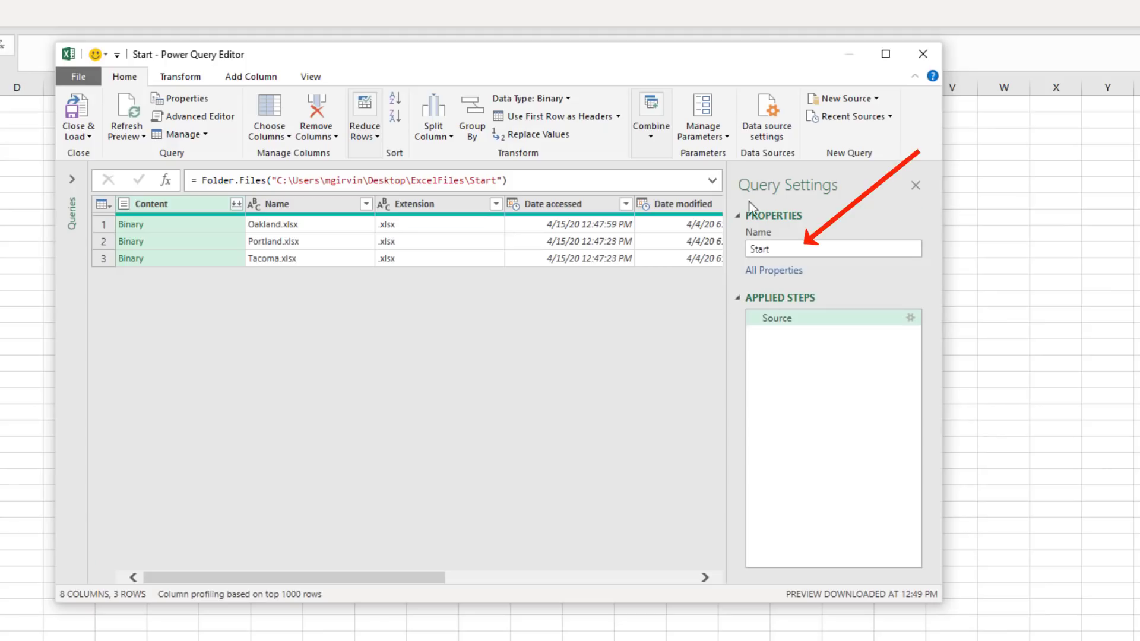
Step: Rename the query AllExcelDataIntoOneTable and preview the Oakland and Portland binary files in the Content column
{"action": "double_click", "coordinate": [789, 249]}
{"action": "type", "text": "AllExcelDataIntoOneTable"}
{"action": "key", "text": "Return"}
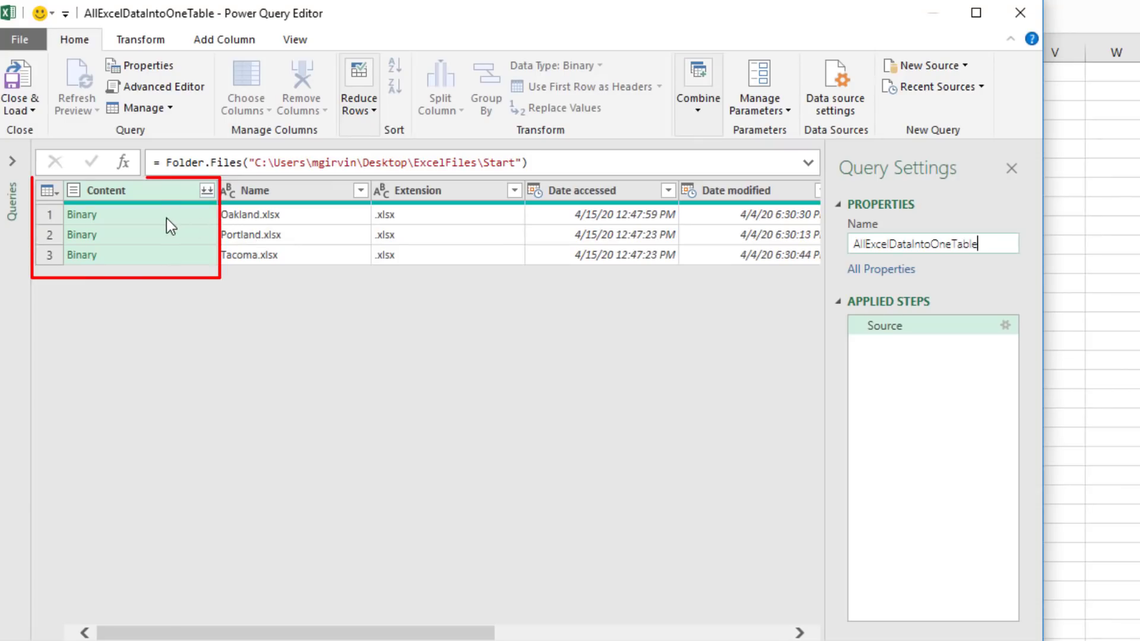
{"action": "left_click", "coordinate": [167, 217]}
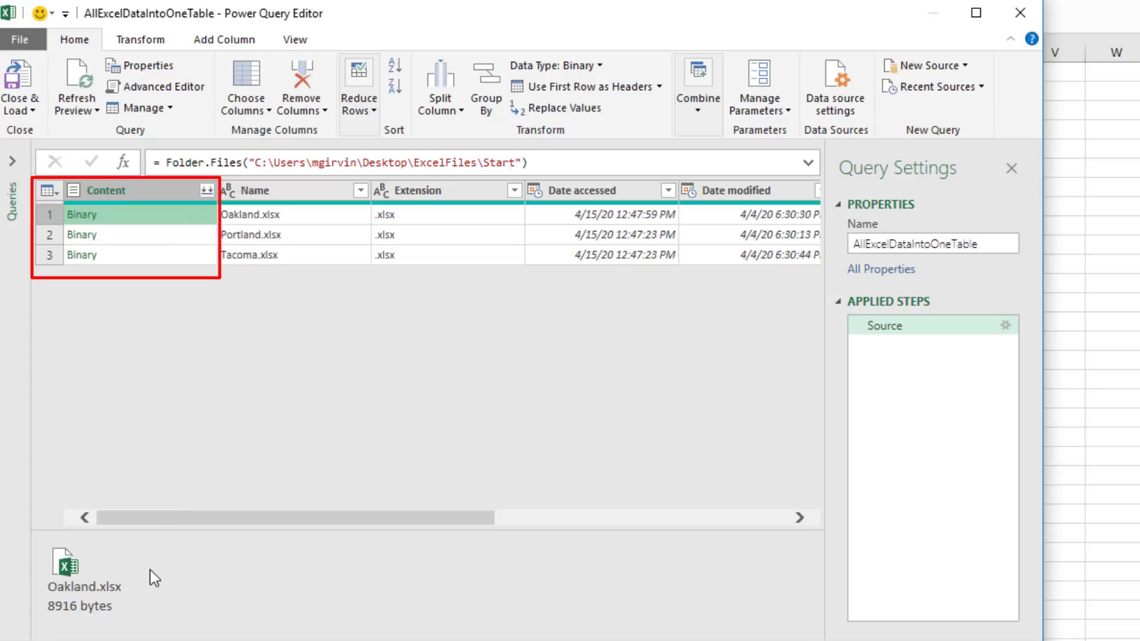
{"action": "left_click", "coordinate": [149, 238]}
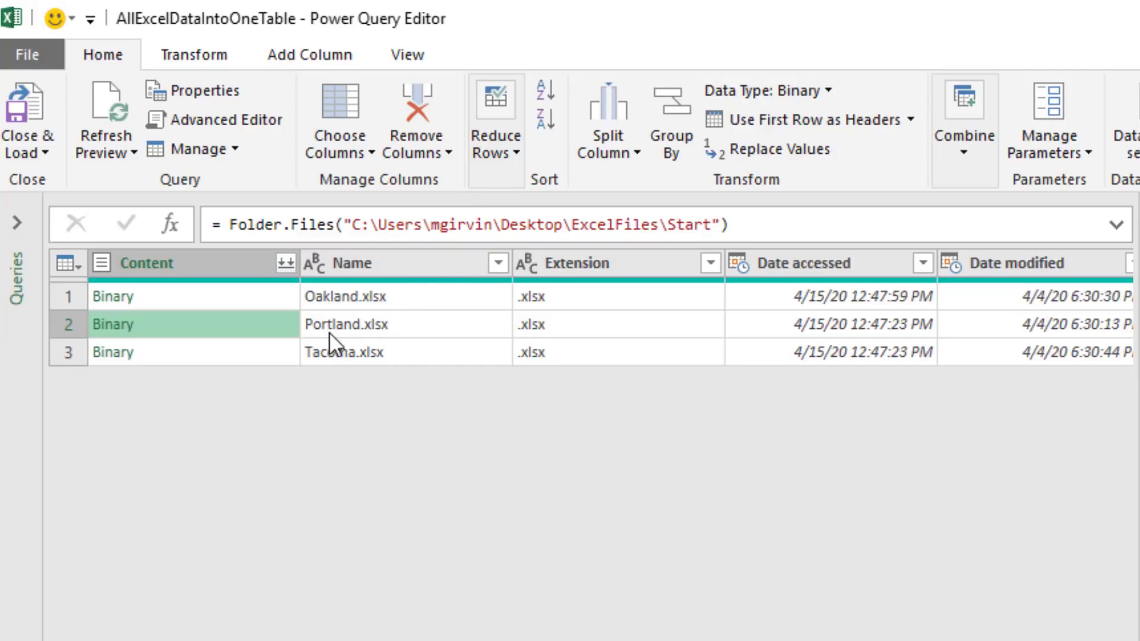
Step: Replace ".xlsx" with nothing in the Name column
{"action": "left_click", "coordinate": [376, 263]}
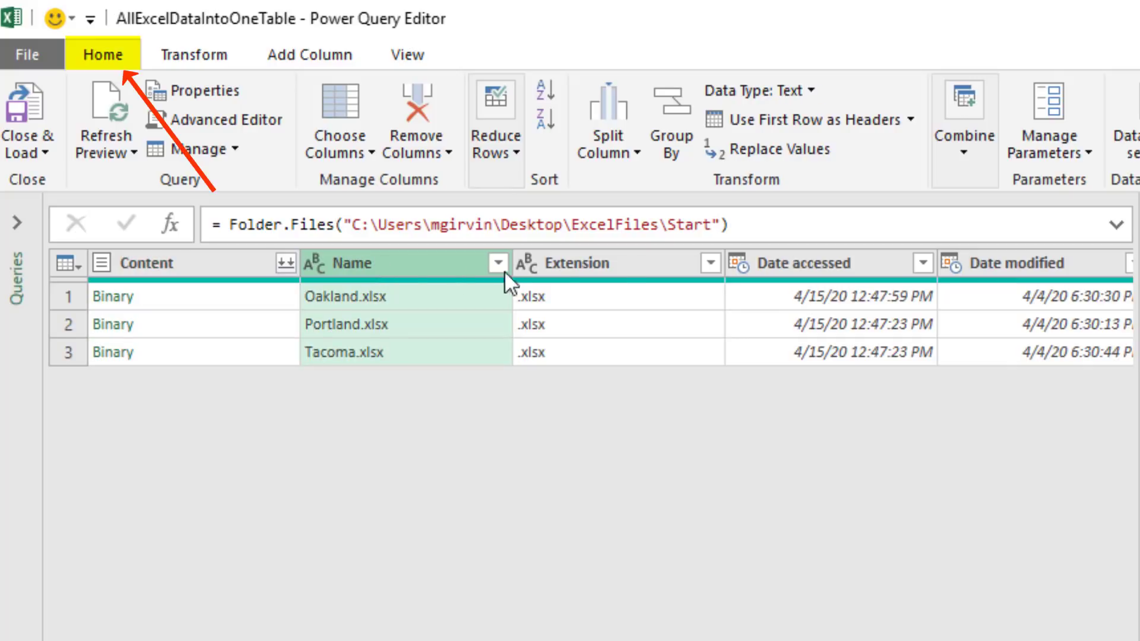
{"action": "left_click", "coordinate": [776, 154]}
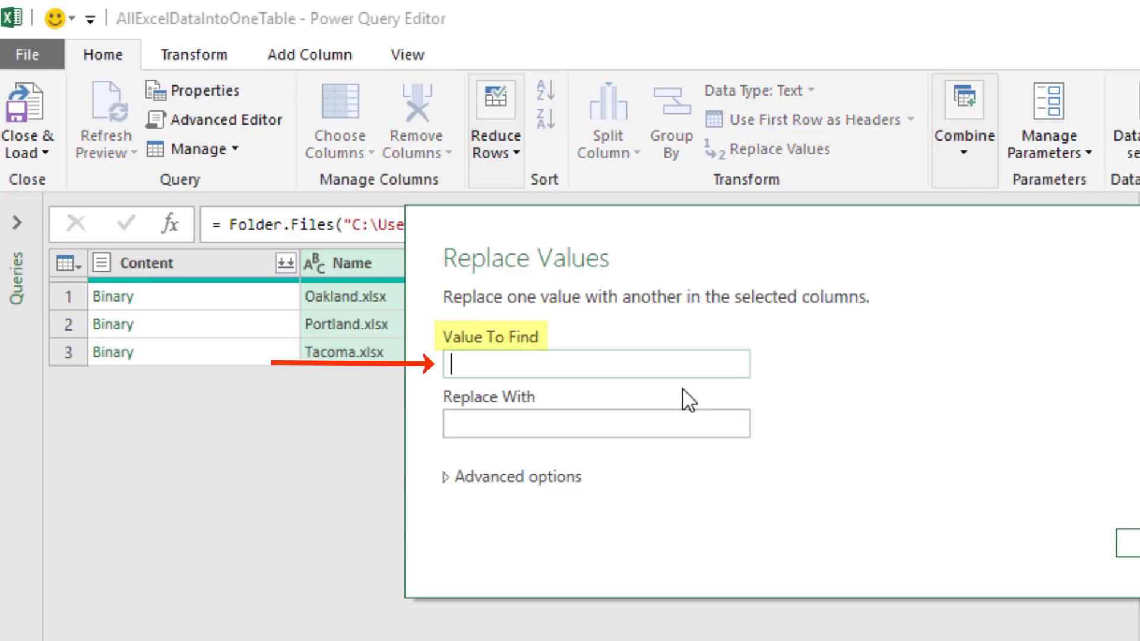
{"action": "type", "text": ".xlsx"}
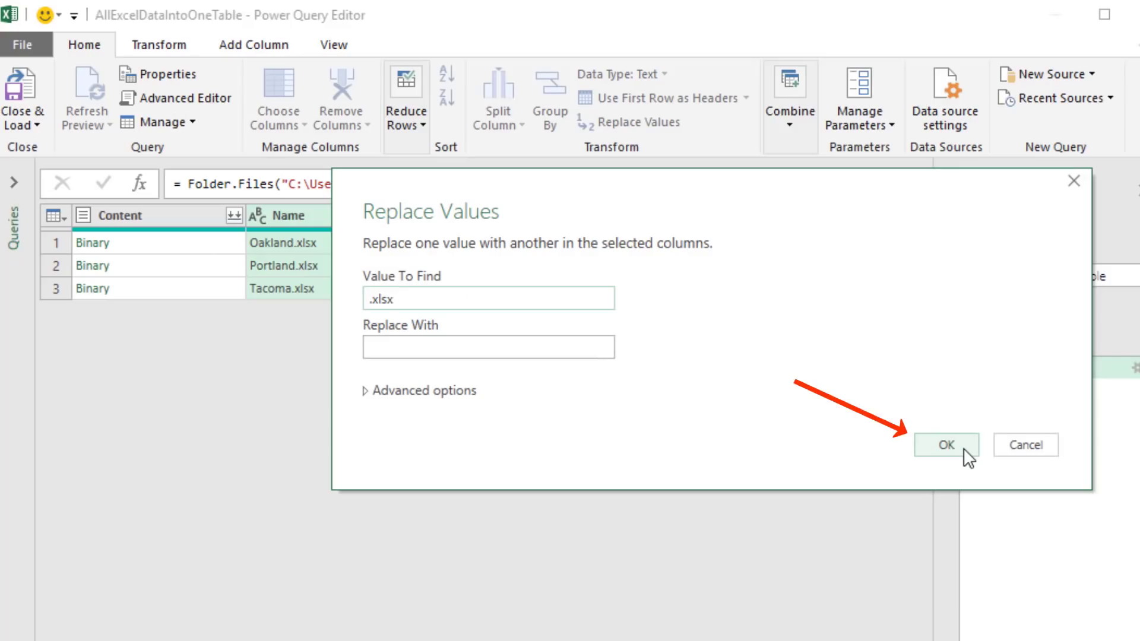
{"action": "left_click", "coordinate": [1131, 543]}
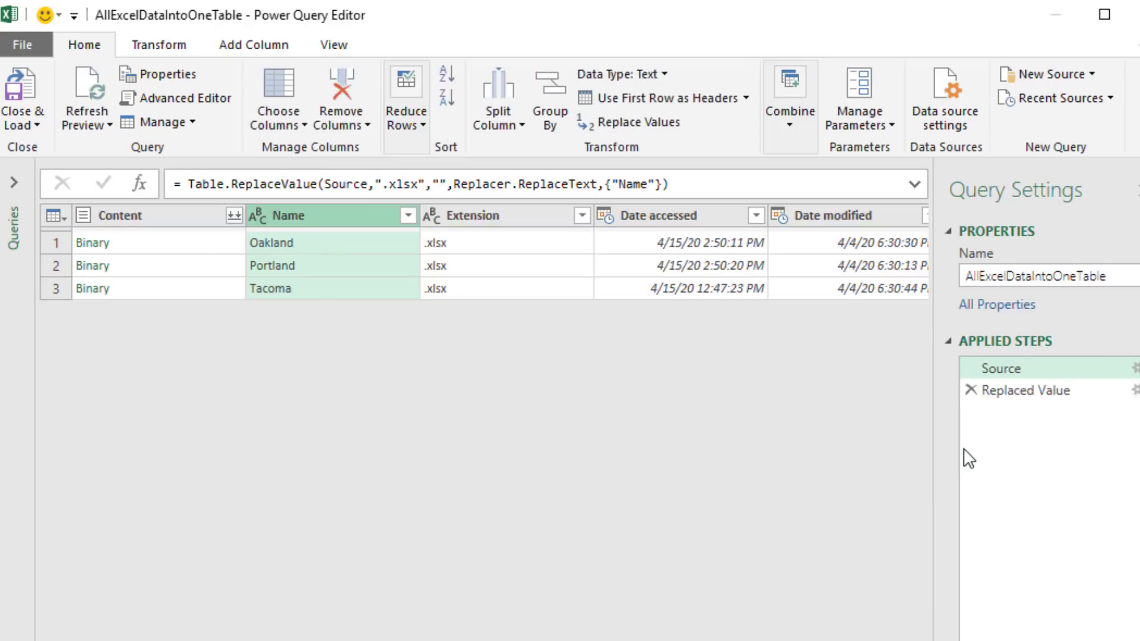
Step: Remove all columns except Content and Name
{"action": "left_click", "coordinate": [169, 220]}
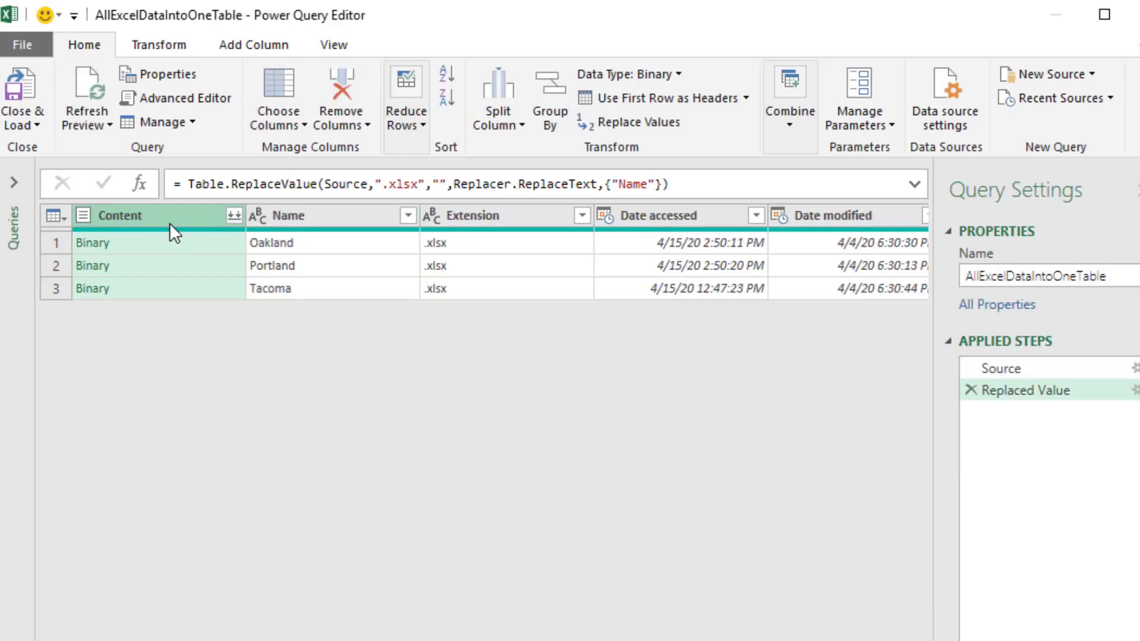
{"action": "left_click", "coordinate": [312, 222], "text": "shift"}
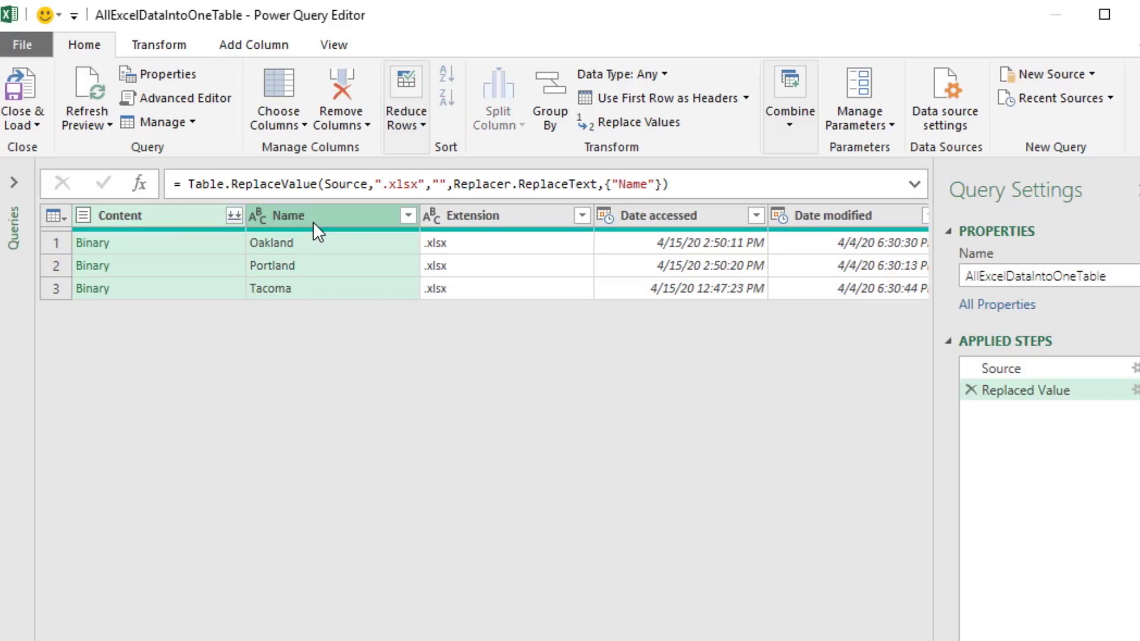
{"action": "right_click", "coordinate": [309, 212]}
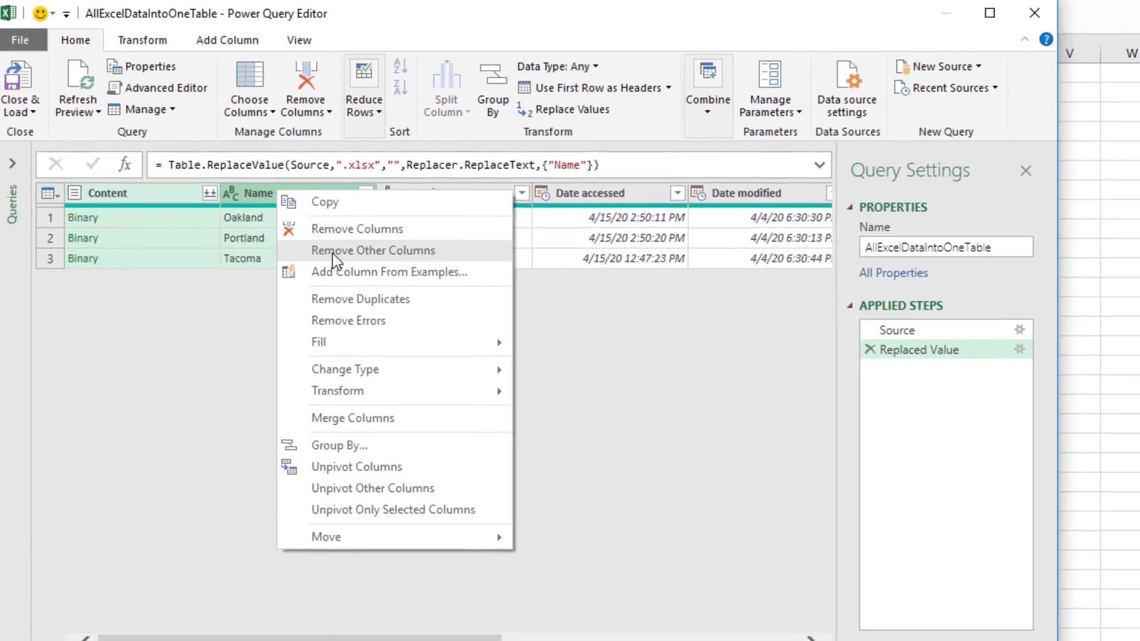
{"action": "left_click", "coordinate": [357, 269]}
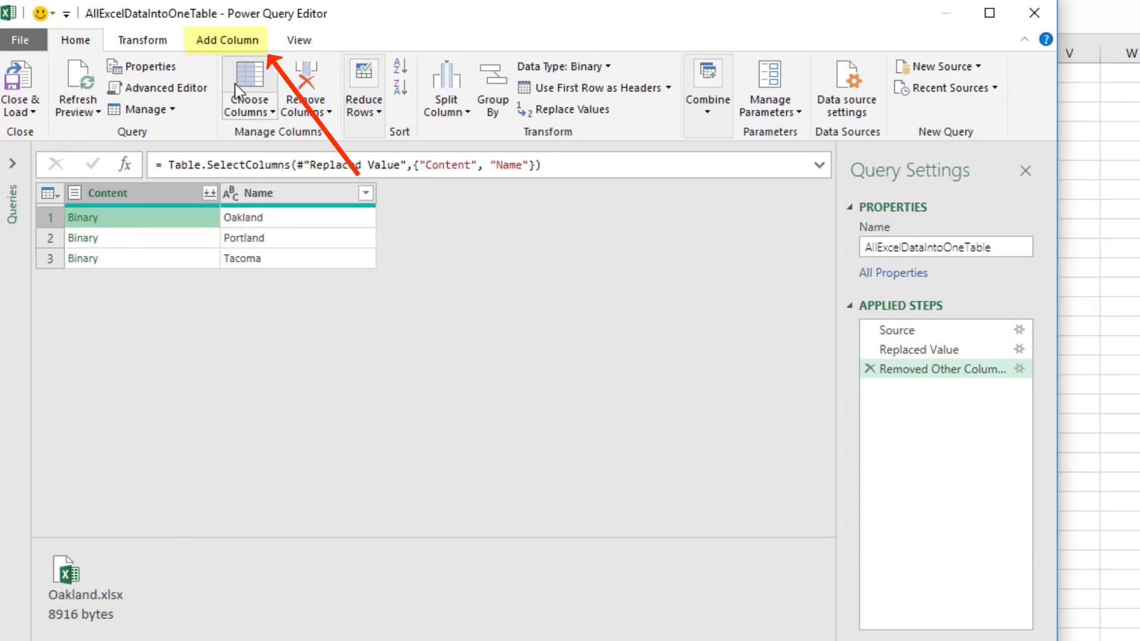
Step: Add a custom column named GetExcelSheet with the formula =Excel.Workbook([Content])
{"action": "left_click", "coordinate": [234, 45]}
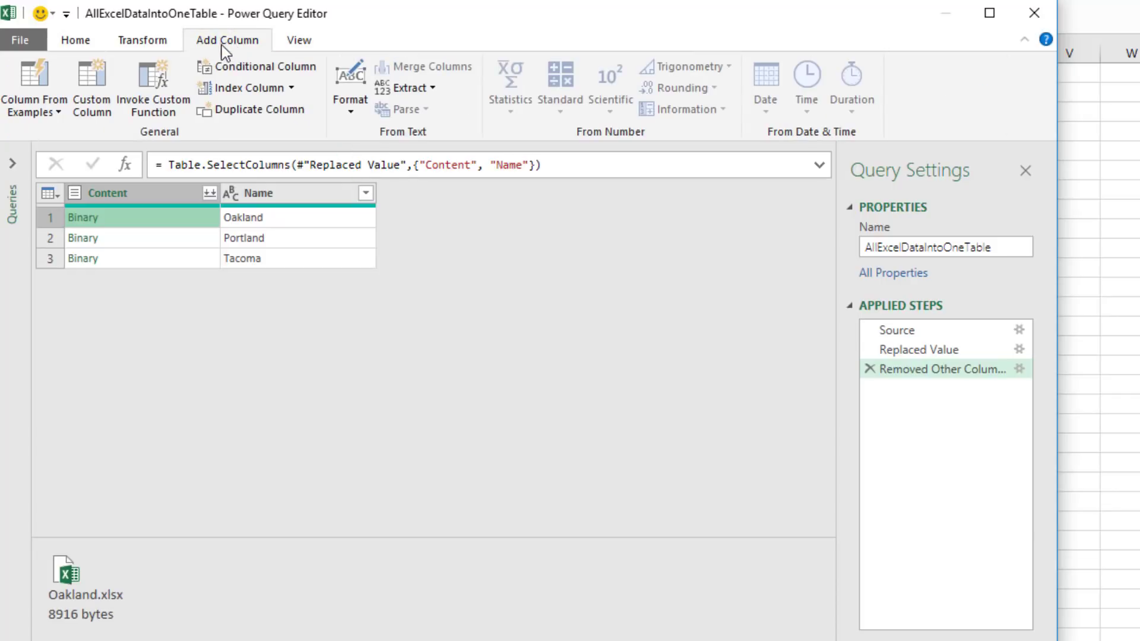
{"action": "left_click", "coordinate": [104, 106]}
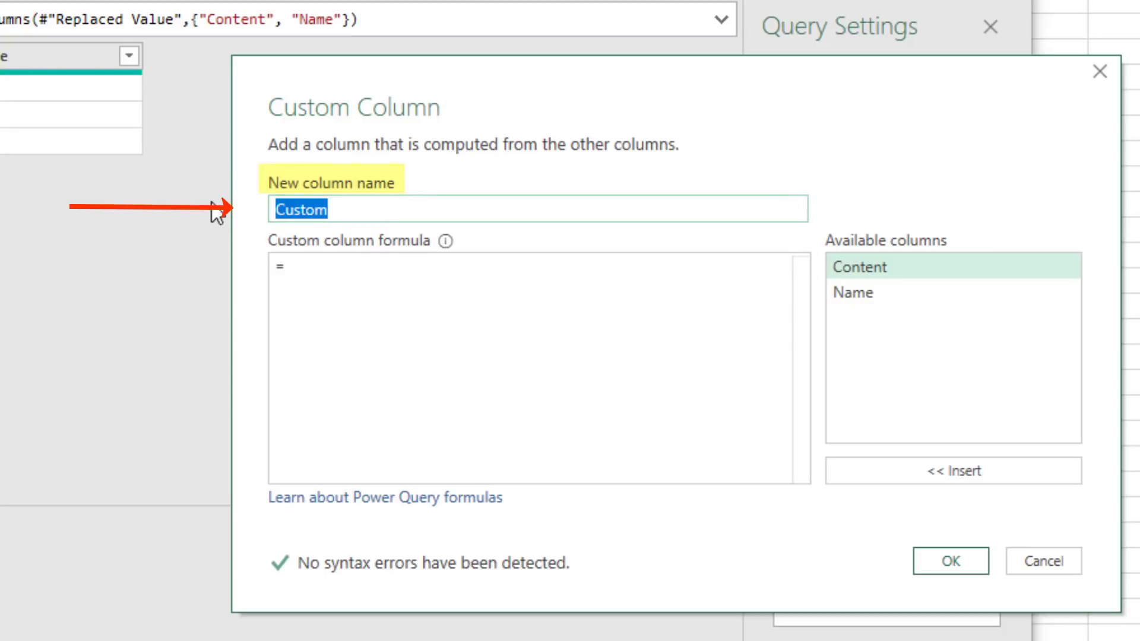
{"action": "type", "text": "GetExcelSheet"}
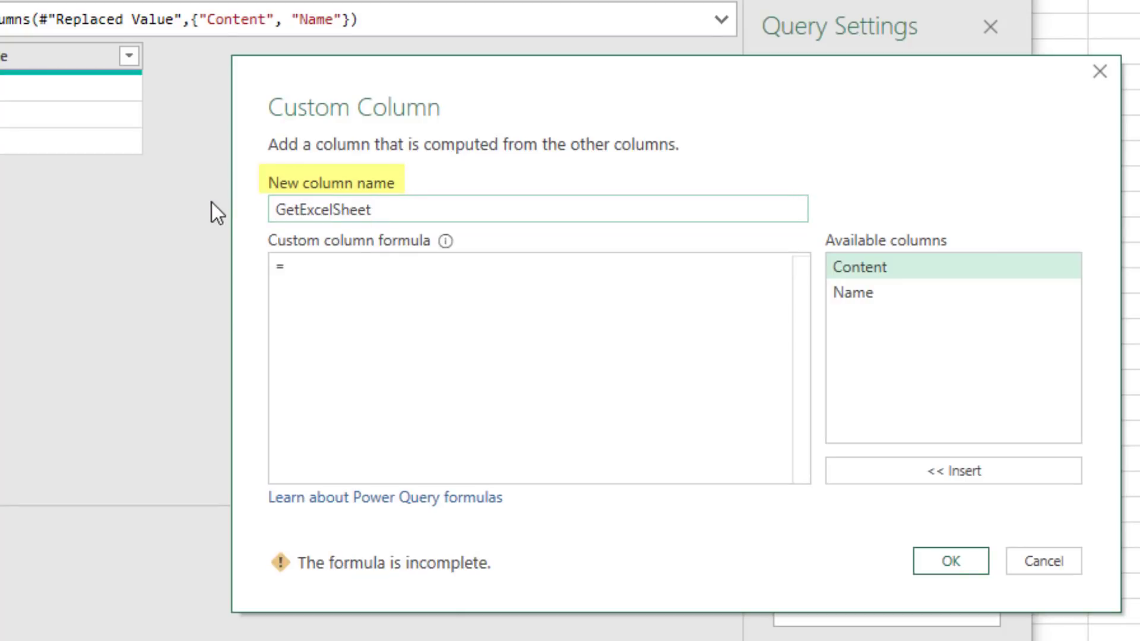
{"action": "key", "text": "Tab"}
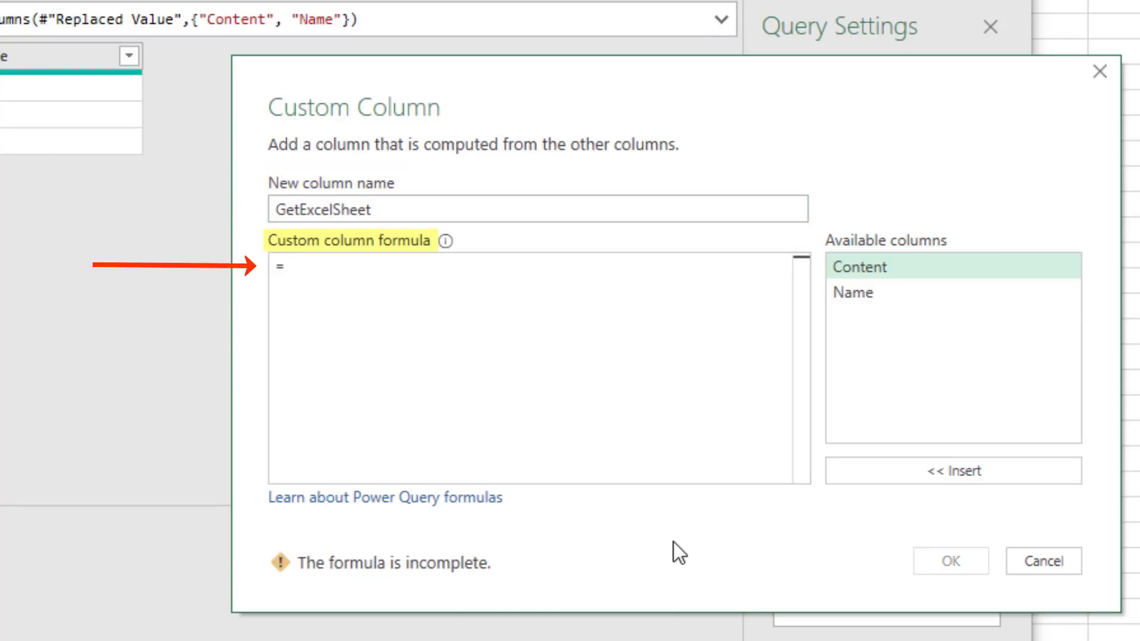
{"action": "type", "text": "Excel"}
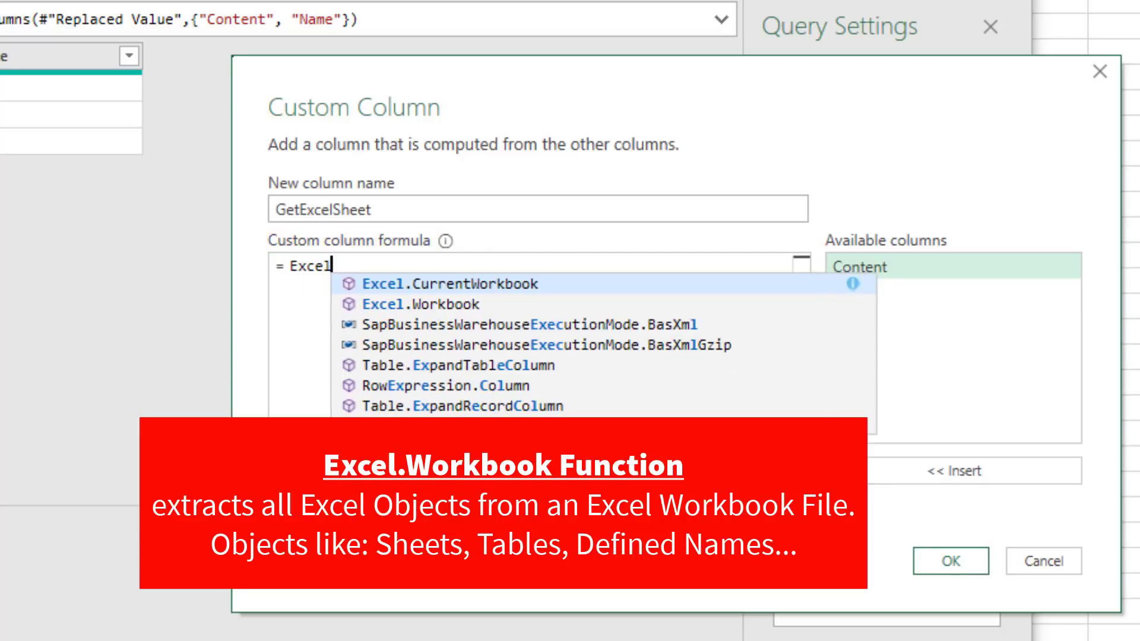
{"action": "type", "text": ".W"}
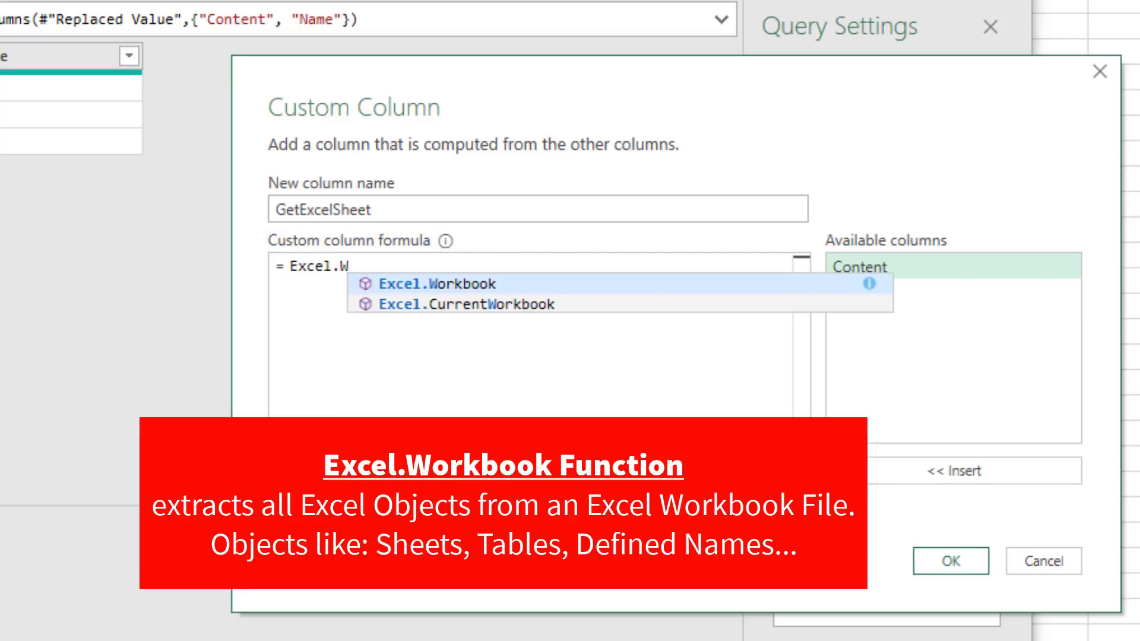
{"action": "key", "text": "Tab"}
{"action": "type", "text": "("}
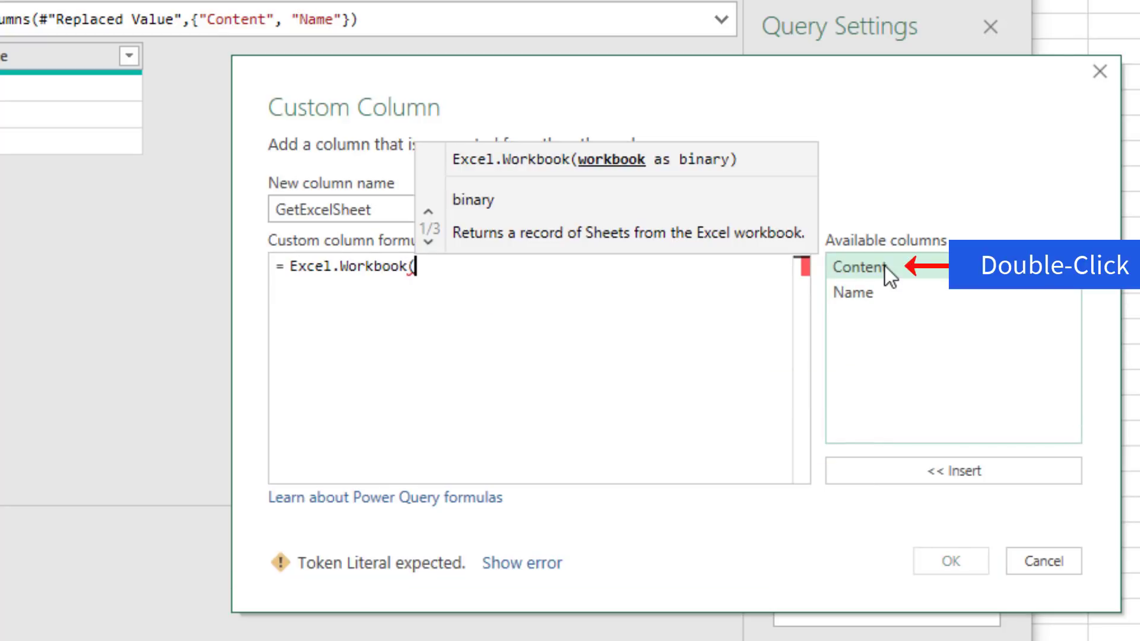
{"action": "double_click", "coordinate": [884, 266]}
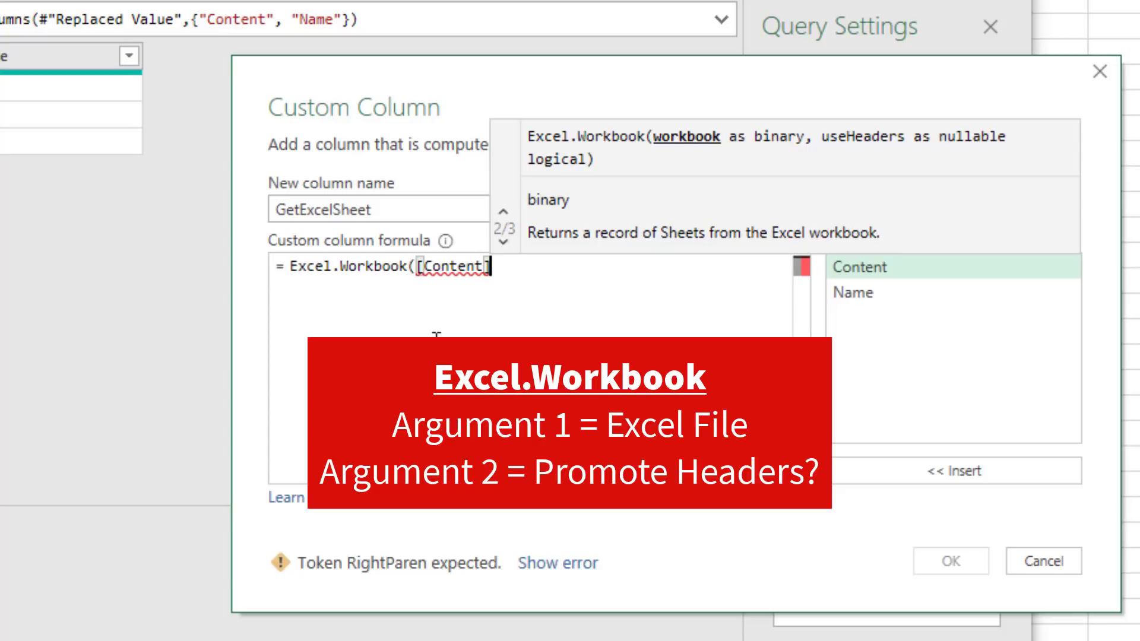
{"action": "type", "text": ")"}
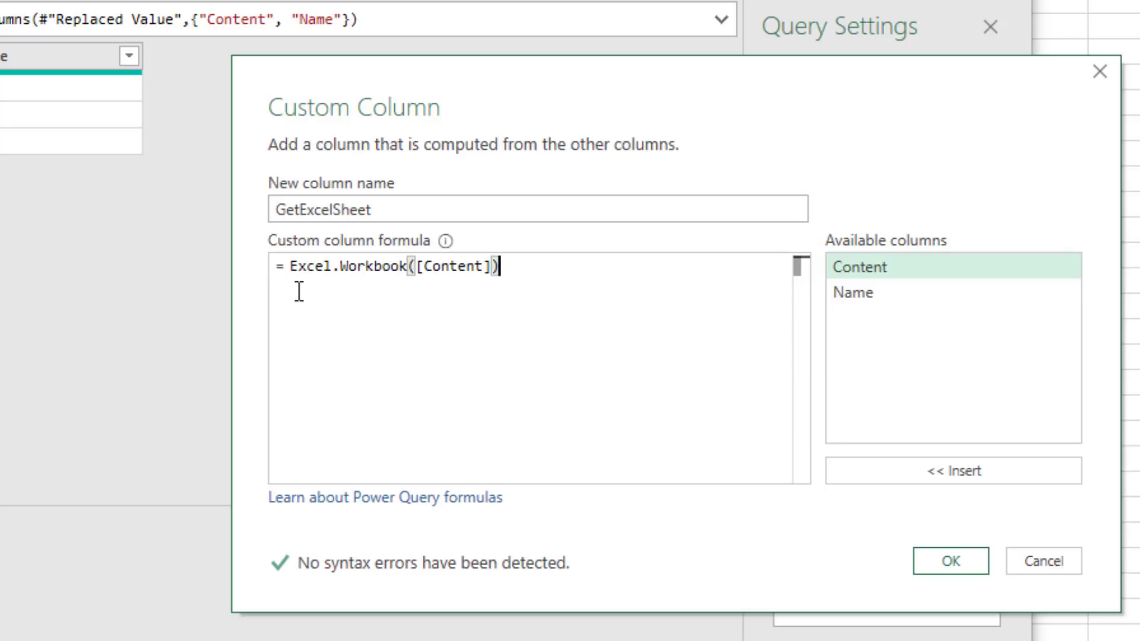
{"action": "left_click", "coordinate": [940, 556]}
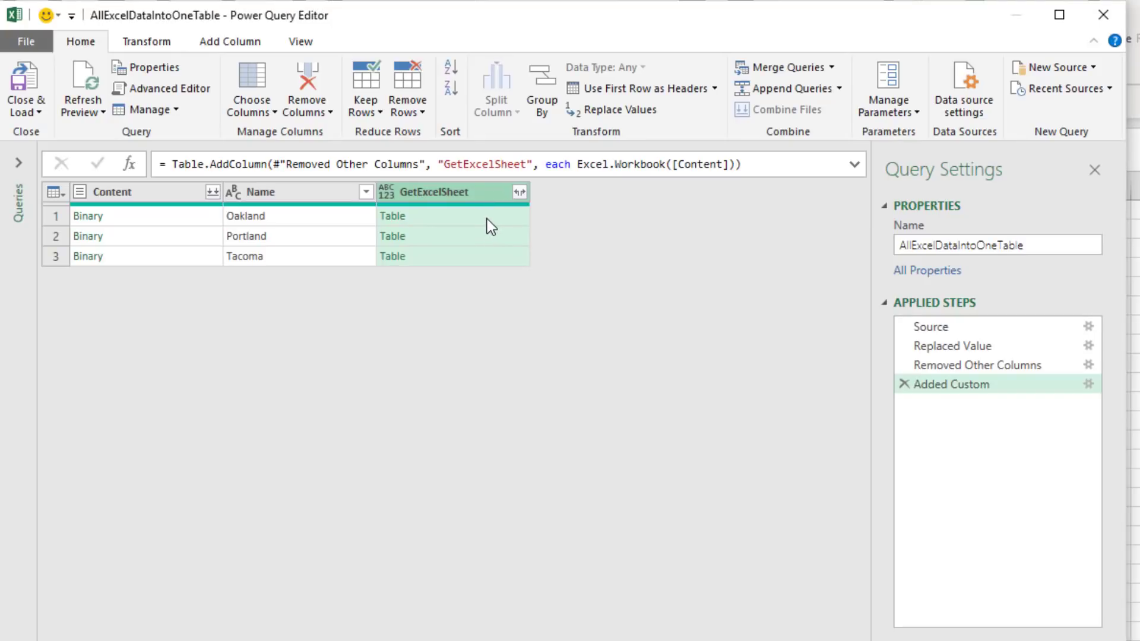
Step: Preview the nested tables in the GetExcelSheet column for Oakland, Portland and Tacoma
{"action": "left_click", "coordinate": [486, 218]}
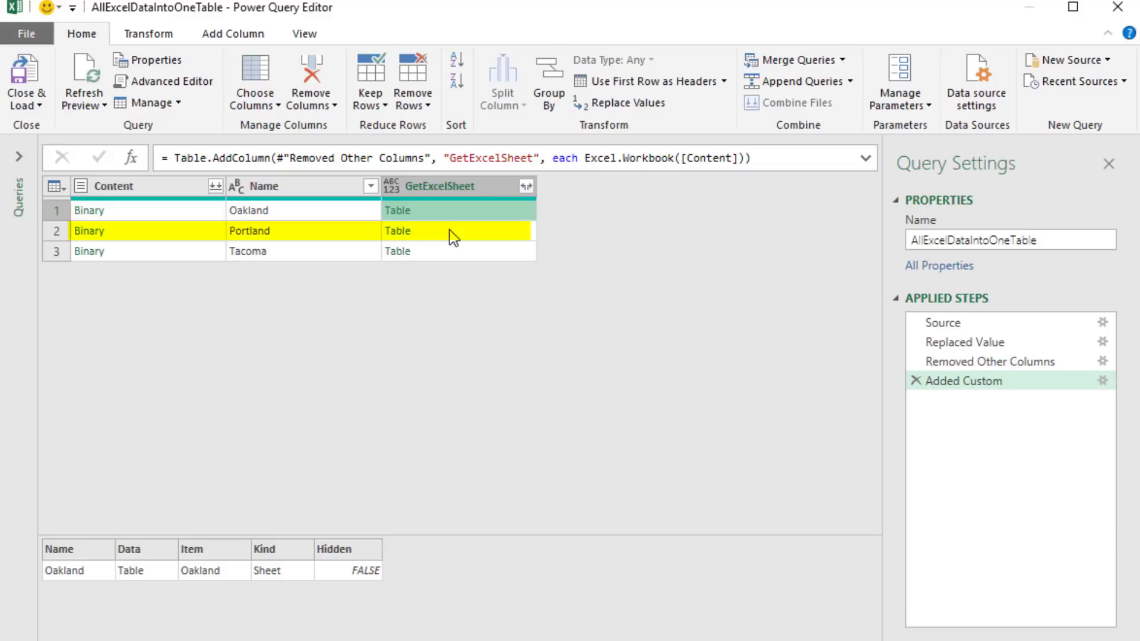
{"action": "left_click", "coordinate": [452, 238]}
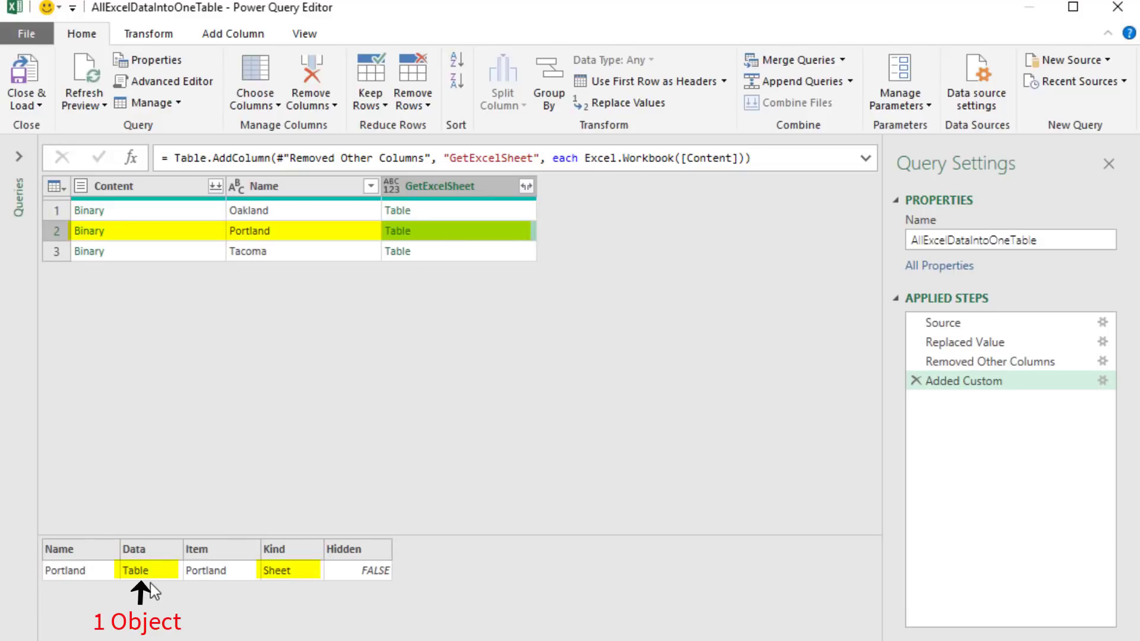
{"action": "left_click", "coordinate": [477, 253]}
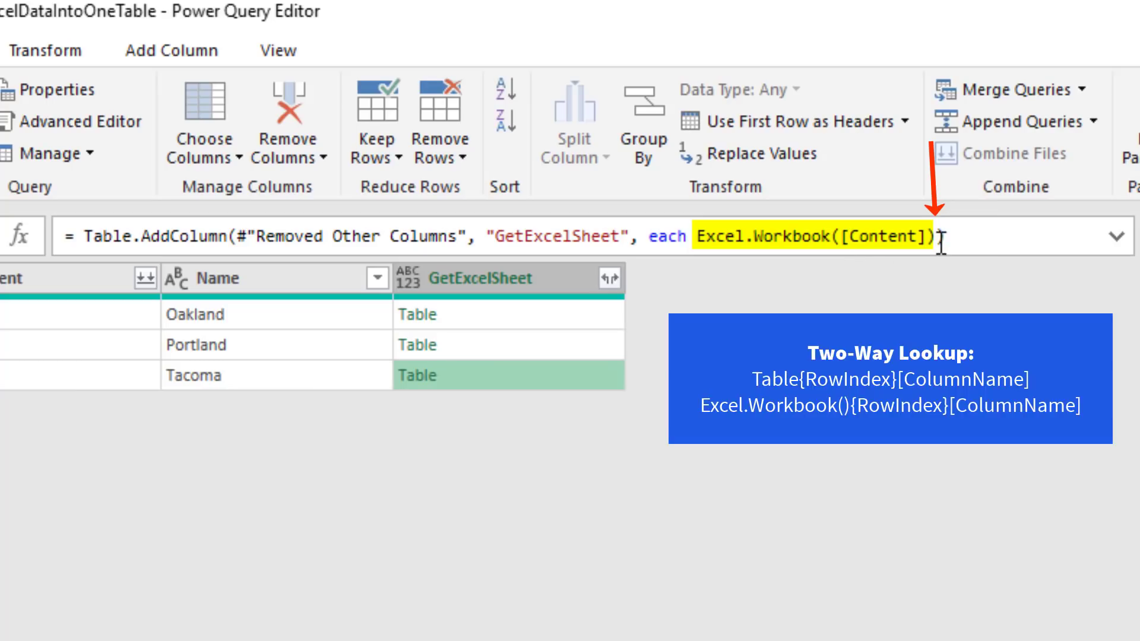
Step: Append the row index {0} to Excel.Workbook([Content]) in the GetExcelSheet formula and preview the Oakland and Portland records
{"action": "left_click", "coordinate": [940, 241]}
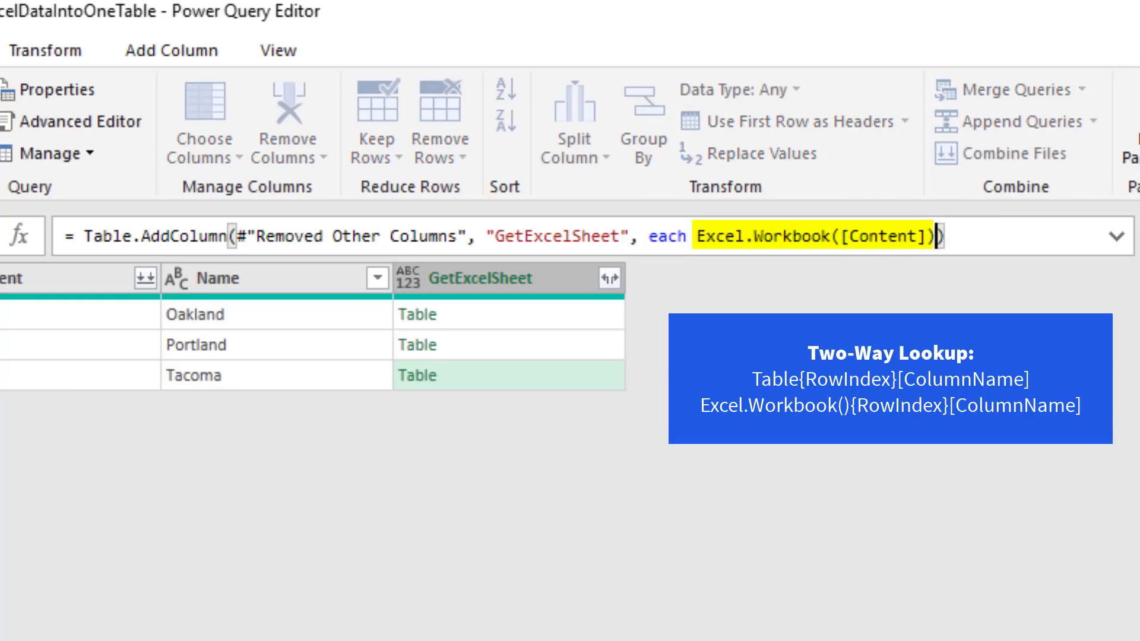
{"action": "type", "text": "{"}
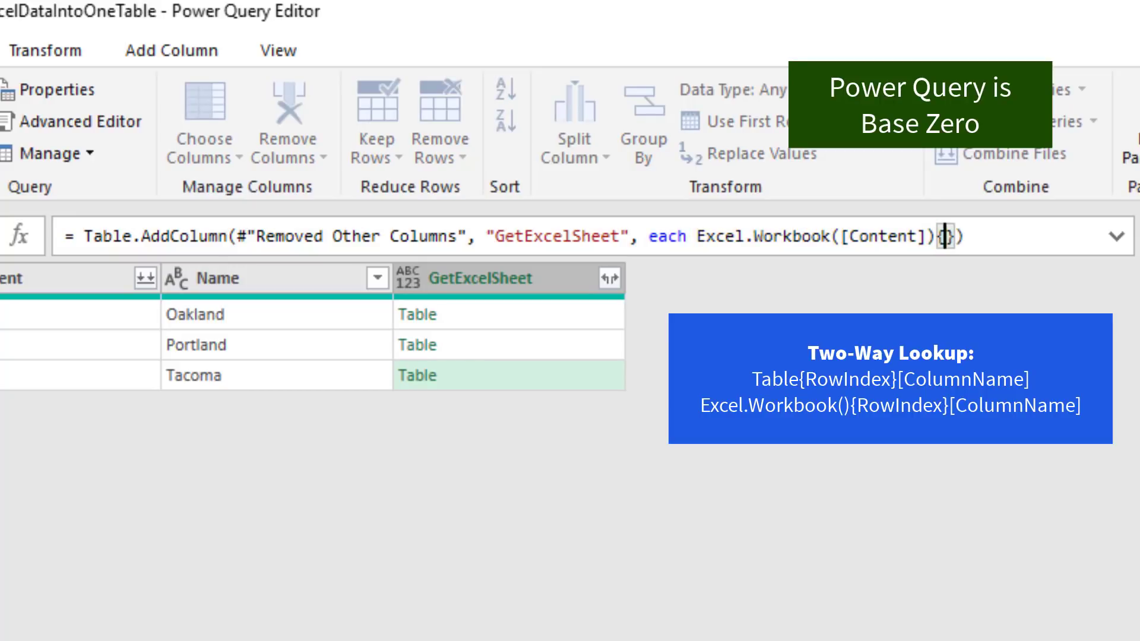
{"action": "type", "text": "0"}
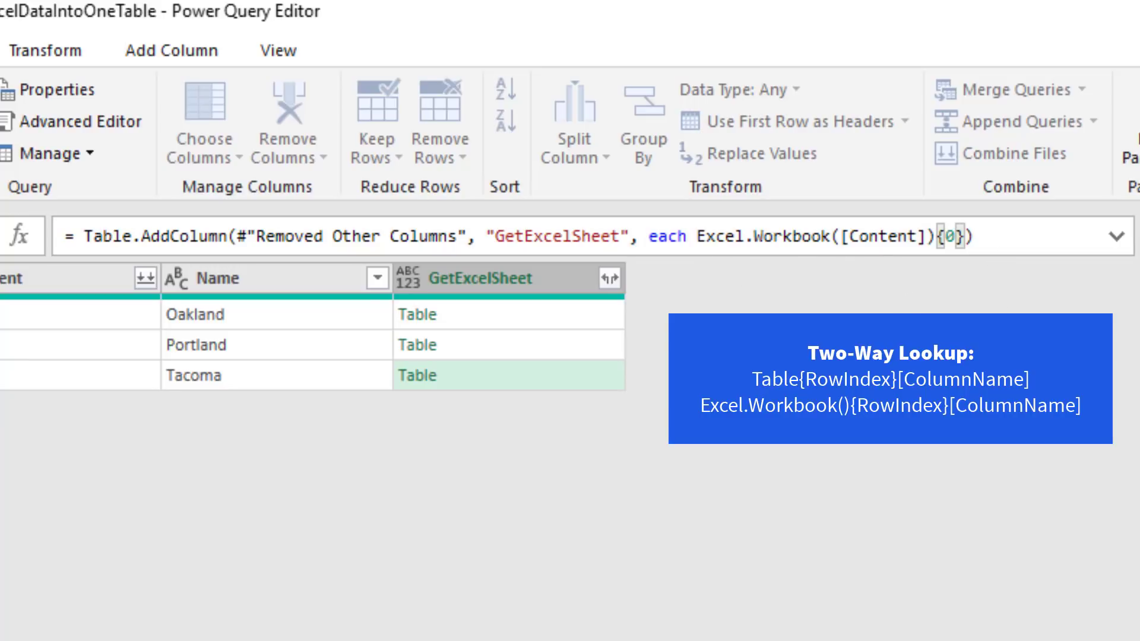
{"action": "key", "text": "Return"}
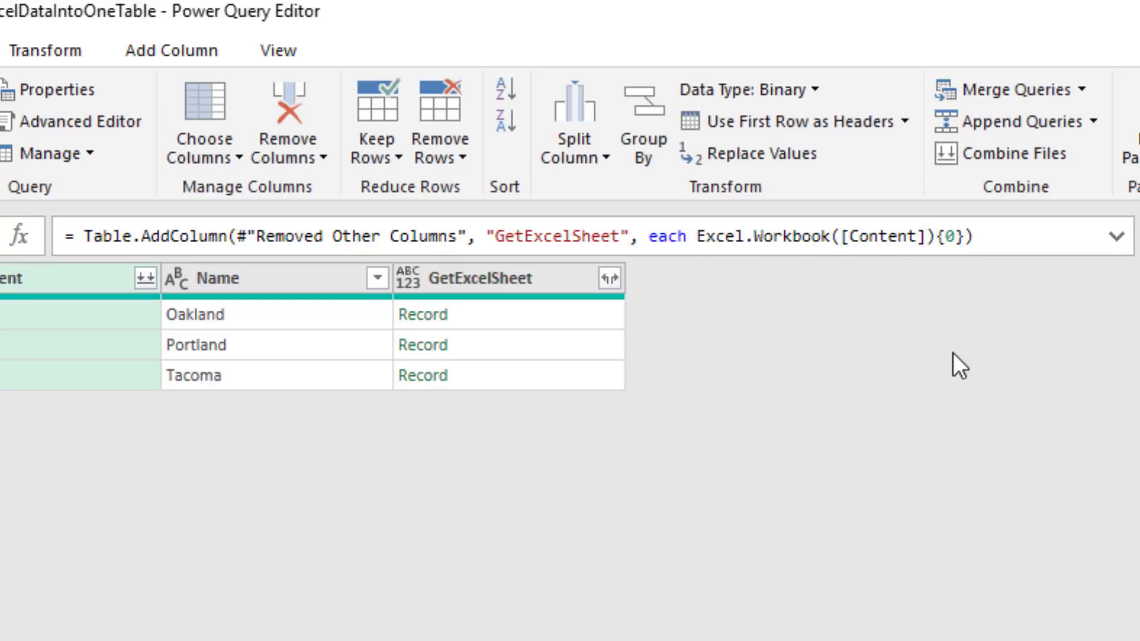
{"action": "left_click", "coordinate": [536, 315]}
{"action": "left_click", "coordinate": [500, 350]}
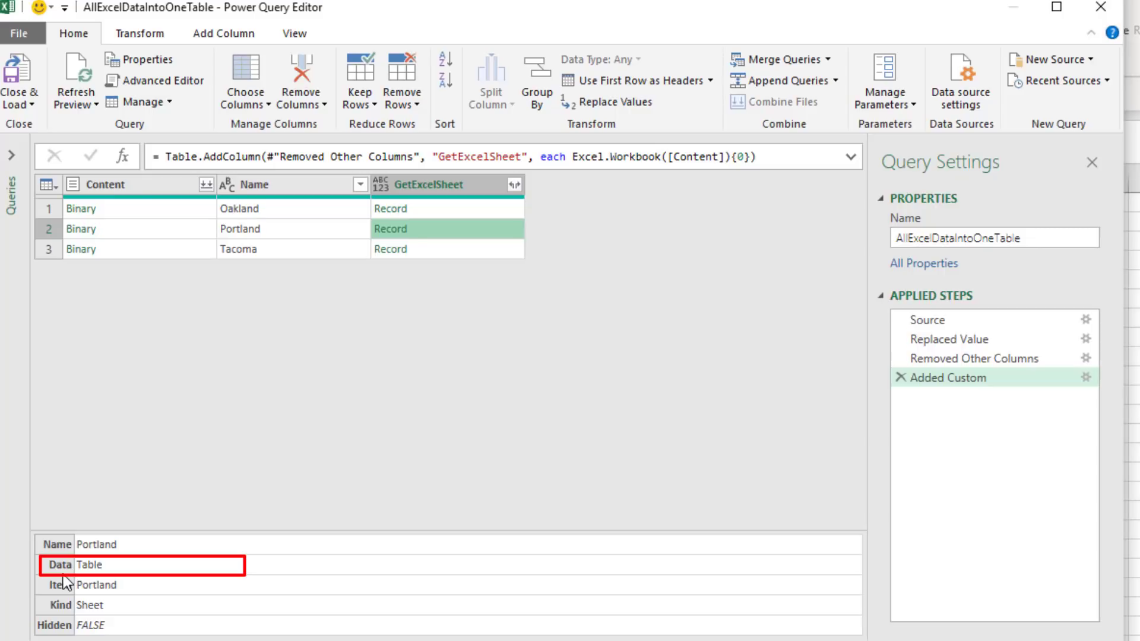
Step: Append the field access [Data] after {0} in the GetExcelSheet custom column formula
{"action": "left_click", "coordinate": [750, 161]}
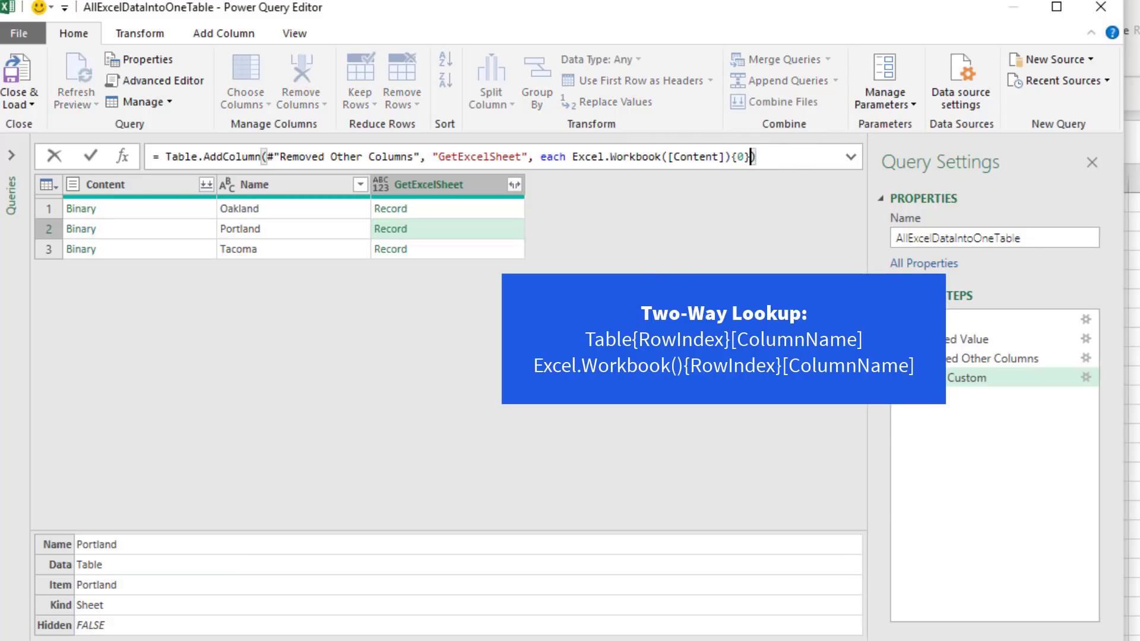
{"action": "type", "text": "["}
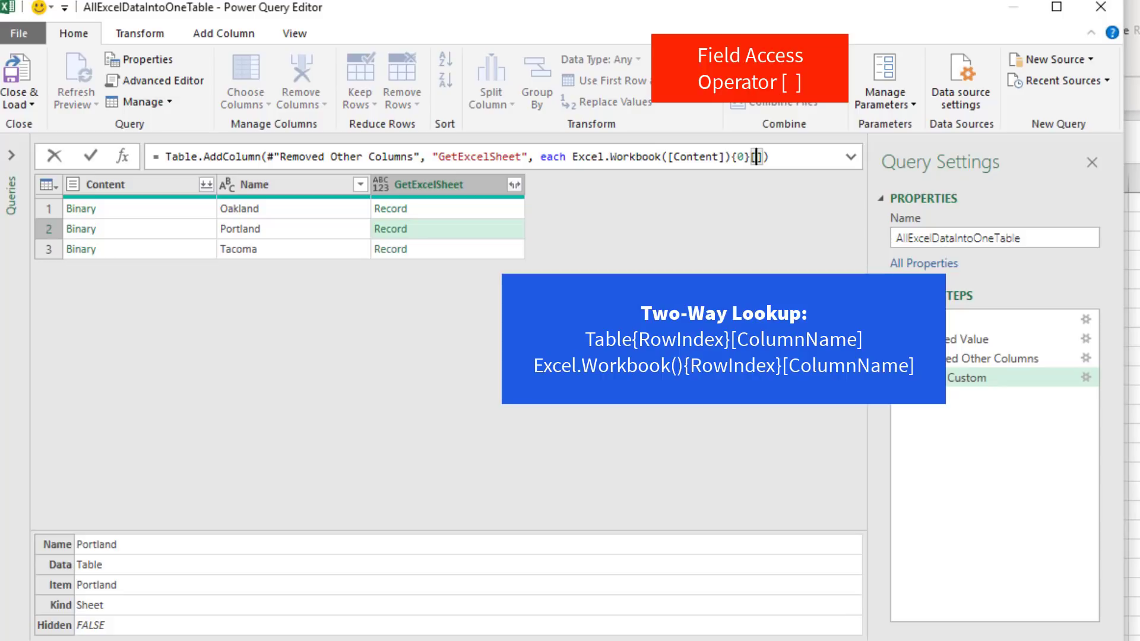
{"action": "type", "text": "D"}
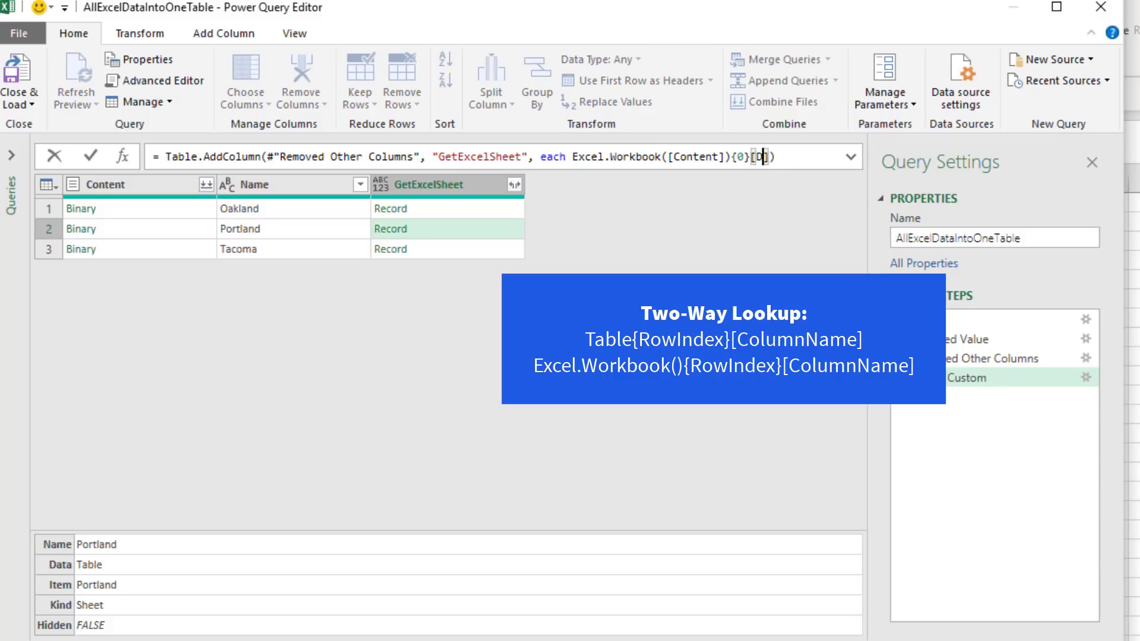
{"action": "type", "text": "ata"}
{"action": "key", "text": "Return"}
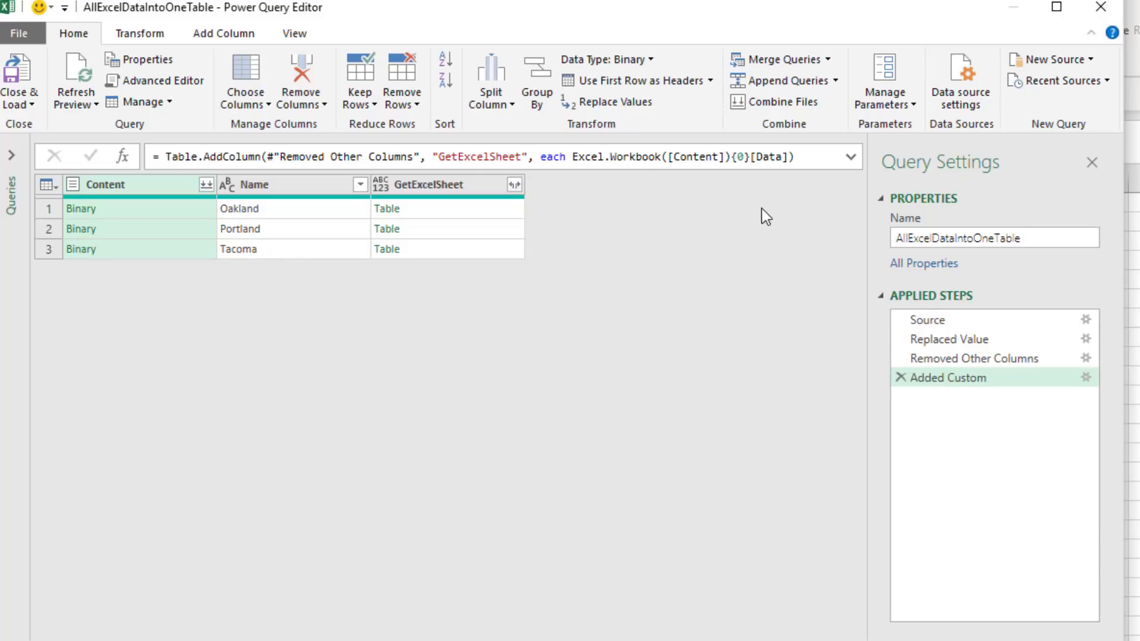
Step: Preview the sheet data in the GetExcelSheet tables of Oakland, Portland and Tacoma after the two-way lookup
{"action": "left_click", "coordinate": [498, 214]}
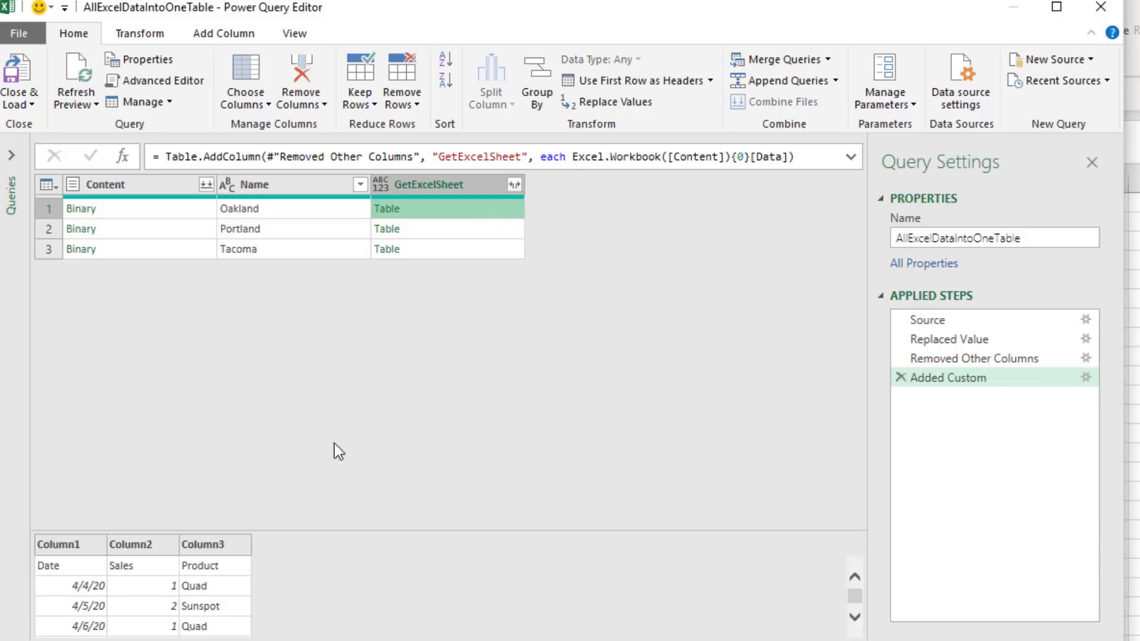
{"action": "left_click", "coordinate": [430, 231]}
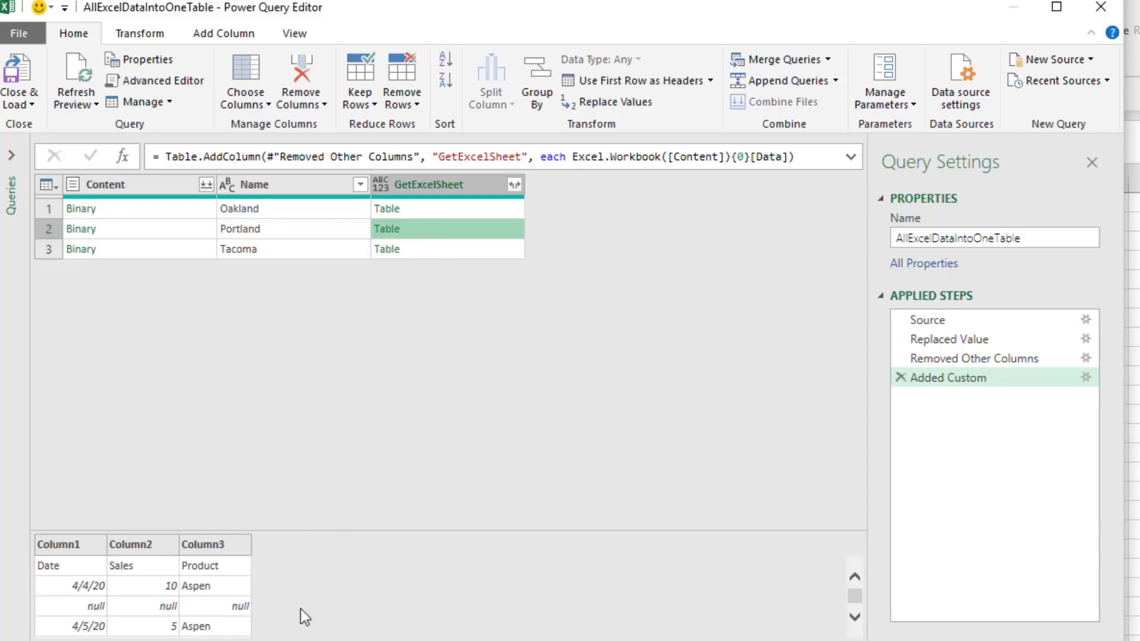
{"action": "left_click", "coordinate": [444, 252]}
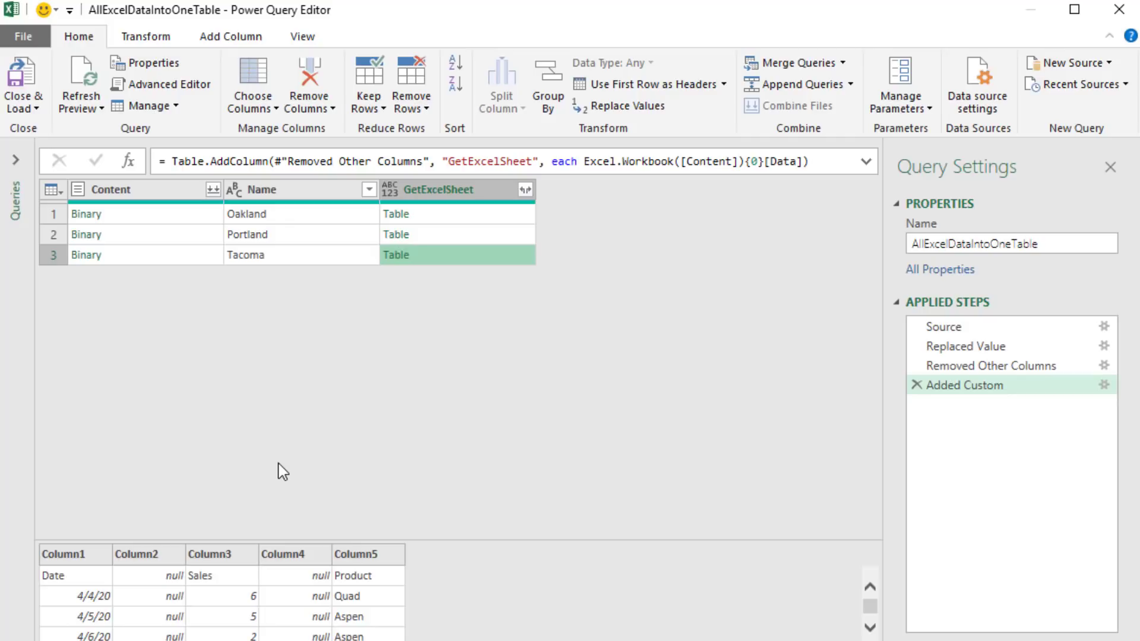
Step: Drill down into Tacoma's nested table in the GetExcelSheet column and remove its blank rows
{"action": "left_click", "coordinate": [16, 160]}
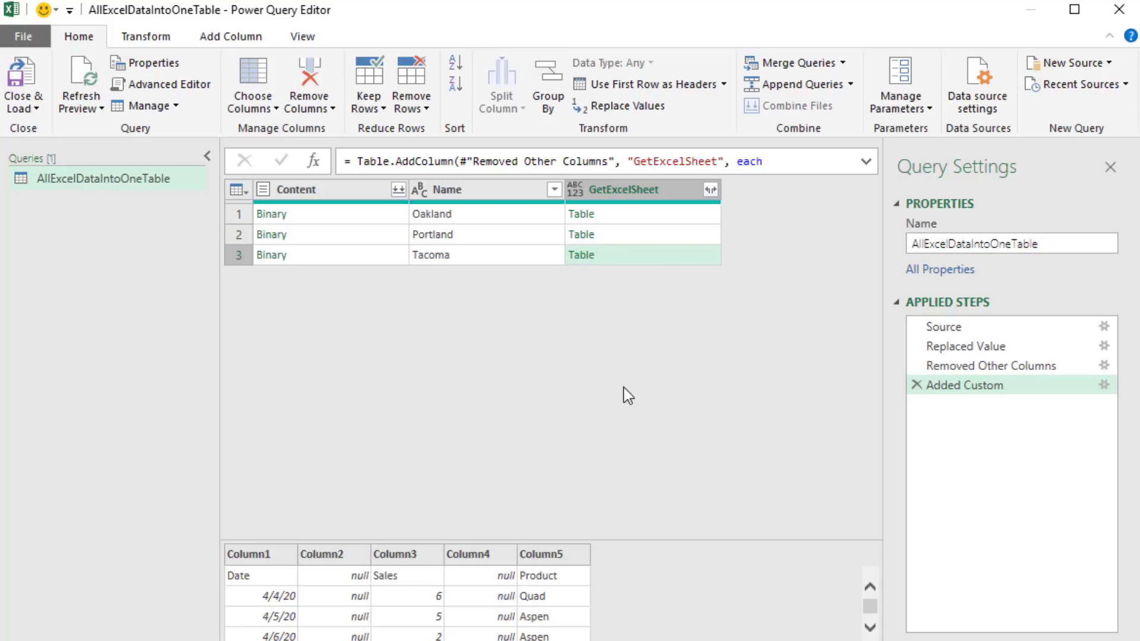
{"action": "left_click", "coordinate": [581, 256]}
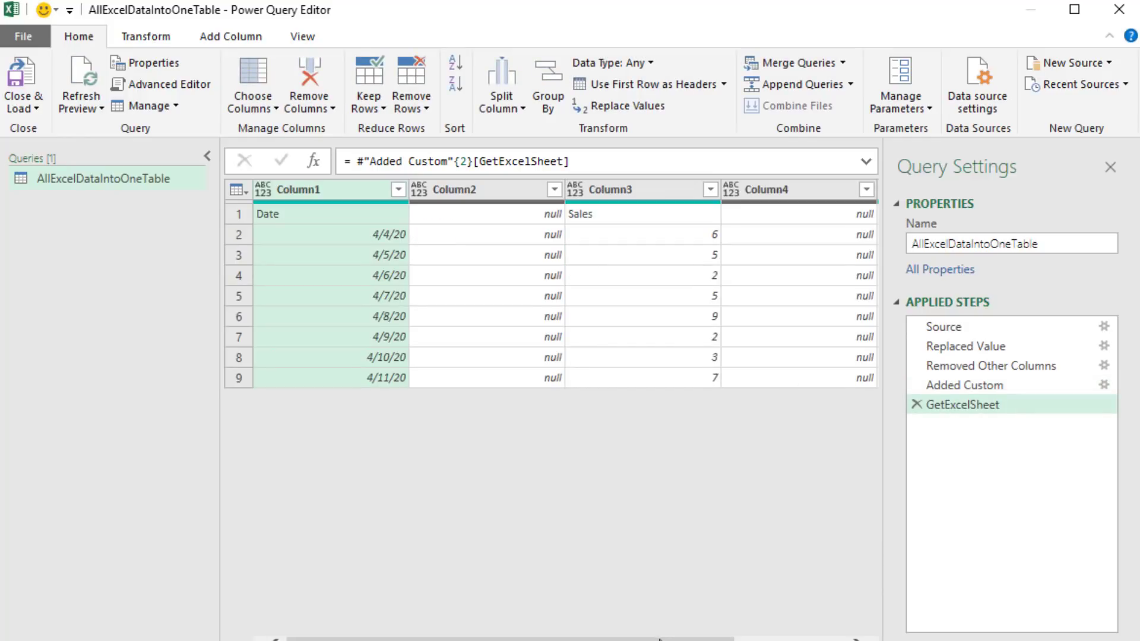
{"action": "scroll", "coordinate": [659, 638], "scroll_direction": "right", "scroll_amount": 3}
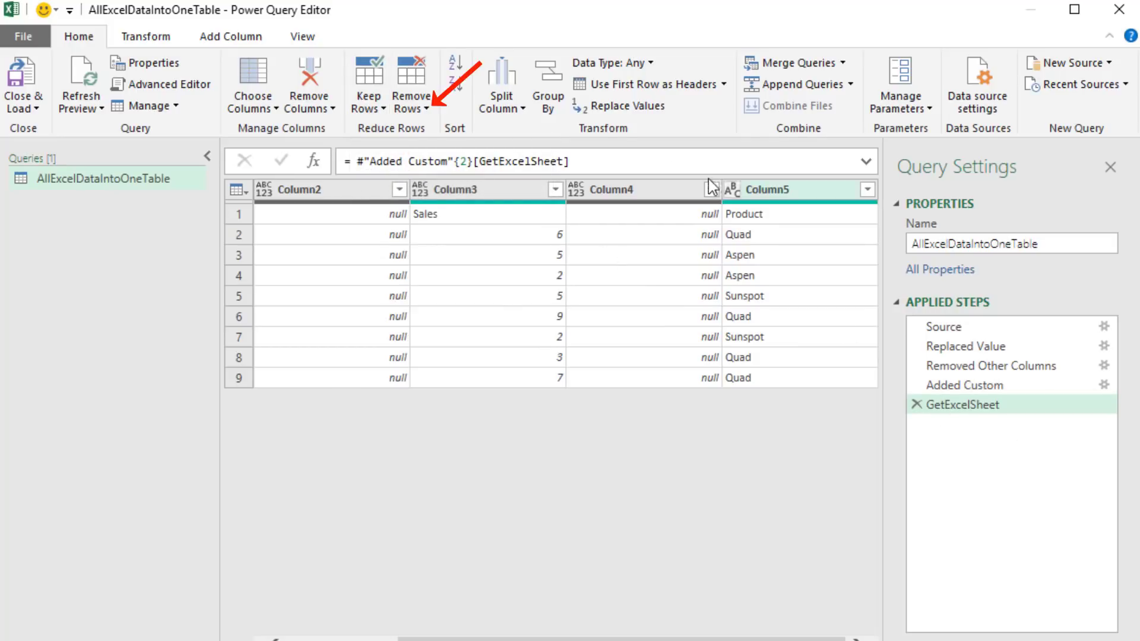
{"action": "left_click", "coordinate": [427, 106]}
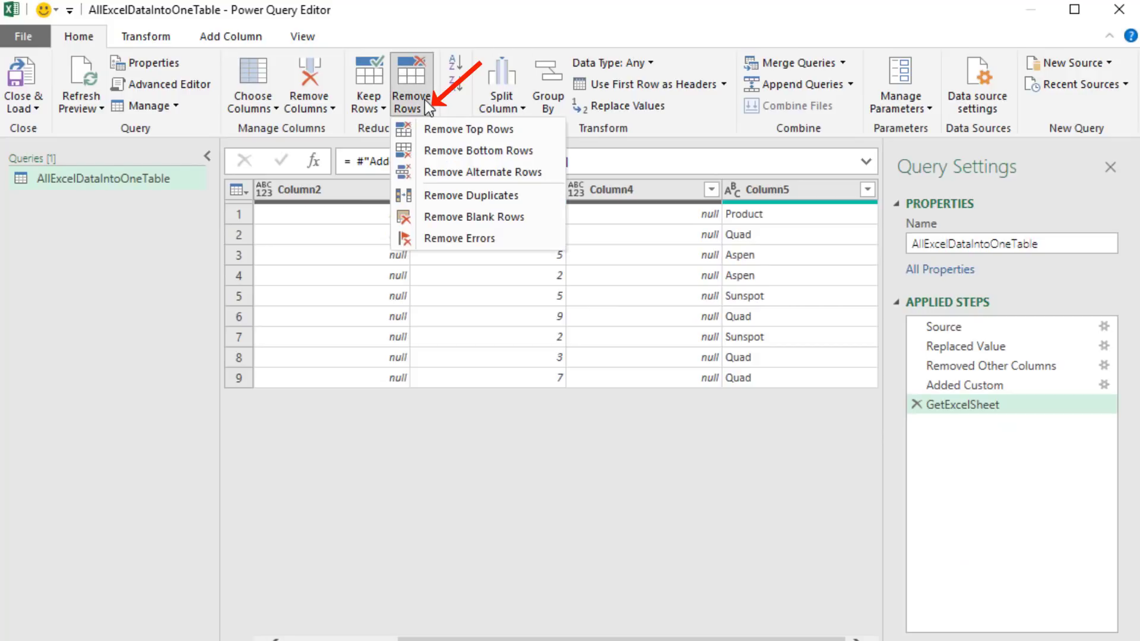
{"action": "left_click", "coordinate": [462, 217]}
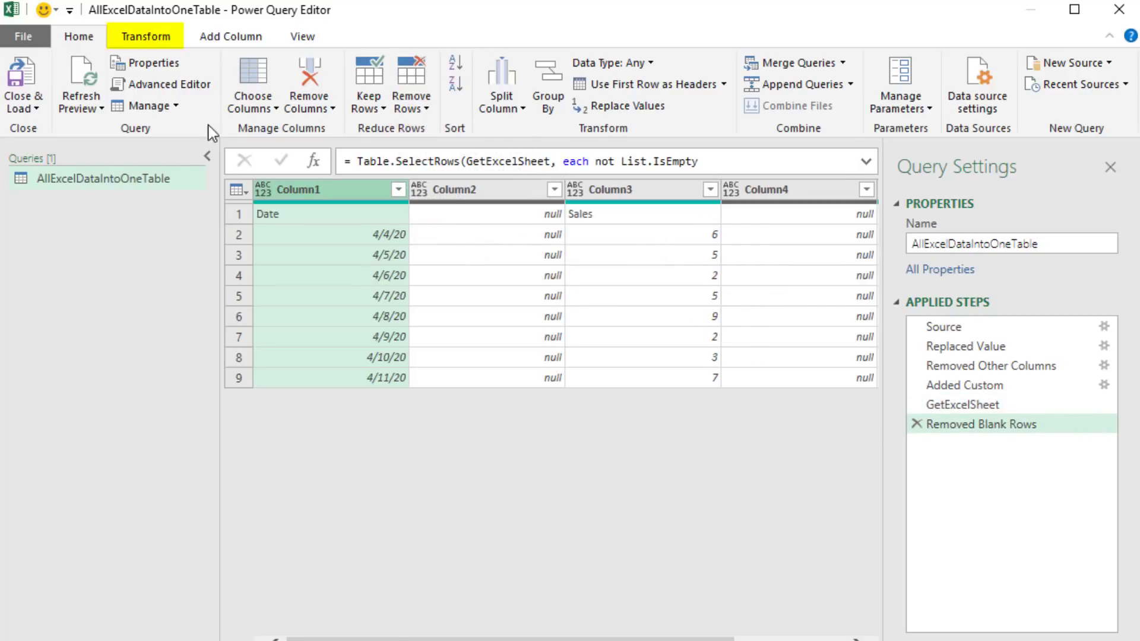
Step: Eliminate the empty columns by transposing the table, removing blank rows and transposing it back
{"action": "left_click", "coordinate": [144, 37]}
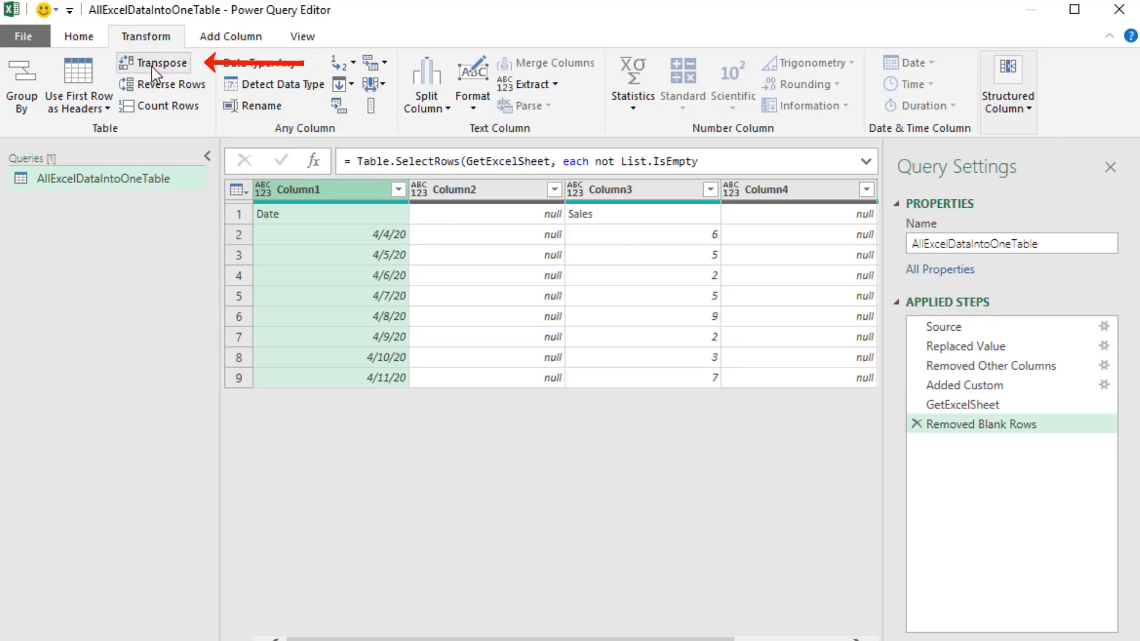
{"action": "left_click", "coordinate": [151, 64]}
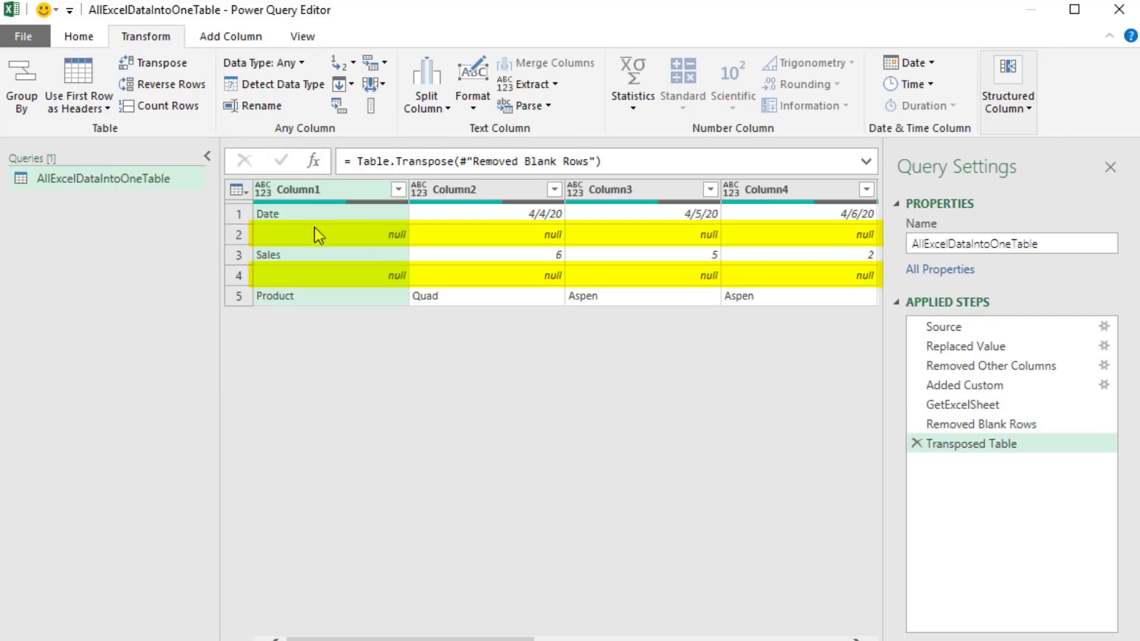
{"action": "left_click", "coordinate": [90, 37]}
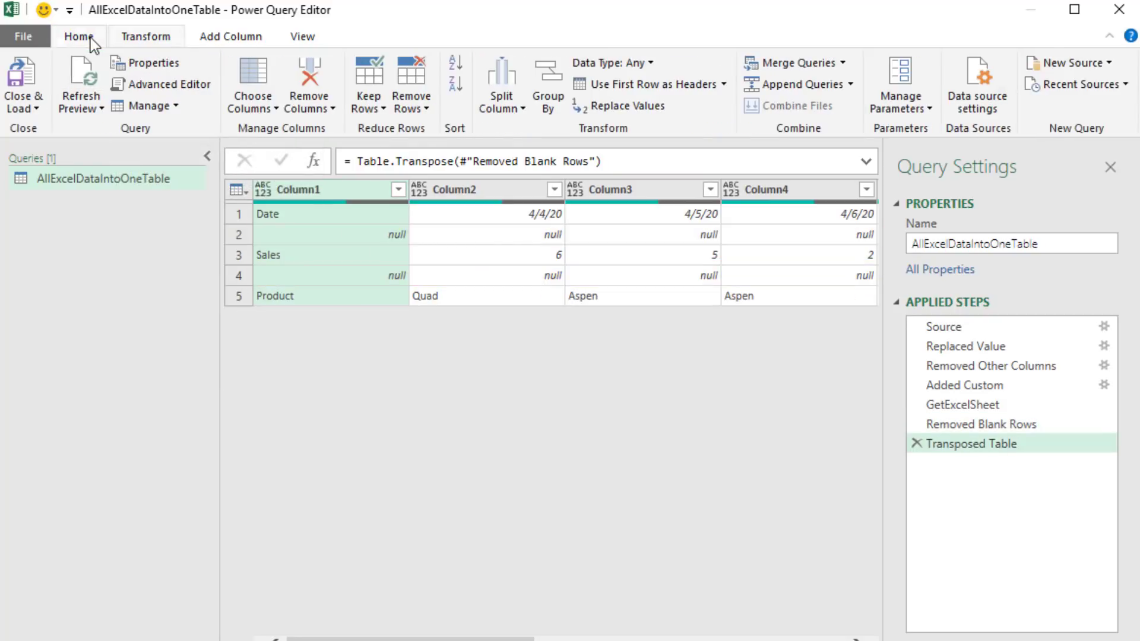
{"action": "left_click", "coordinate": [424, 108]}
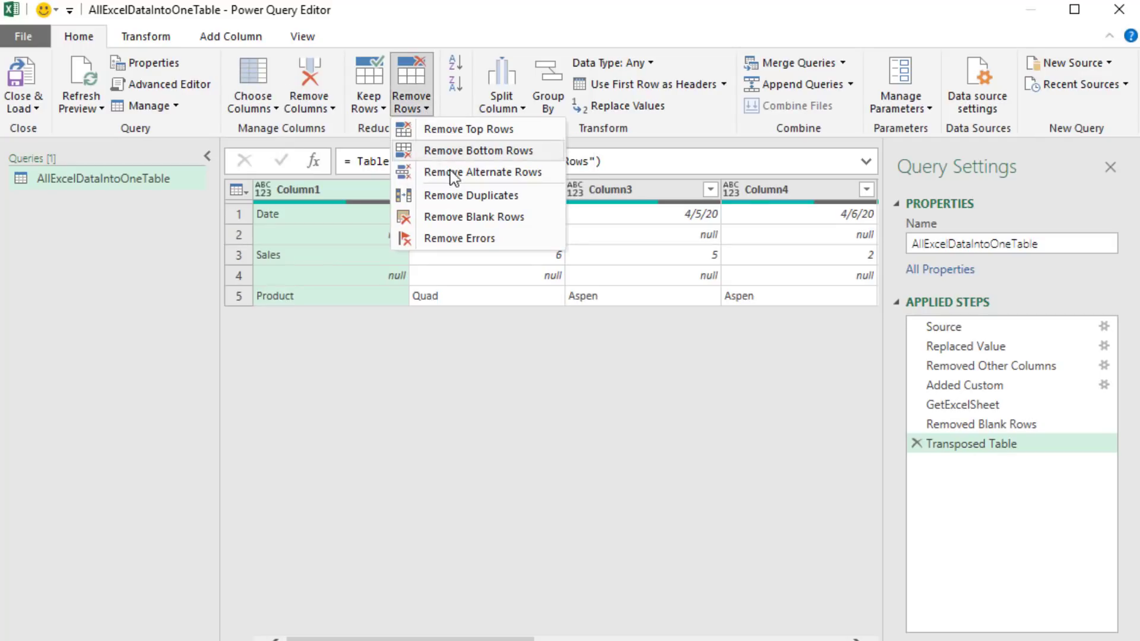
{"action": "left_click", "coordinate": [460, 221]}
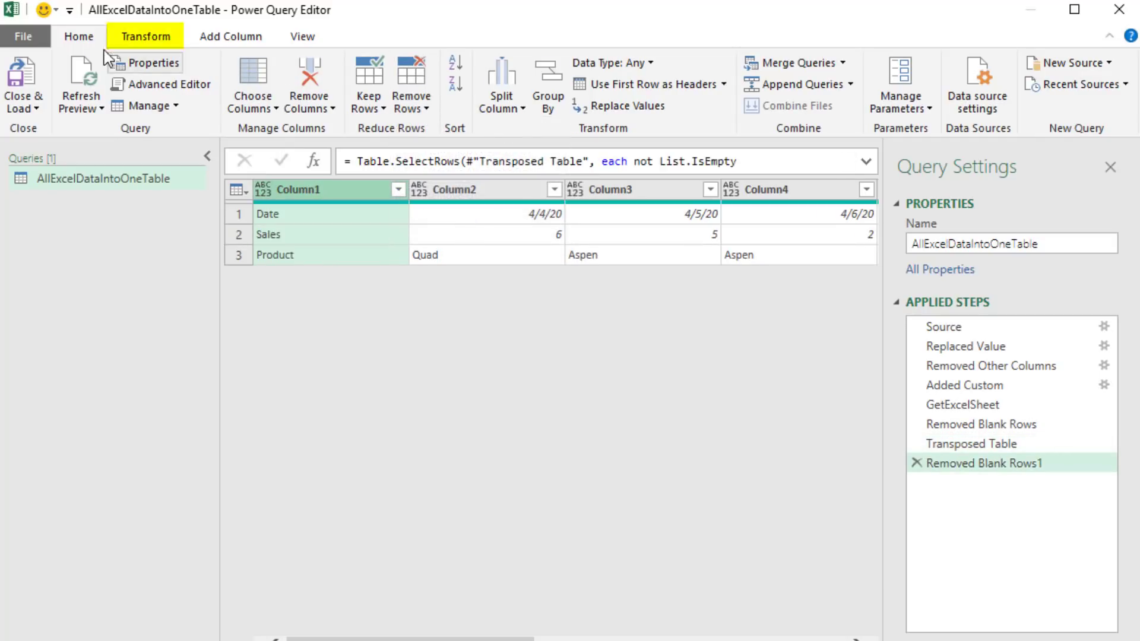
{"action": "left_click", "coordinate": [132, 35]}
{"action": "left_click", "coordinate": [149, 63]}
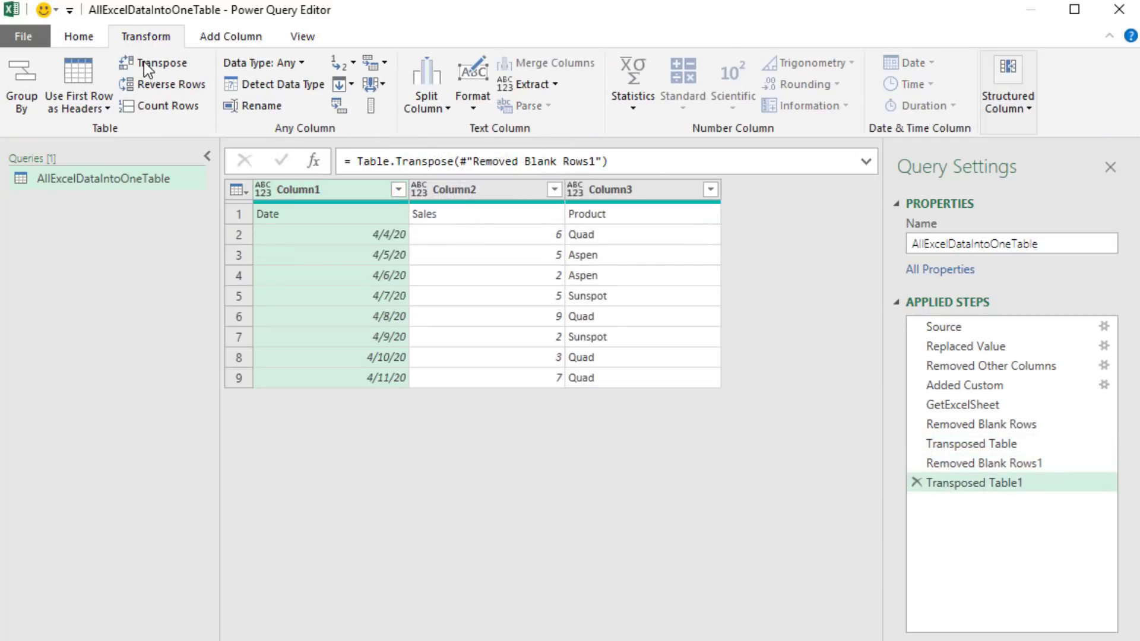
Step: Promote the first row to column headers and delete the automatic Changed Type step
{"action": "left_click", "coordinate": [237, 190]}
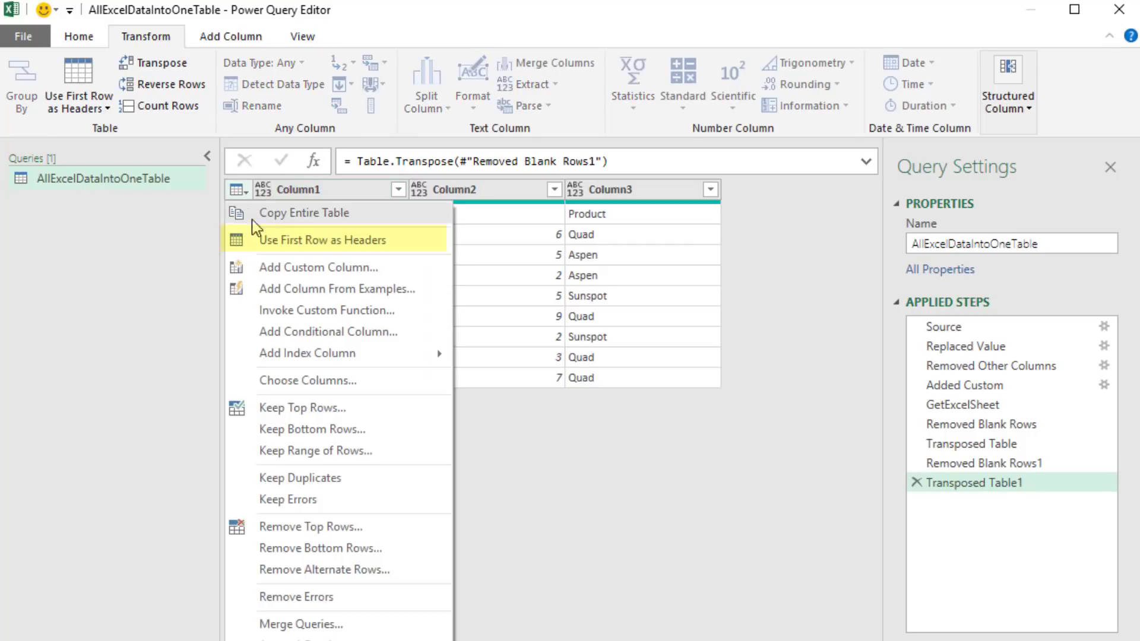
{"action": "left_click", "coordinate": [261, 240]}
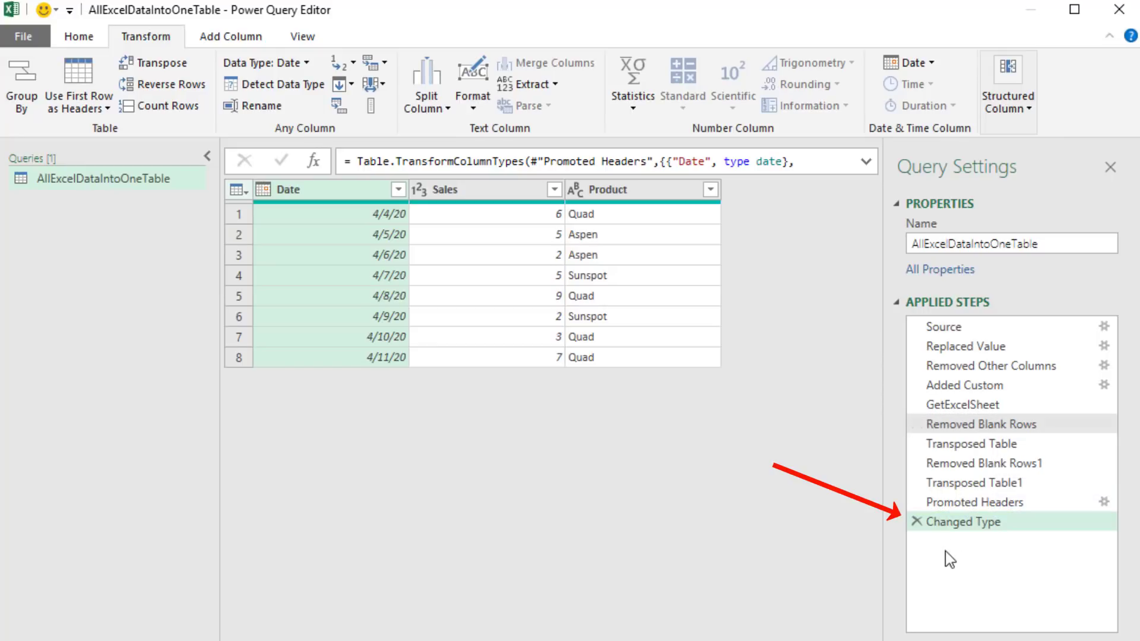
{"action": "left_click", "coordinate": [915, 523]}
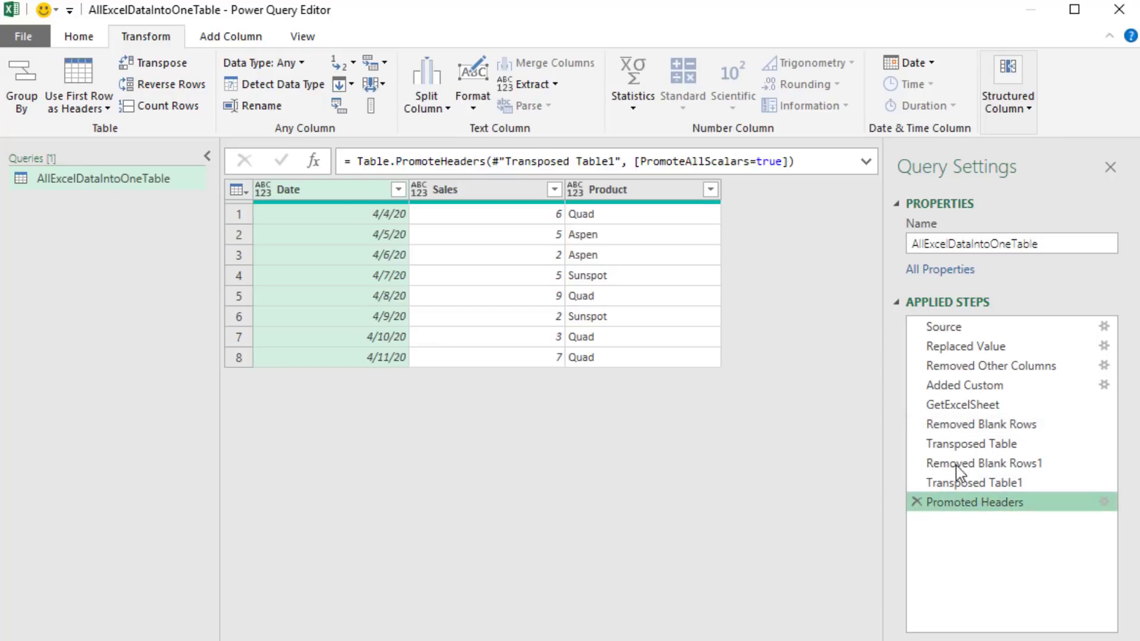
Step: Rename the applied steps following GetExcelSheet as RemovedBlankRows1, TransposedTable1, RemovedBlankRows2, TransposedTable2 and PromoteHeaders
{"action": "left_click", "coordinate": [964, 432]}
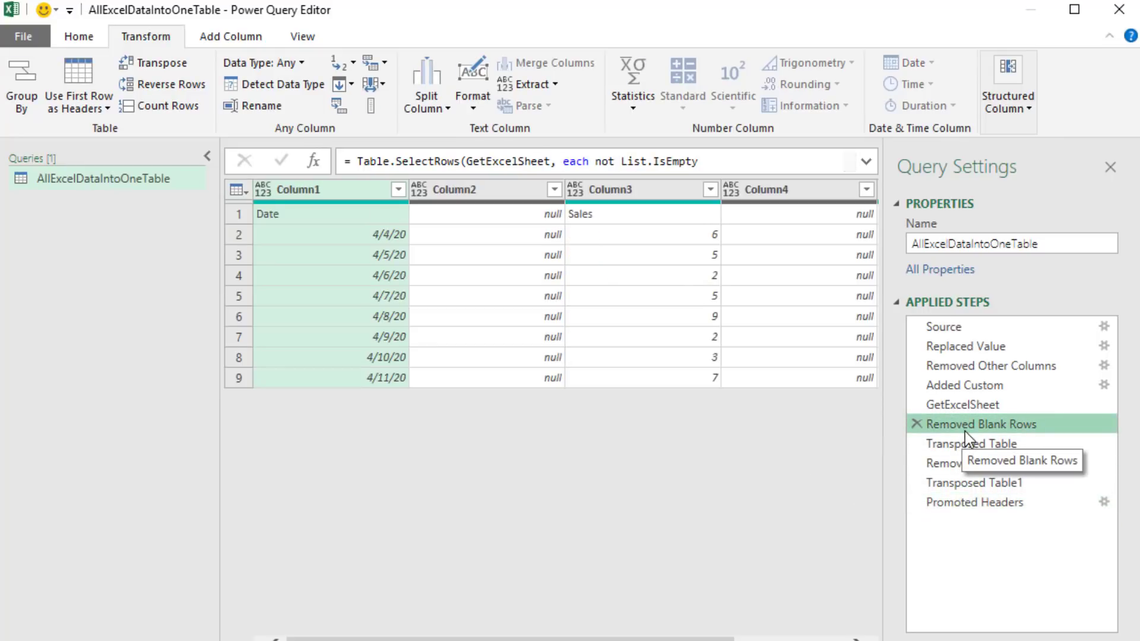
{"action": "key", "text": "F2"}
{"action": "left_click", "coordinate": [981, 431]}
{"action": "key", "text": "BackSpace"}
{"action": "left_click", "coordinate": [1009, 422]}
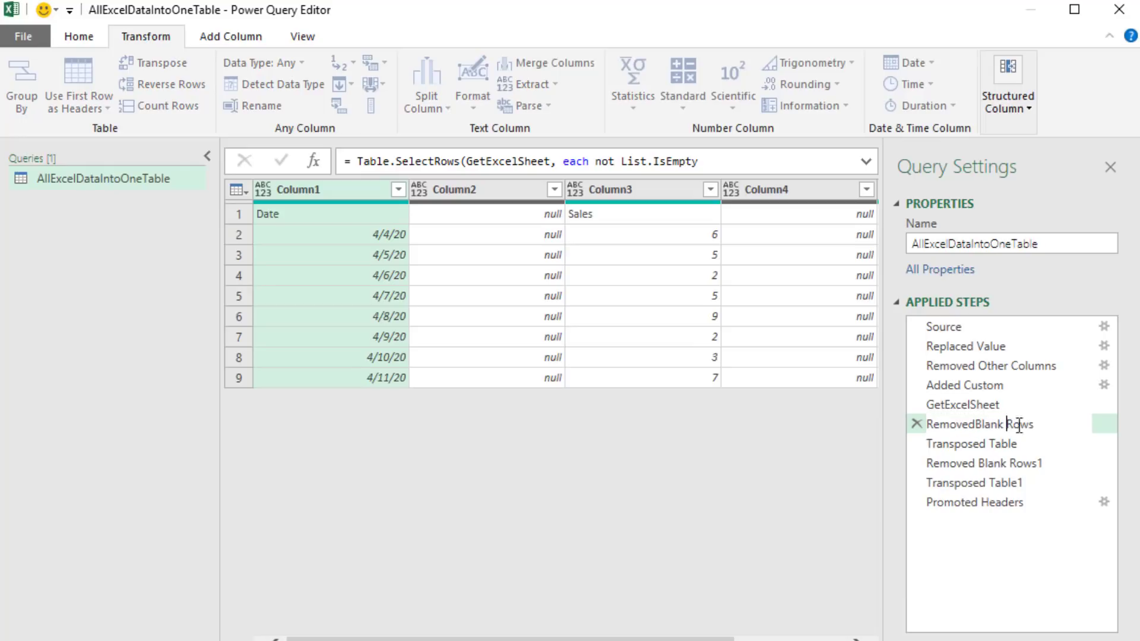
{"action": "key", "text": "BackSpace"}
{"action": "left_click", "coordinate": [1053, 430]}
{"action": "type", "text": "1"}
{"action": "key", "text": "Return"}
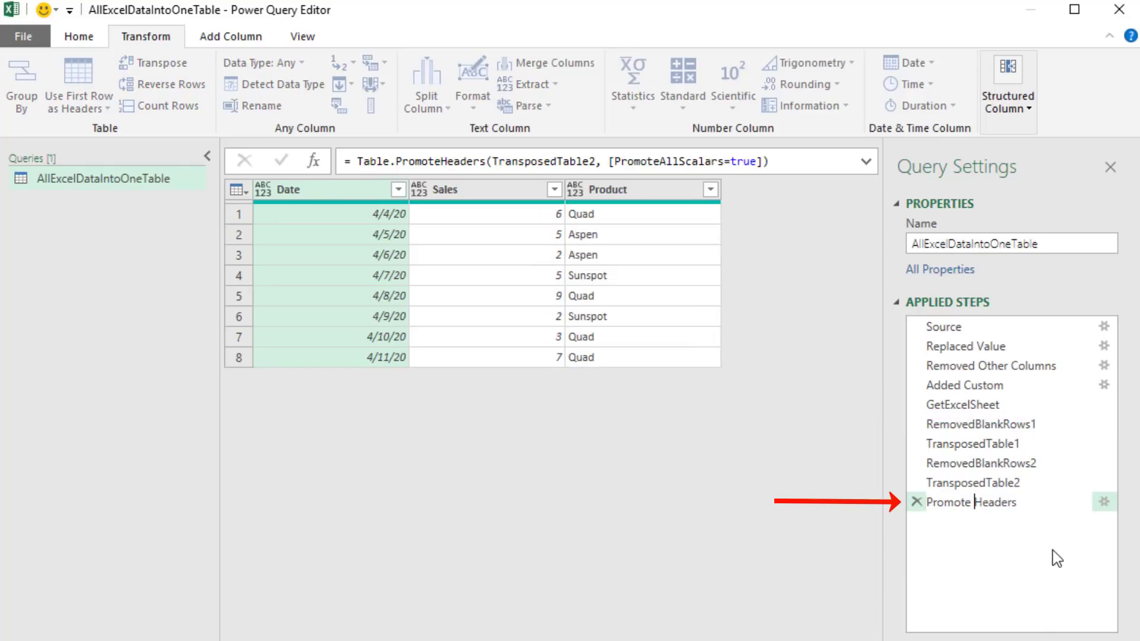
{"action": "key", "text": "BackSpace"}
{"action": "key", "text": "Return"}
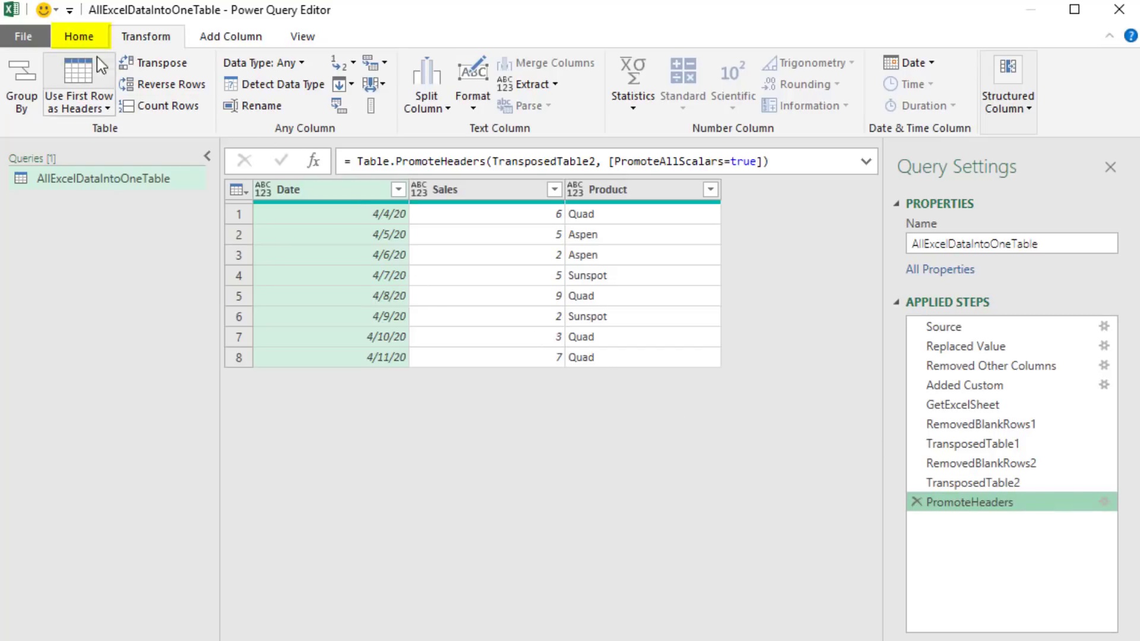
Step: Copy the query's M code lines from RemovedBlankRows1 through PromoteHeaders in the Advanced Editor, leaving the query unedited
{"action": "left_click", "coordinate": [87, 42]}
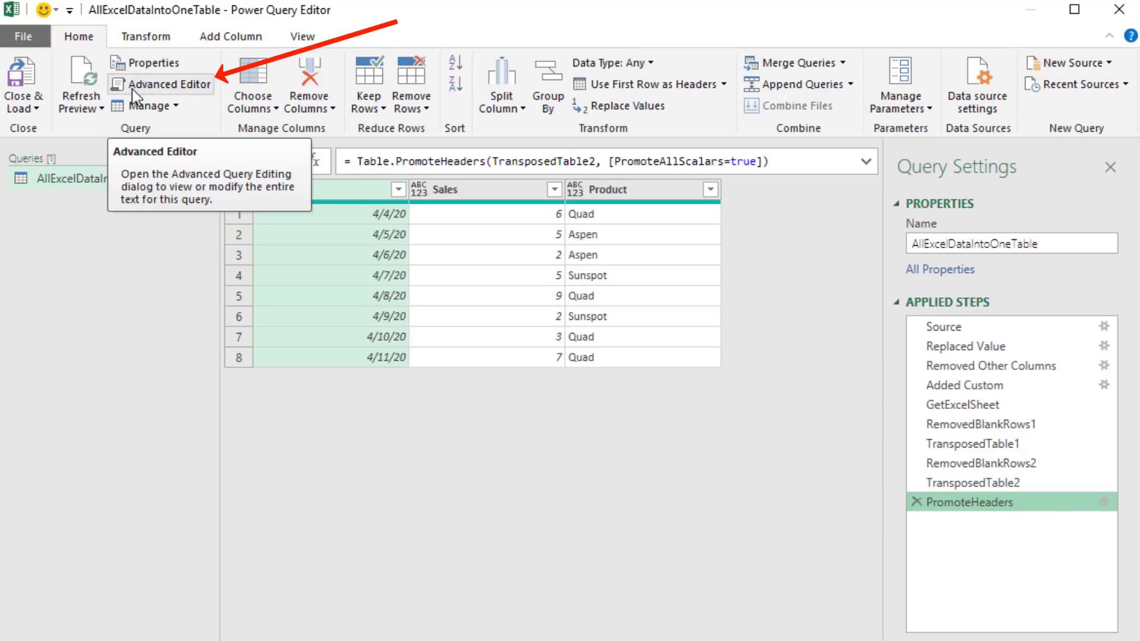
{"action": "left_click", "coordinate": [160, 84]}
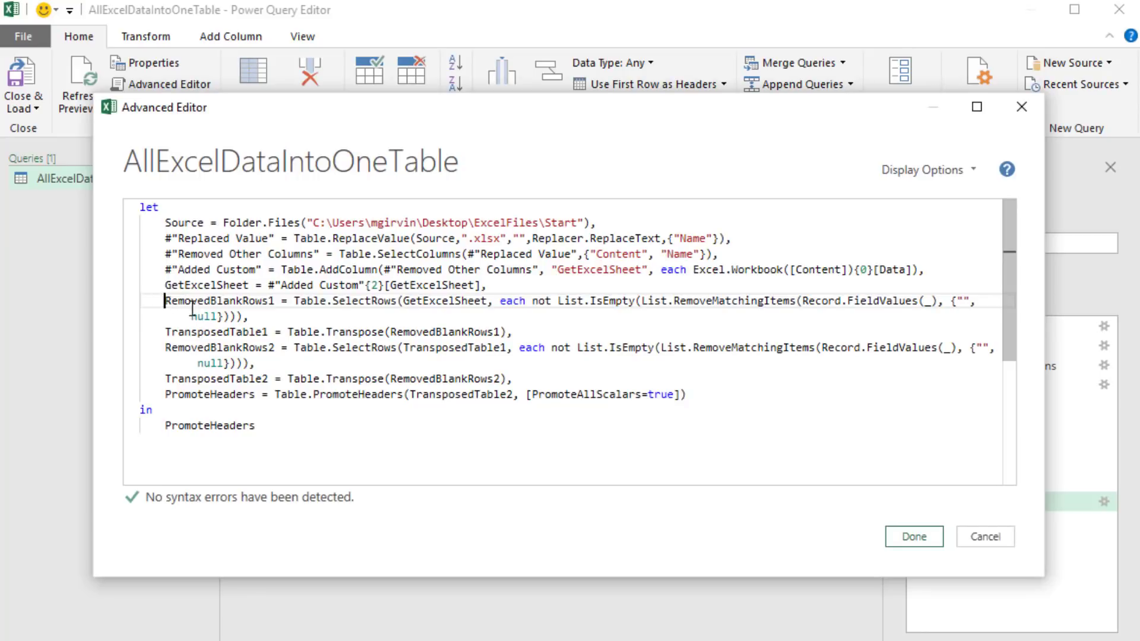
{"action": "left_click_drag", "start_coordinate": [165, 303], "coordinate": [708, 398]}
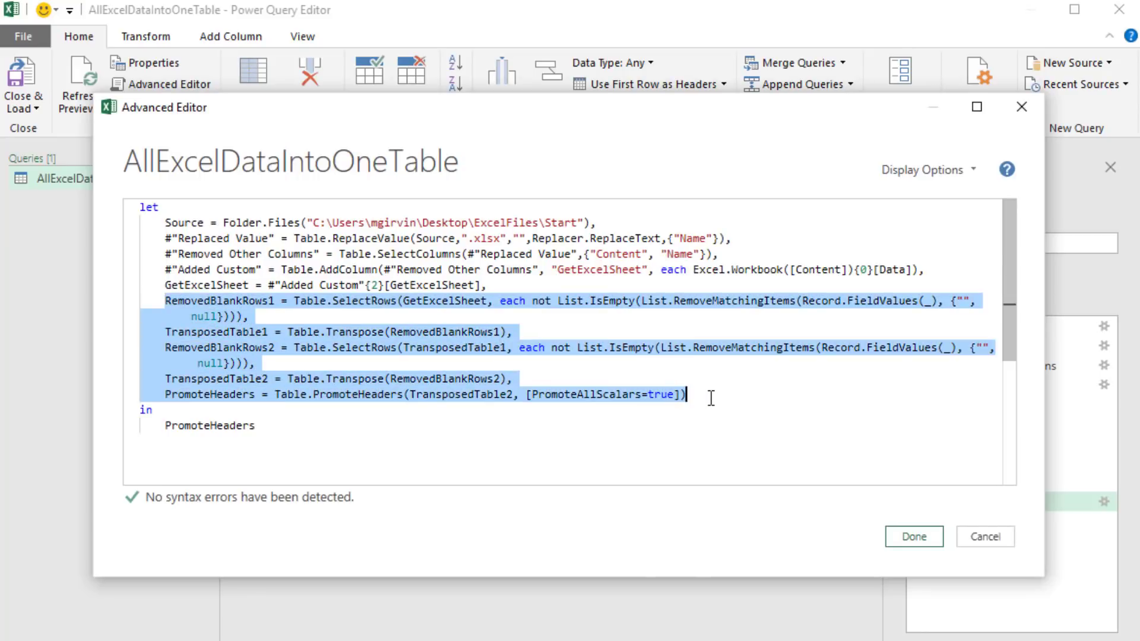
{"action": "key", "text": "ctrl+c"}
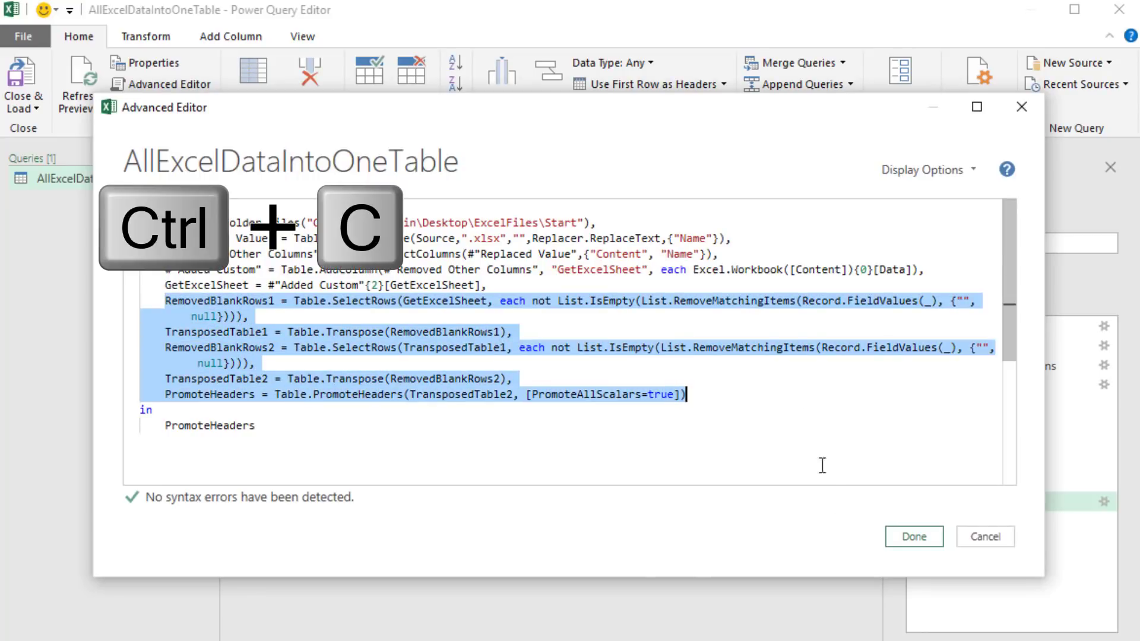
{"action": "left_click", "coordinate": [998, 539]}
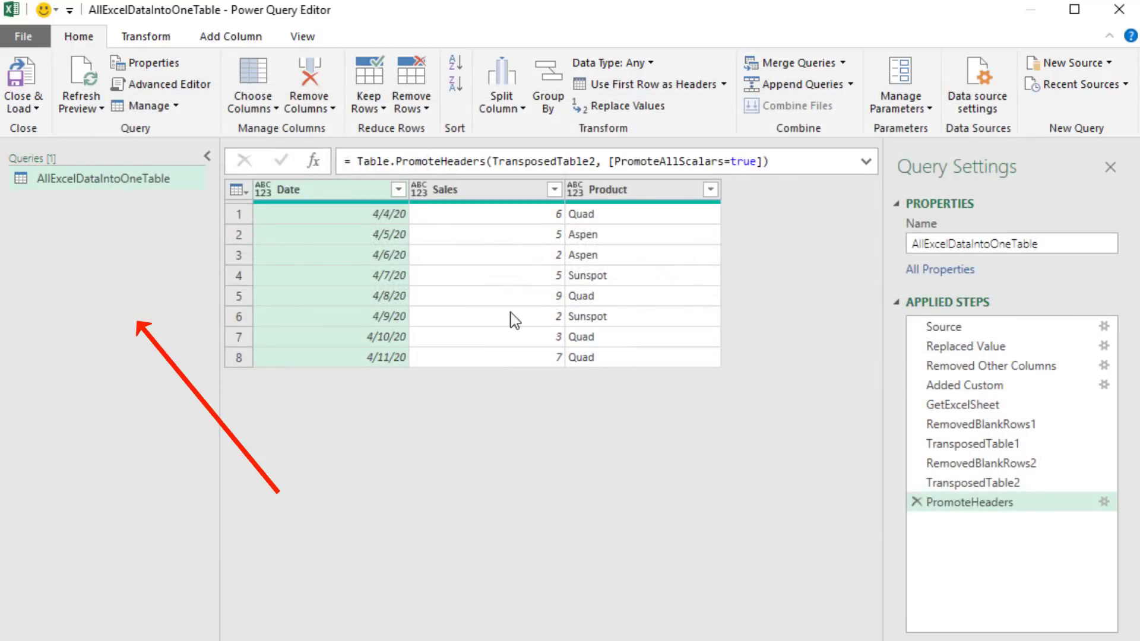
Step: Create a blank query and replace its Source line in the Advanced Editor with the copied M code lines
{"action": "right_click", "coordinate": [68, 232]}
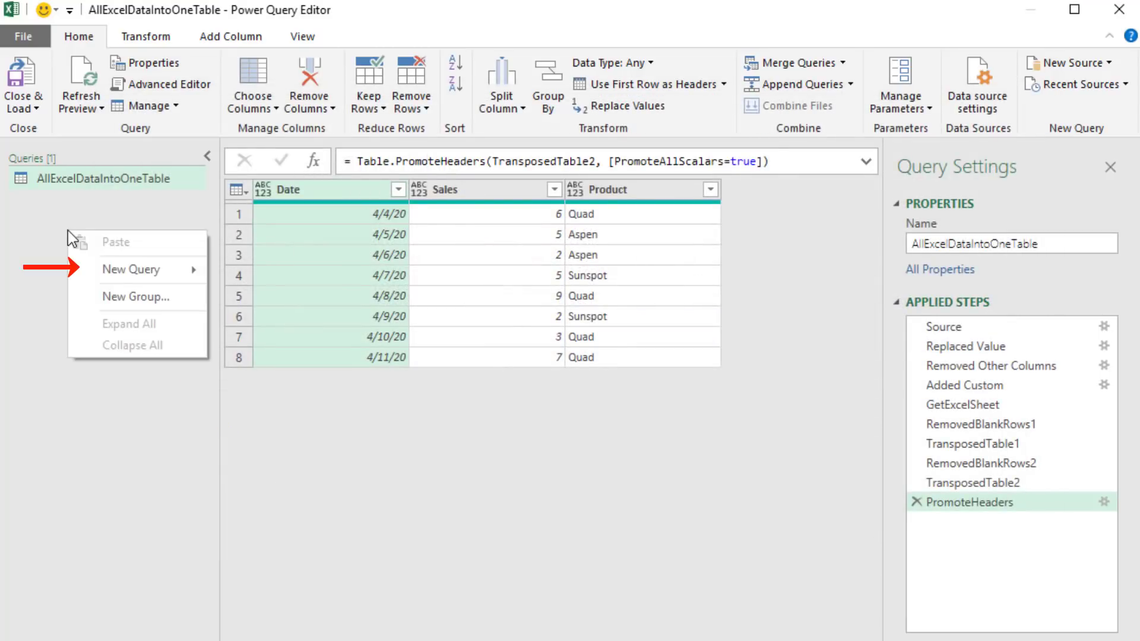
{"action": "mouse_move", "coordinate": [105, 270]}
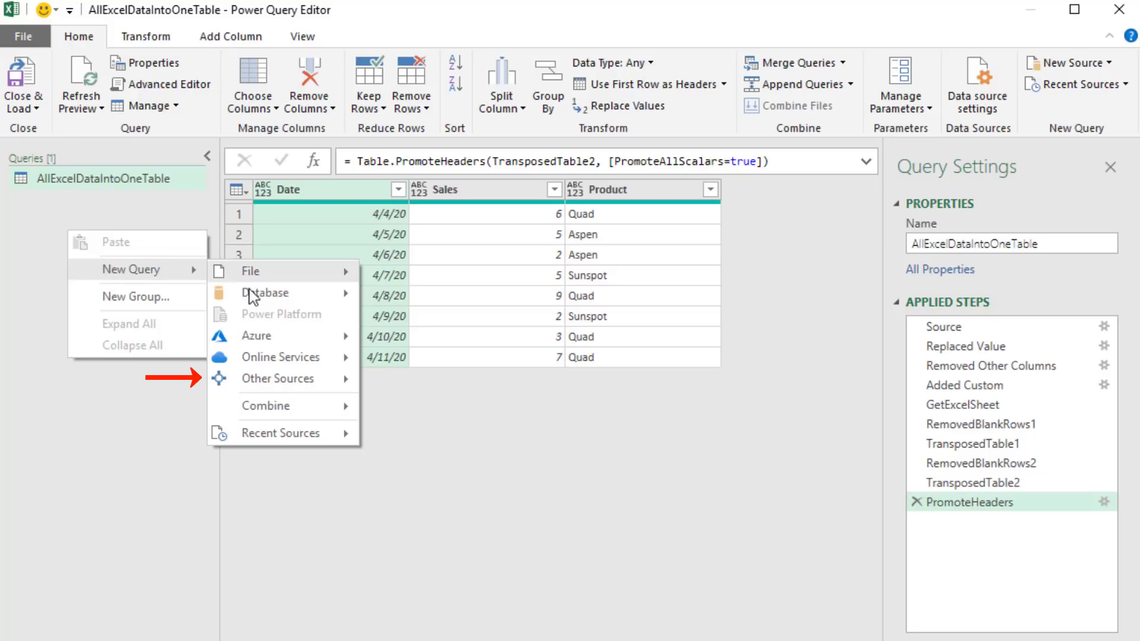
{"action": "mouse_move", "coordinate": [281, 379]}
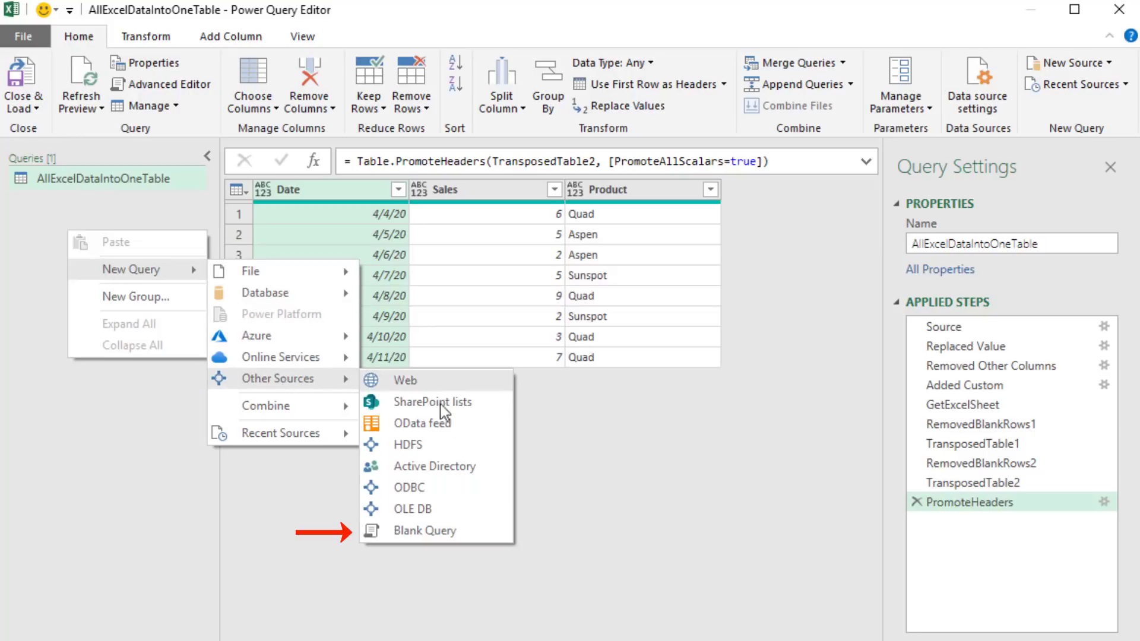
{"action": "left_click", "coordinate": [482, 536]}
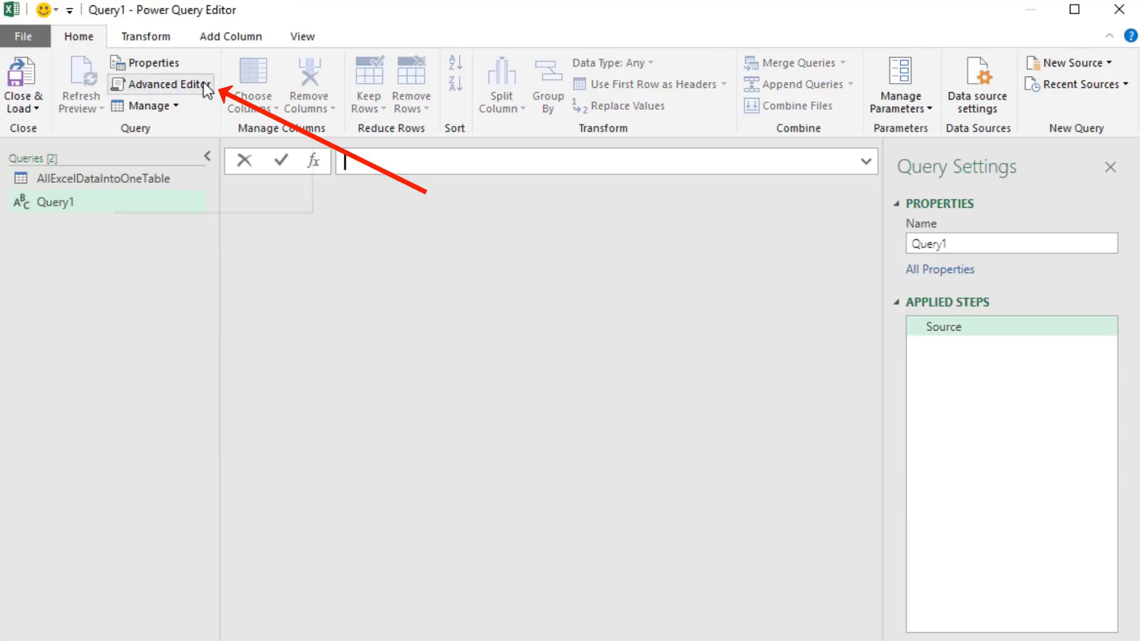
{"action": "left_click", "coordinate": [166, 84]}
{"action": "left_click_drag", "start_coordinate": [166, 223], "coordinate": [244, 222]}
{"action": "key", "text": "ctrl+v"}
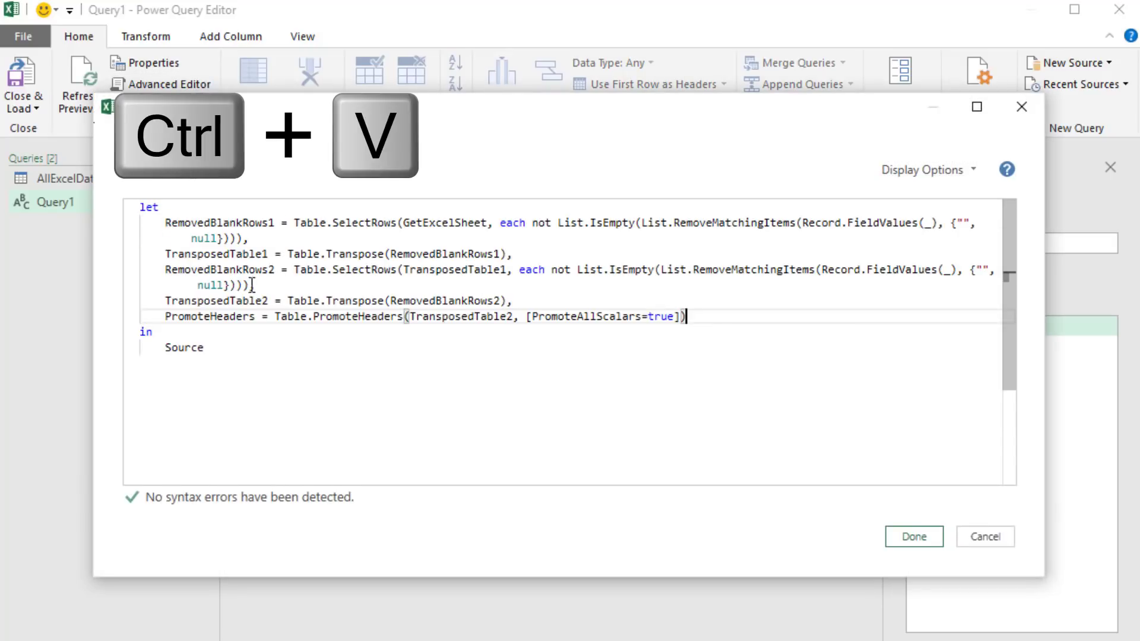
Step: Replace Source after the in keyword with PromoteHeaders as the let expression's output
{"action": "double_click", "coordinate": [217, 317]}
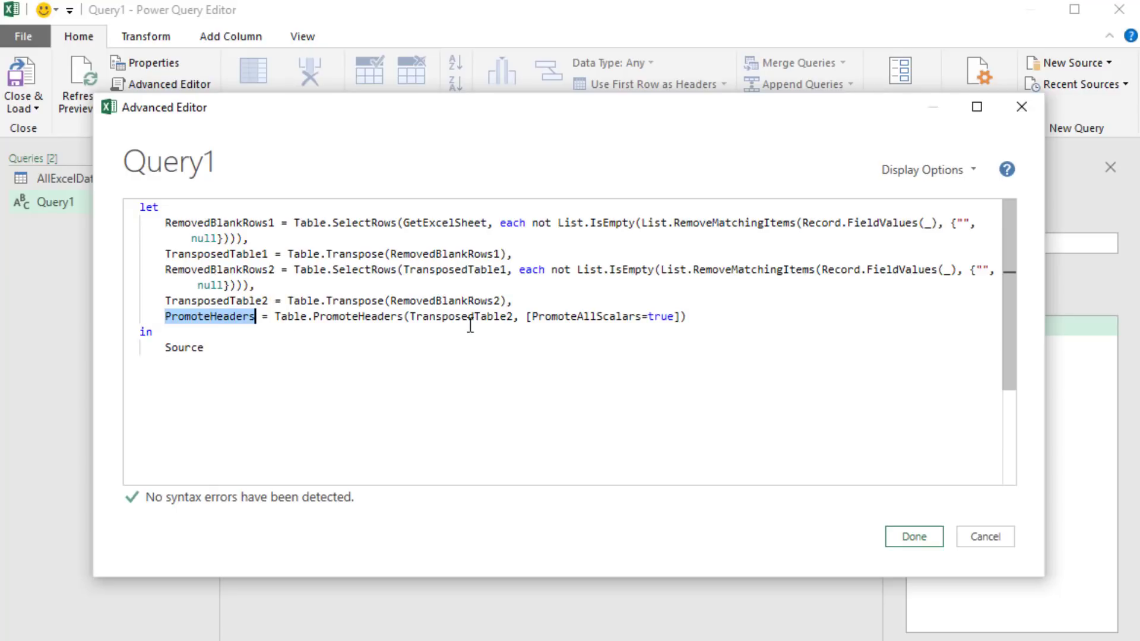
{"action": "key", "text": "ctrl+c"}
{"action": "double_click", "coordinate": [171, 347]}
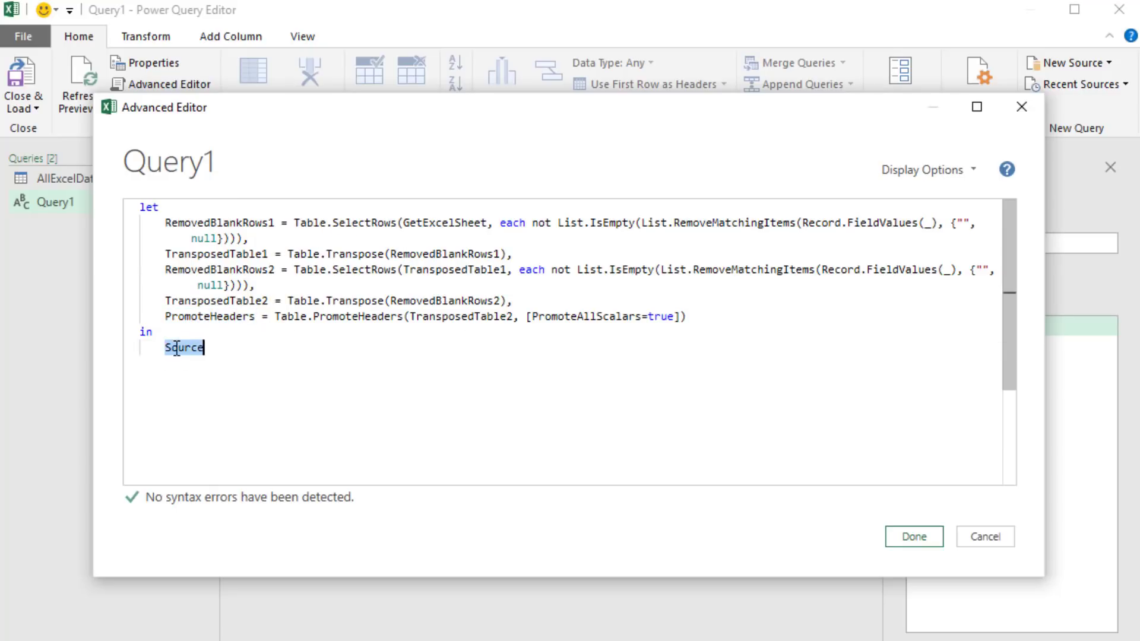
{"action": "key", "text": "ctrl+v"}
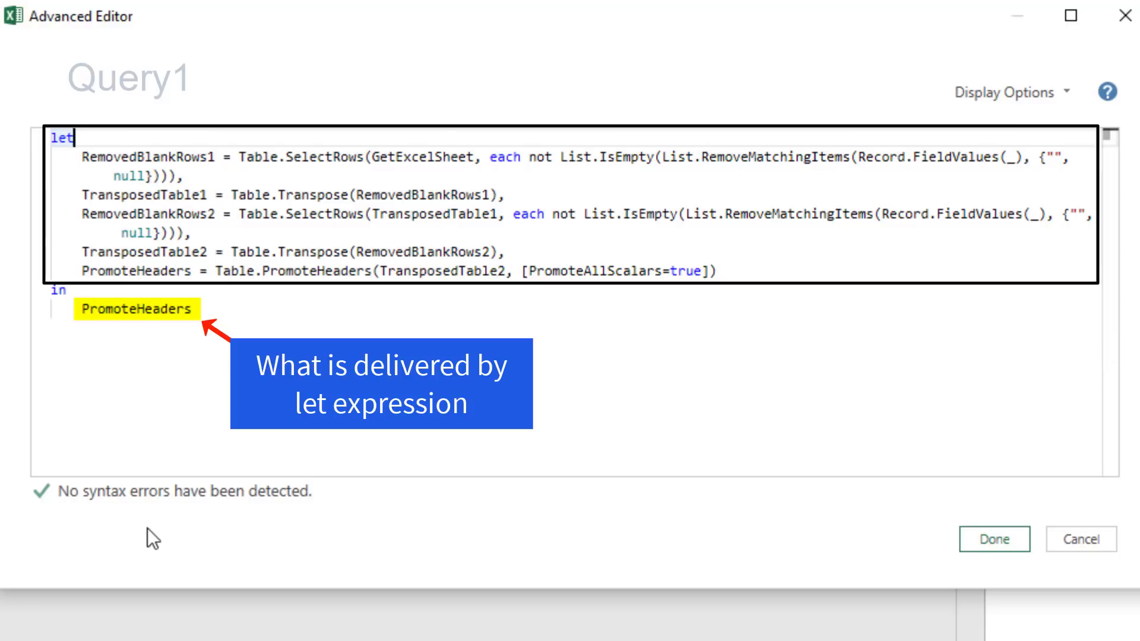
{"action": "left_click", "coordinate": [145, 272]}
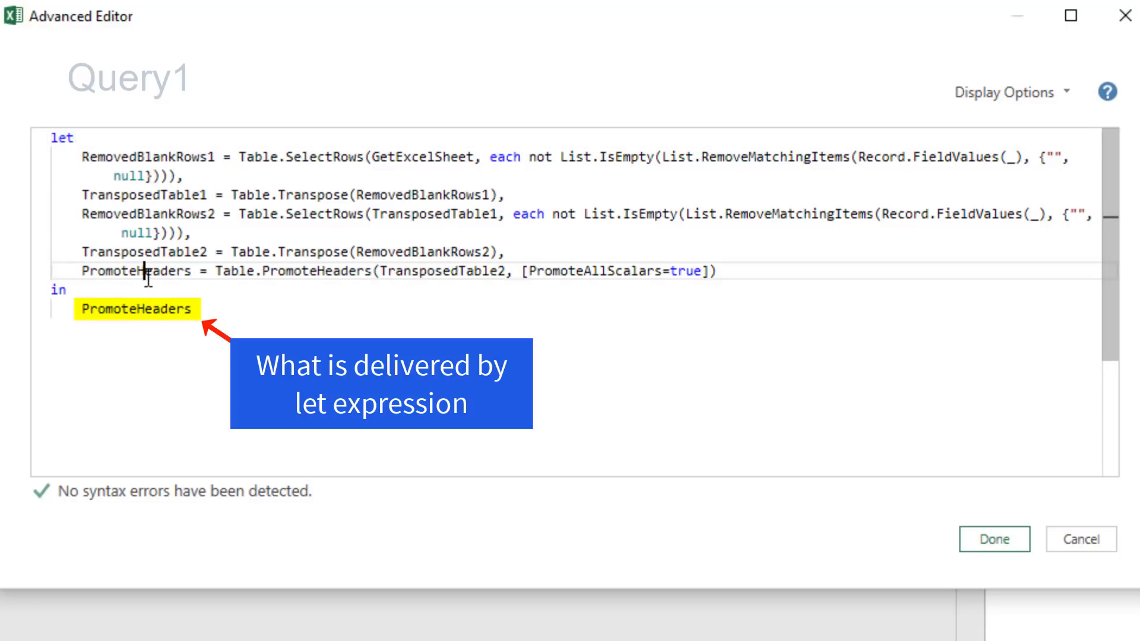
{"action": "double_click", "coordinate": [147, 272]}
{"action": "left_click", "coordinate": [221, 309]}
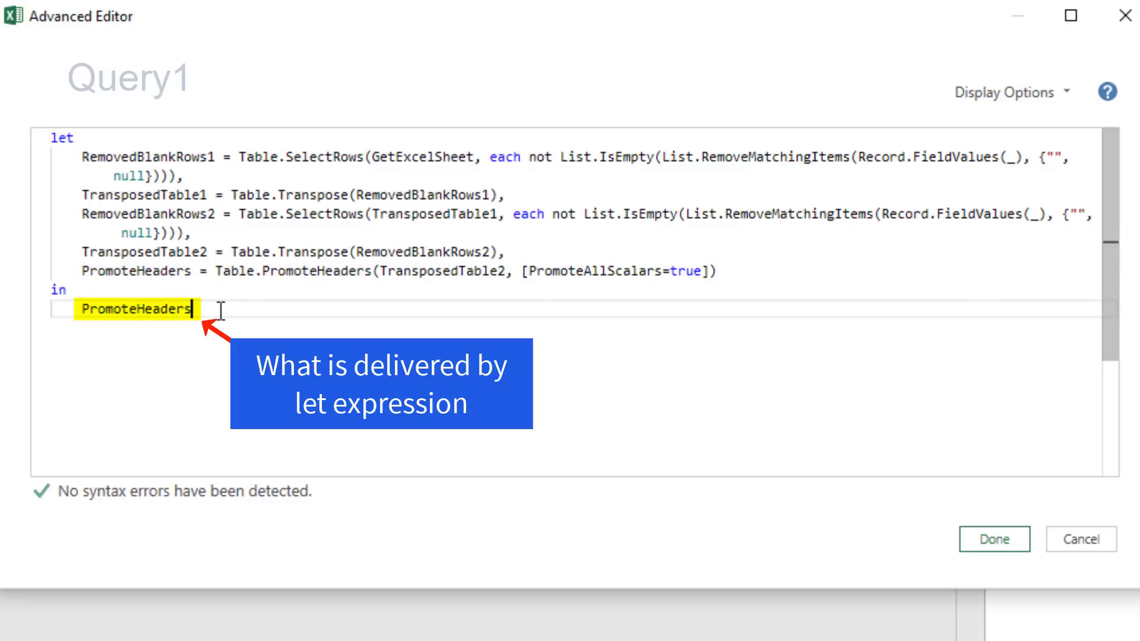
{"action": "double_click", "coordinate": [401, 157]}
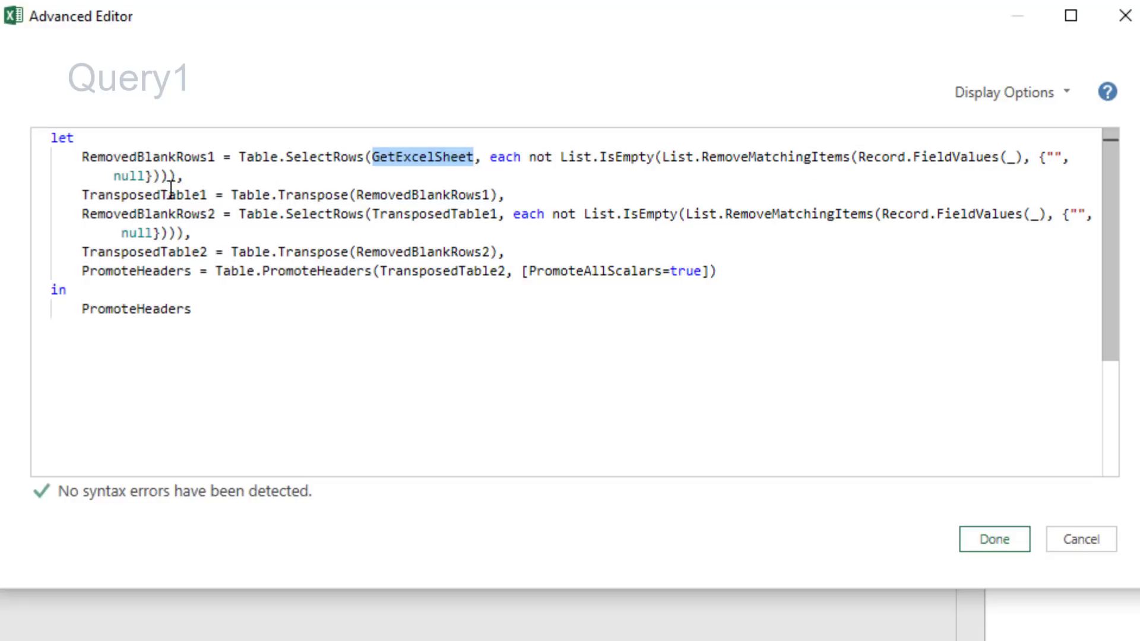
Step: Turn the query into a function by adding (Table as table) => above let and substituting Table for GetExcelSheet in RemovedBlankRows1
{"action": "left_click", "coordinate": [52, 137]}
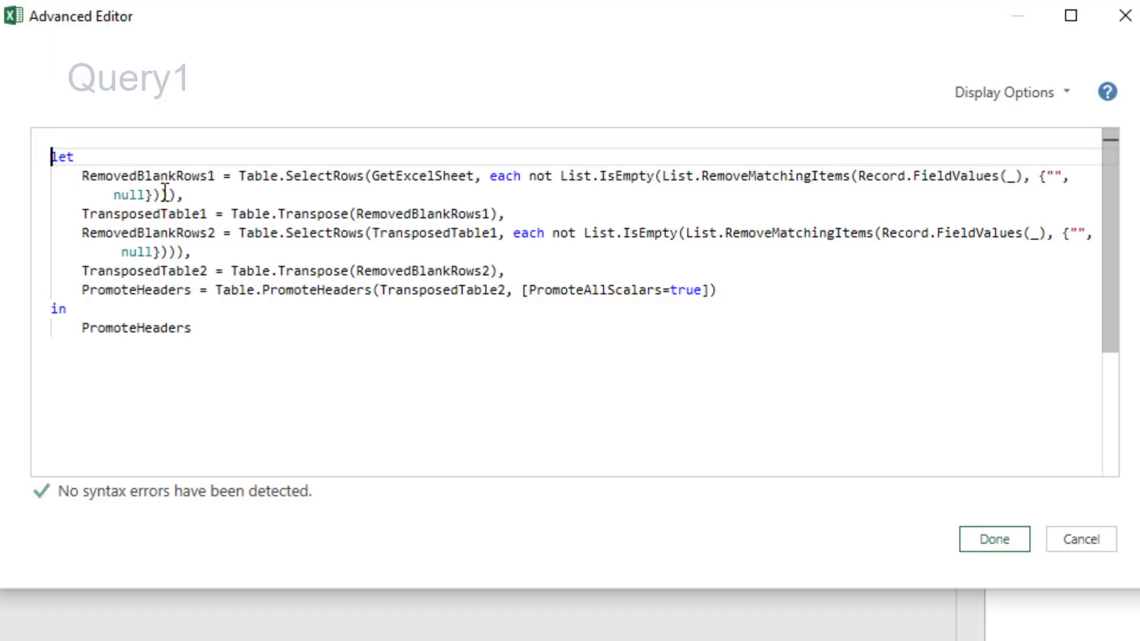
{"action": "key", "text": "Return"}
{"action": "key", "text": "Up"}
{"action": "type", "text": "("}
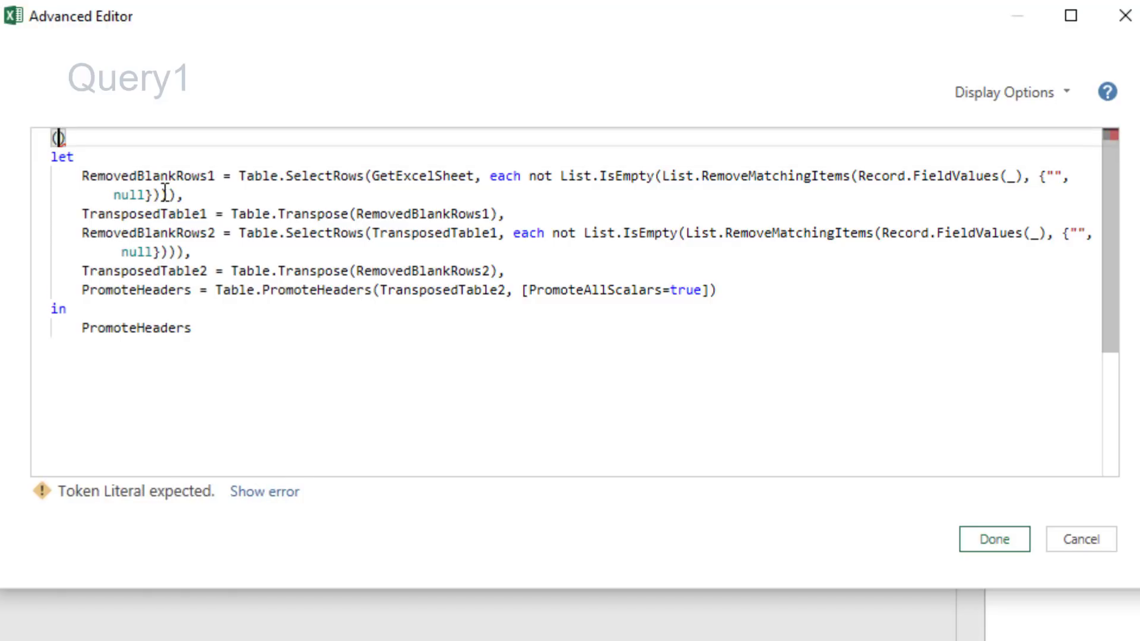
{"action": "type", "text": "Table as"}
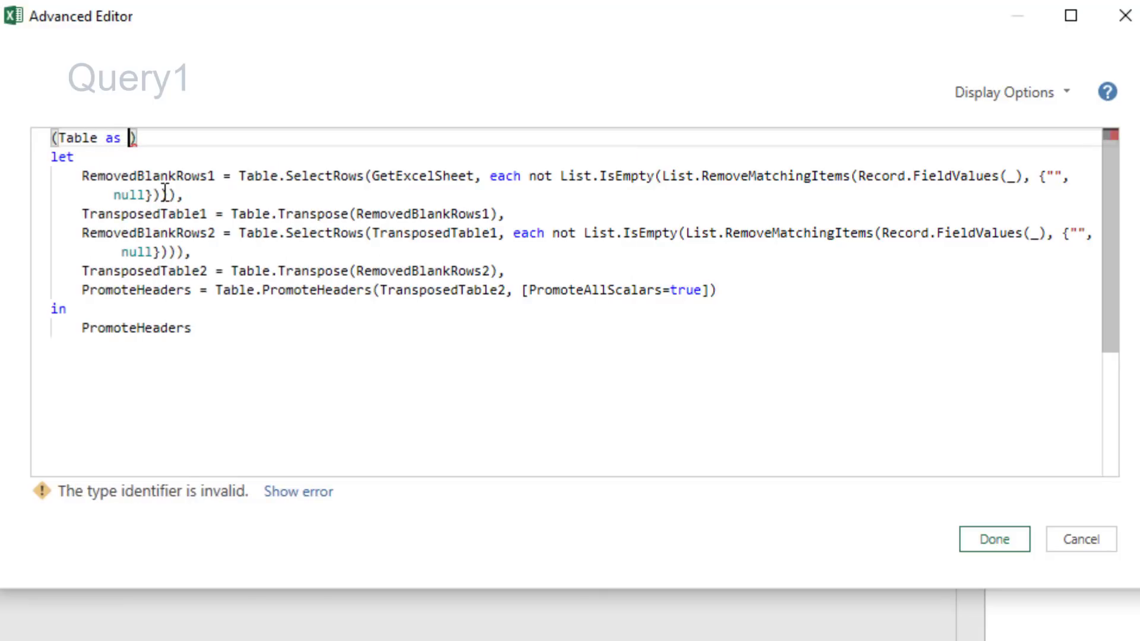
{"action": "type", "text": " table"}
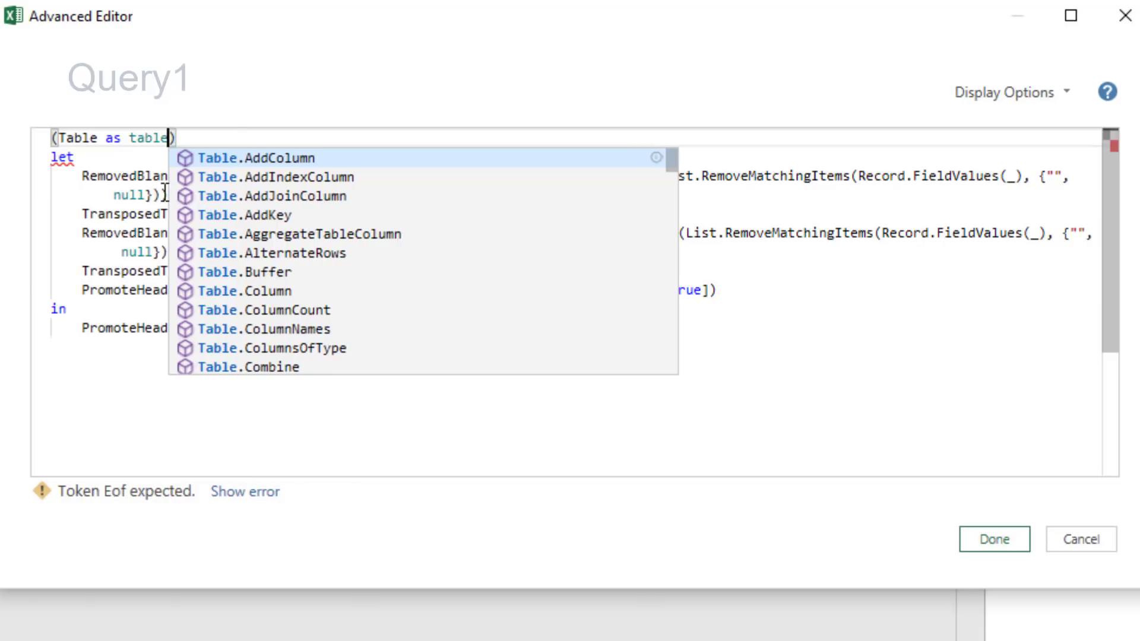
{"action": "key", "text": "Escape"}
{"action": "key", "text": "End"}
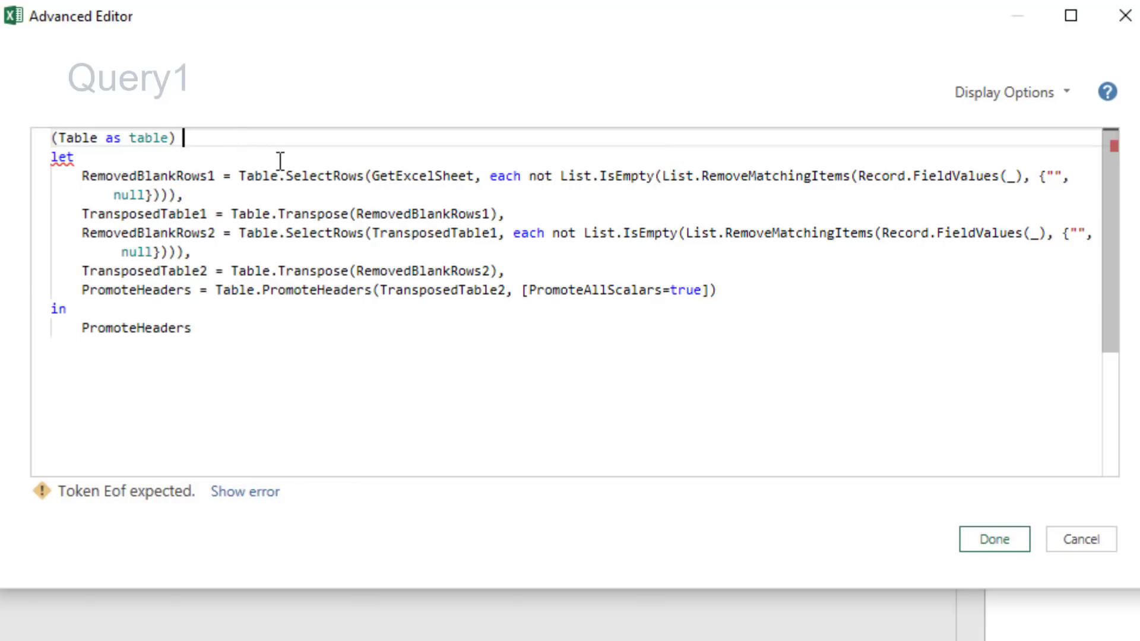
{"action": "type", "text": "="}
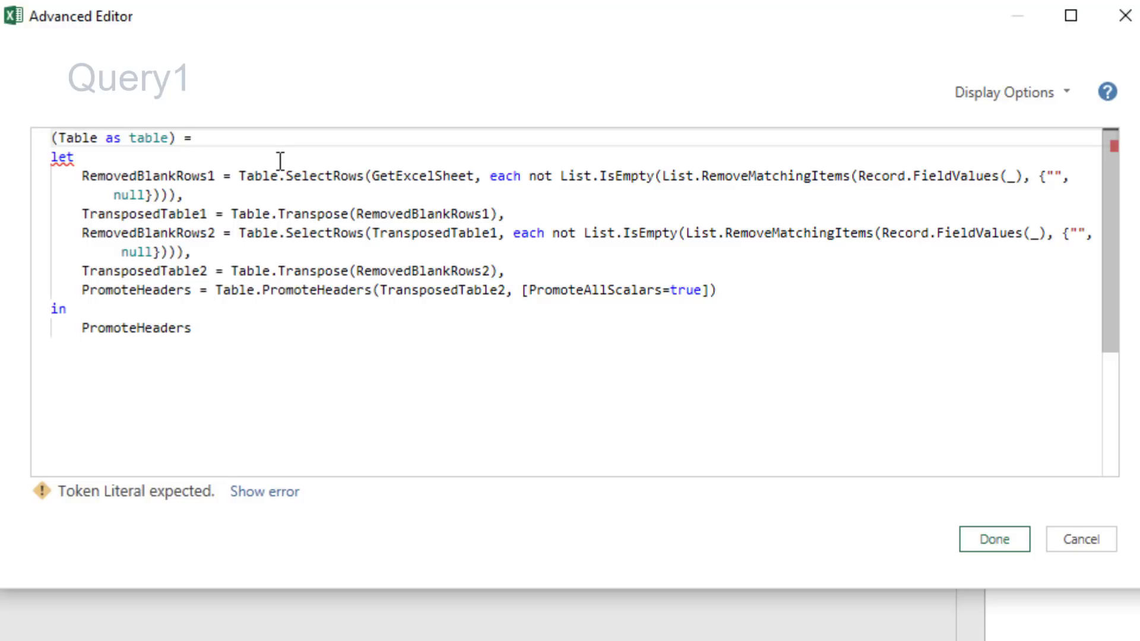
{"action": "type", "text": ">"}
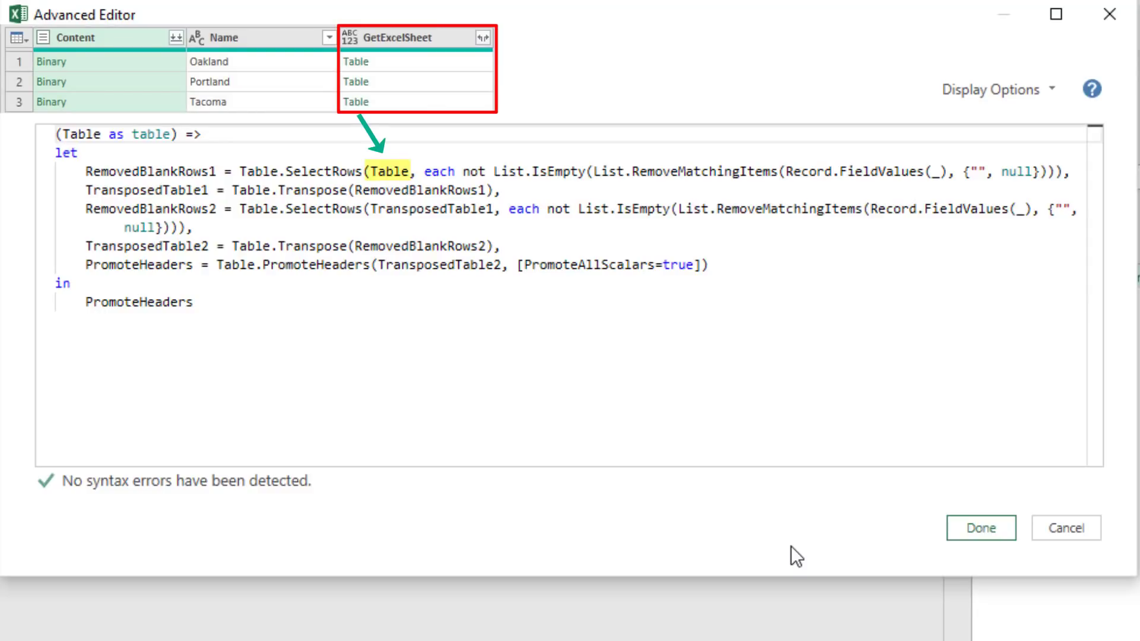
{"action": "left_click", "coordinate": [1005, 533]}
Step: Rename the new function query as RemvBlankRowsColumns
{"action": "key", "text": "F2"}
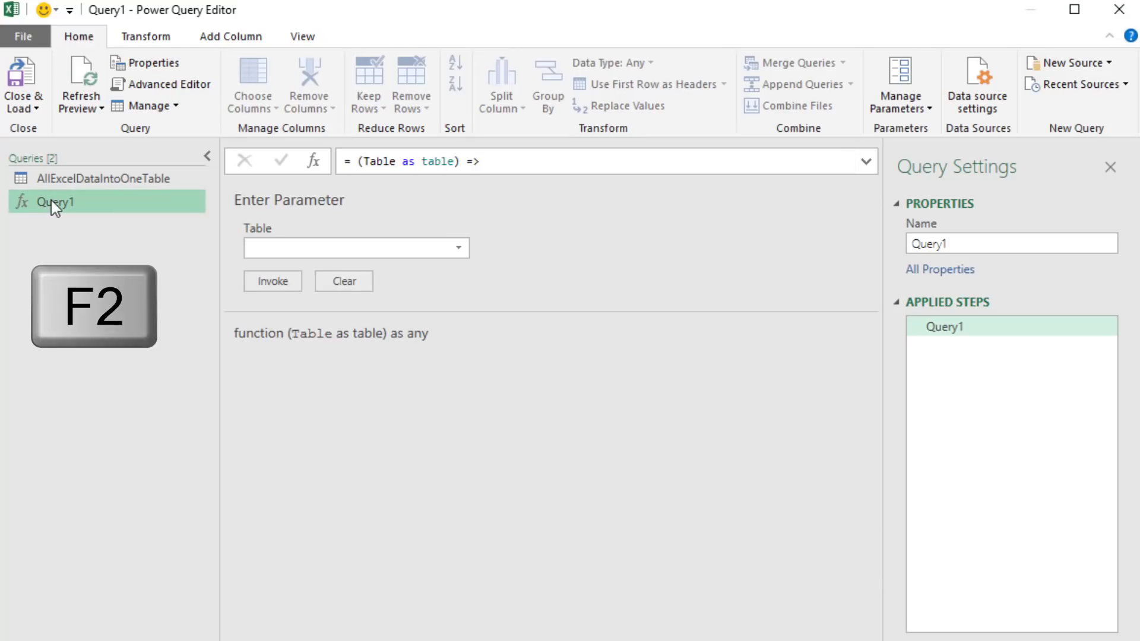
{"action": "type", "text": "RemvBlankRowsColumns"}
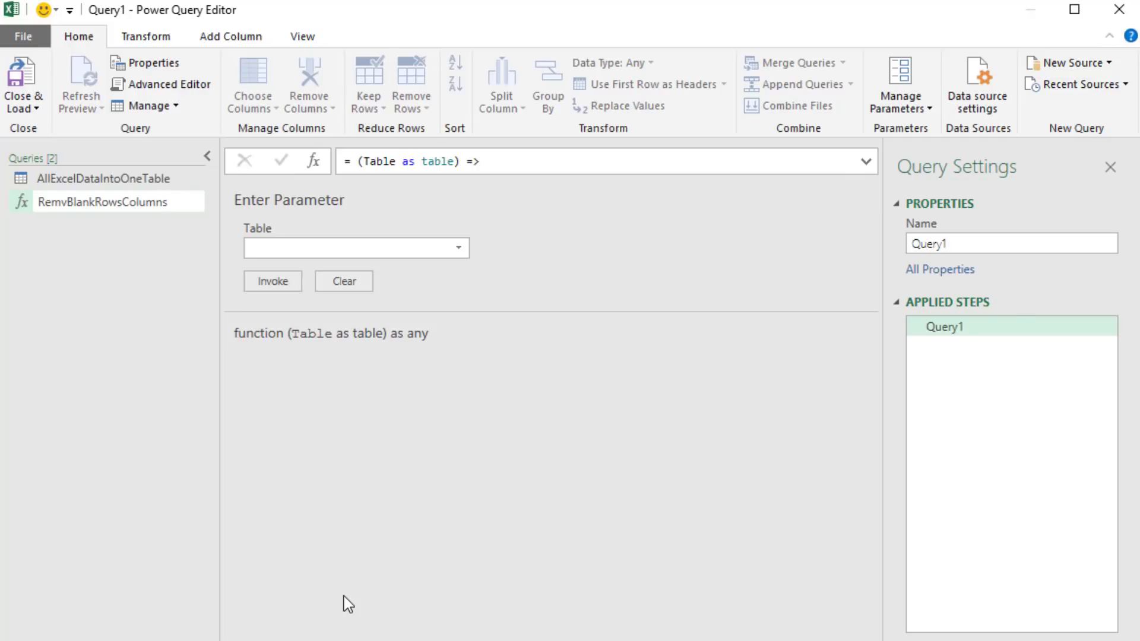
{"action": "key", "text": "Return"}
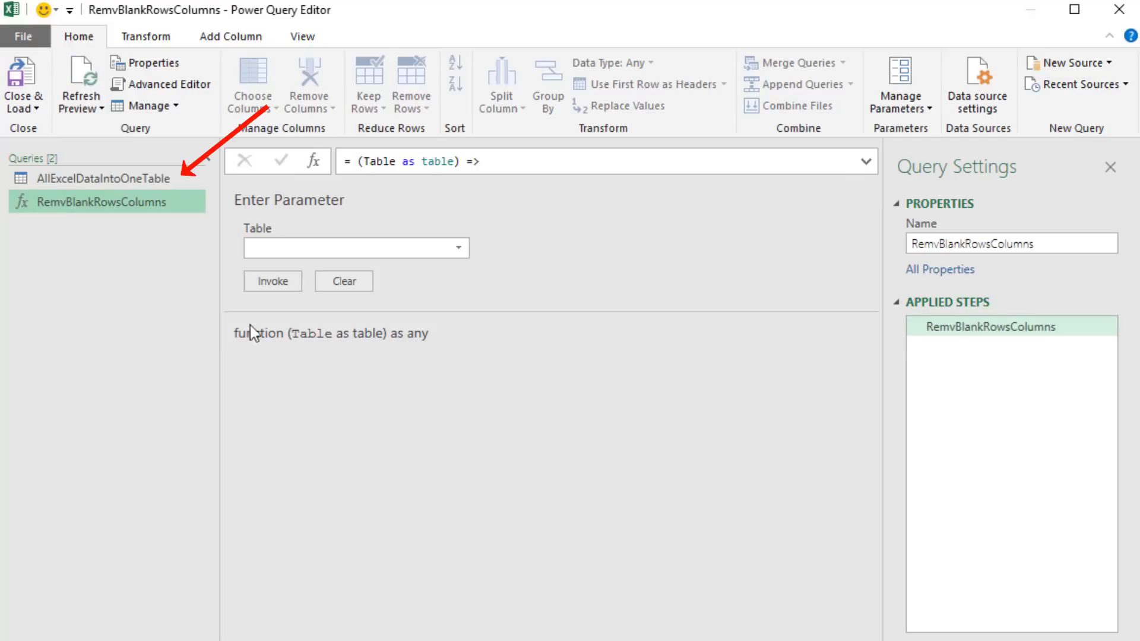
Step: Delete the GetExcelSheet step and every step after it from the AllExcelDataIntoOneTable query
{"action": "left_click", "coordinate": [133, 180]}
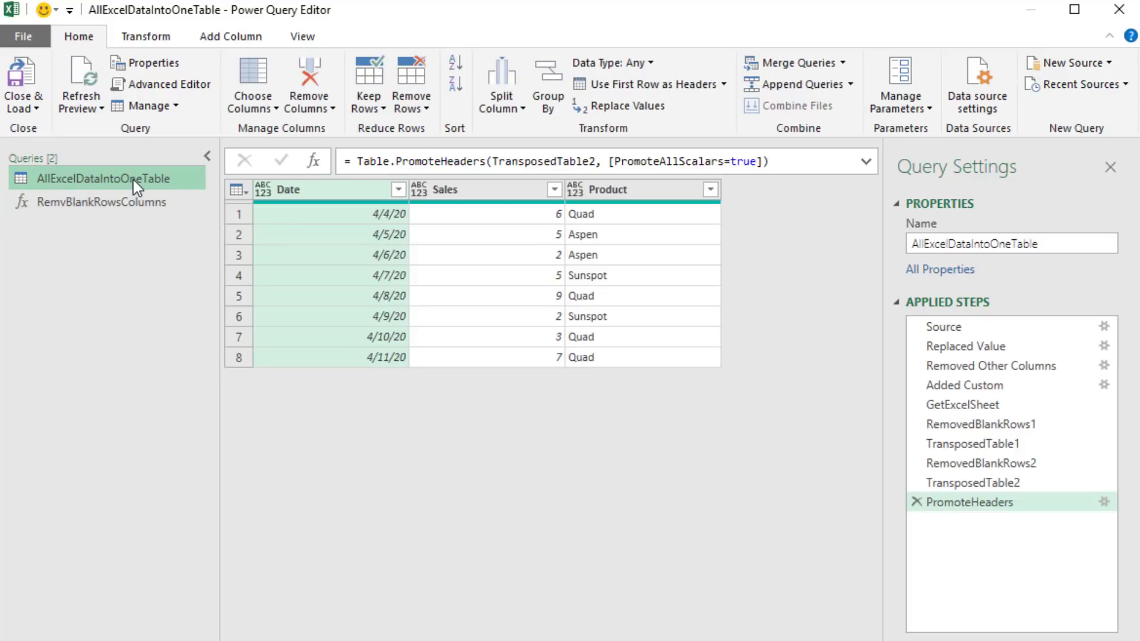
{"action": "right_click", "coordinate": [972, 405]}
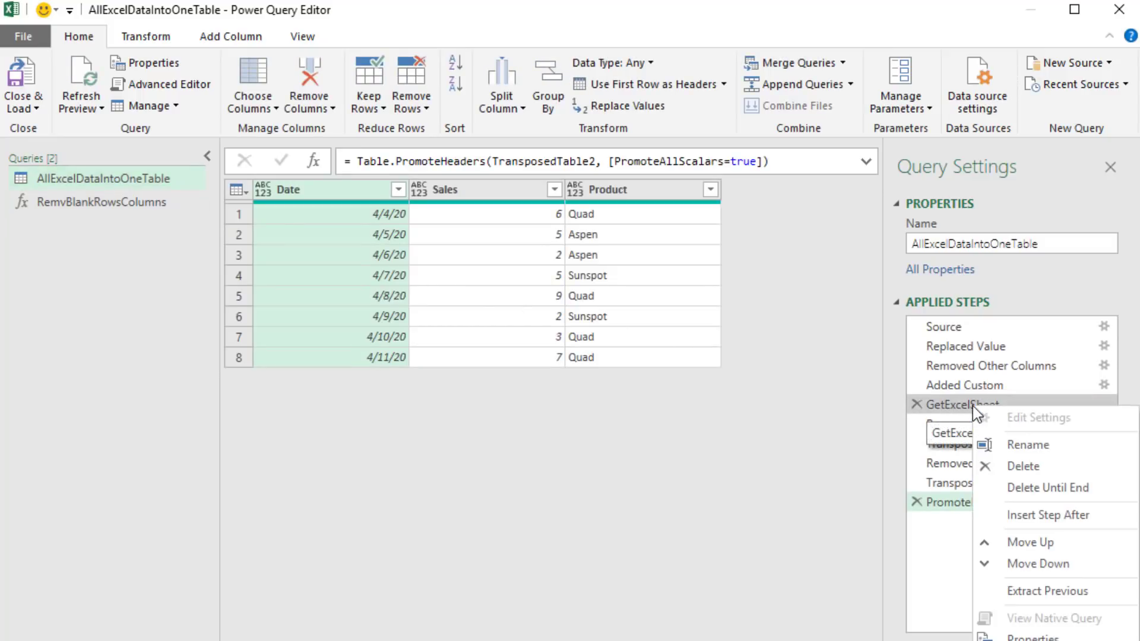
{"action": "left_click", "coordinate": [1027, 495]}
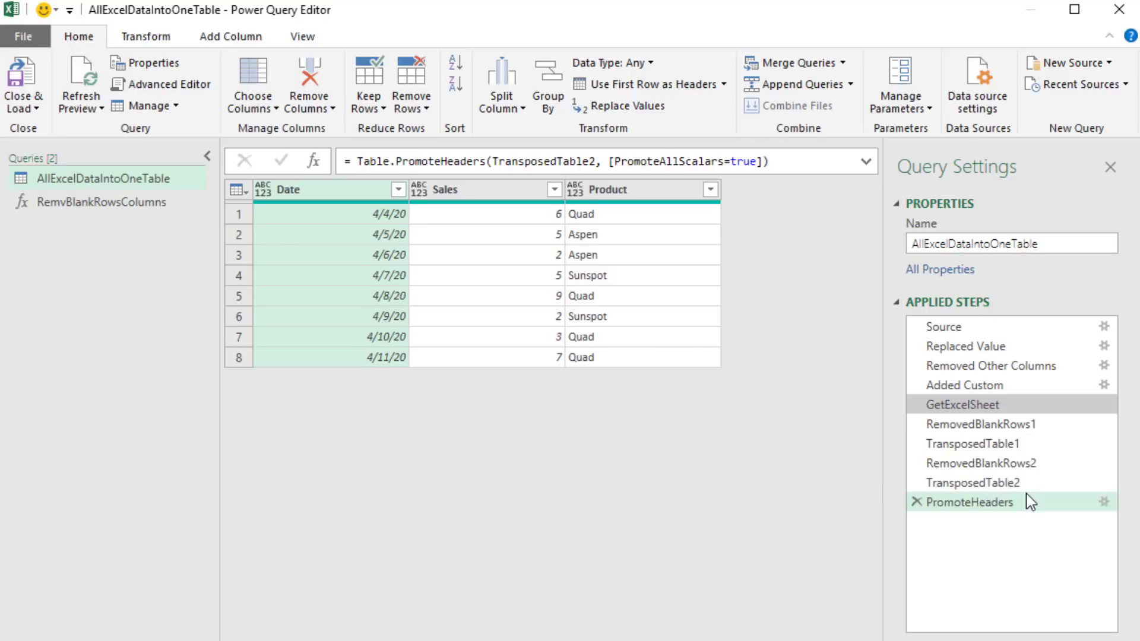
Step: Add a FinalTable column that invokes the custom function RemvBlankRowsColumns with the GetExcelSheet column as its Table argument
{"action": "left_click", "coordinate": [229, 37]}
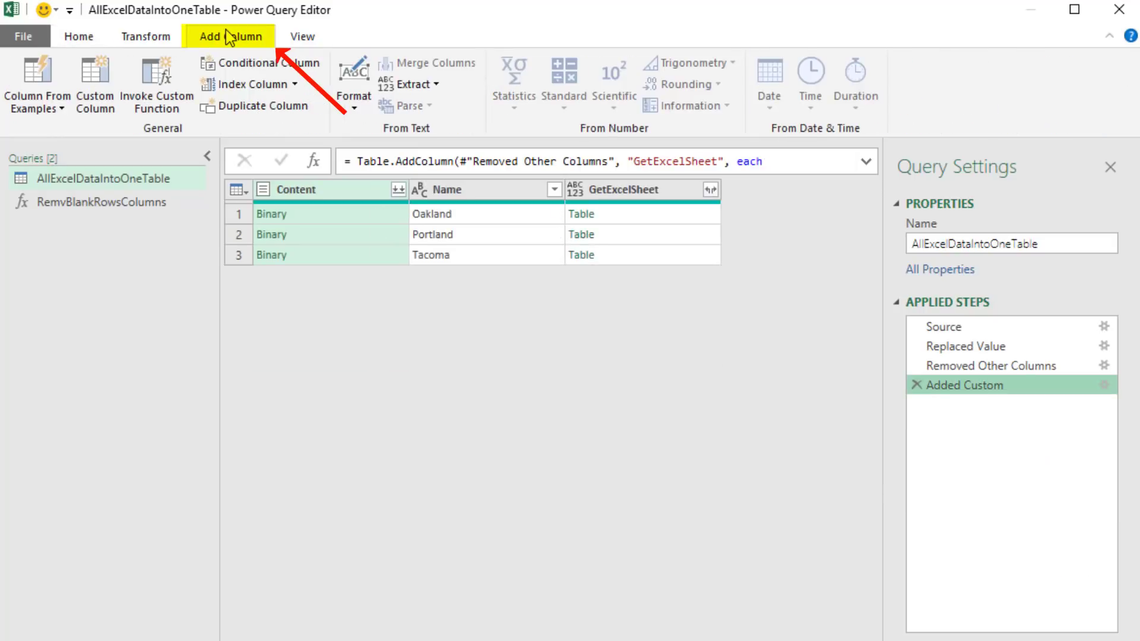
{"action": "left_click", "coordinate": [178, 110]}
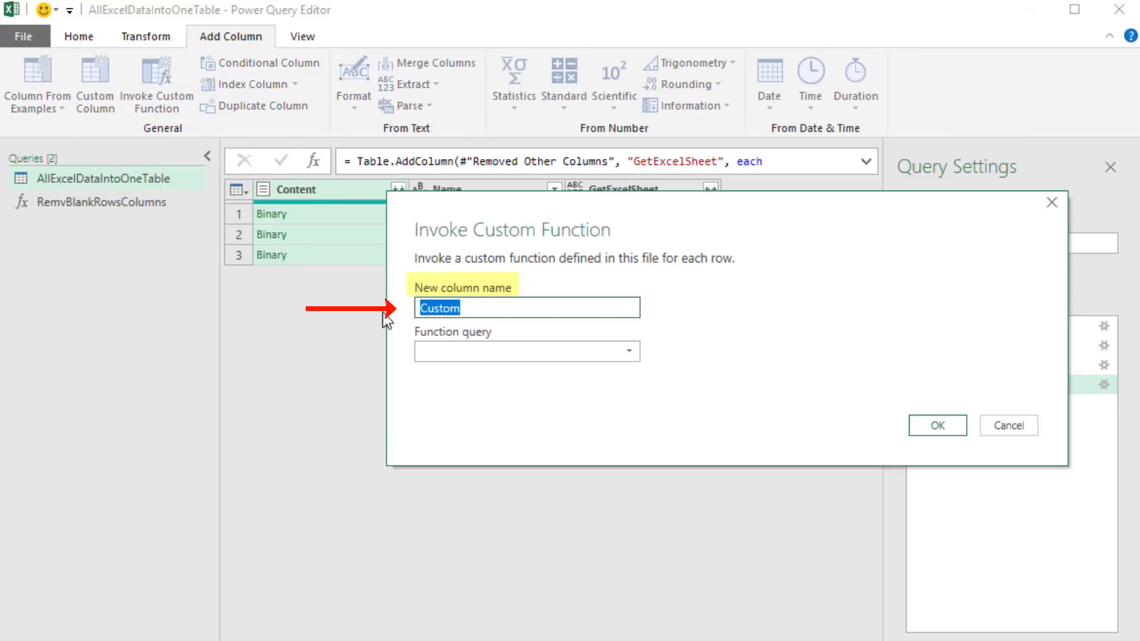
{"action": "type", "text": "FinalTable"}
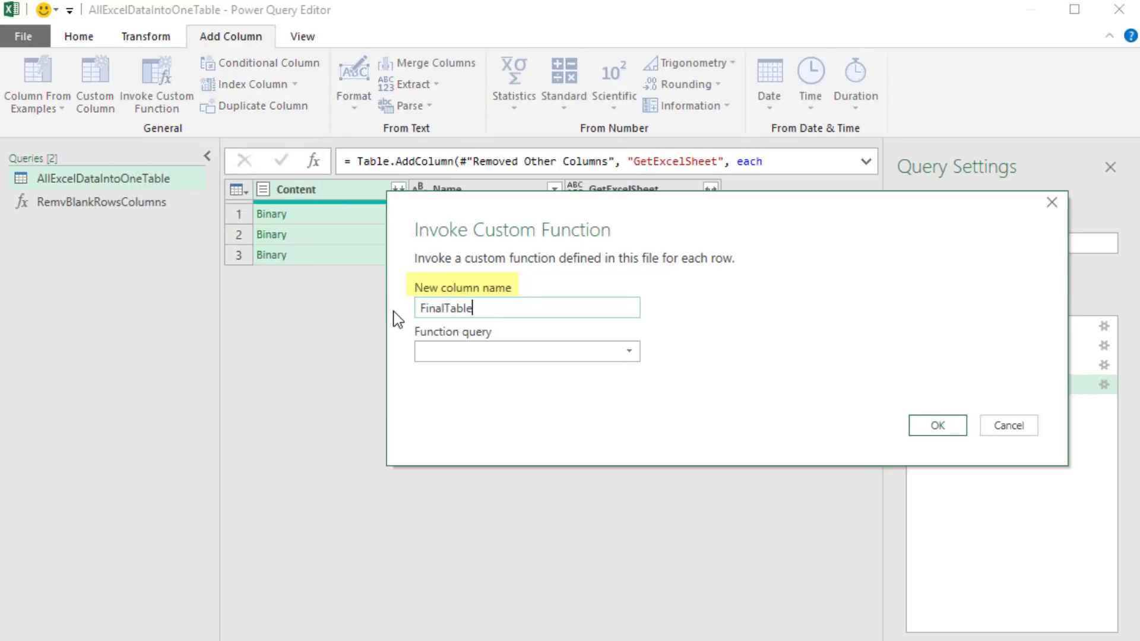
{"action": "left_click", "coordinate": [464, 353]}
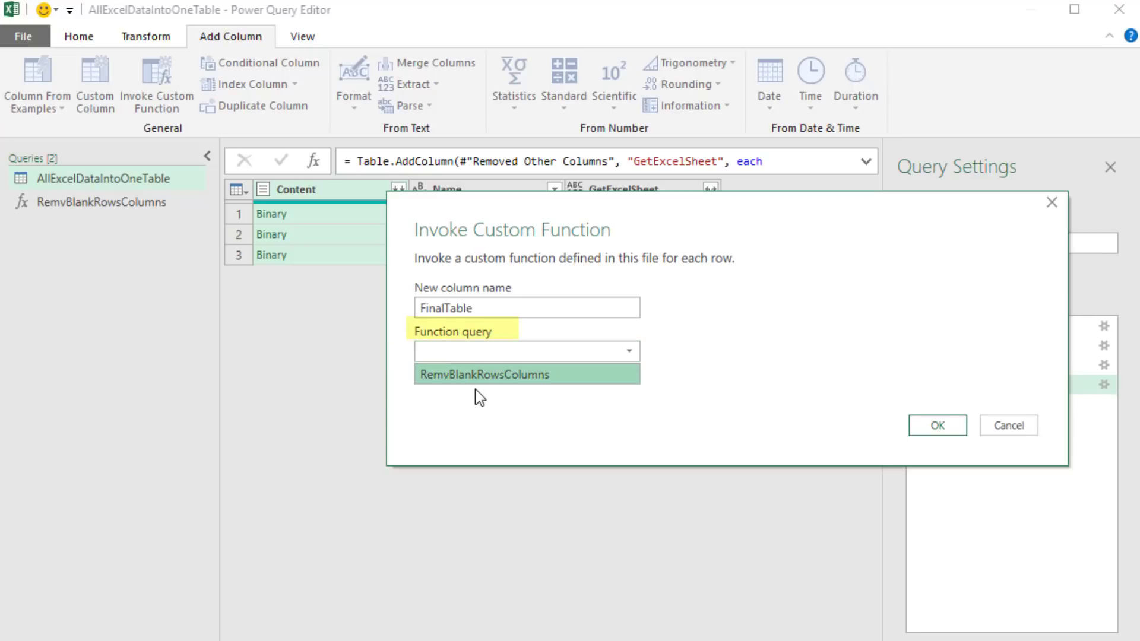
{"action": "left_click", "coordinate": [477, 379]}
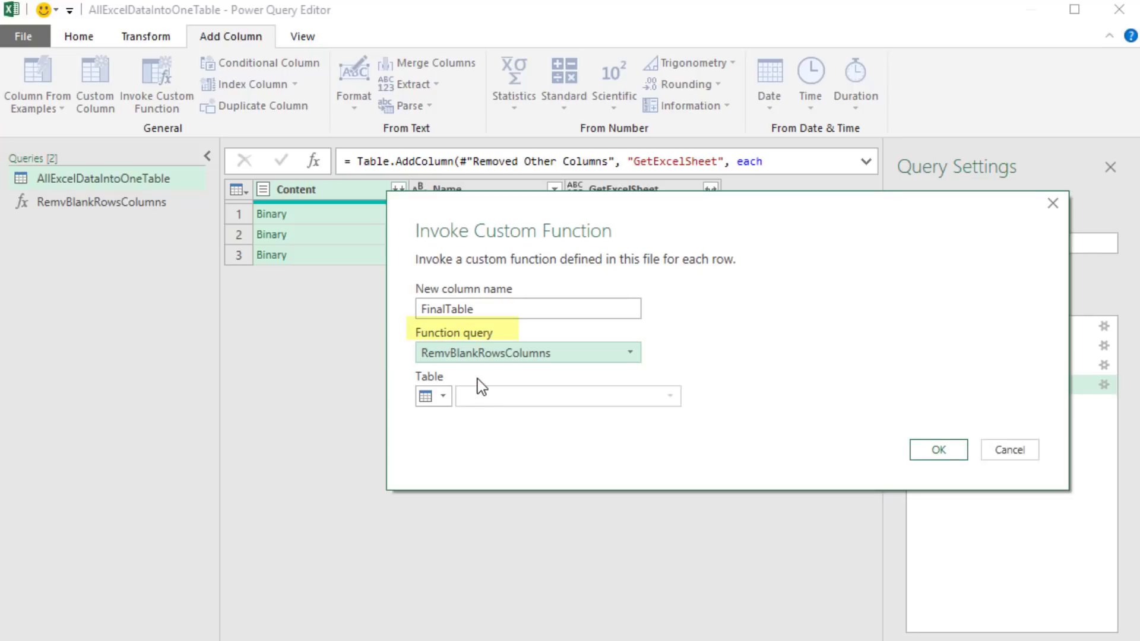
{"action": "left_click", "coordinate": [444, 397]}
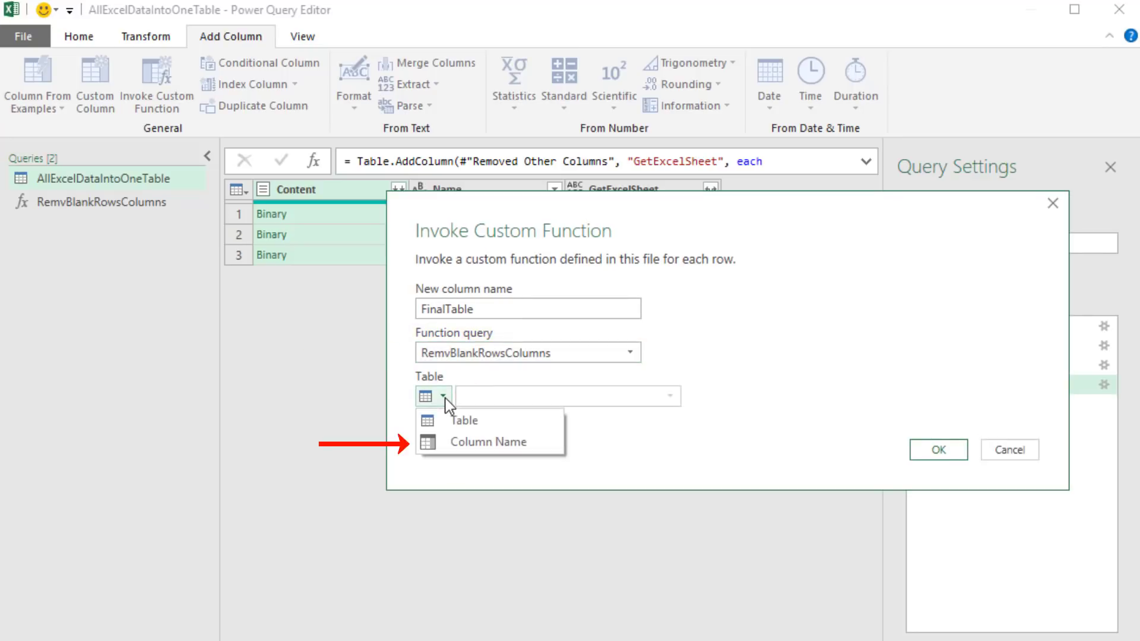
{"action": "left_click", "coordinate": [457, 438]}
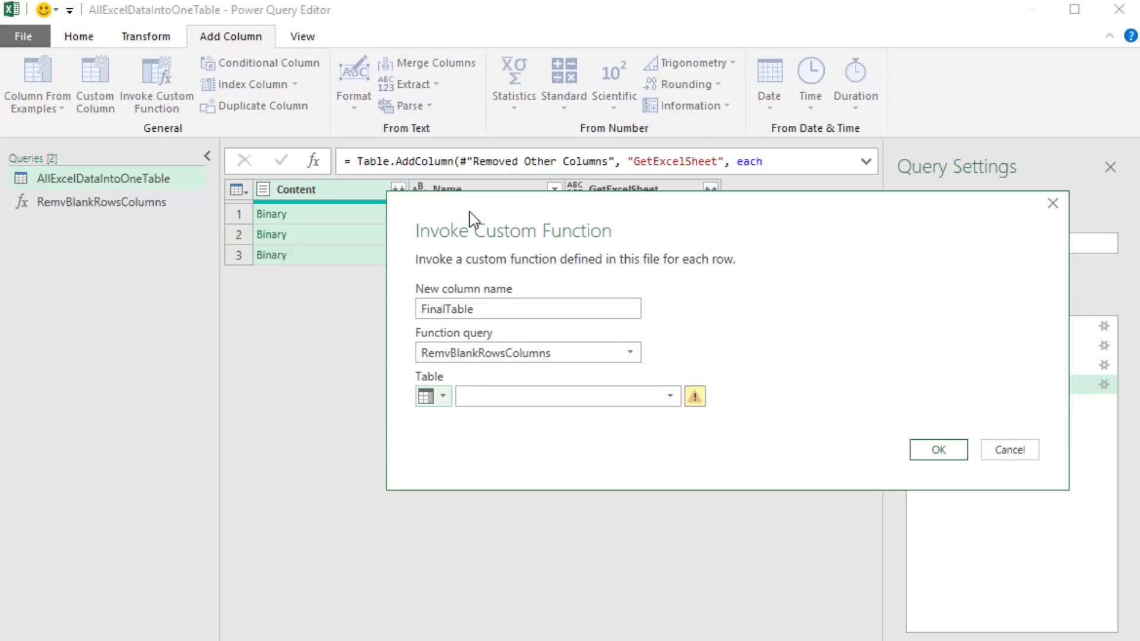
{"action": "left_click_drag", "start_coordinate": [483, 240], "coordinate": [774, 172]}
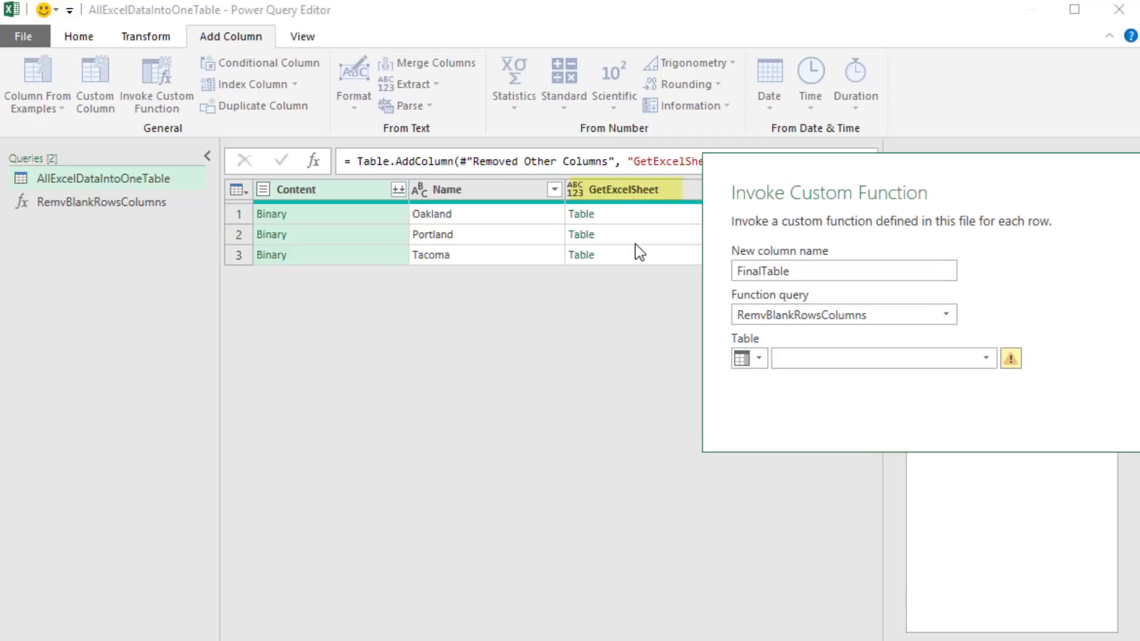
{"action": "left_click", "coordinate": [832, 356]}
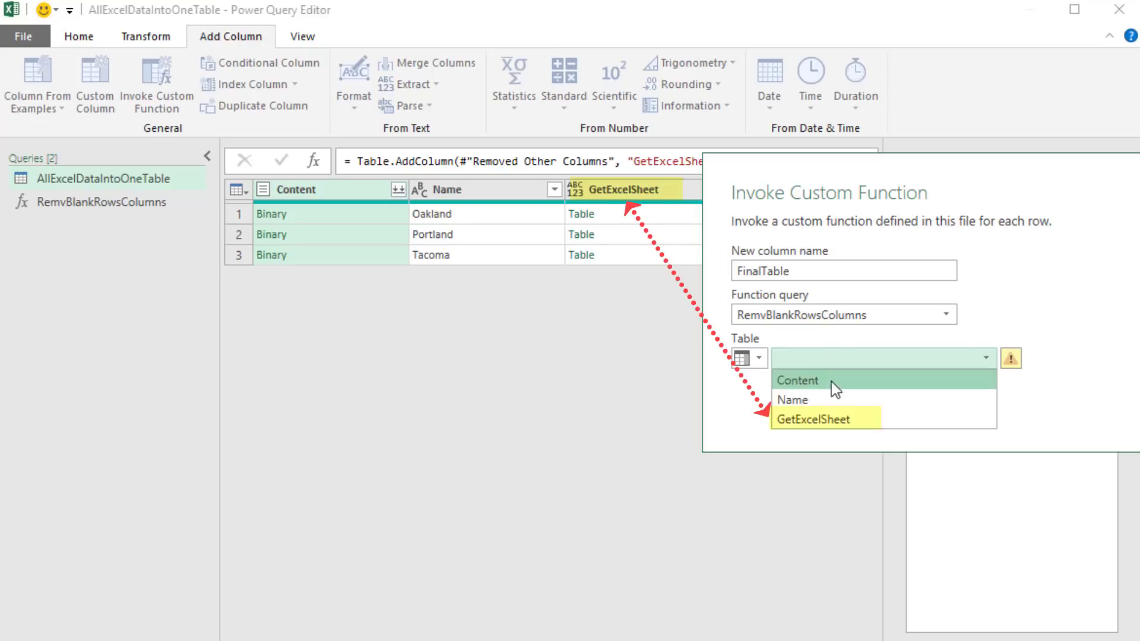
{"action": "left_click", "coordinate": [808, 423]}
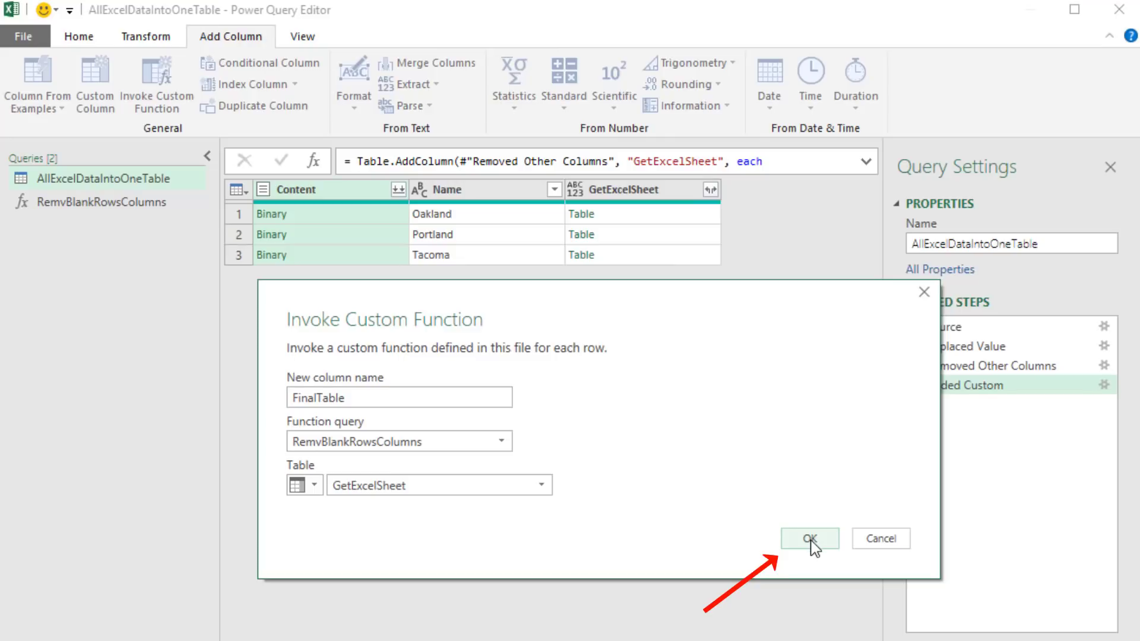
{"action": "left_click", "coordinate": [810, 540]}
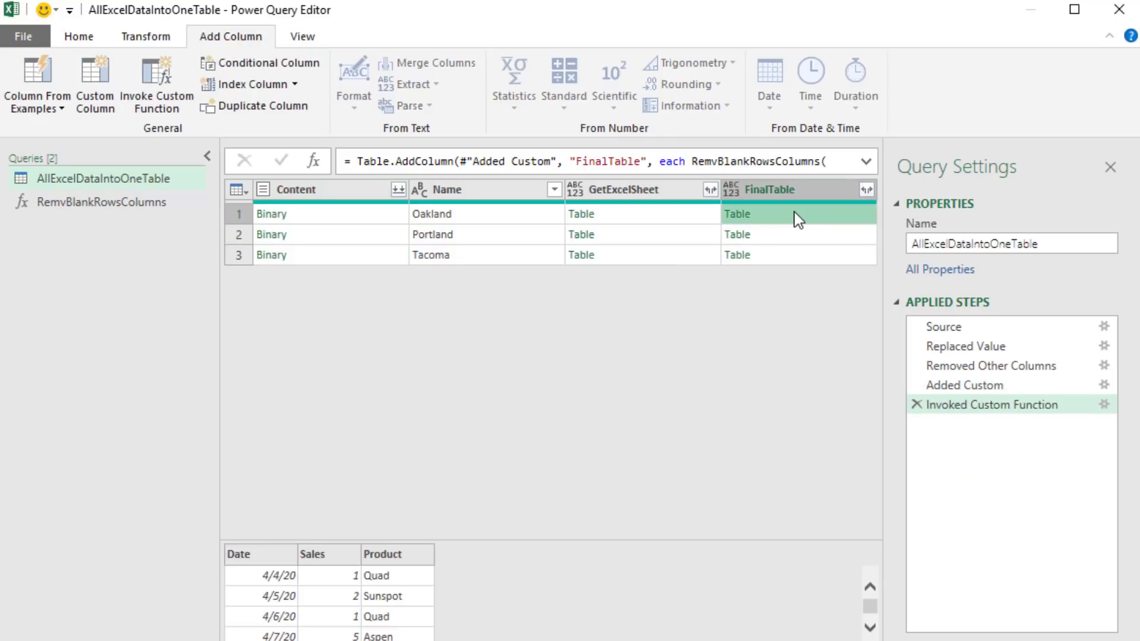
Step: Preview the Portland and Tacoma tables in FinalTable, and keep only the FinalTable and Name columns
{"action": "left_click", "coordinate": [785, 240]}
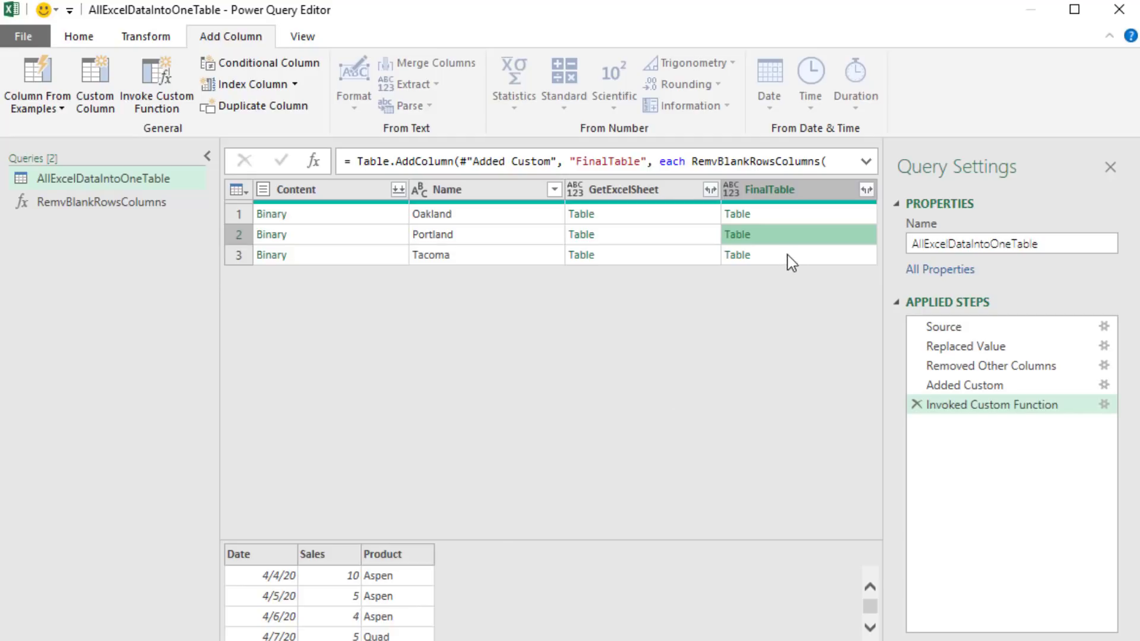
{"action": "left_click", "coordinate": [787, 255]}
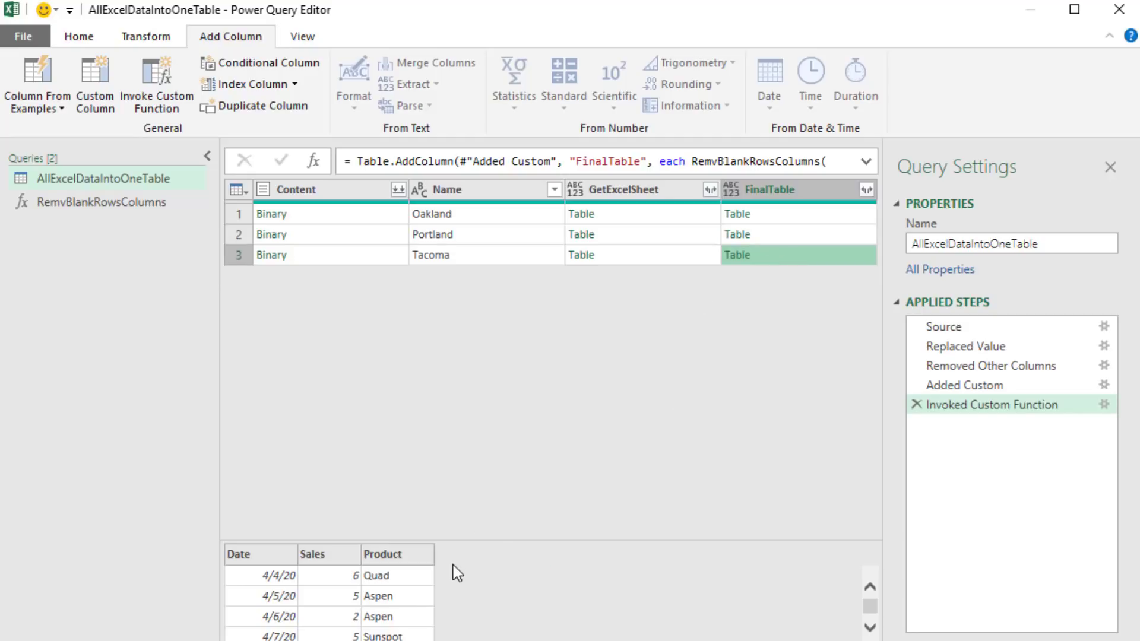
{"action": "left_click", "coordinate": [778, 186]}
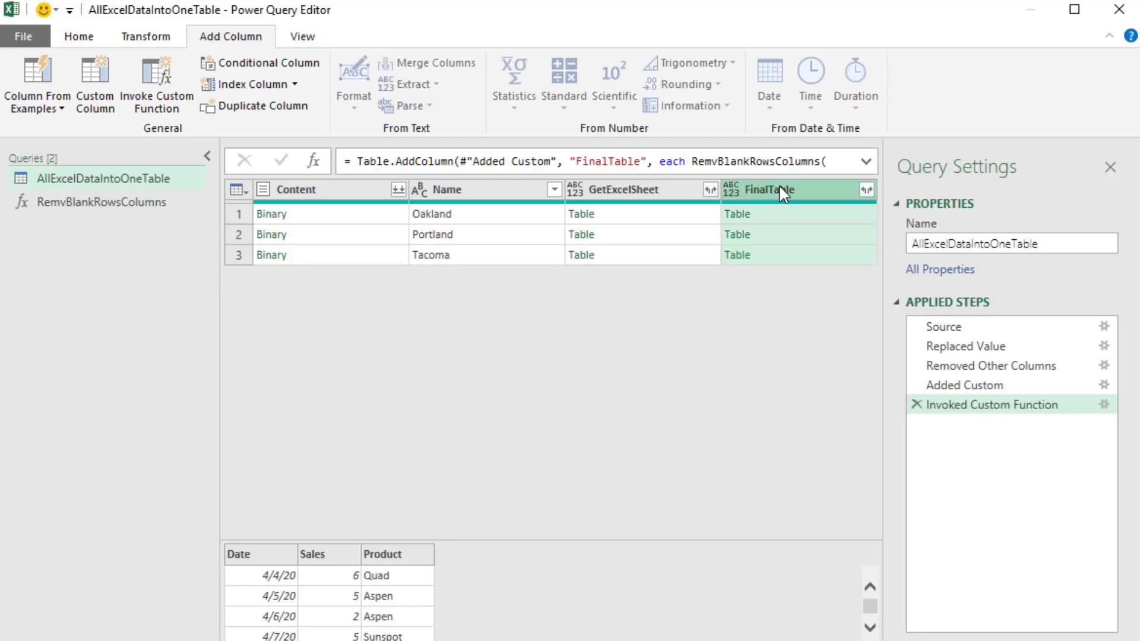
{"action": "key", "text": "ctrl"}
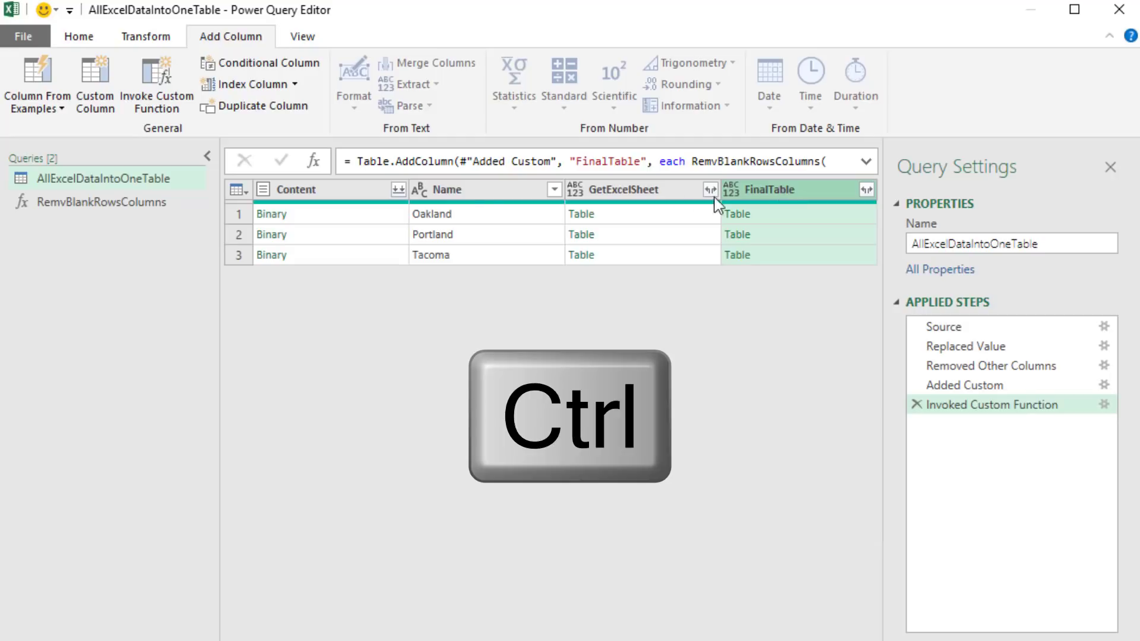
{"action": "left_click", "coordinate": [477, 203], "text": "ctrl"}
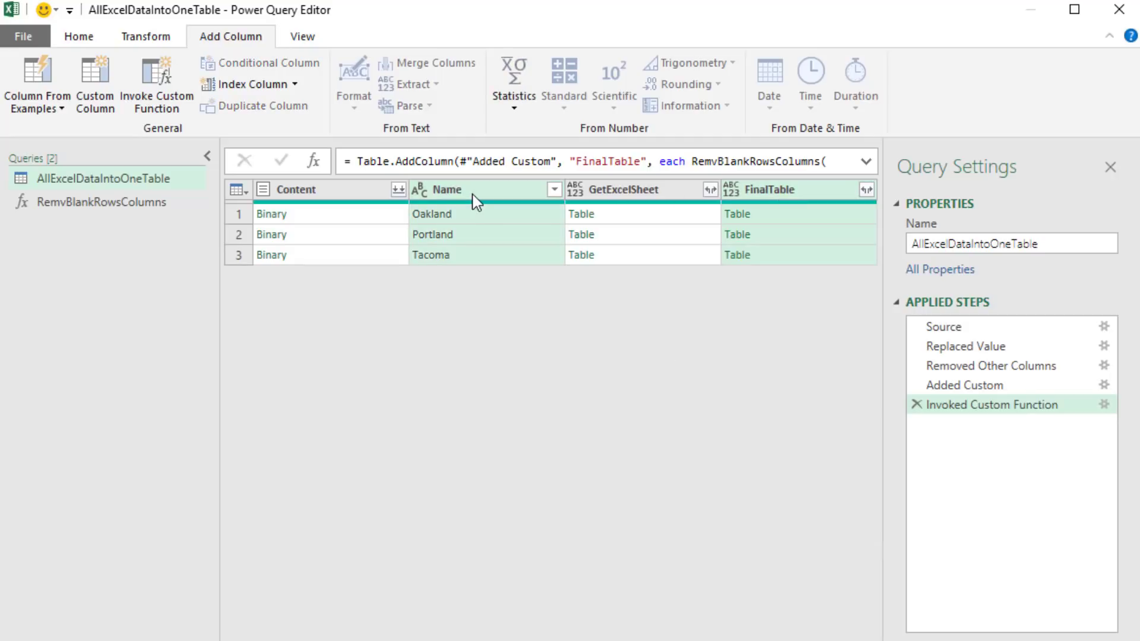
{"action": "right_click", "coordinate": [473, 196]}
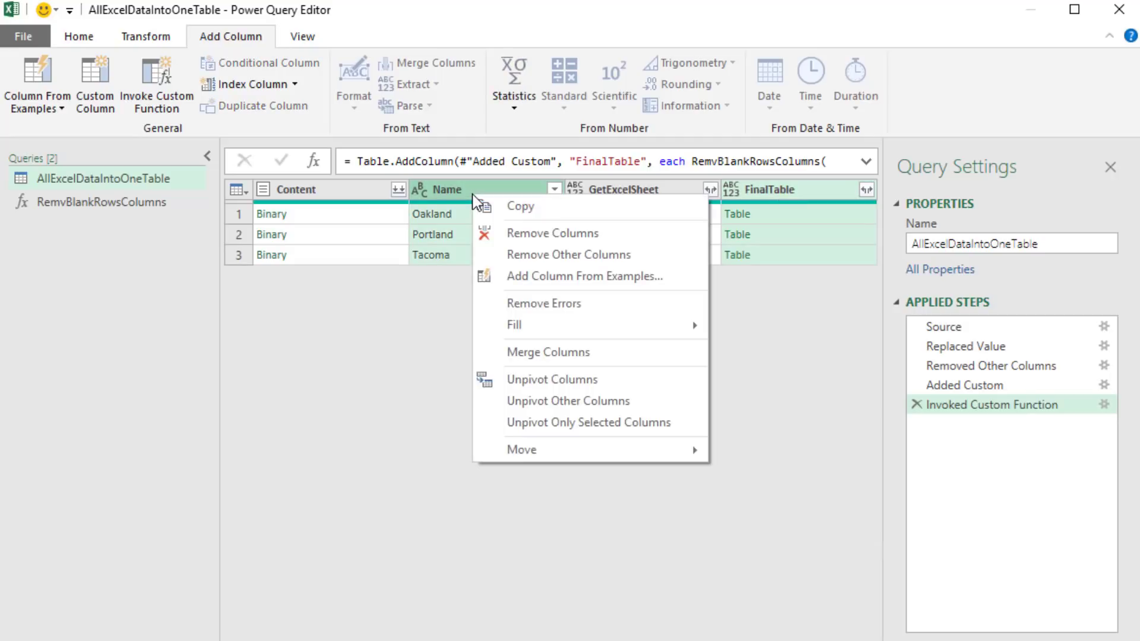
{"action": "left_click", "coordinate": [508, 255]}
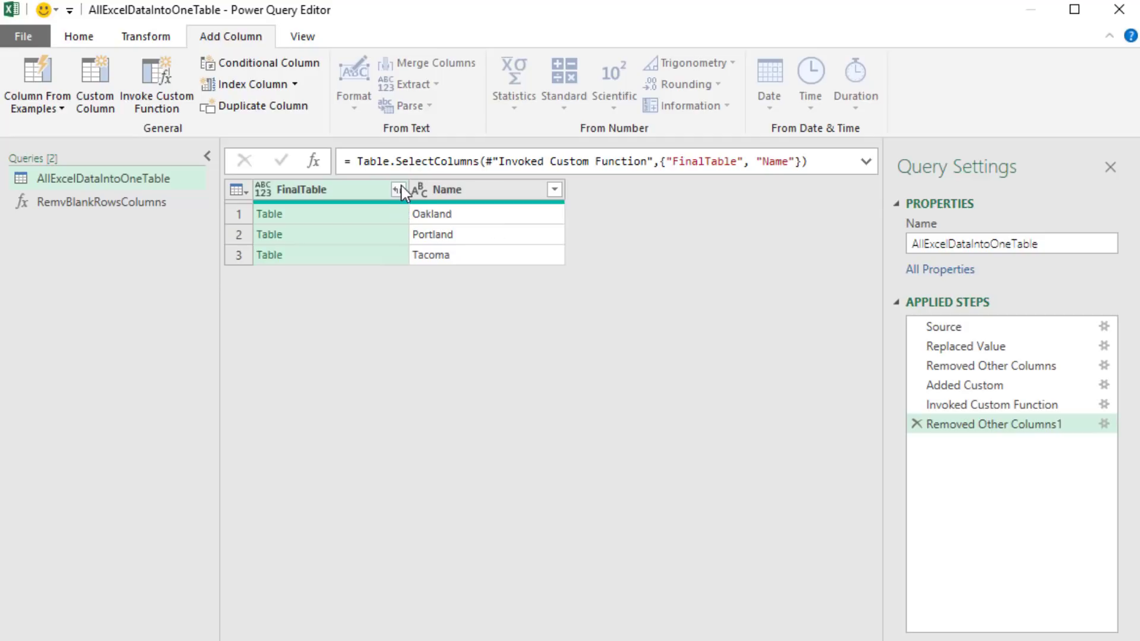
Step: Expand the FinalTable column into all its fields without the original column name as prefix, and show the full formula
{"action": "left_click", "coordinate": [399, 189]}
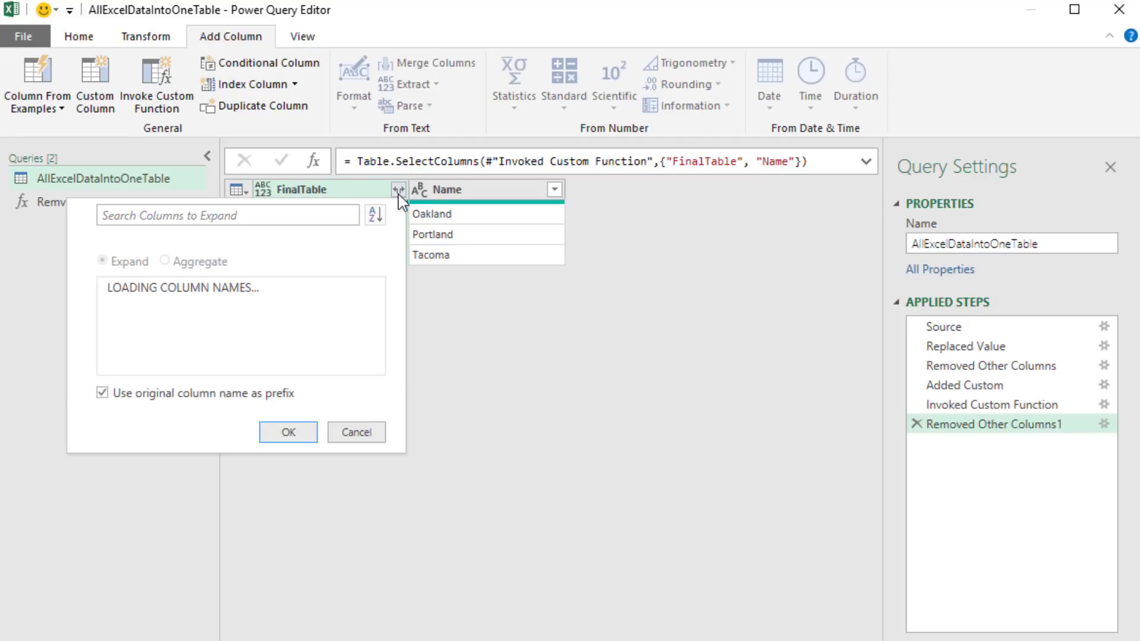
{"action": "left_click", "coordinate": [102, 393]}
{"action": "left_click", "coordinate": [296, 461]}
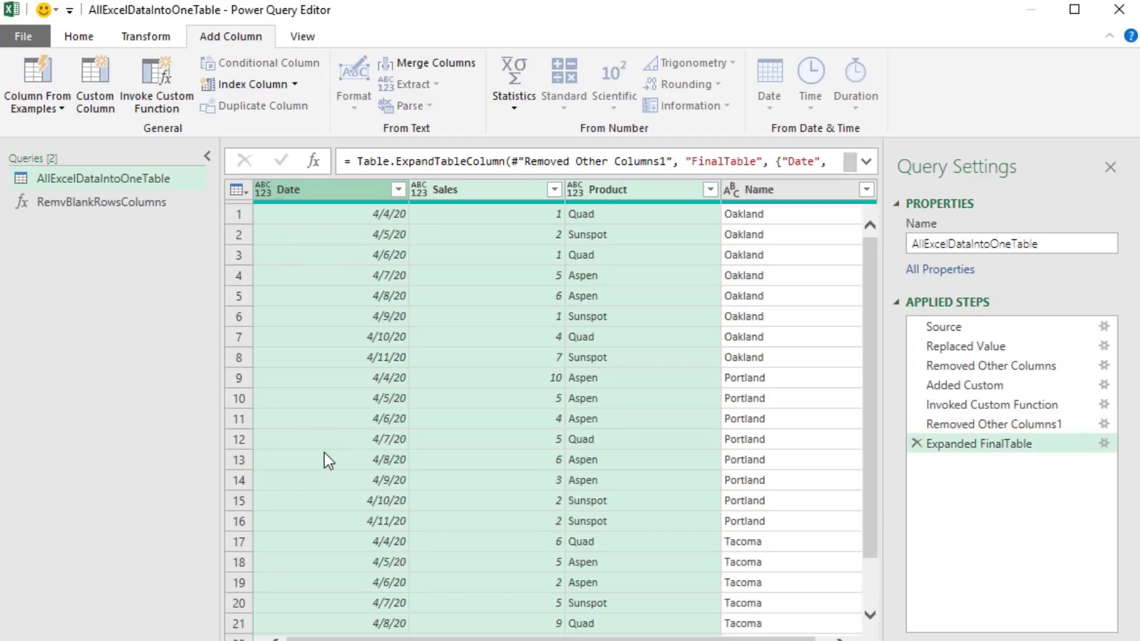
{"action": "left_click", "coordinate": [866, 161]}
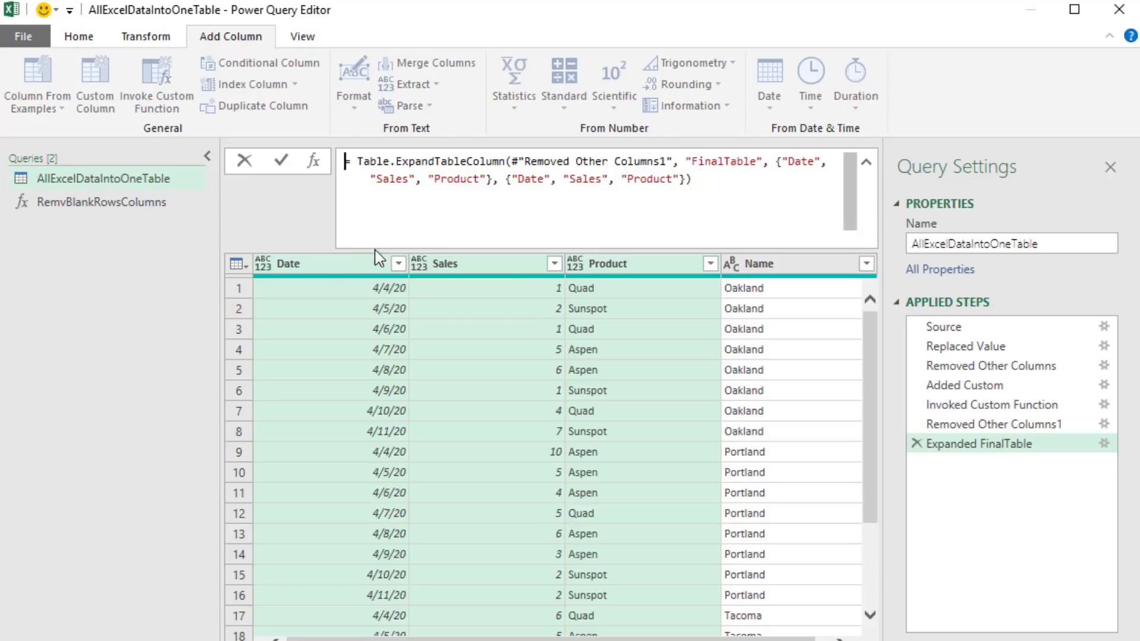
Step: Set the Date column's data type to Date and the Sales column's data type to Decimal Number
{"action": "left_click", "coordinate": [264, 266]}
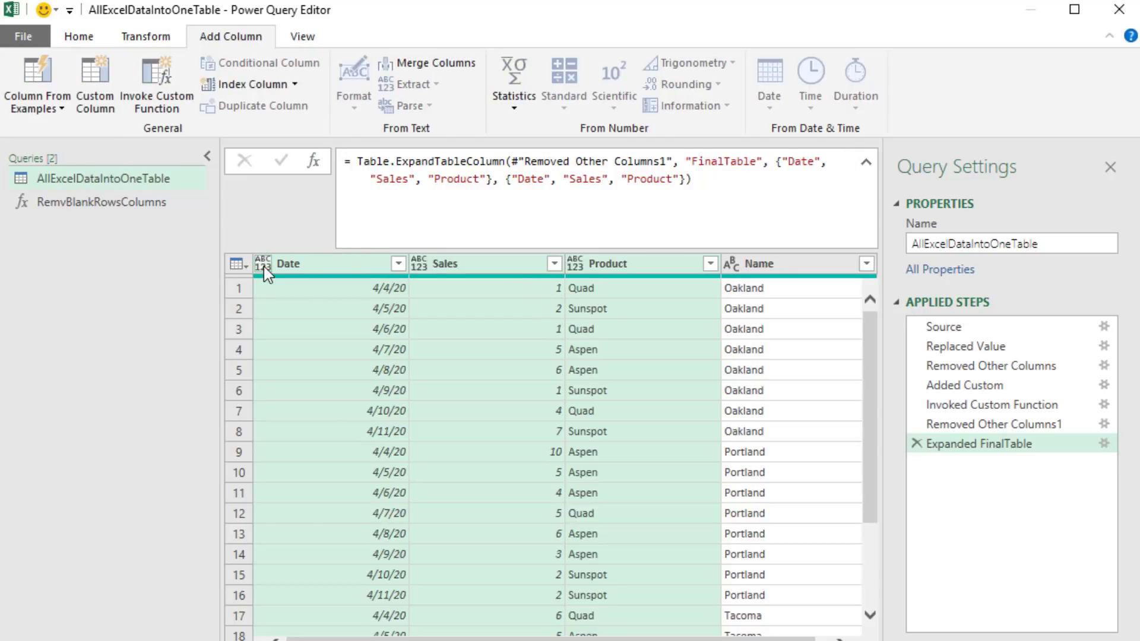
{"action": "left_click", "coordinate": [264, 266]}
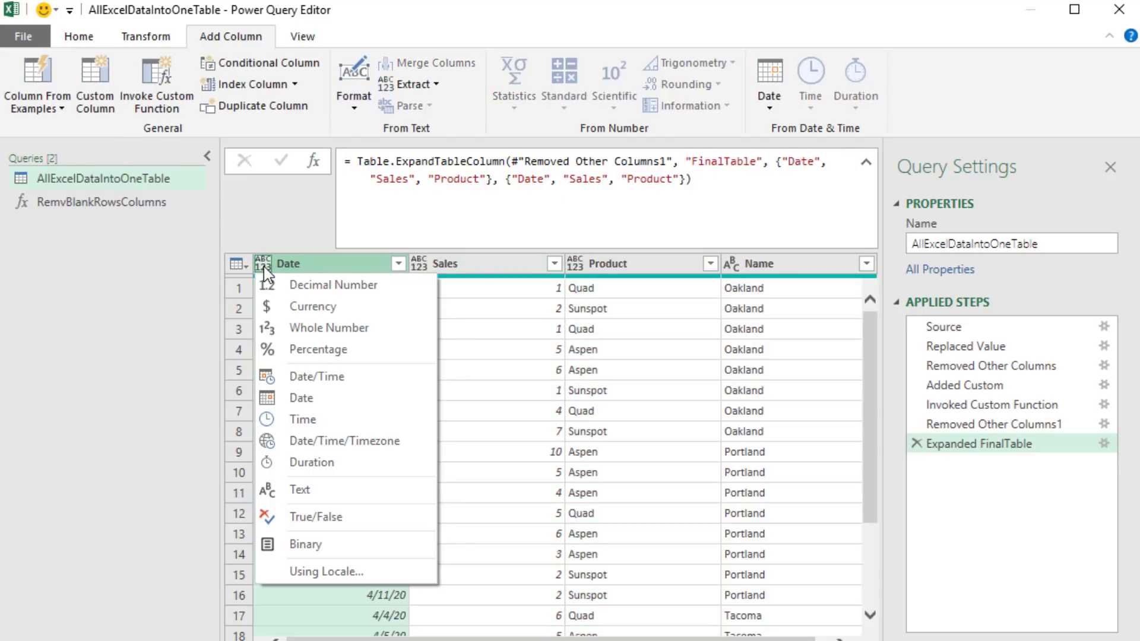
{"action": "left_click", "coordinate": [277, 399]}
{"action": "left_click", "coordinate": [426, 263]}
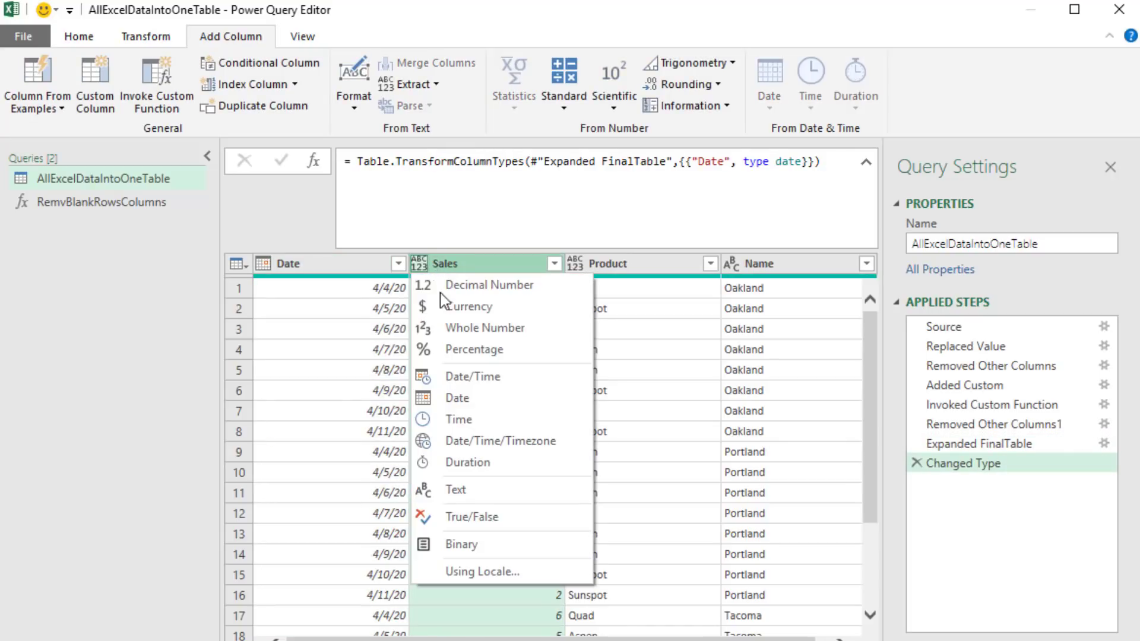
{"action": "left_click", "coordinate": [453, 286]}
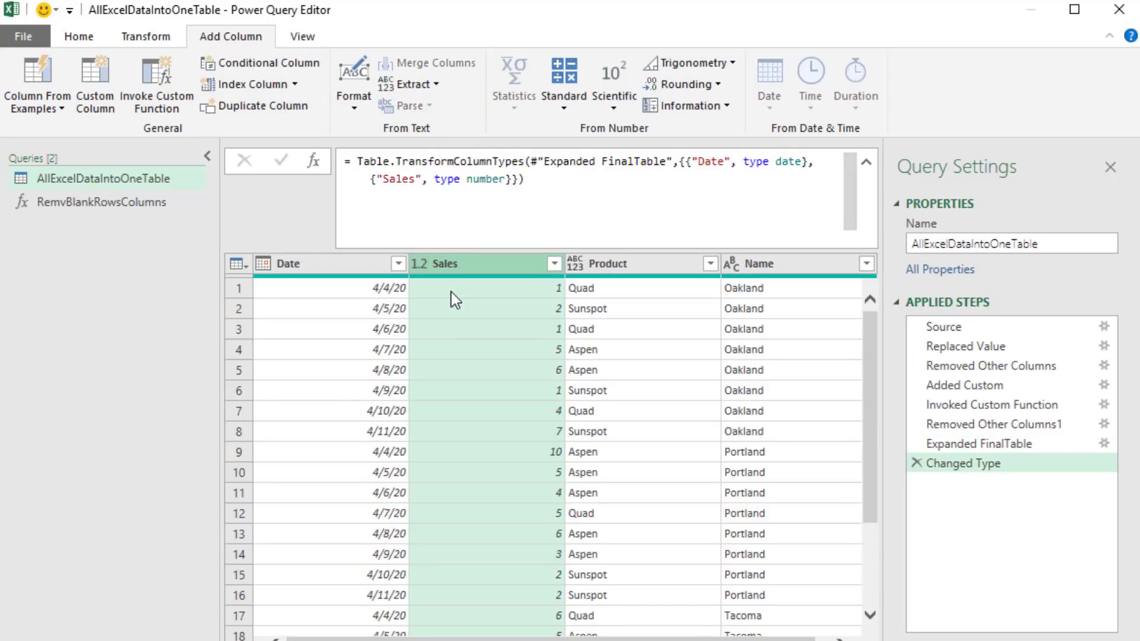
Step: Set the data type of both the Product and Name columns to Text
{"action": "left_click", "coordinate": [576, 260]}
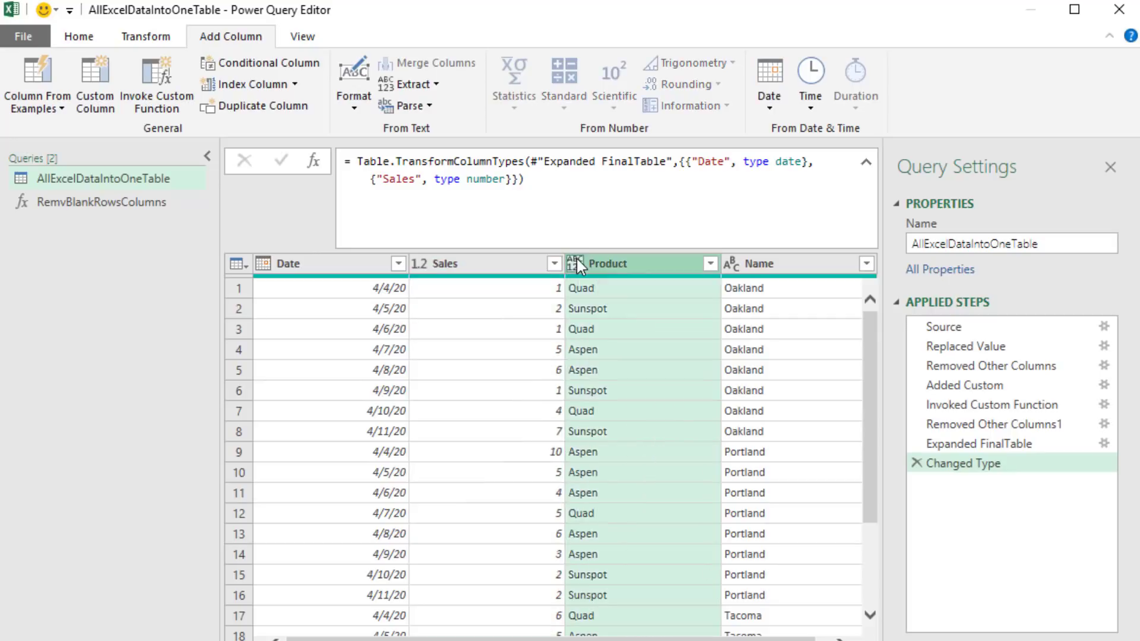
{"action": "left_click", "coordinate": [644, 267]}
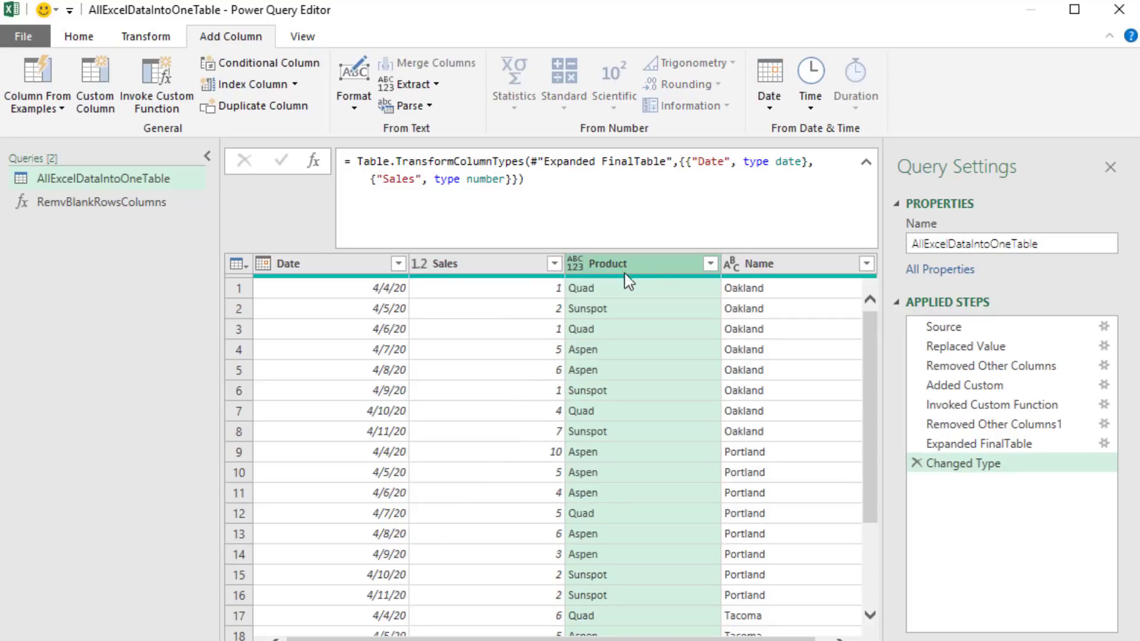
{"action": "left_click", "coordinate": [789, 268], "text": "shift"}
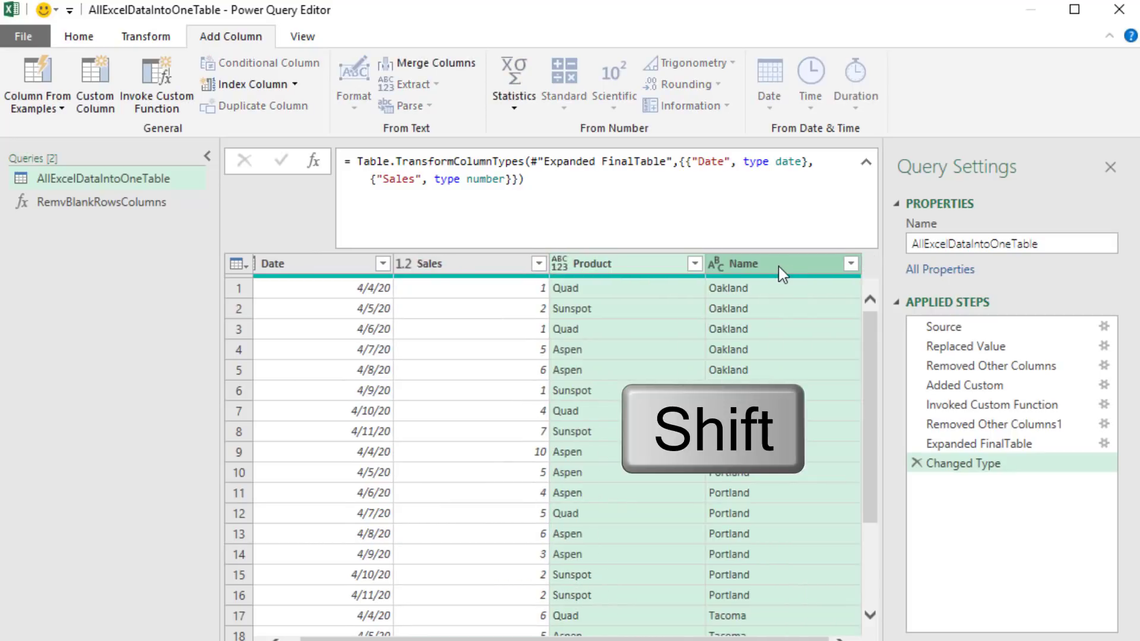
{"action": "right_click", "coordinate": [735, 266]}
{"action": "mouse_move", "coordinate": [796, 468]}
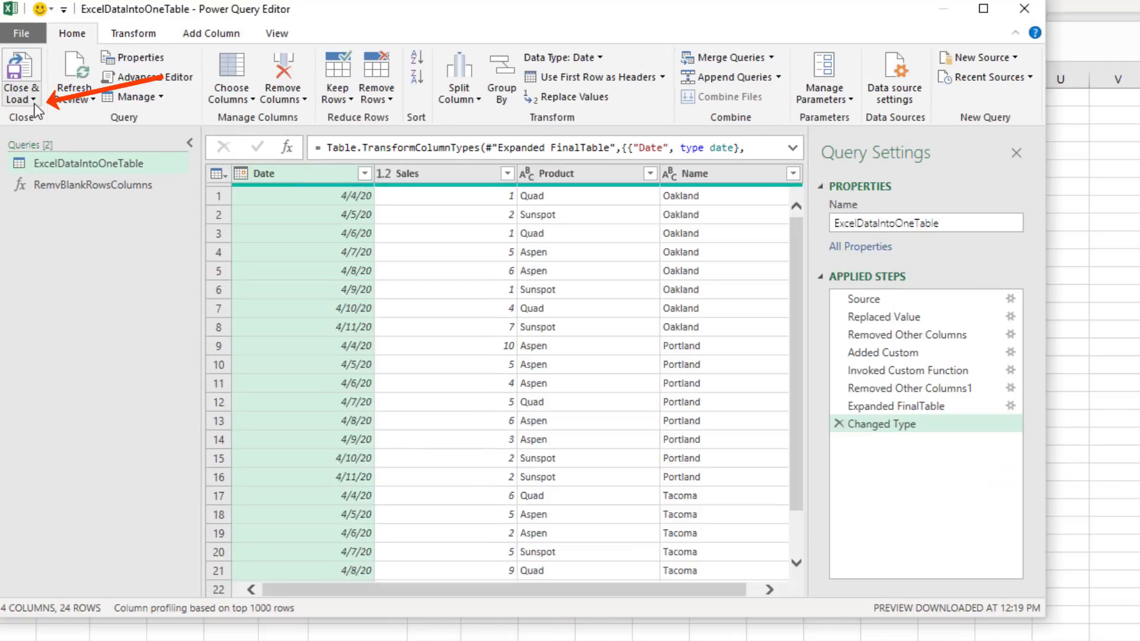
Step: Close the query editor and load the result as a table in the existing worksheet at cell A1
{"action": "left_click", "coordinate": [34, 101]}
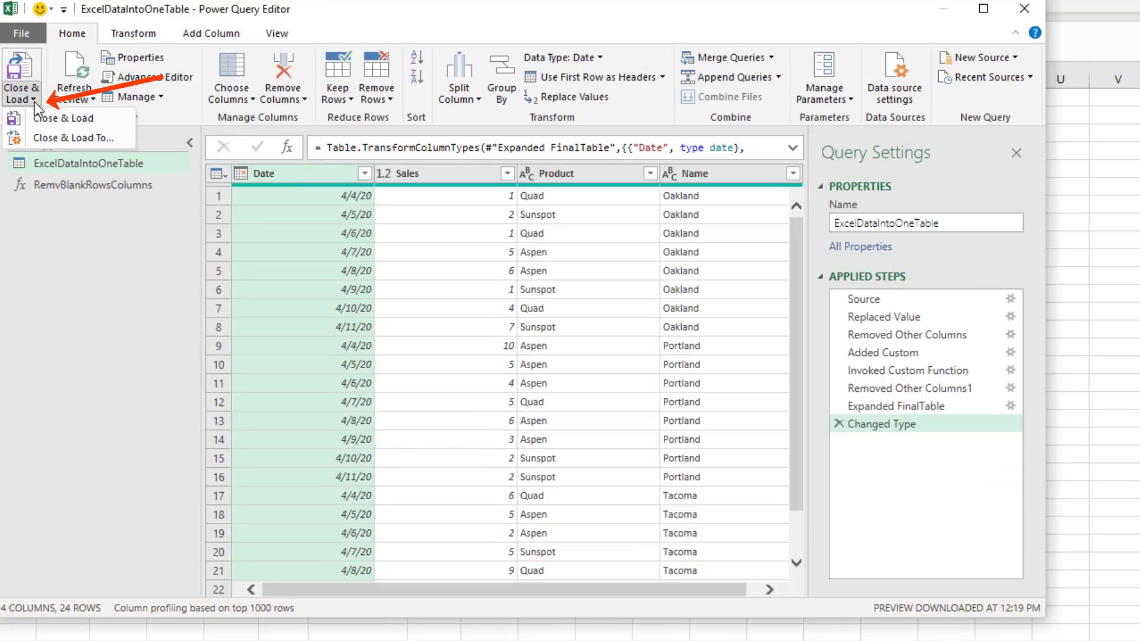
{"action": "left_click", "coordinate": [67, 143]}
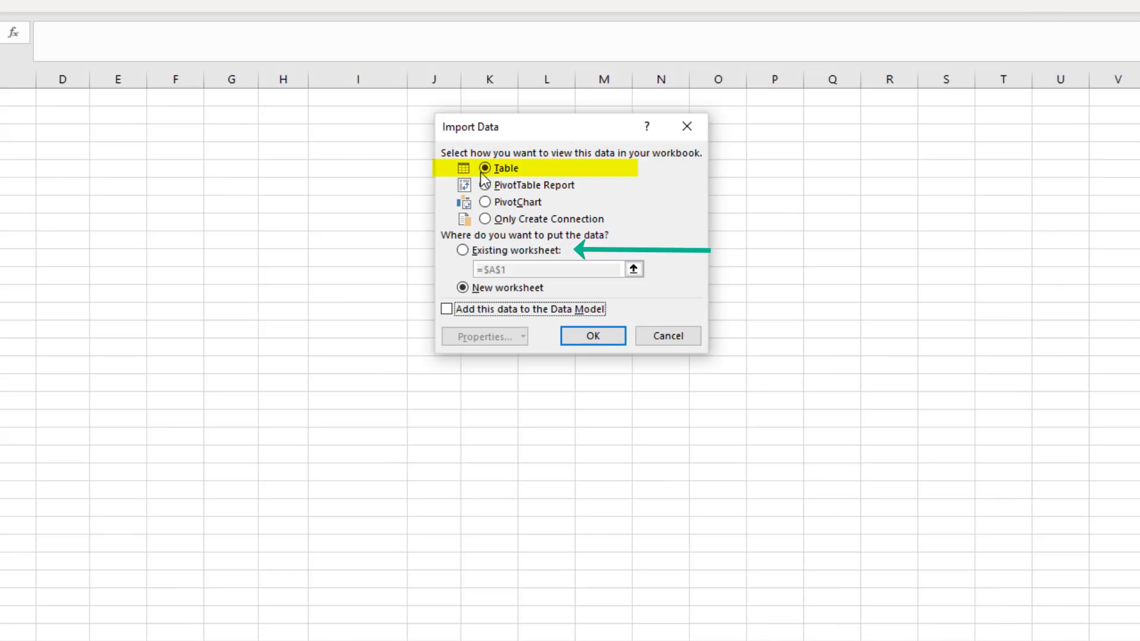
{"action": "left_click", "coordinate": [461, 250]}
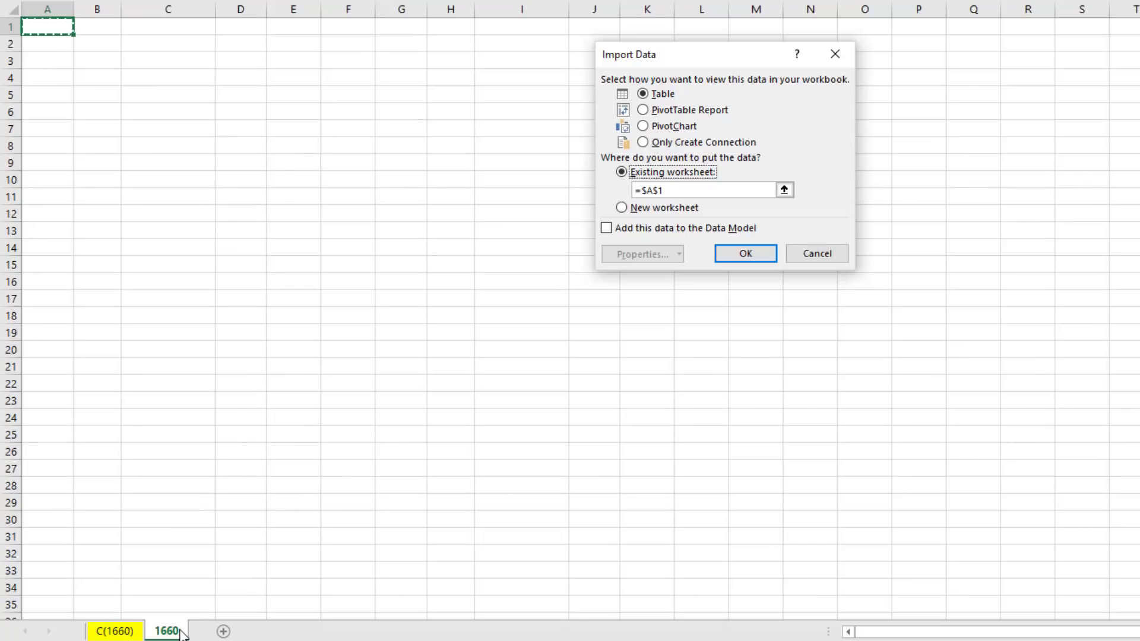
{"action": "left_click", "coordinate": [762, 254]}
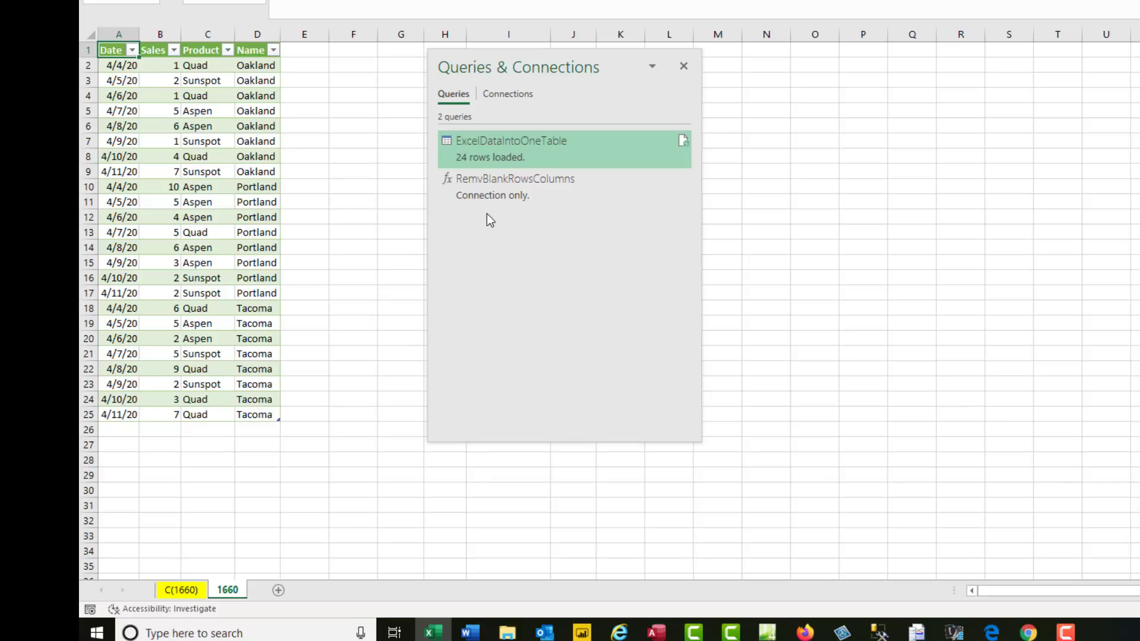
Step: Reopen the ExcelDataIntoOneTable query for editing and duplicate it in the queries list
{"action": "double_click", "coordinate": [516, 148]}
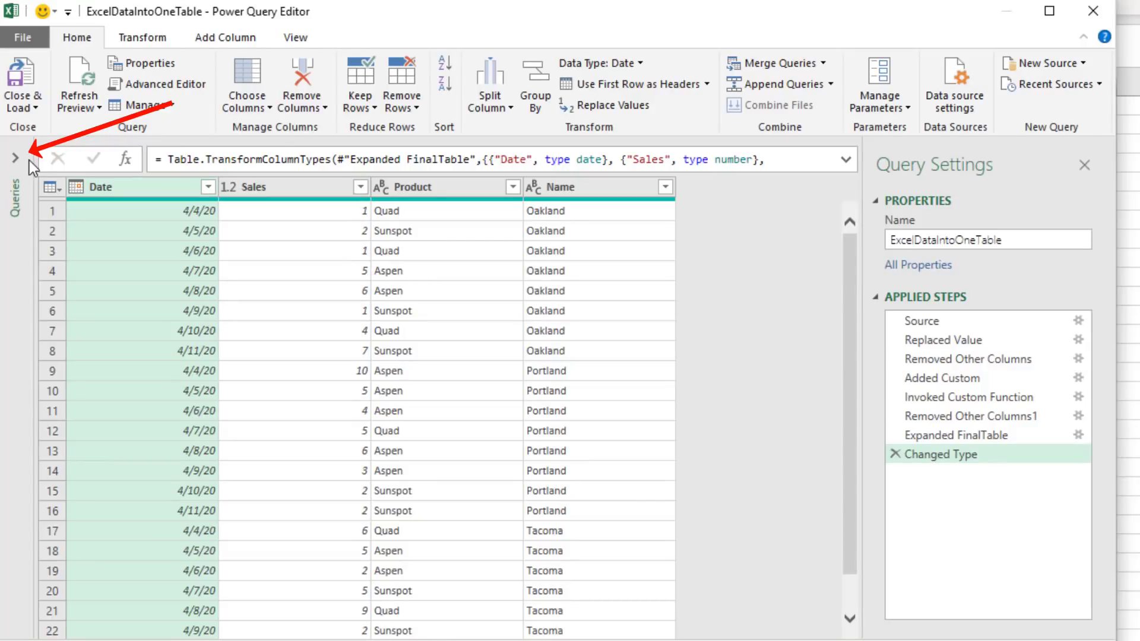
{"action": "left_click", "coordinate": [18, 158]}
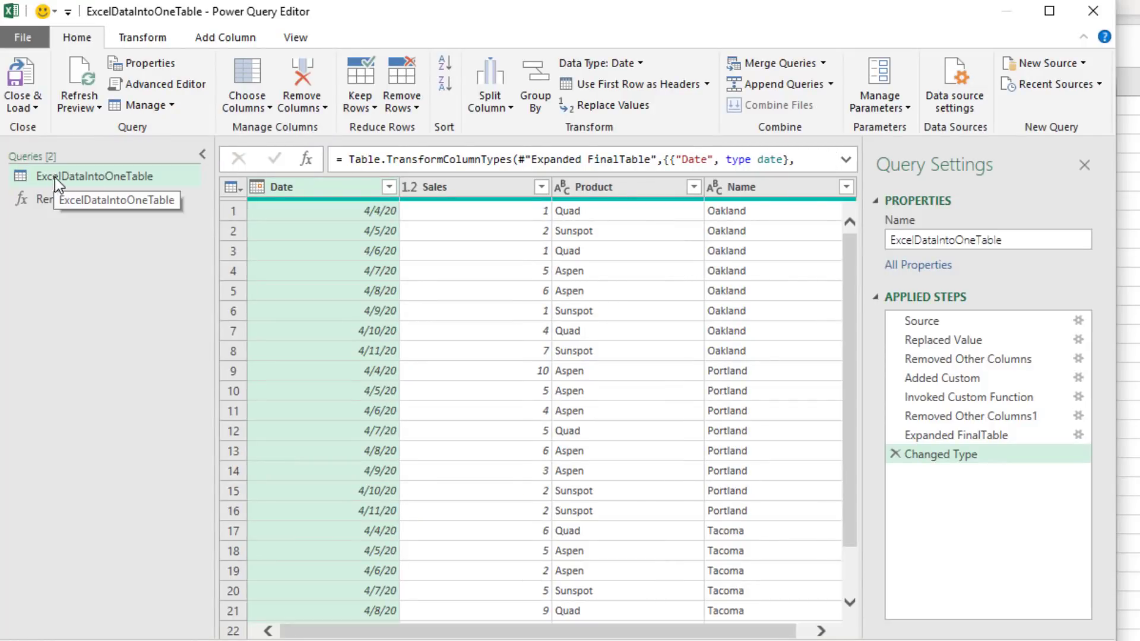
{"action": "right_click", "coordinate": [93, 177]}
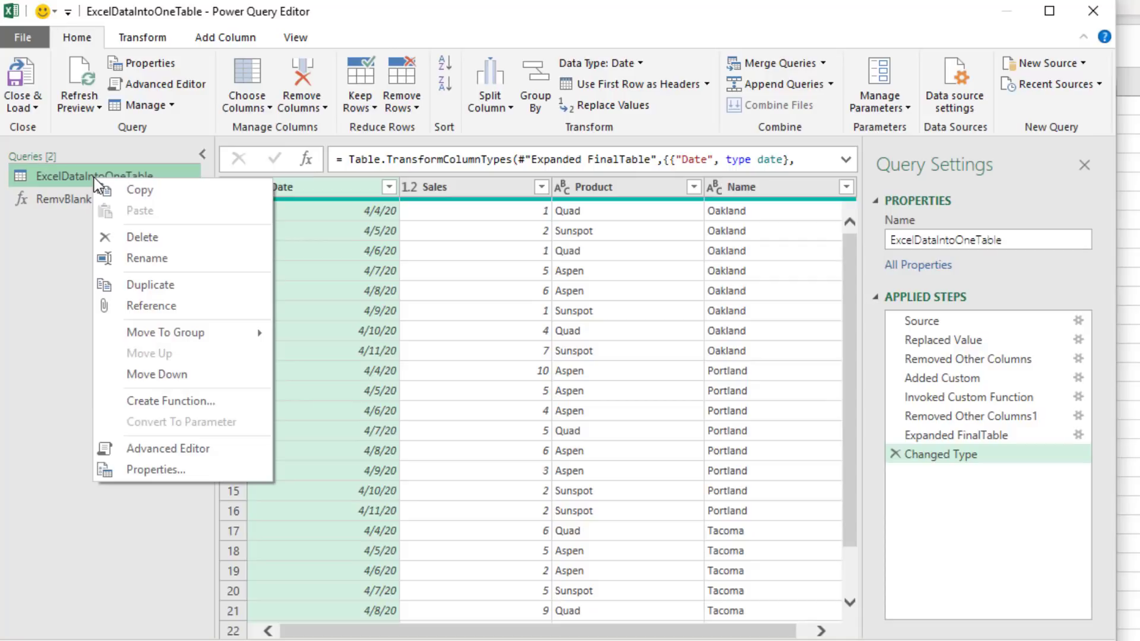
{"action": "left_click", "coordinate": [152, 284]}
Step: Rename the duplicated query as ExcelDataIntoOneTable02
{"action": "key", "text": "F2"}
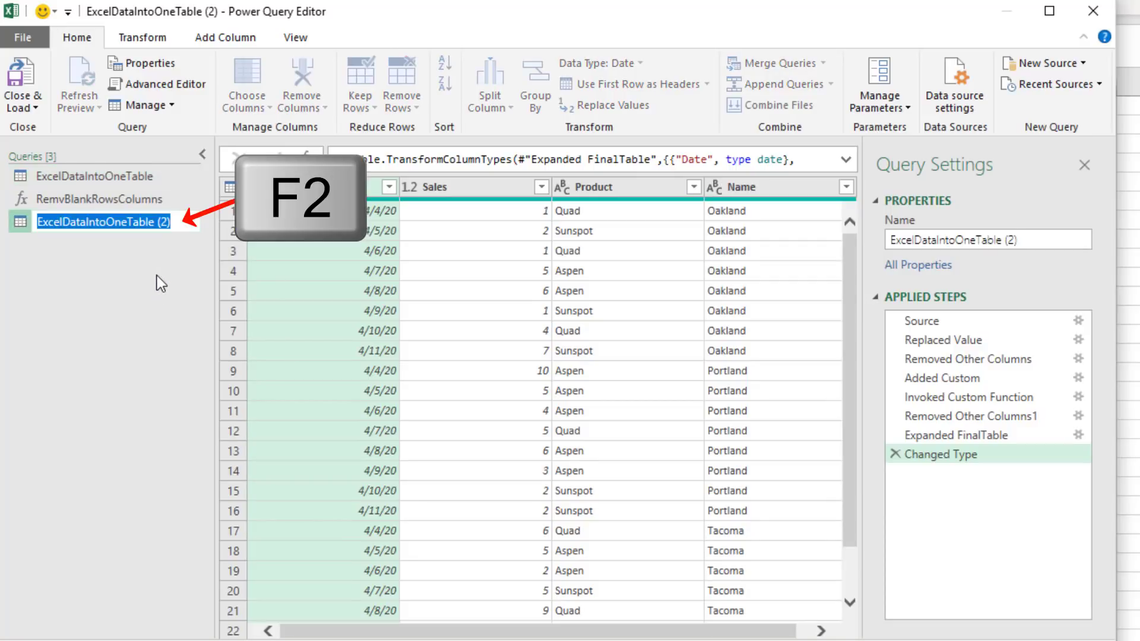
{"action": "left_click", "coordinate": [178, 224]}
{"action": "key", "text": "BackSpace"}
{"action": "key", "text": "BackSpace"}
{"action": "key", "text": "BackSpace"}
{"action": "key", "text": "BackSpace"}
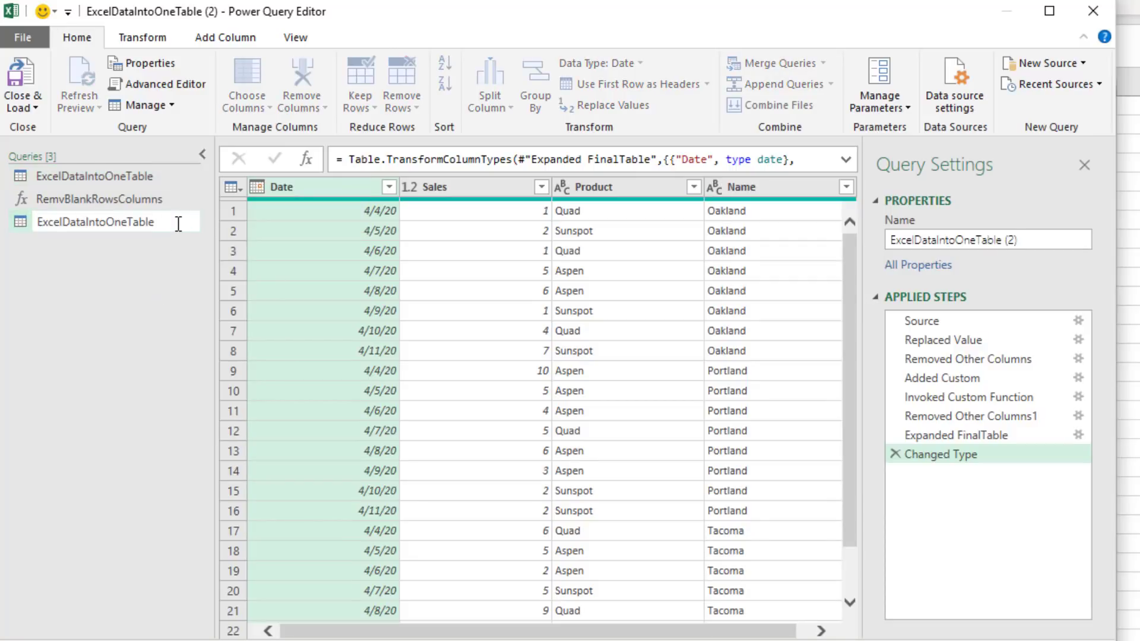
{"action": "type", "text": "02"}
{"action": "key", "text": "Return"}
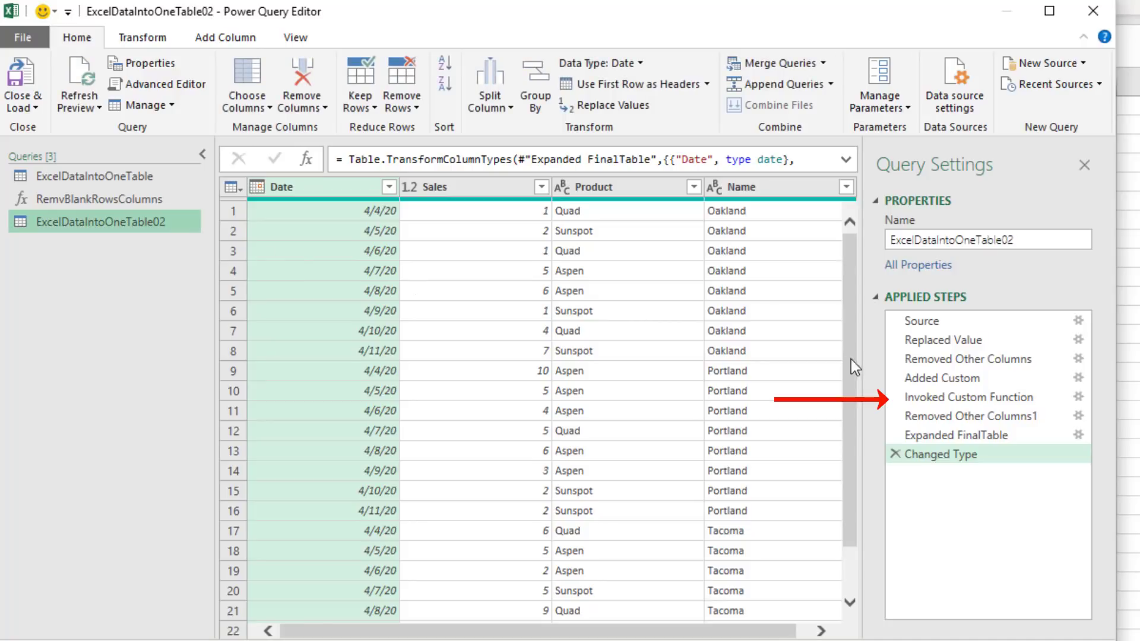
Step: Delete the Invoked Custom Function step and every step after it from the ExcelDataIntoOneTable02 query
{"action": "left_click_drag", "start_coordinate": [940, 376], "coordinate": [953, 397]}
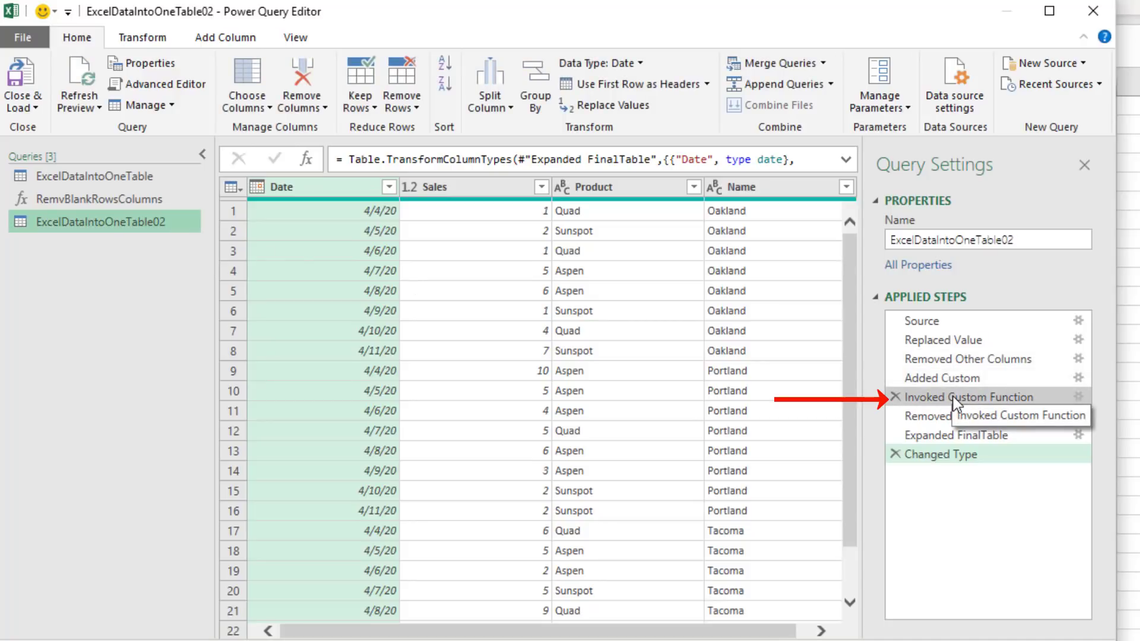
{"action": "right_click", "coordinate": [952, 397]}
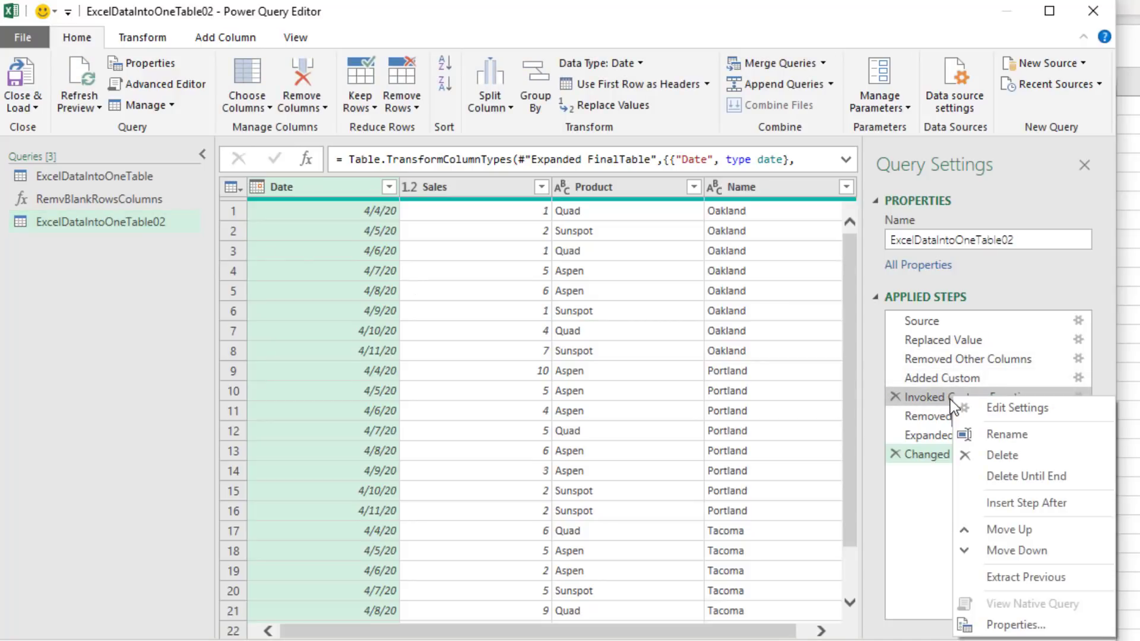
{"action": "left_click", "coordinate": [970, 474]}
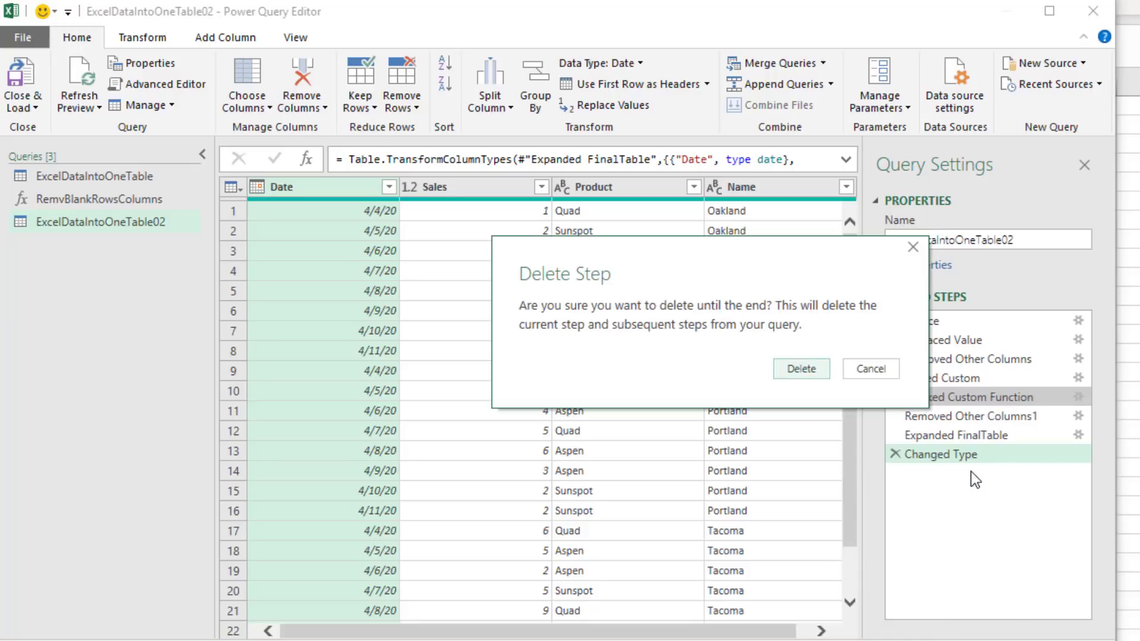
{"action": "left_click", "coordinate": [796, 371]}
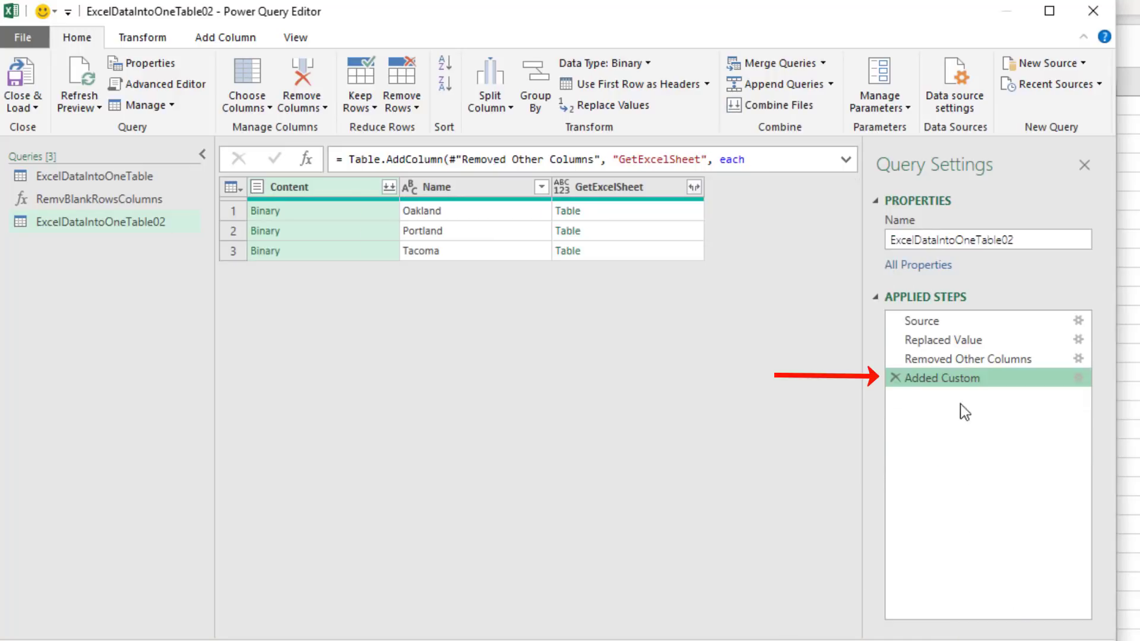
Step: Add true as the second argument of Excel.Workbook in the Added Custom step's GetExcelSheet formula
{"action": "left_click", "coordinate": [844, 159]}
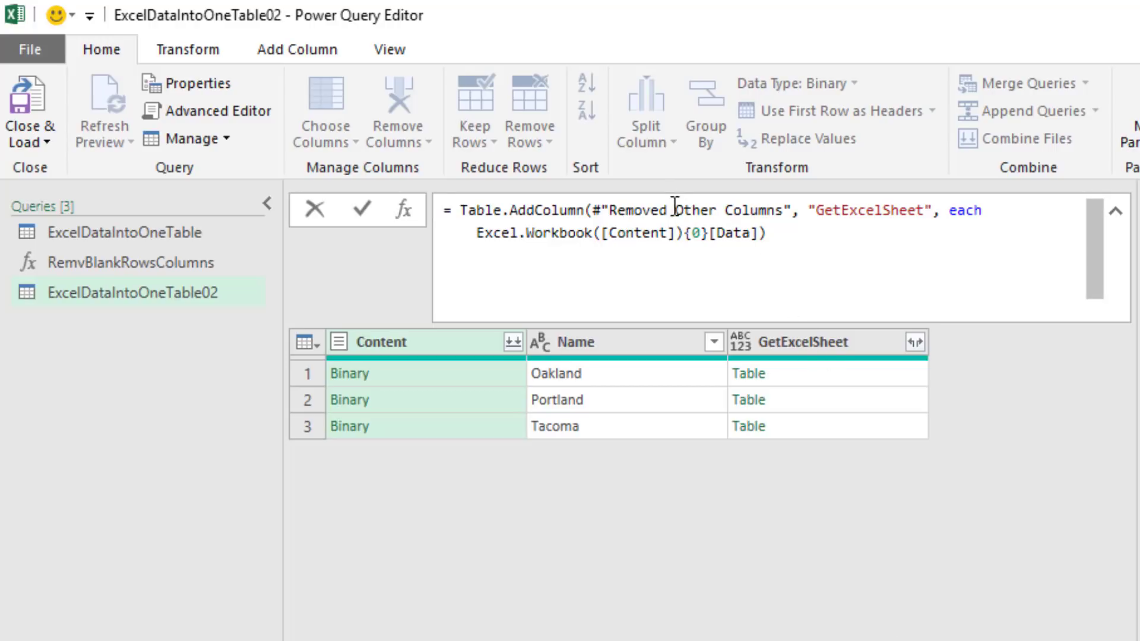
{"action": "left_click", "coordinate": [678, 238]}
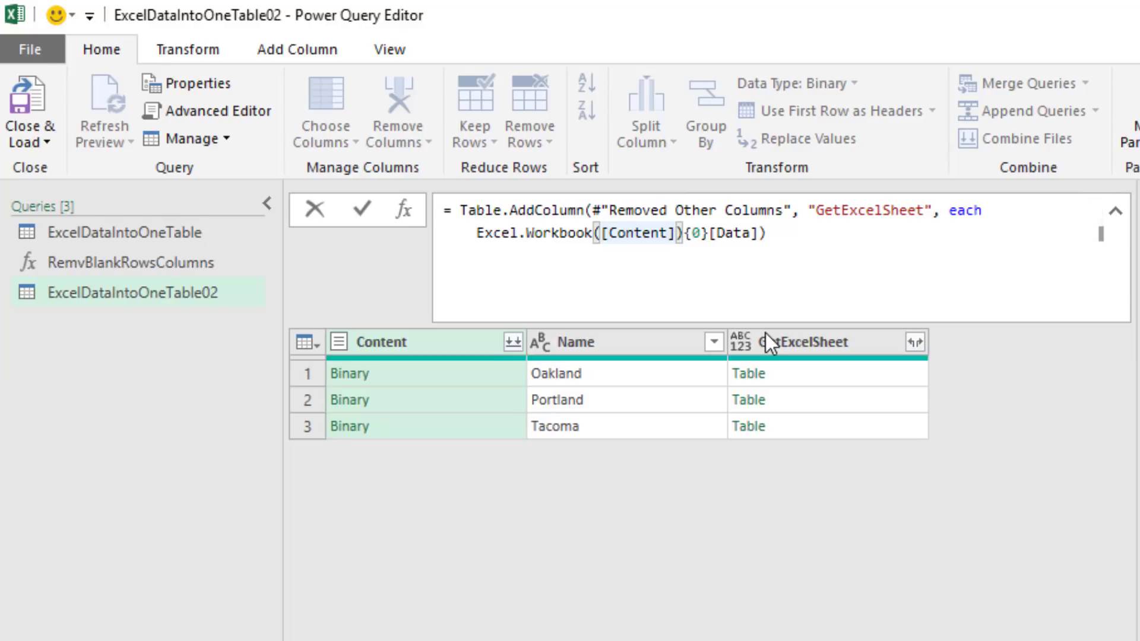
{"action": "type", "text": ","}
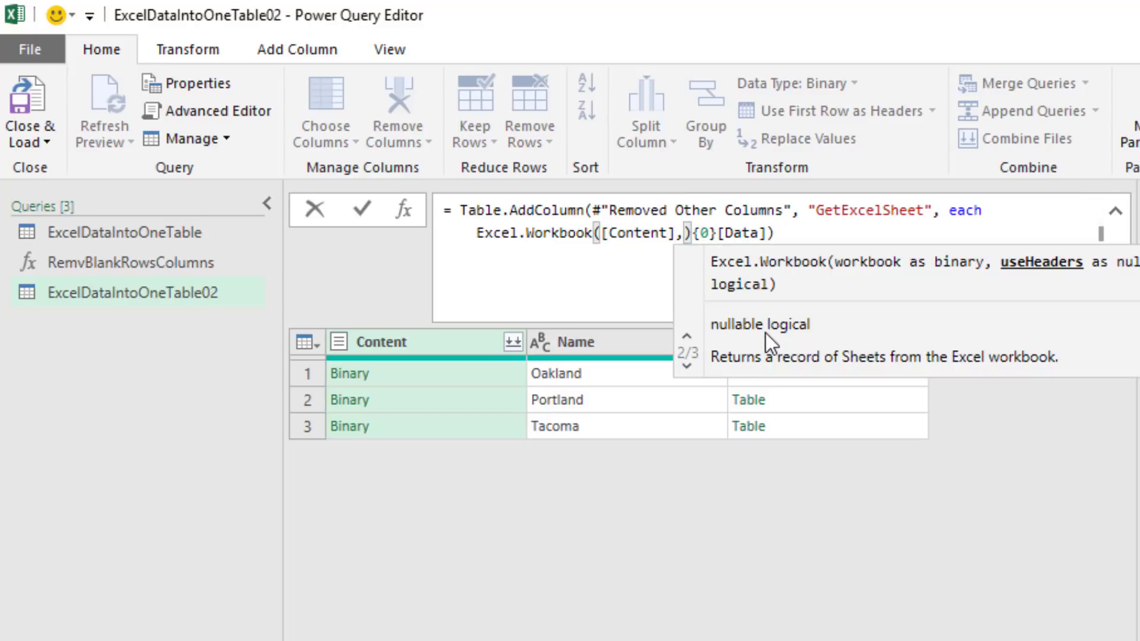
{"action": "type", "text": "true"}
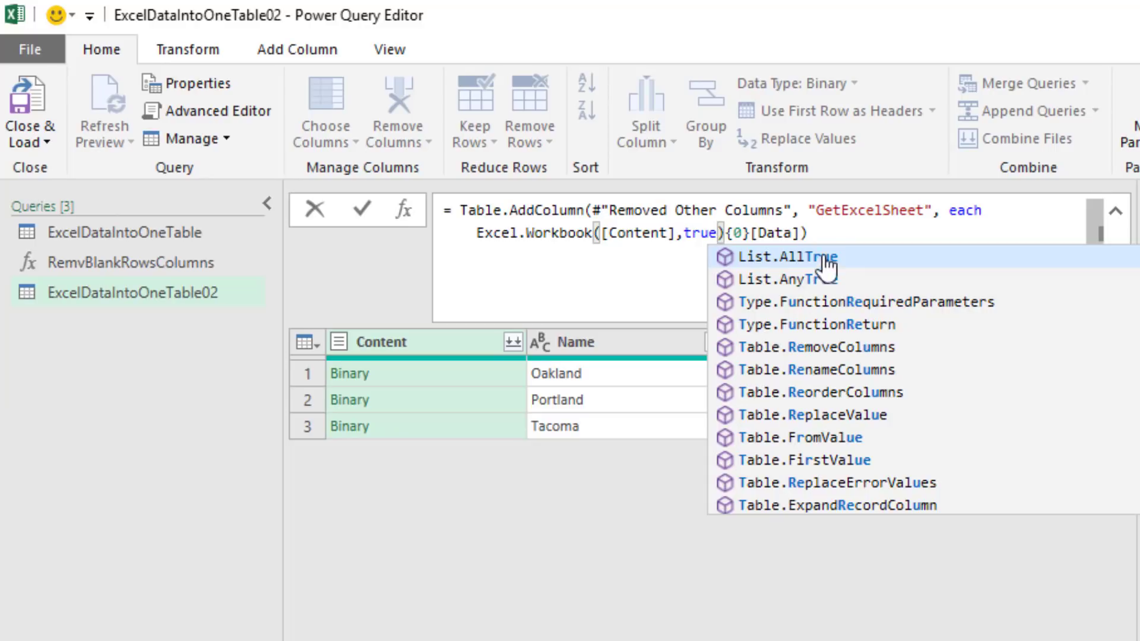
{"action": "key", "text": "Return"}
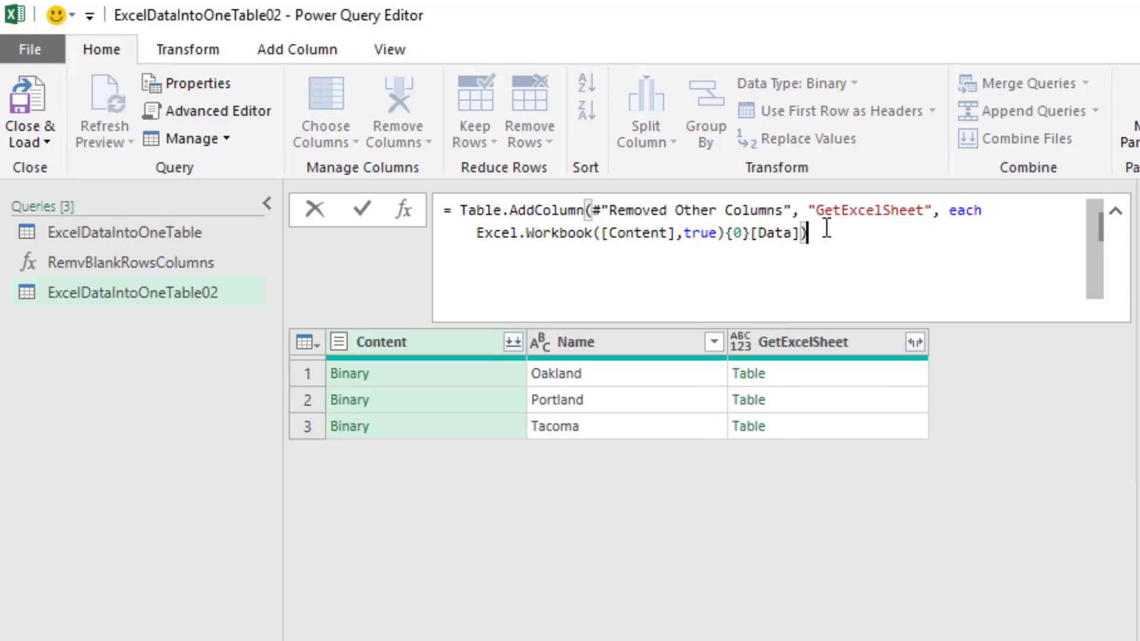
Step: Preview the GetExcelSheet tables for Oakland, Portland and Tacoma to check their headers, blank rows and extra columns
{"action": "left_click", "coordinate": [814, 368]}
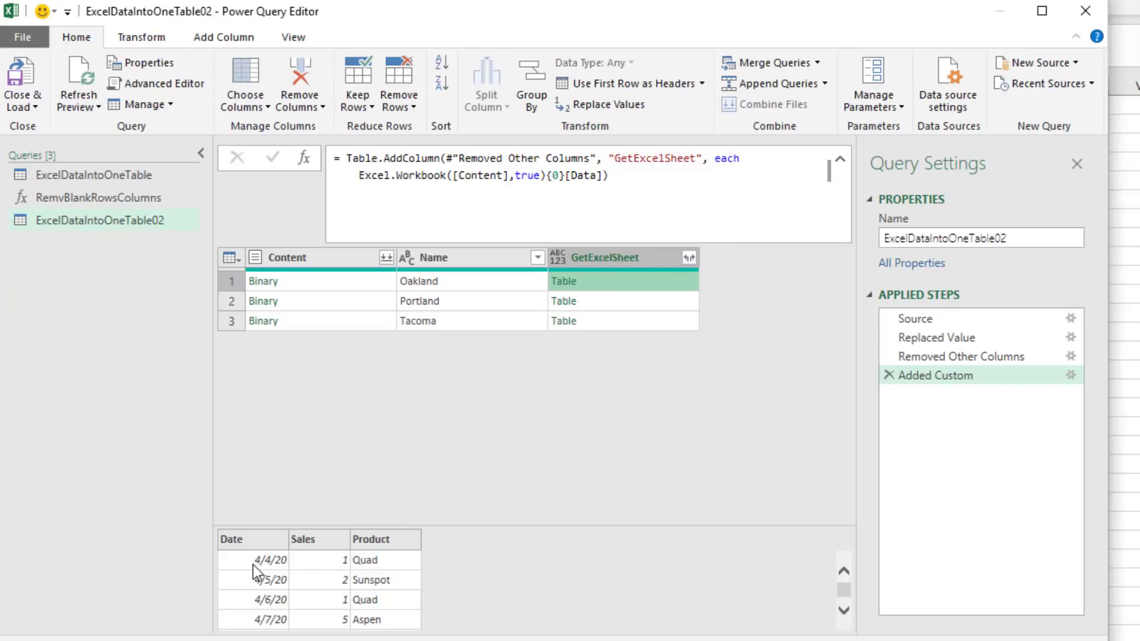
{"action": "left_click", "coordinate": [640, 301]}
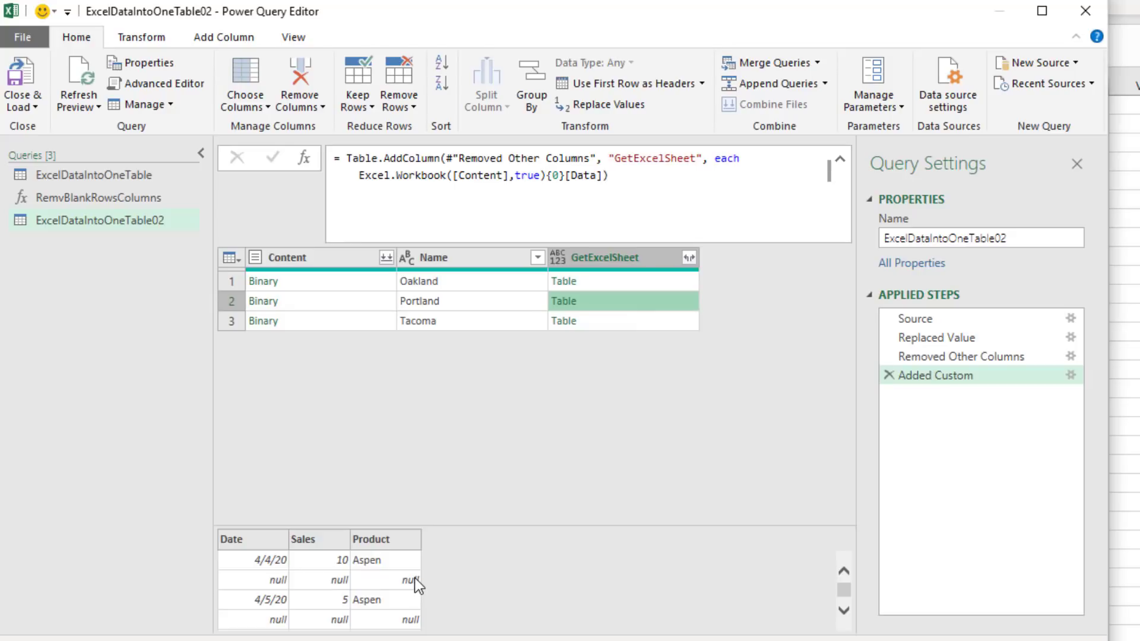
{"action": "left_click", "coordinate": [613, 324]}
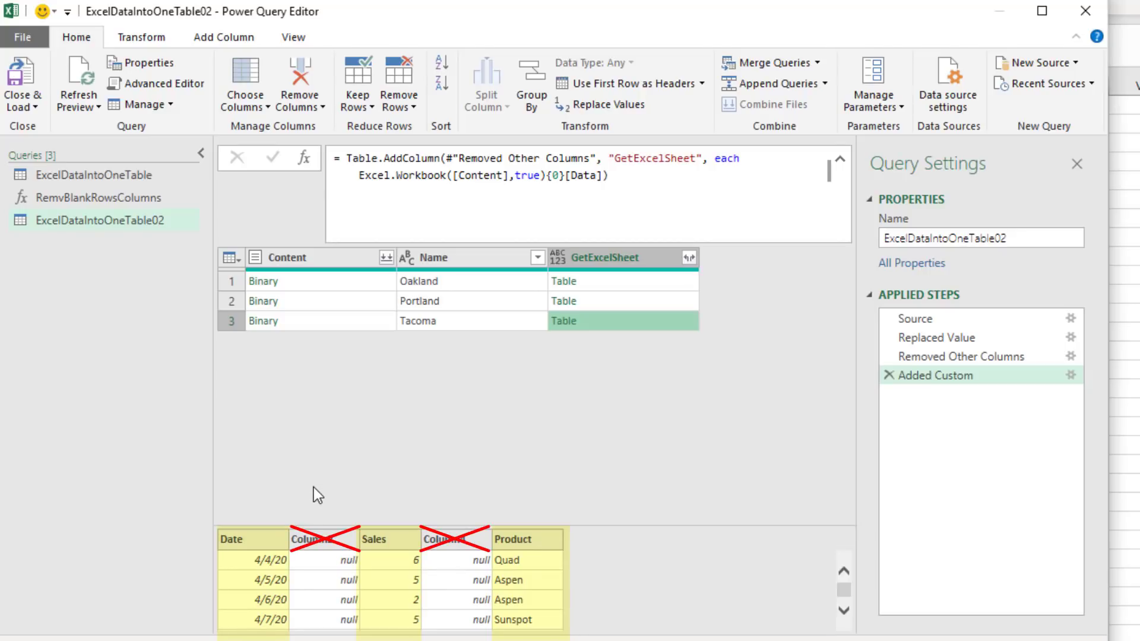
{"action": "left_click", "coordinate": [600, 301]}
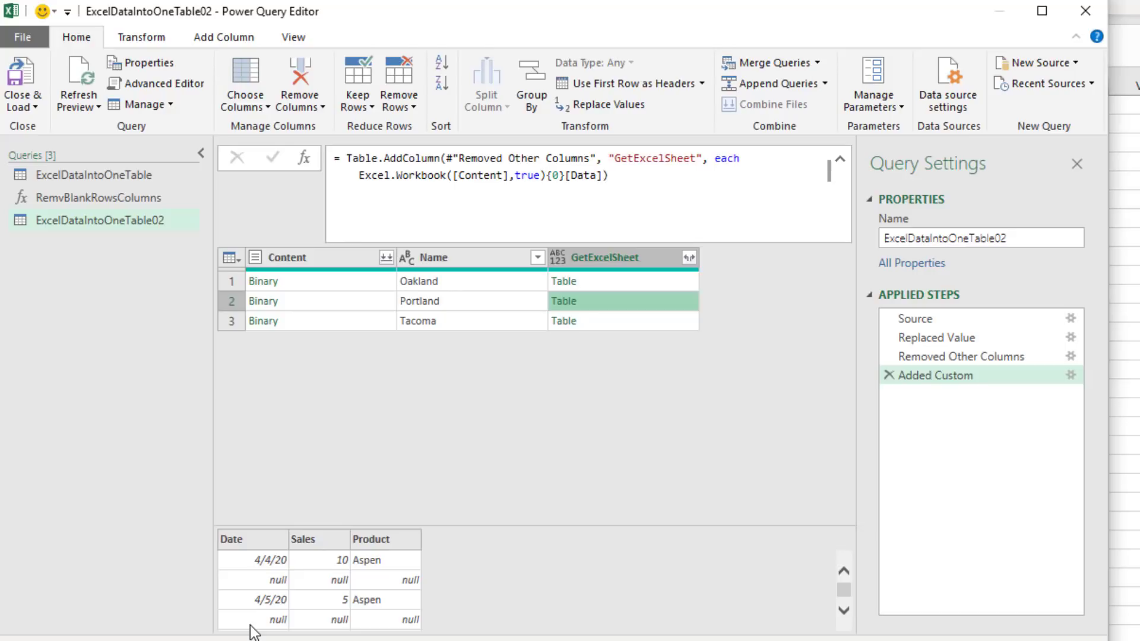
Step: Create a new blank query and name it SelColRemvBlanksInDate
{"action": "right_click", "coordinate": [68, 256]}
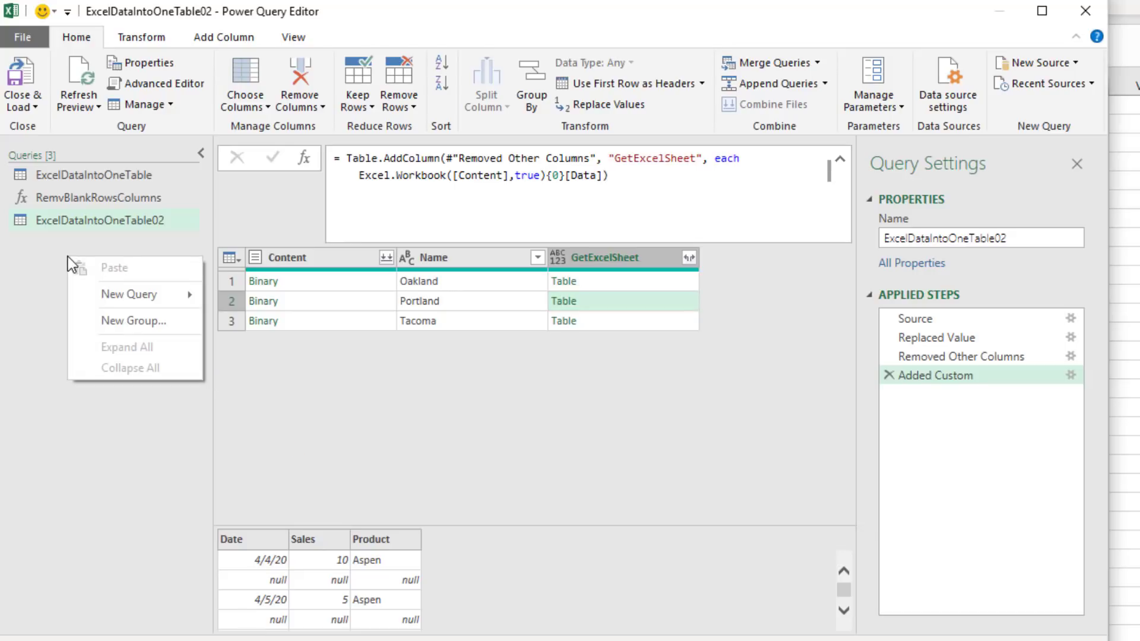
{"action": "mouse_move", "coordinate": [115, 296]}
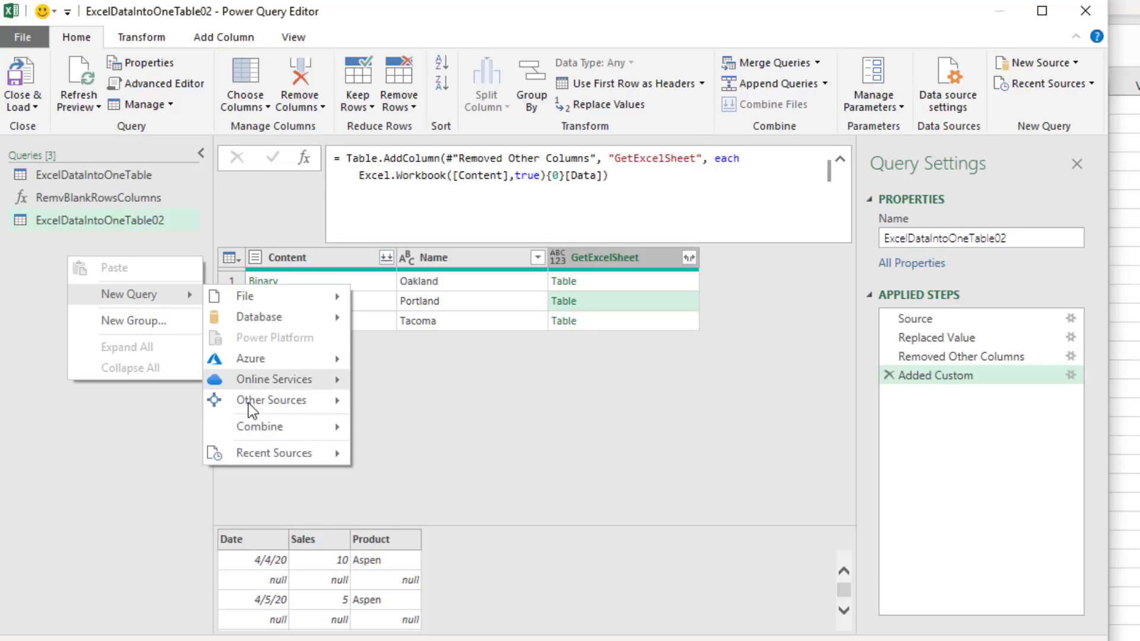
{"action": "mouse_move", "coordinate": [317, 407]}
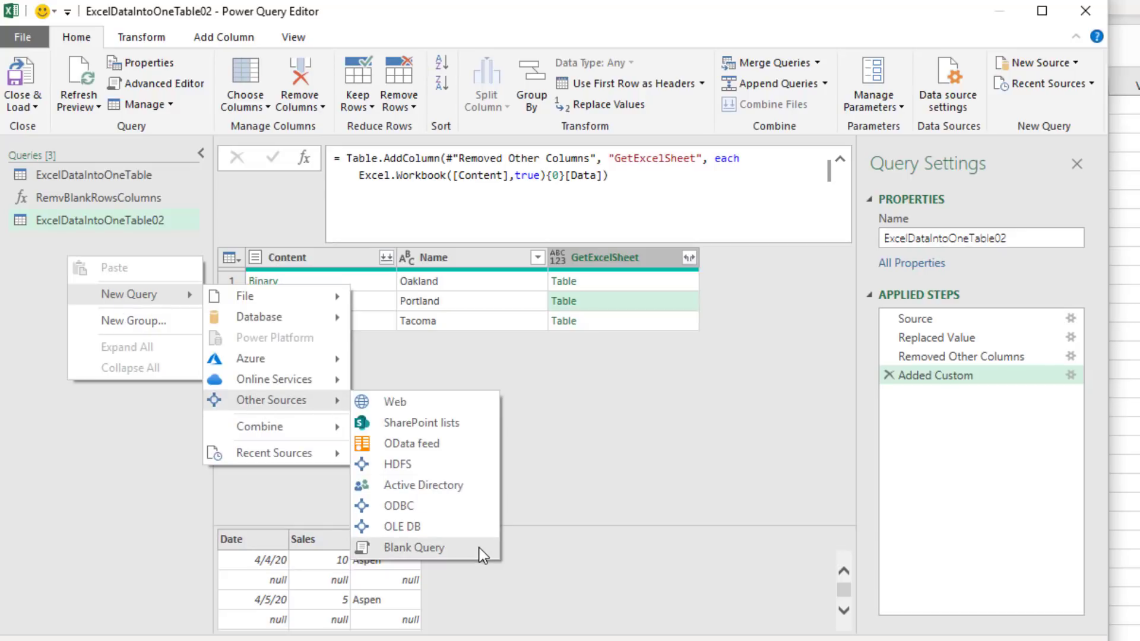
{"action": "left_click", "coordinate": [414, 547]}
{"action": "key", "text": "F2"}
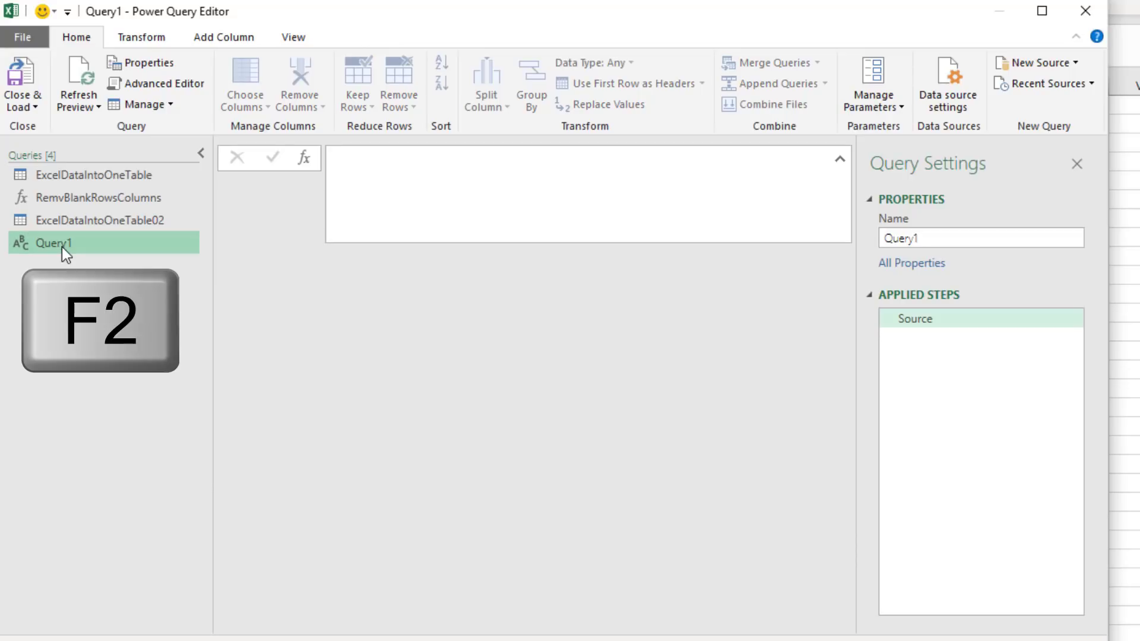
{"action": "type", "text": "SelColRemvBlanksInDate"}
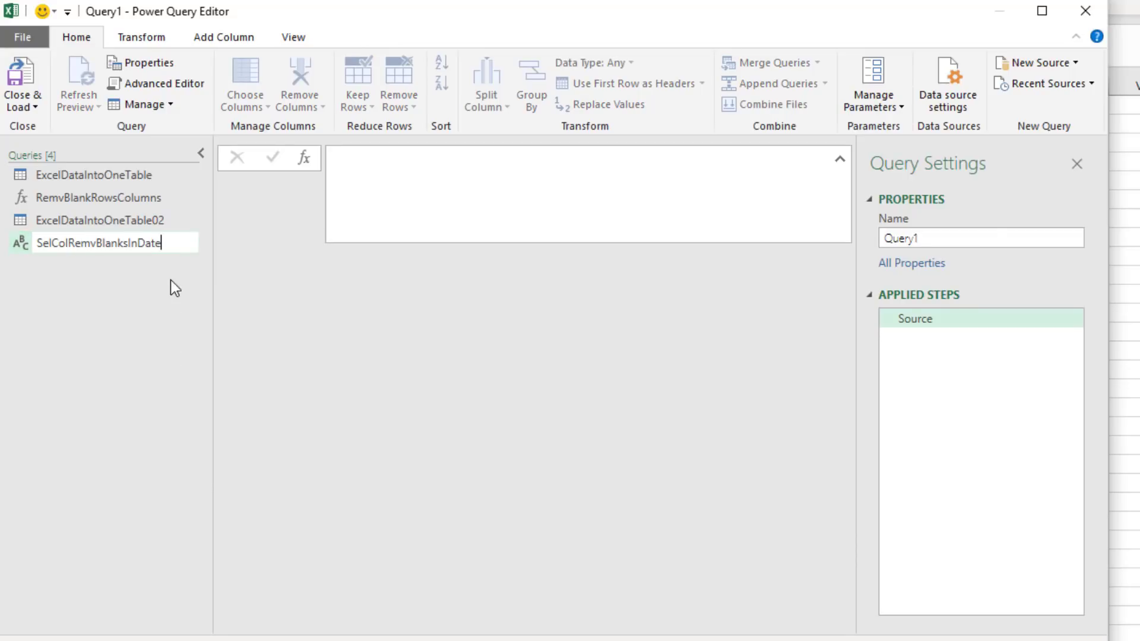
{"action": "key", "text": "Return"}
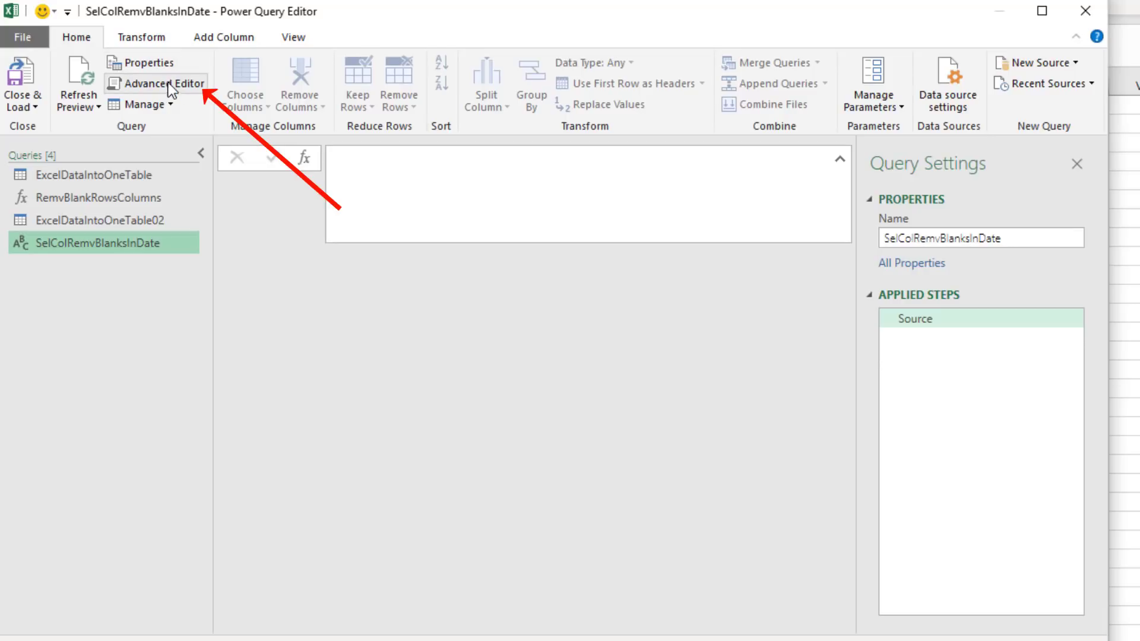
Step: Open the SelColRemvBlanksInDate code in the Advanced Editor and insert an empty line above let
{"action": "left_click", "coordinate": [168, 83]}
{"action": "left_click_drag", "start_coordinate": [203, 127], "coordinate": [354, 244]}
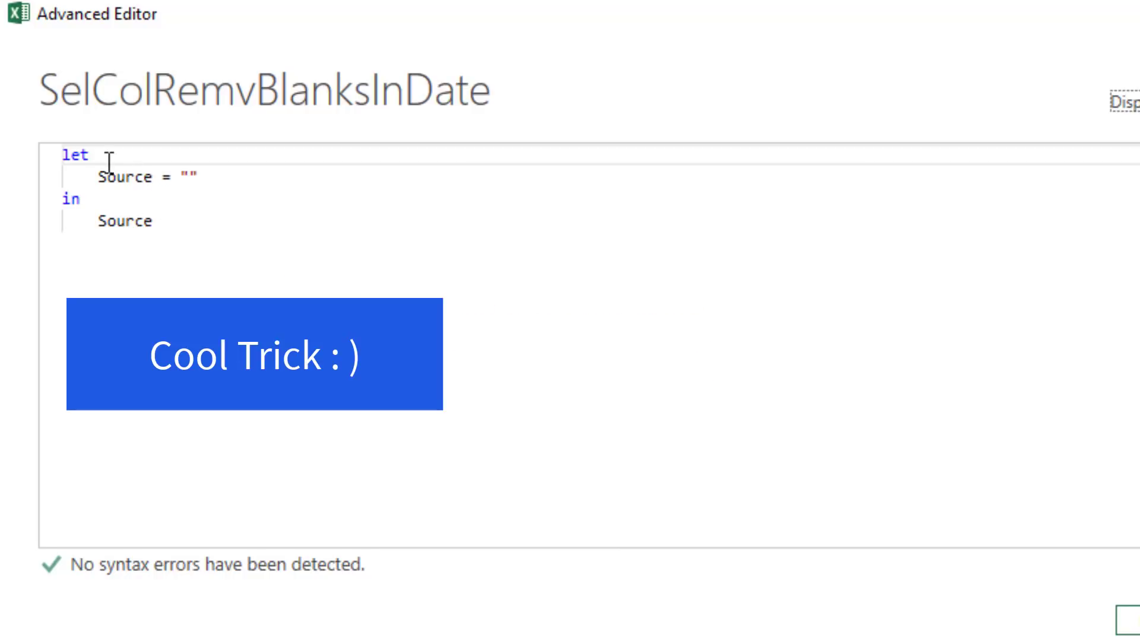
{"action": "left_click", "coordinate": [64, 156]}
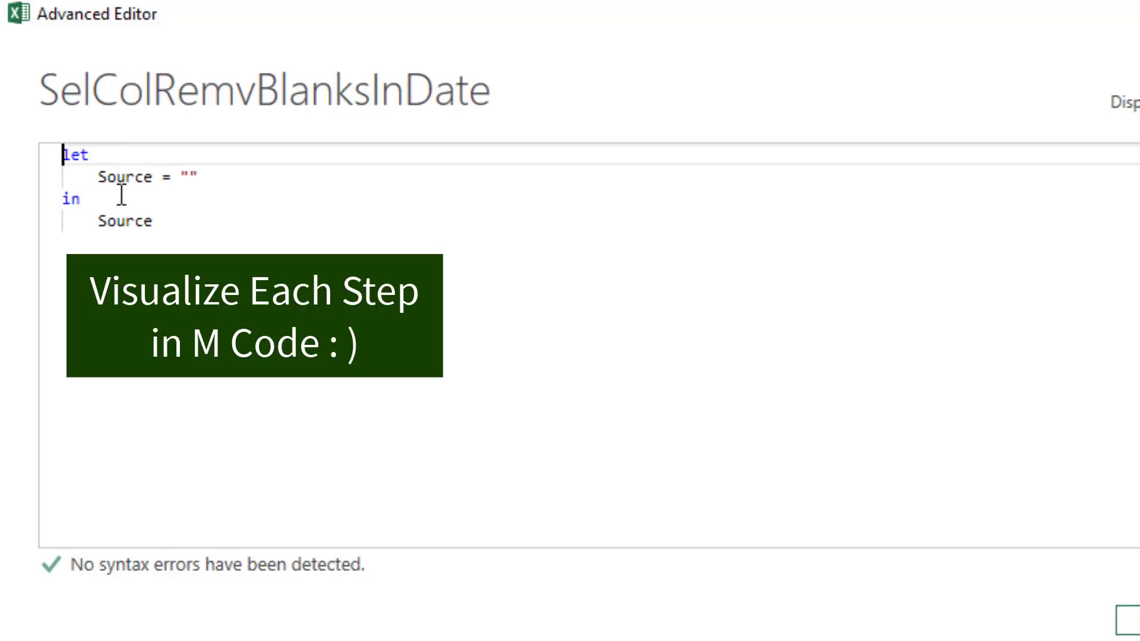
{"action": "key", "text": "Return"}
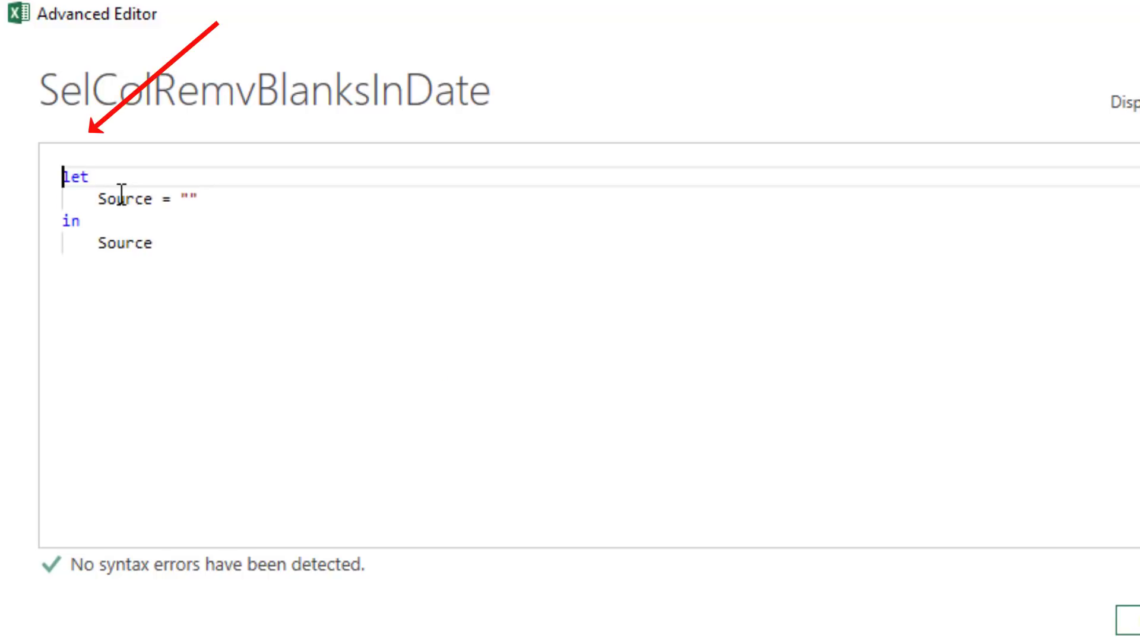
{"action": "key", "text": "Return"}
{"action": "key", "text": "BackSpace"}
{"action": "key", "text": "Up"}
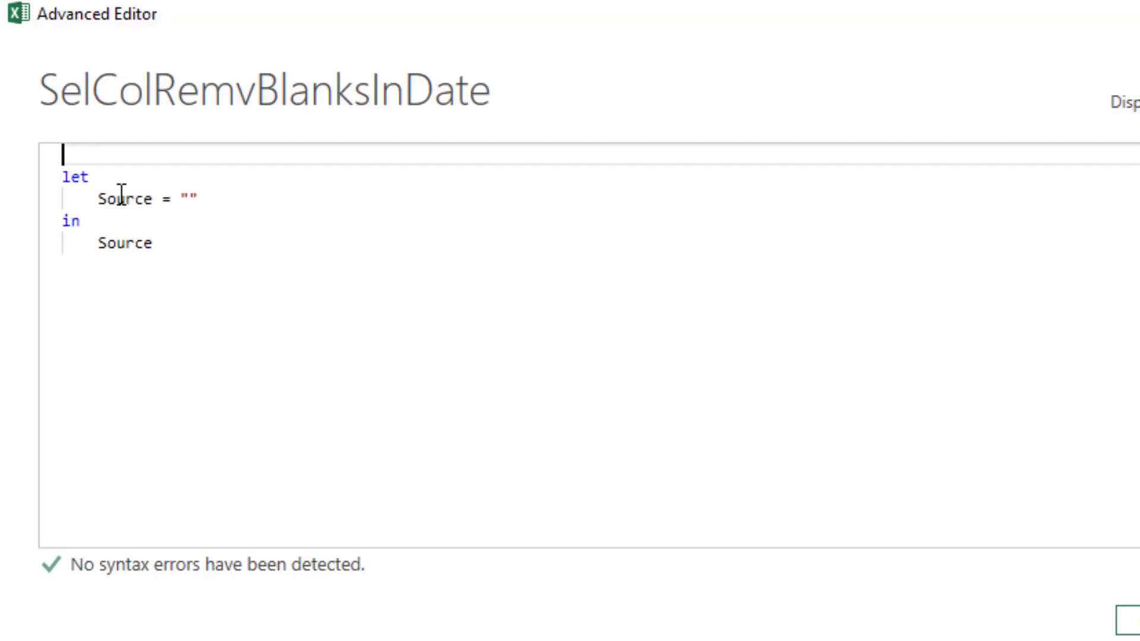
Step: Write the function header (Table as table, City as test) => on the empty line above let
{"action": "type", "text": "("}
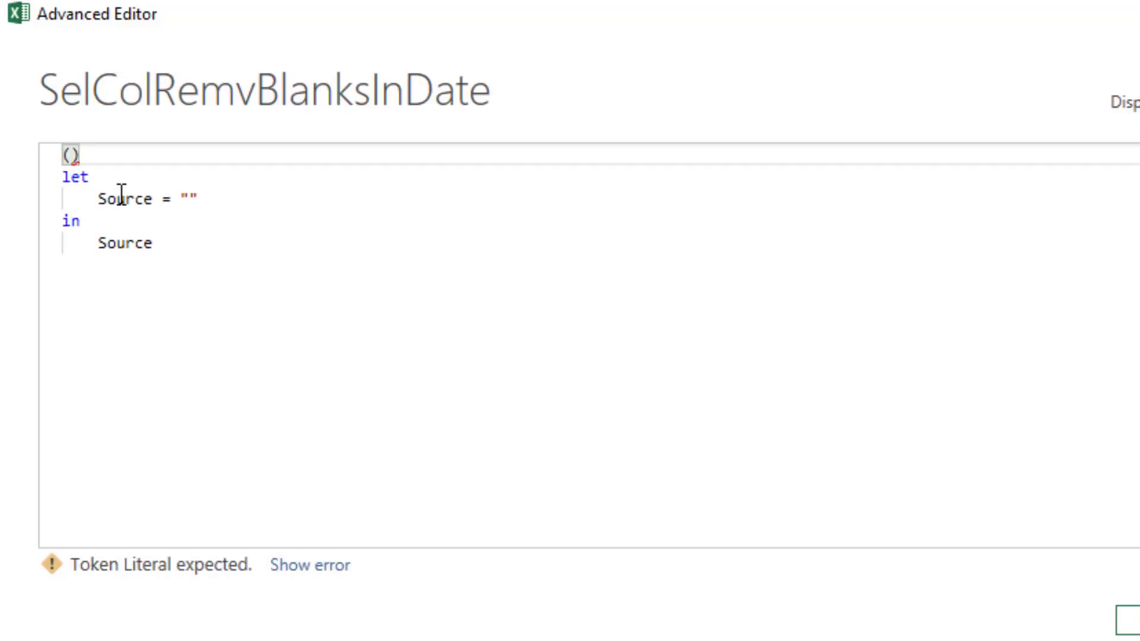
{"action": "type", "text": "Table as tabe"}
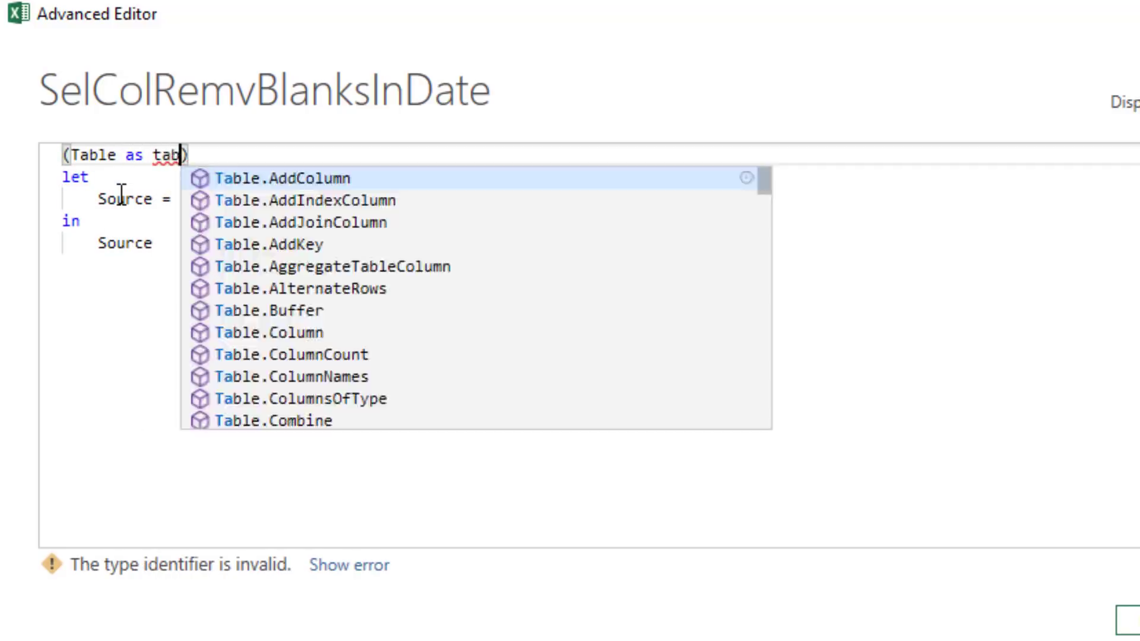
{"action": "key", "text": "BackSpace"}
{"action": "type", "text": "le"}
{"action": "type", "text": ", "}
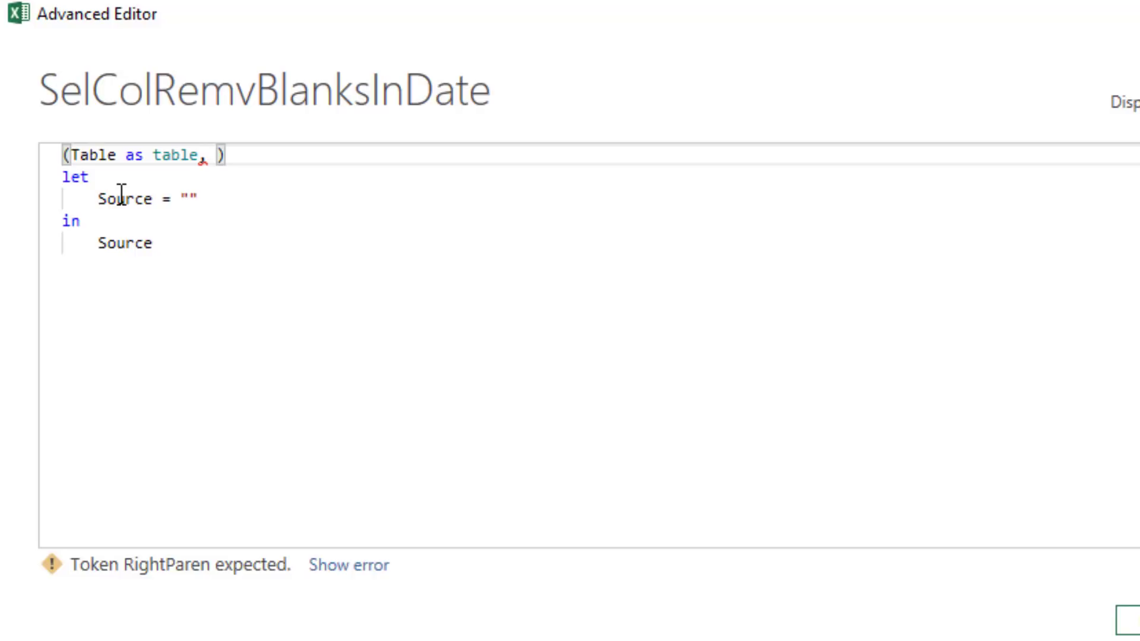
{"action": "type", "text": "City as "}
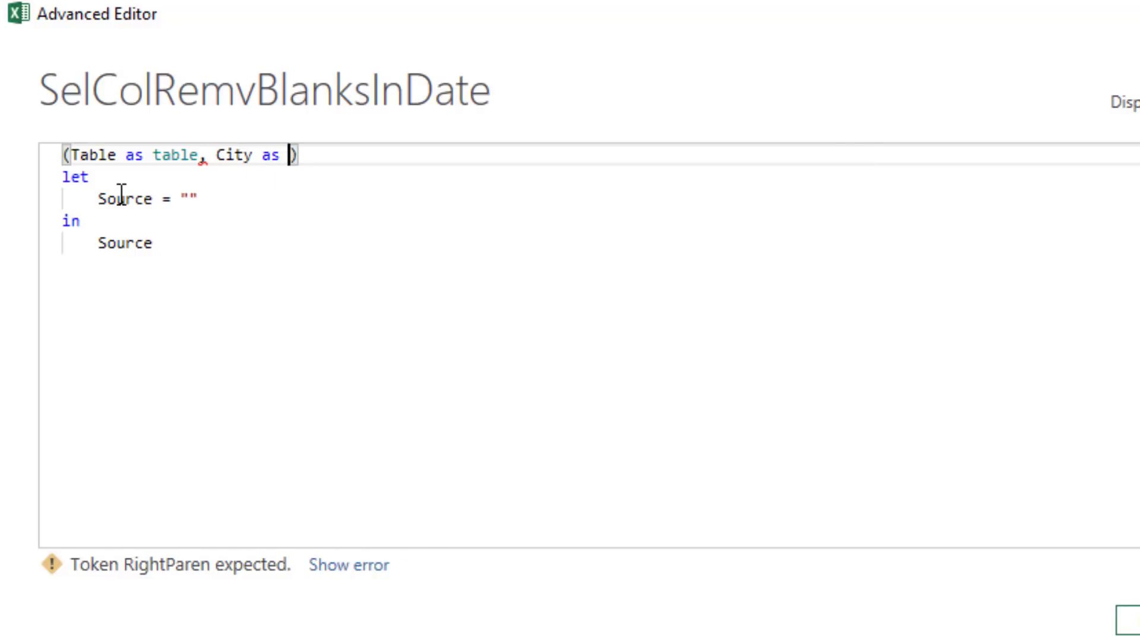
{"action": "type", "text": "tex"}
{"action": "key", "text": "BackSpace"}
{"action": "type", "text": "st"}
{"action": "key", "text": "End"}
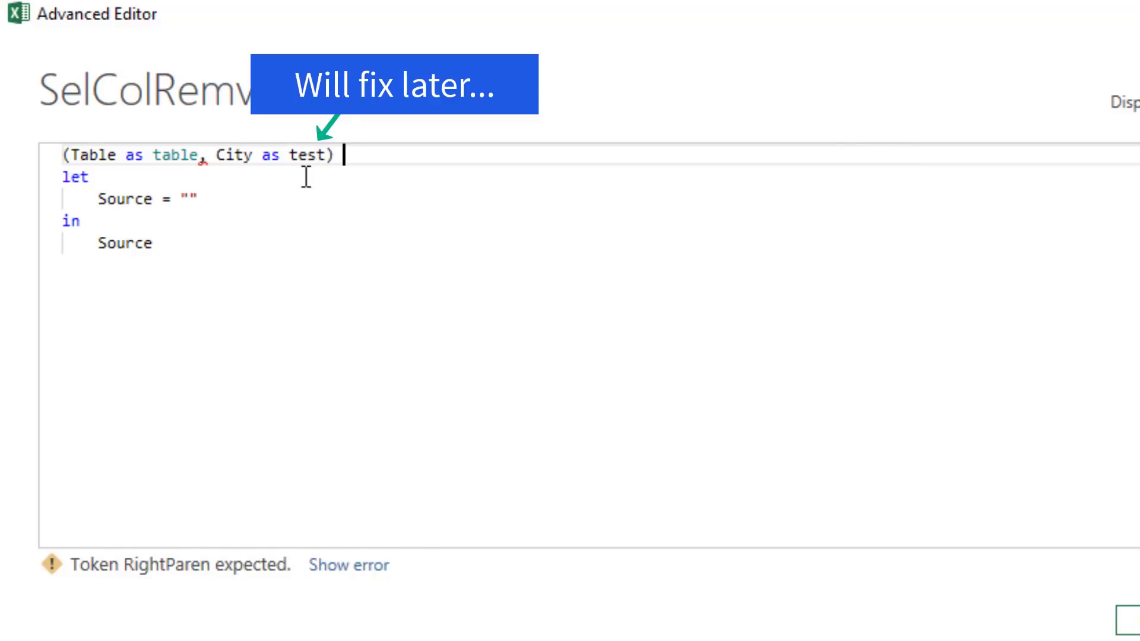
{"action": "type", "text": "=>"}
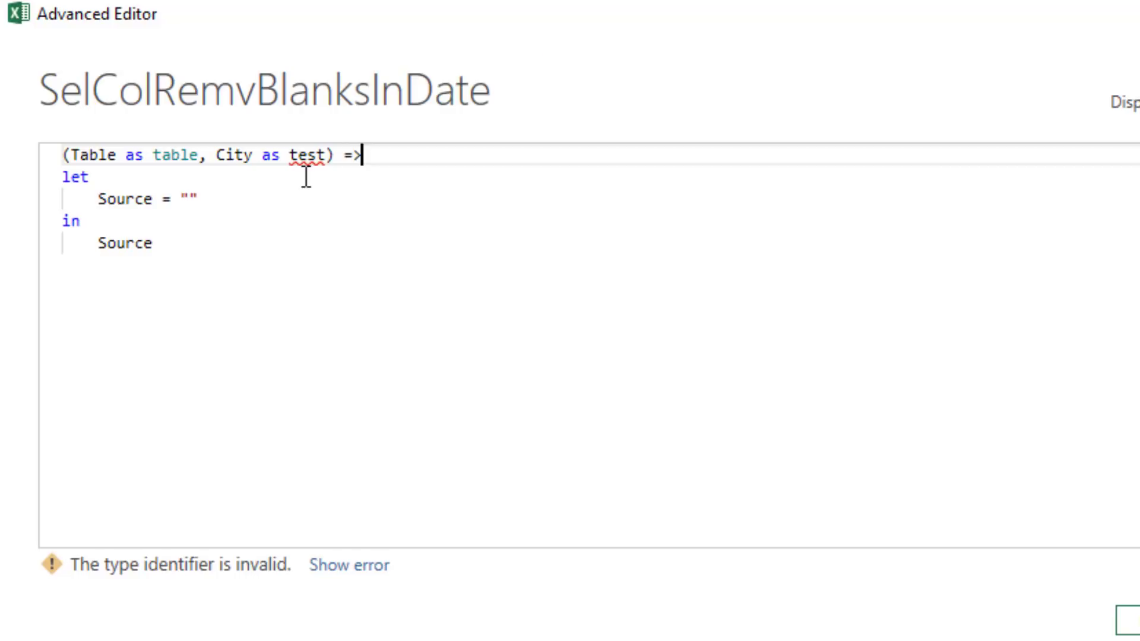
Step: Replace the Source = "" step with the start of a SelCol = step and return SelCol after in
{"action": "left_click_drag", "start_coordinate": [98, 198], "coordinate": [205, 197]}
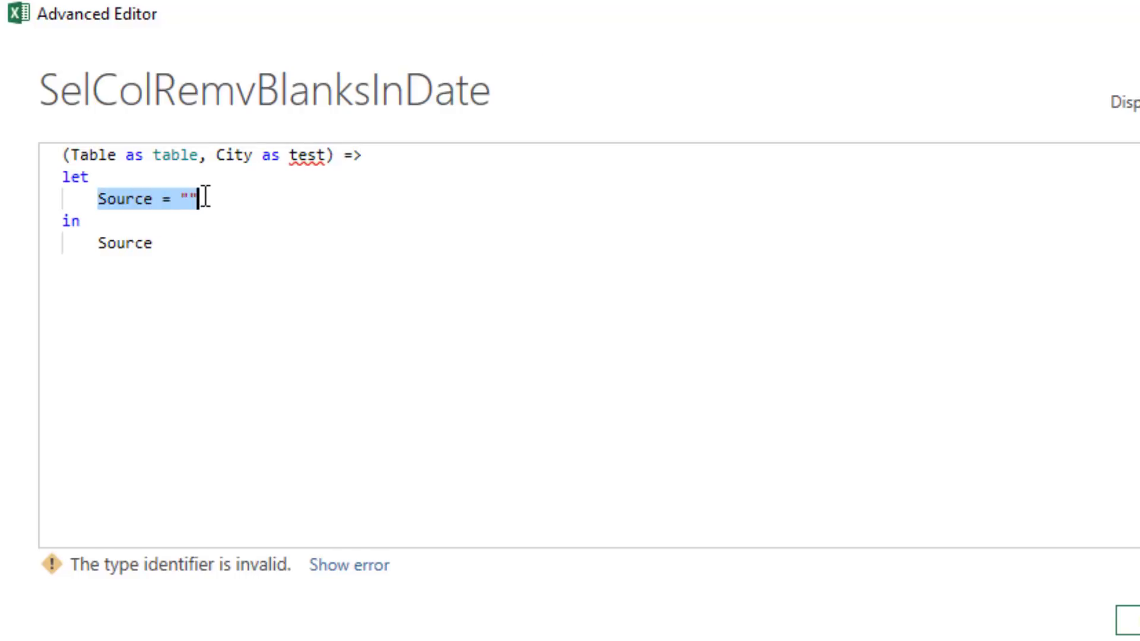
{"action": "type", "text": "SelCo"}
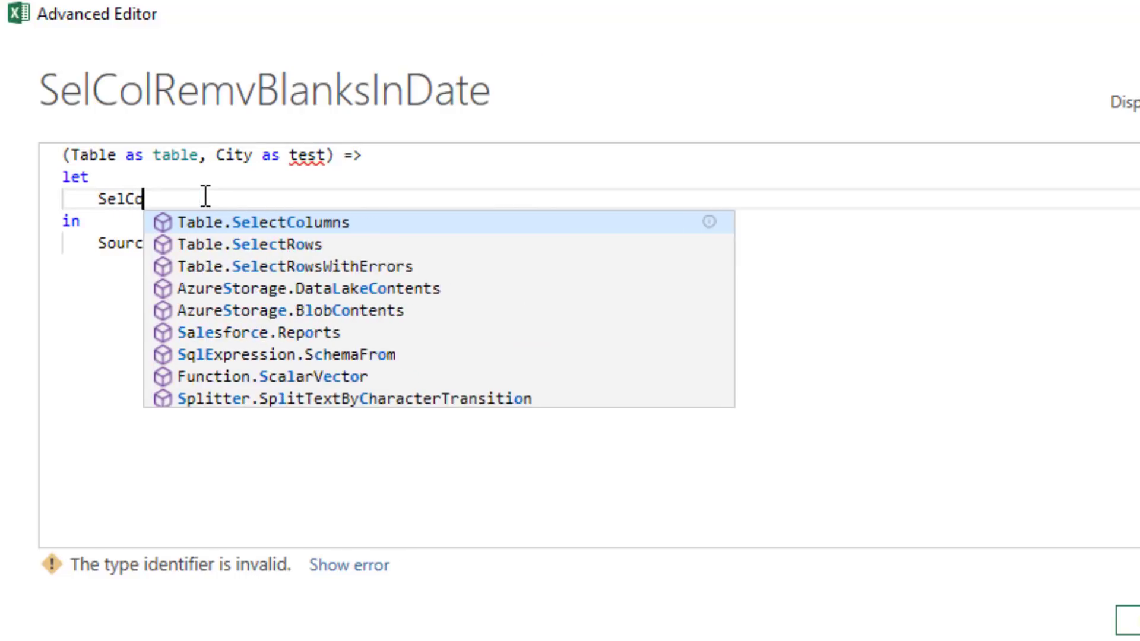
{"action": "type", "text": "l ="}
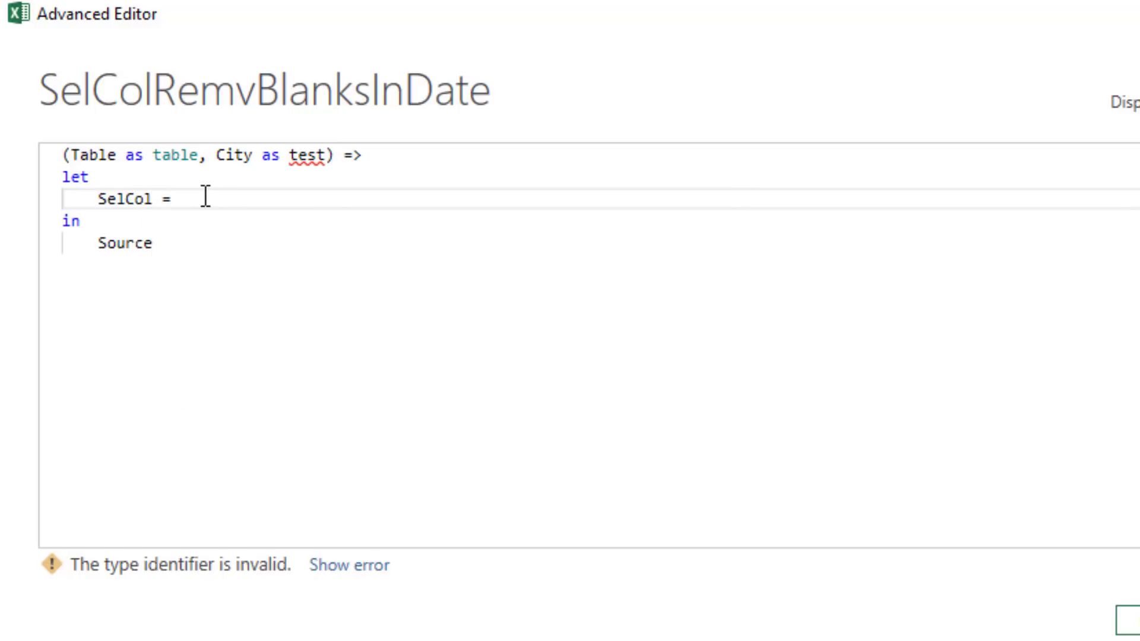
{"action": "double_click", "coordinate": [124, 198]}
{"action": "key", "text": "ctrl+c"}
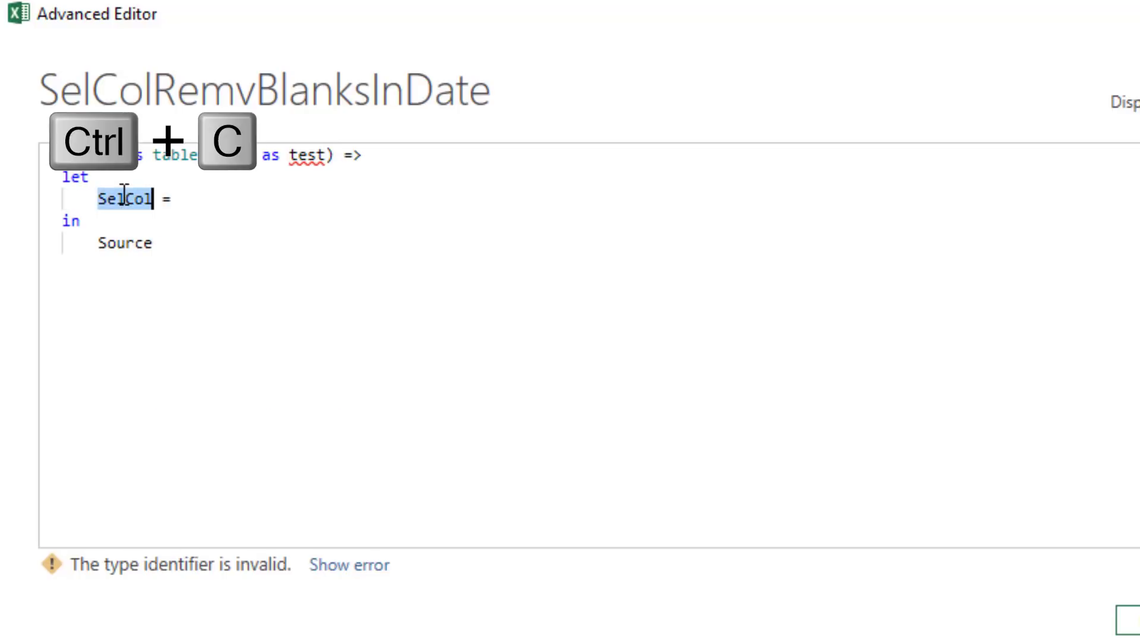
{"action": "double_click", "coordinate": [124, 243]}
{"action": "key", "text": "ctrl+v"}
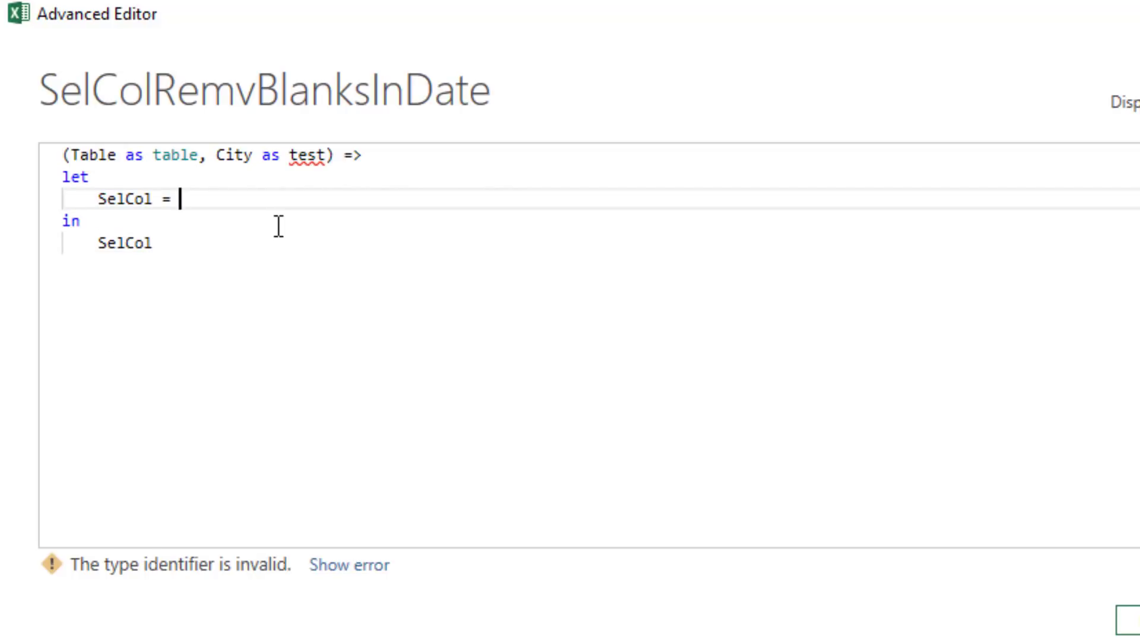
Step: Define the SelCol step as Table.ColumnNames(Table)
{"action": "type", "text": "Table."}
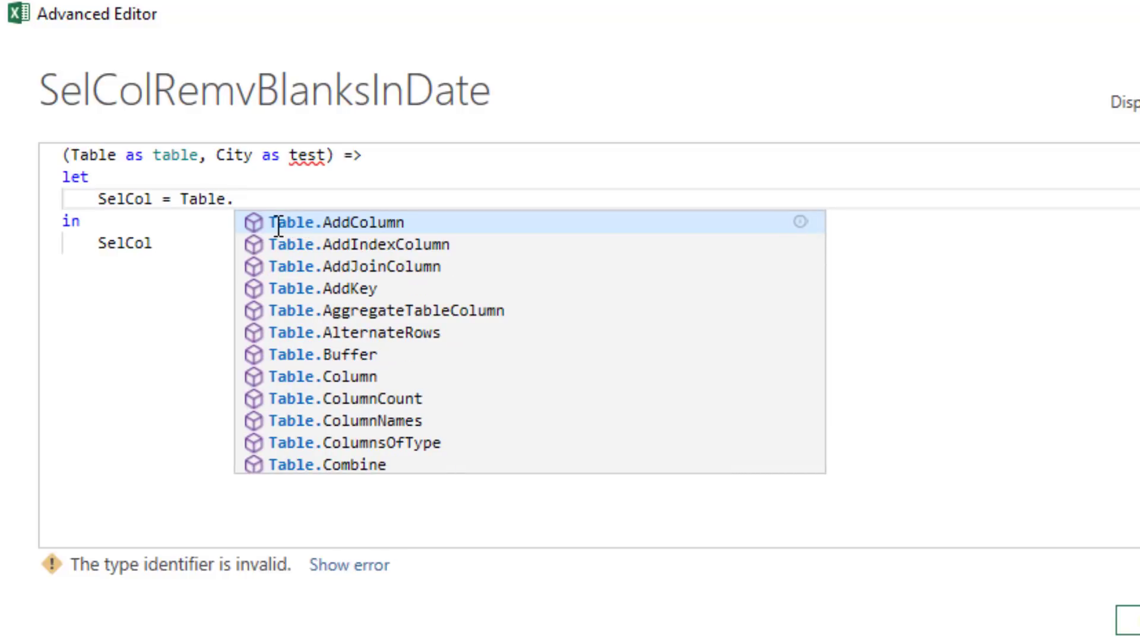
{"action": "type", "text": "Co"}
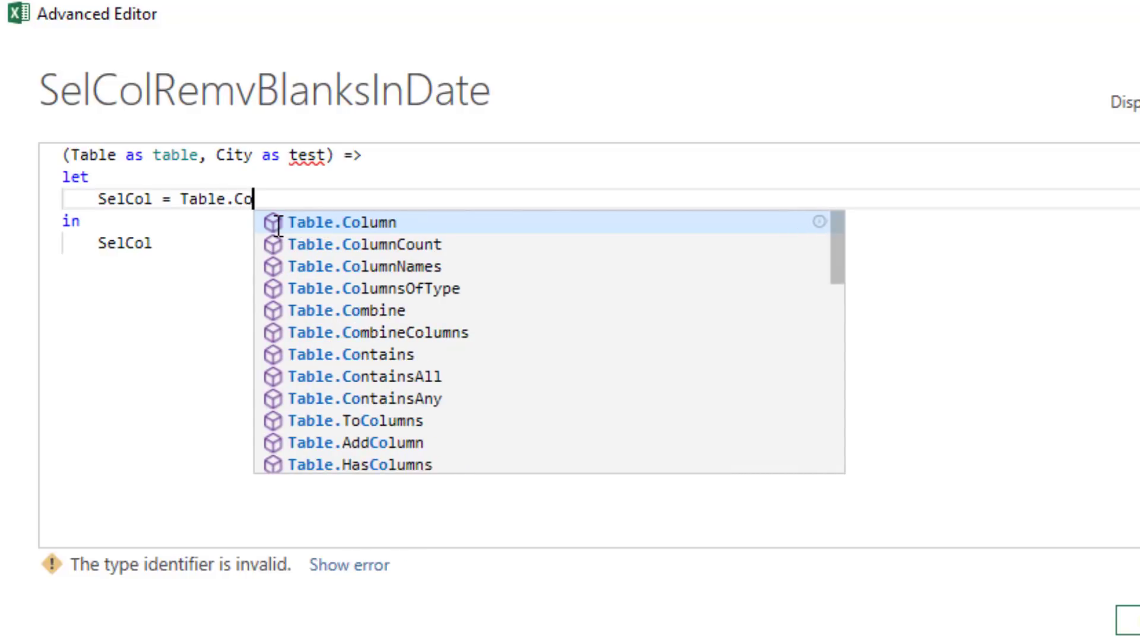
{"action": "key", "text": "Down"}
{"action": "key", "text": "Down"}
{"action": "key", "text": "Tab"}
{"action": "type", "text": "("}
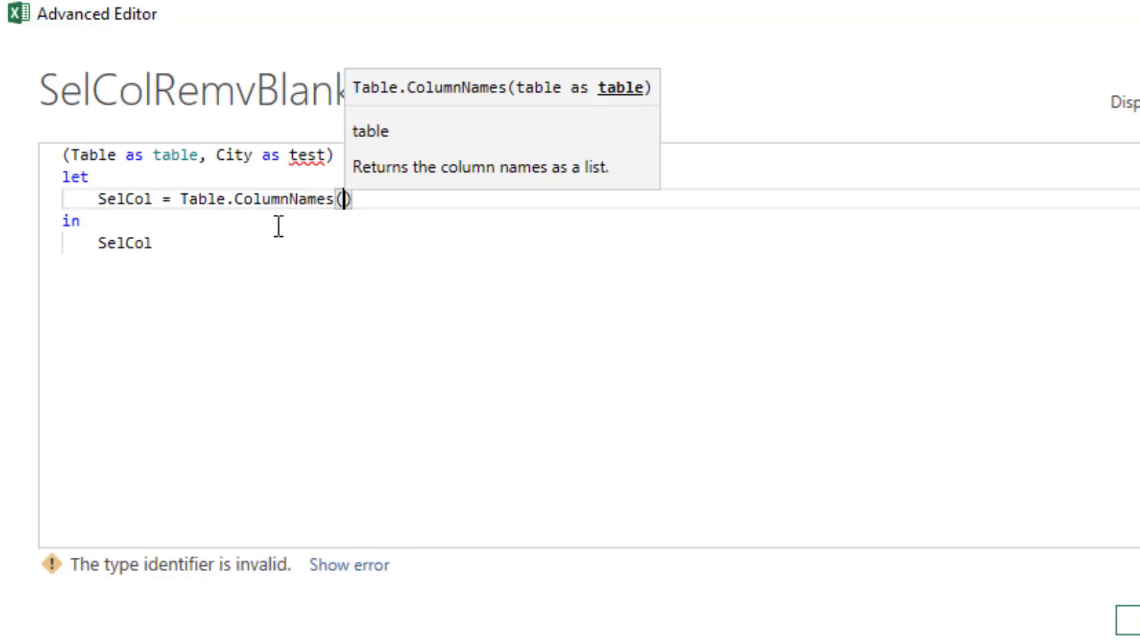
{"action": "type", "text": "Tbale)"}
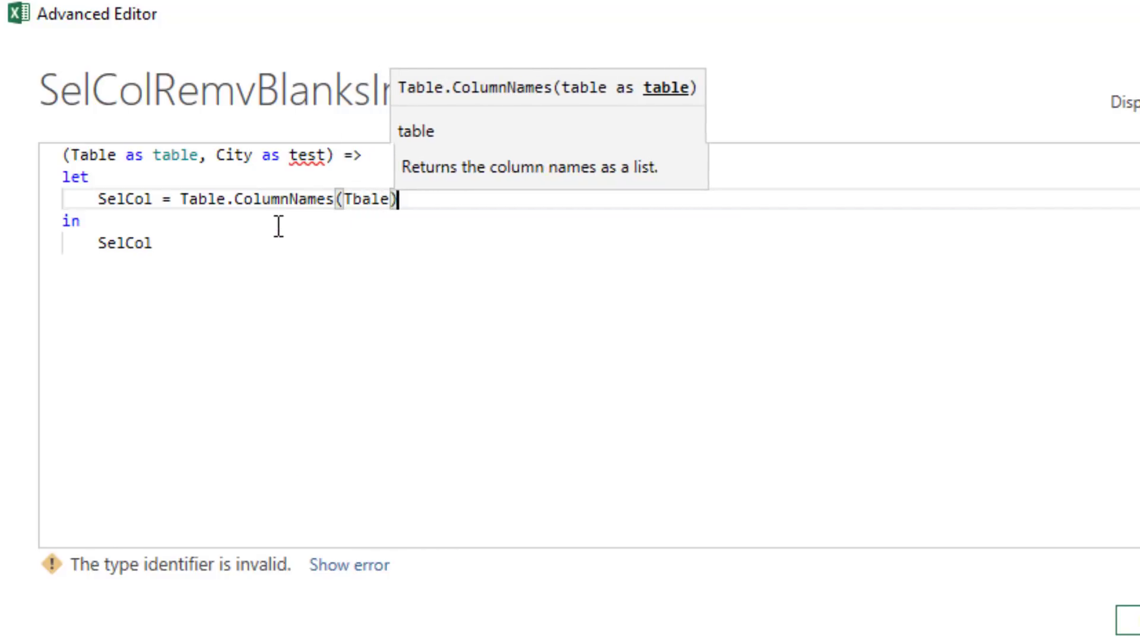
{"action": "left_click", "coordinate": [369, 202]}
{"action": "double_click", "coordinate": [369, 202]}
{"action": "type", "text": "Table"}
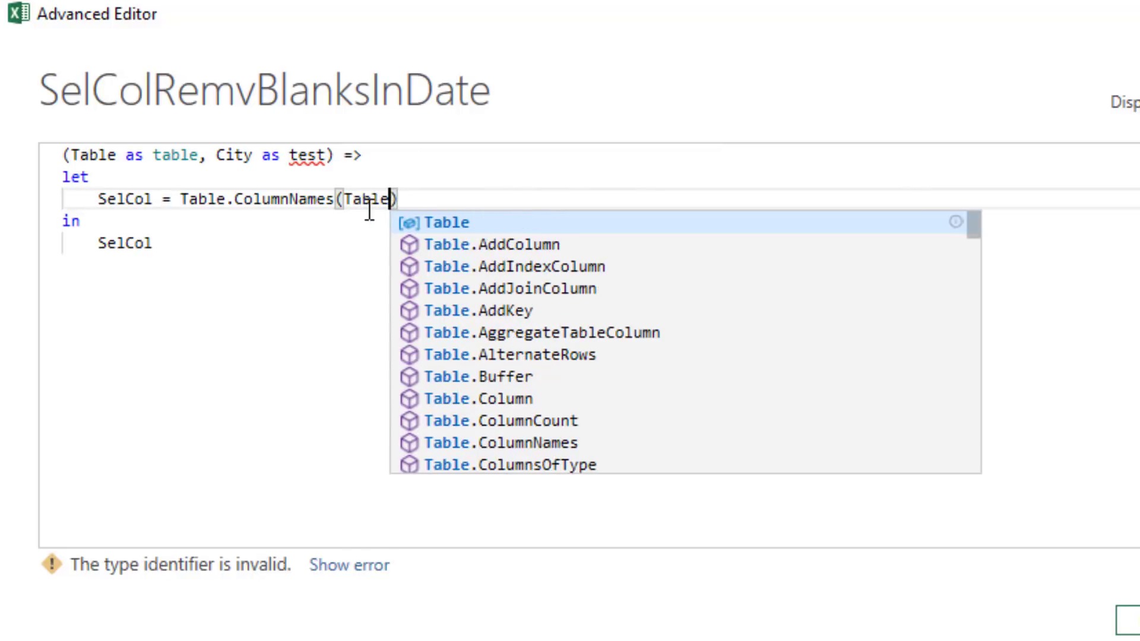
Step: Save the SelColRemvBlanksInDate code and correct the City parameter's type to text in its formula
{"action": "left_click", "coordinate": [447, 198]}
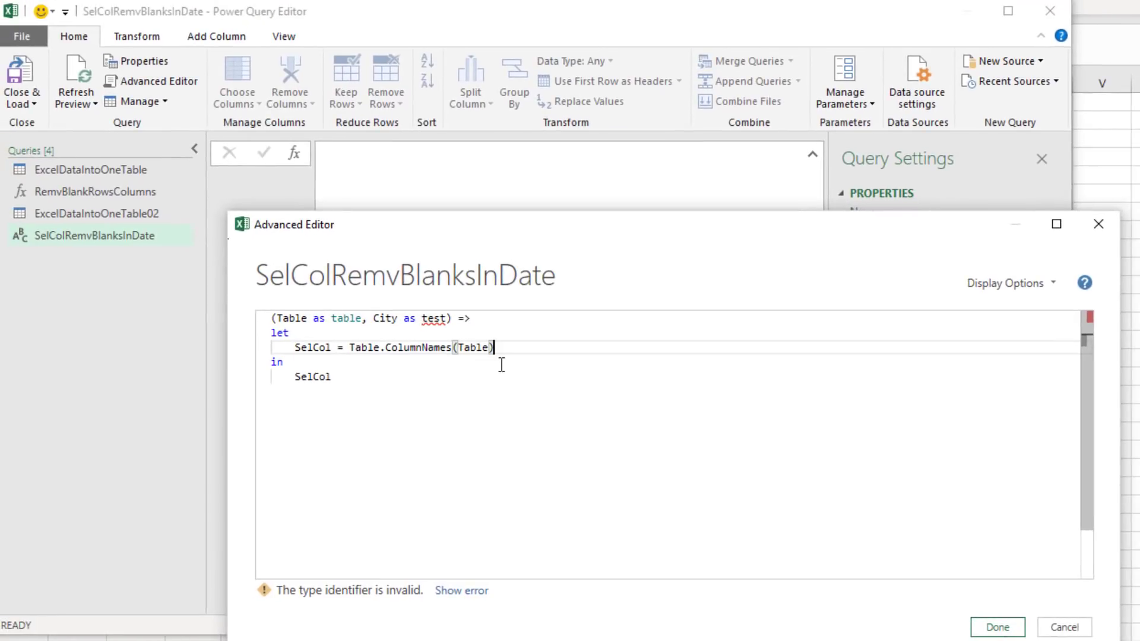
{"action": "left_click", "coordinate": [998, 625]}
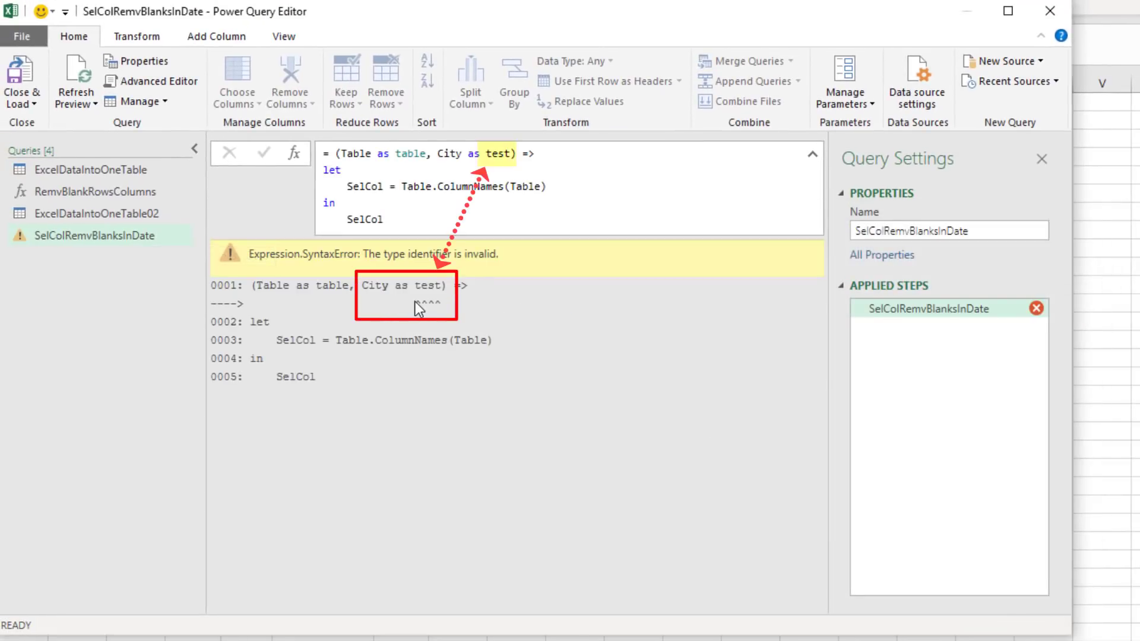
{"action": "left_click", "coordinate": [505, 157]}
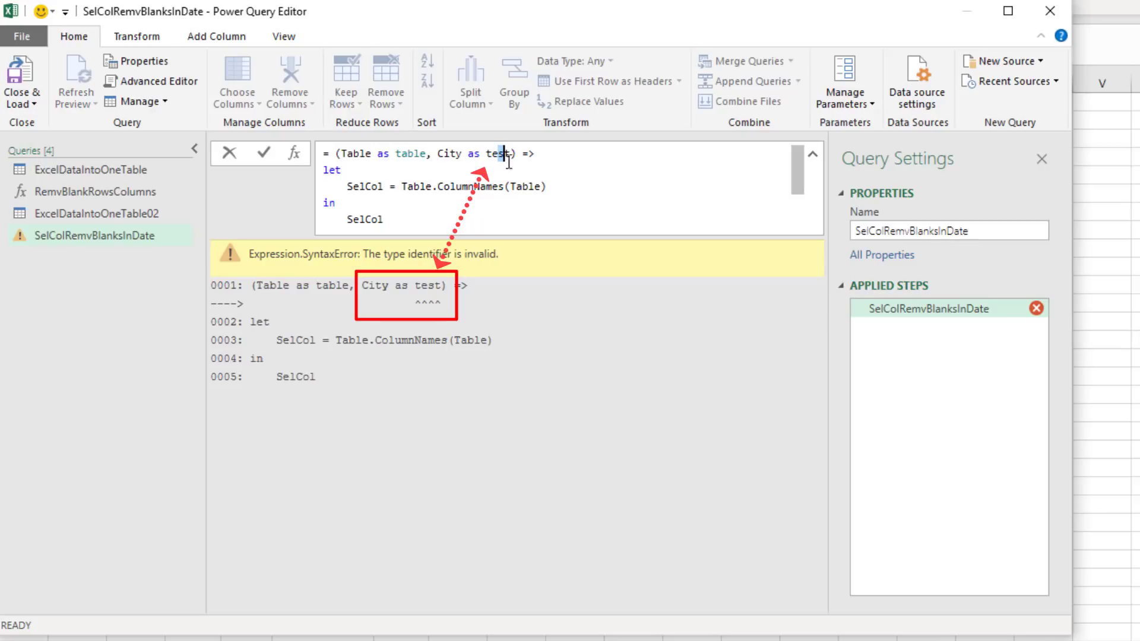
{"action": "type", "text": "x"}
{"action": "key", "text": "Return"}
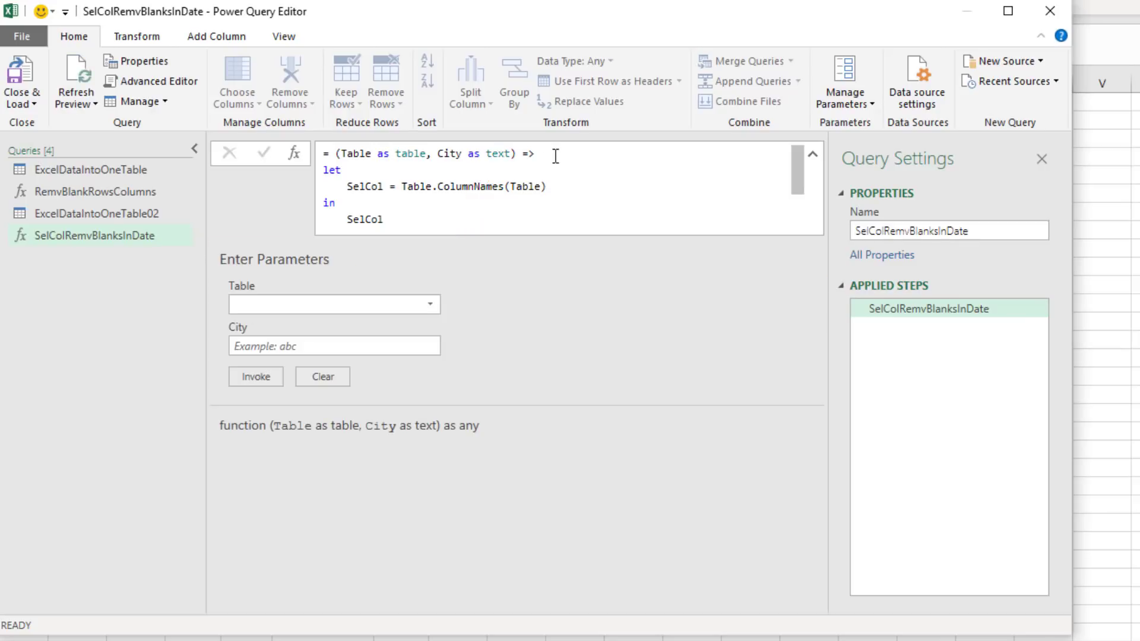
Step: In ExcelDataIntoOneTable02, set up an invoked custom function column named FinalTable that uses the SelColRemvBlanksInDate function
{"action": "left_click", "coordinate": [106, 217]}
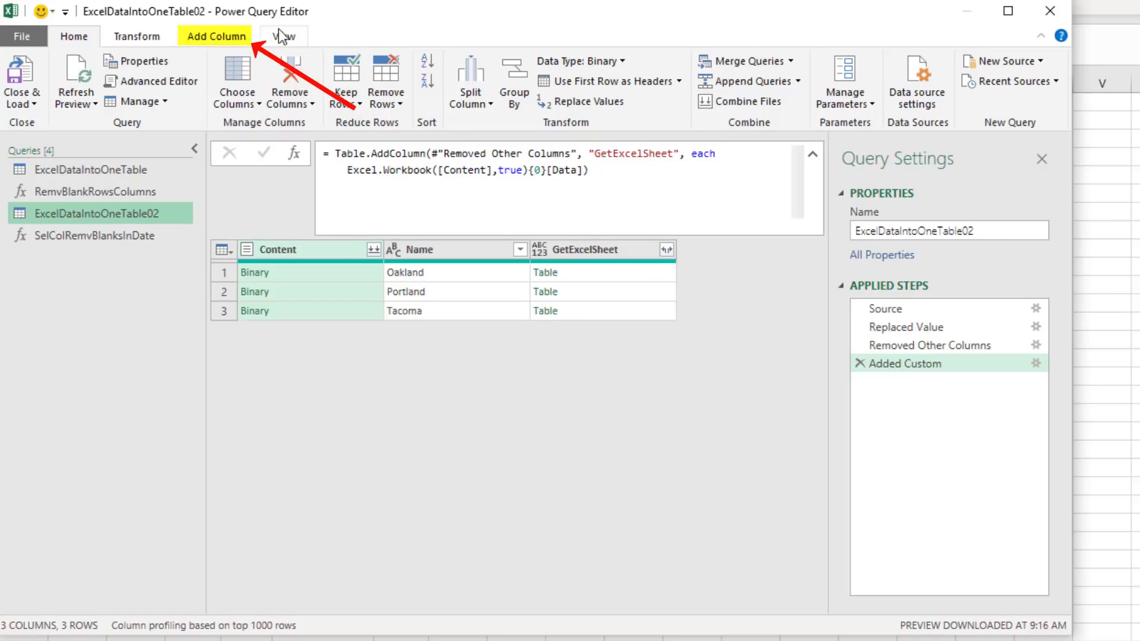
{"action": "left_click", "coordinate": [239, 31]}
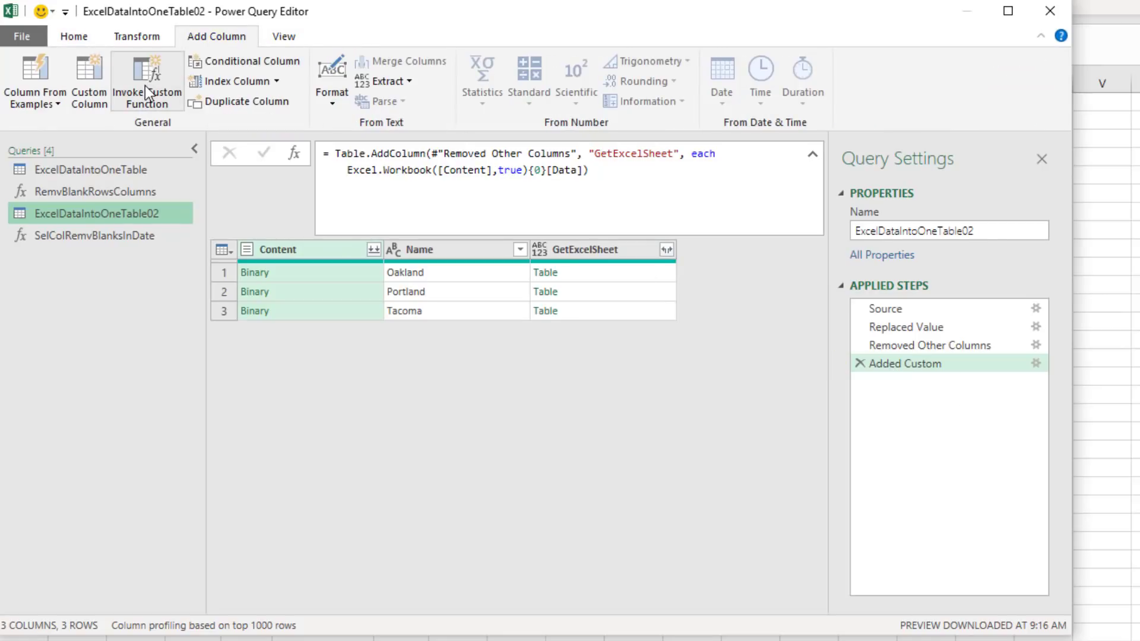
{"action": "left_click", "coordinate": [170, 104]}
{"action": "type", "text": "Fina"}
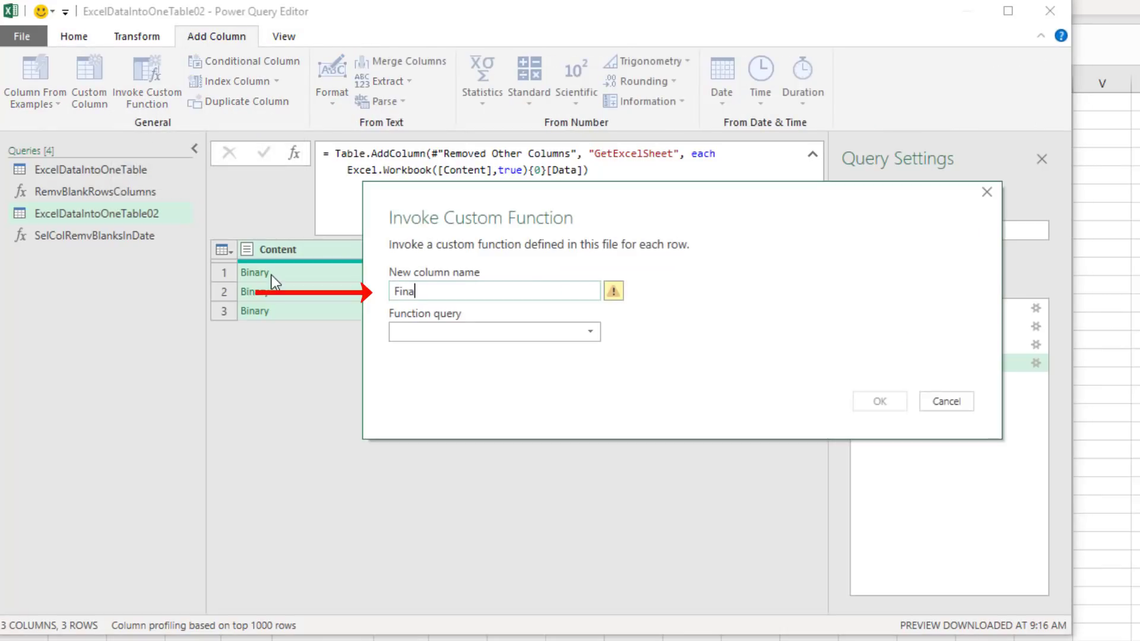
{"action": "type", "text": "lTable"}
{"action": "left_click", "coordinate": [483, 337]}
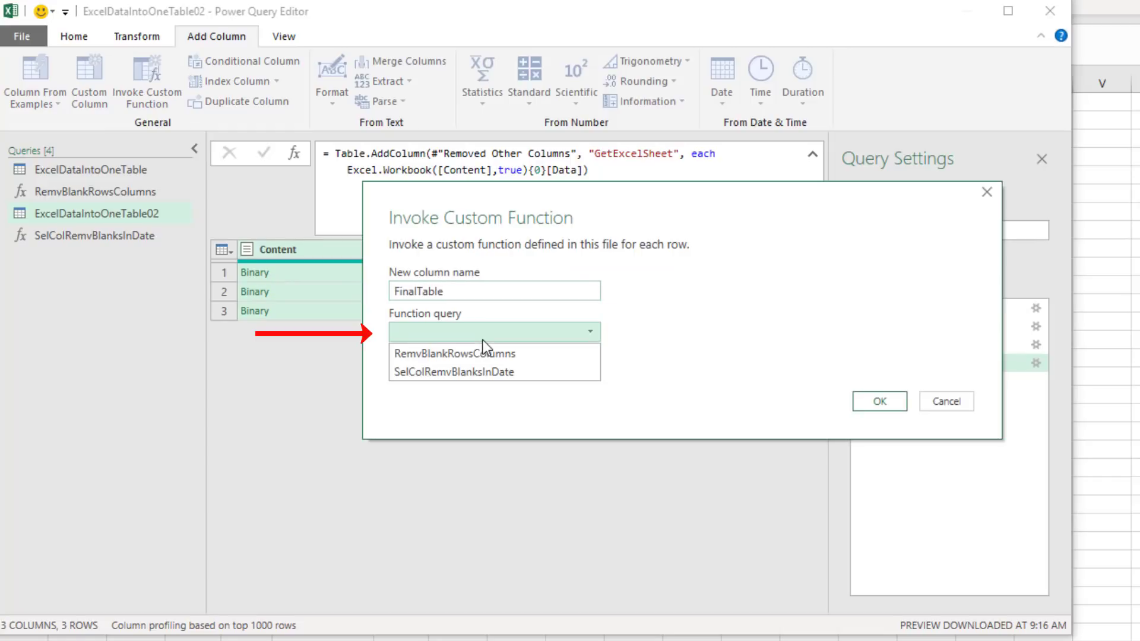
{"action": "left_click", "coordinate": [476, 371]}
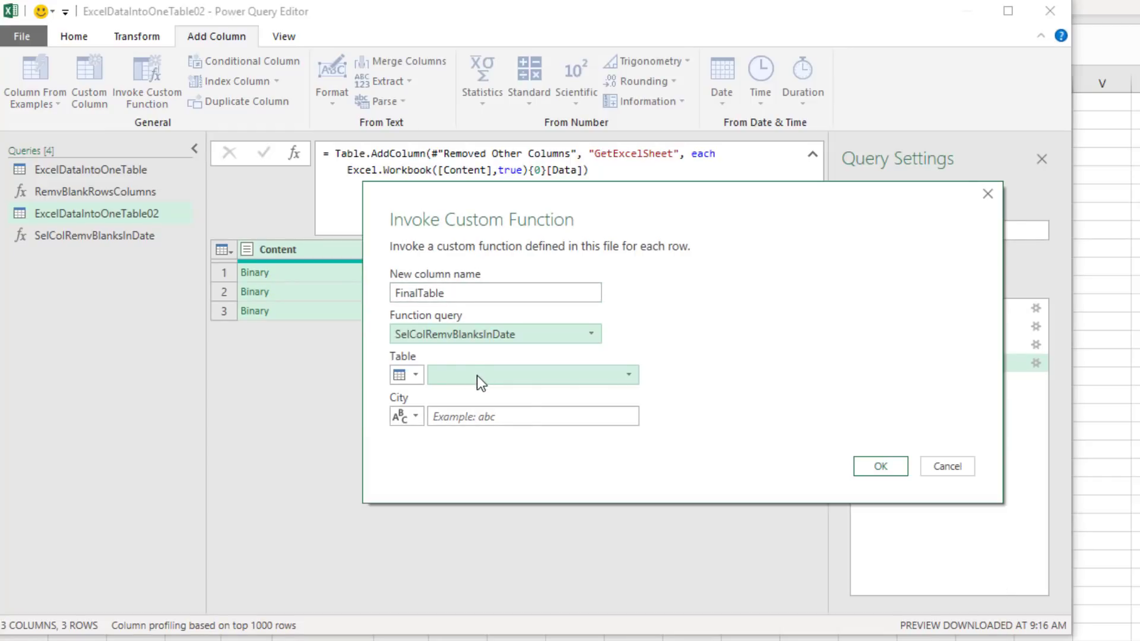
Step: Supply the GetExcelSheet column as the Table argument and the Name column as the City argument, and create the column
{"action": "left_click", "coordinate": [415, 374]}
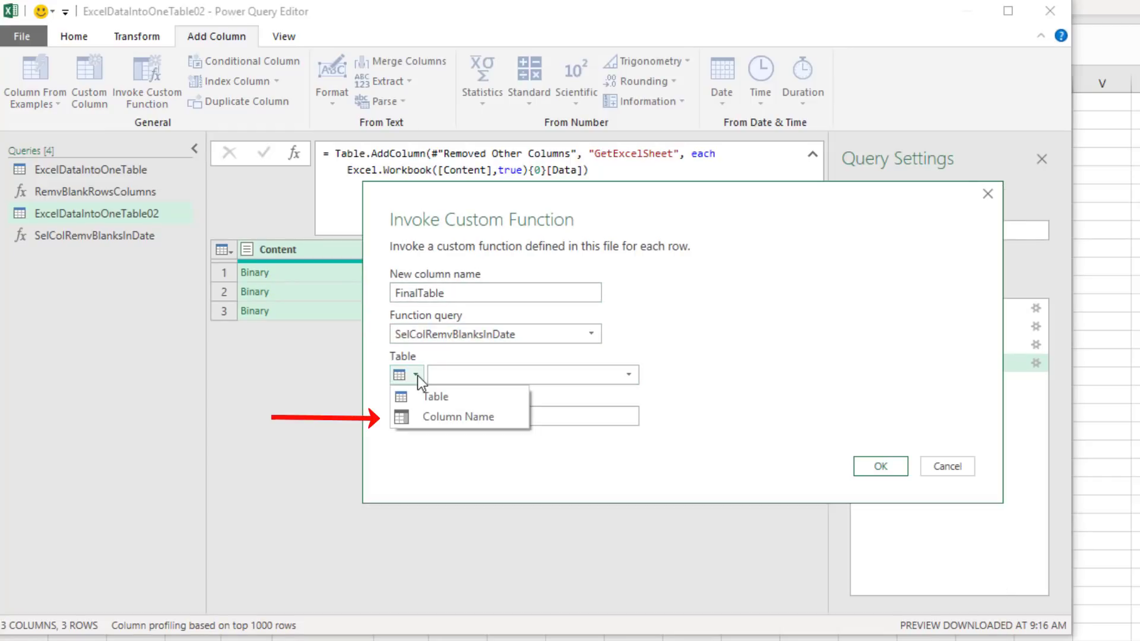
{"action": "left_click", "coordinate": [431, 418]}
{"action": "left_click", "coordinate": [629, 375]}
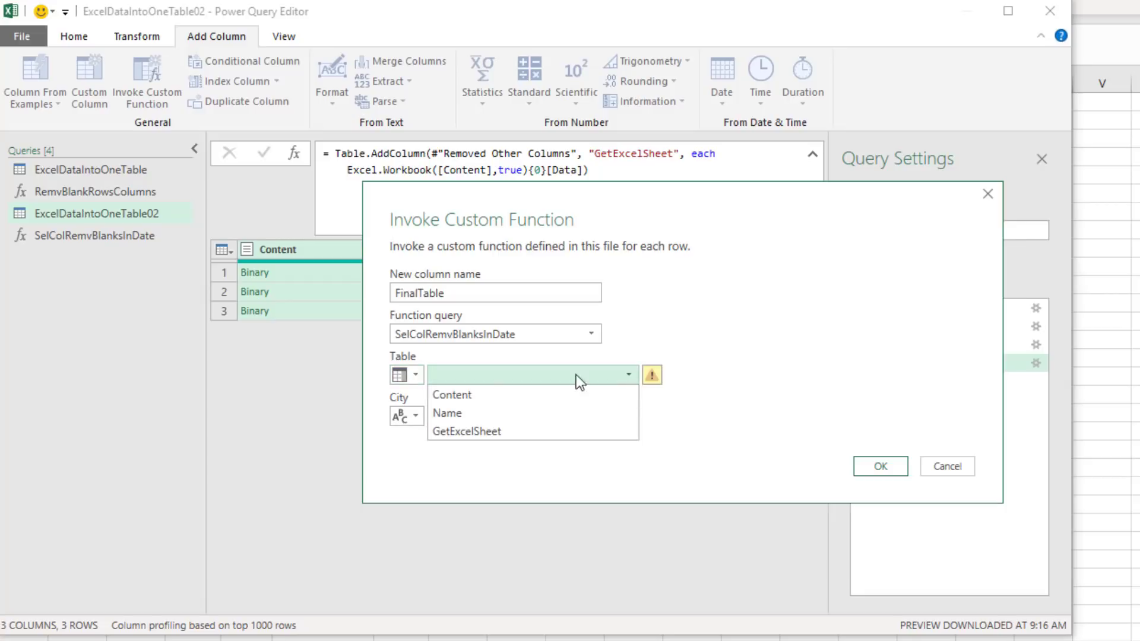
{"action": "left_click", "coordinate": [468, 426]}
{"action": "left_click", "coordinate": [415, 417]}
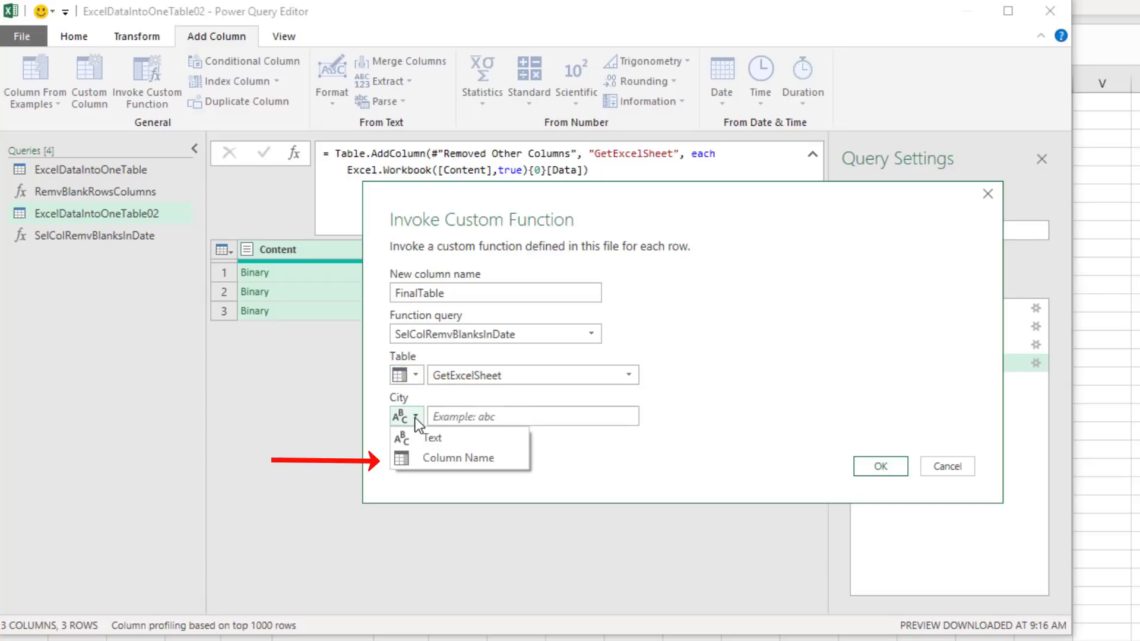
{"action": "left_click", "coordinate": [432, 456]}
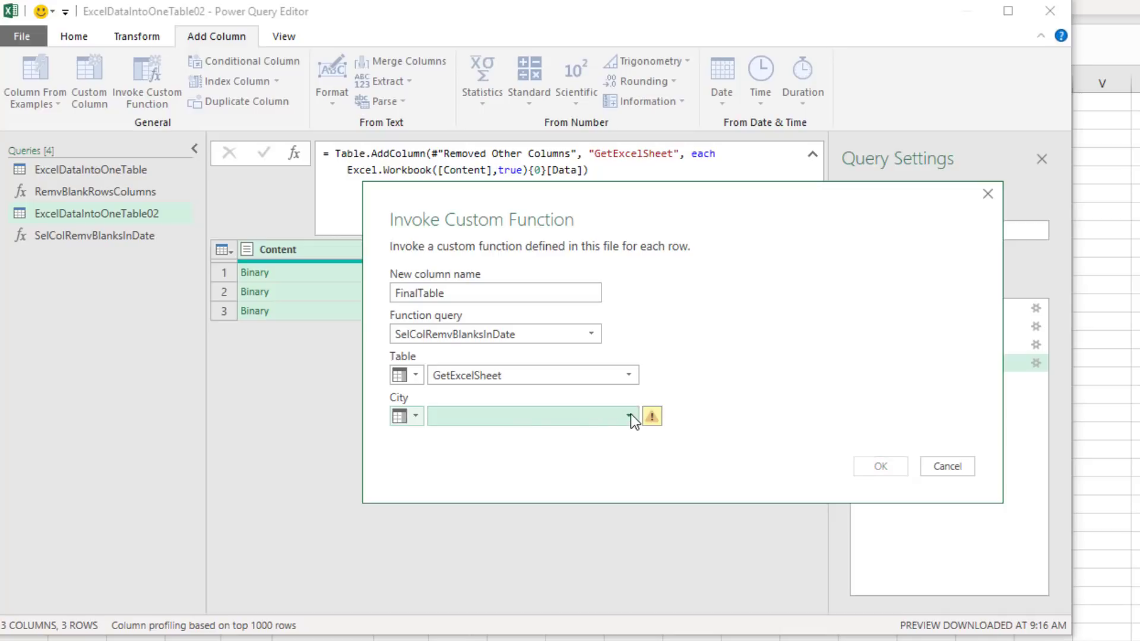
{"action": "left_click", "coordinate": [630, 415]}
{"action": "left_click", "coordinate": [482, 452]}
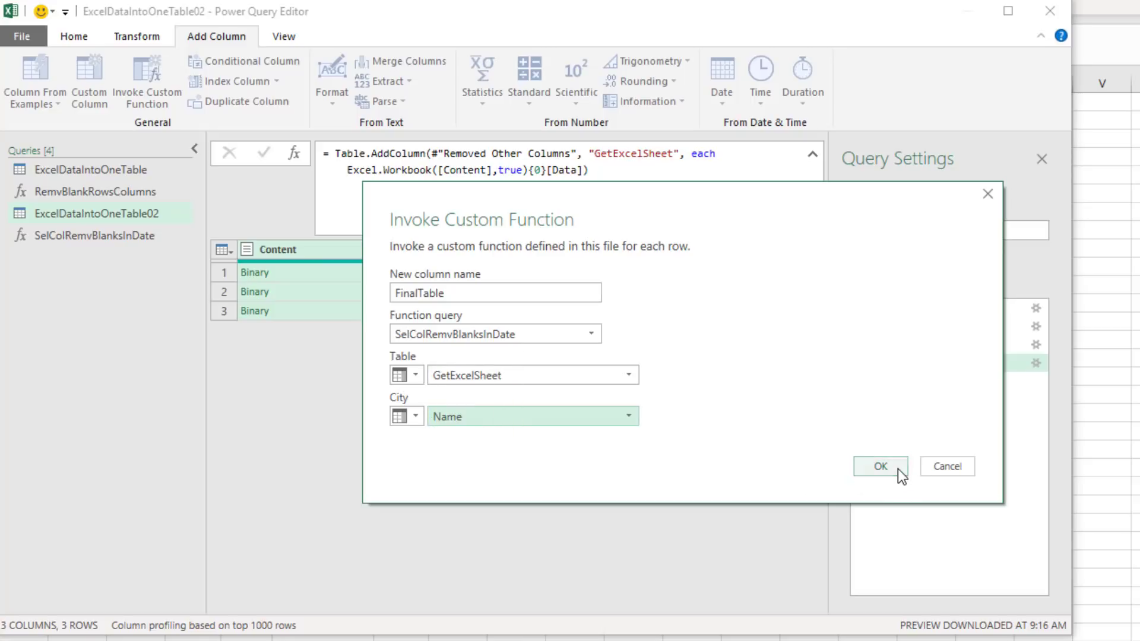
{"action": "left_click", "coordinate": [881, 466]}
Step: Preview the column-name list in each row of the FinalTable column
{"action": "left_click", "coordinate": [721, 272]}
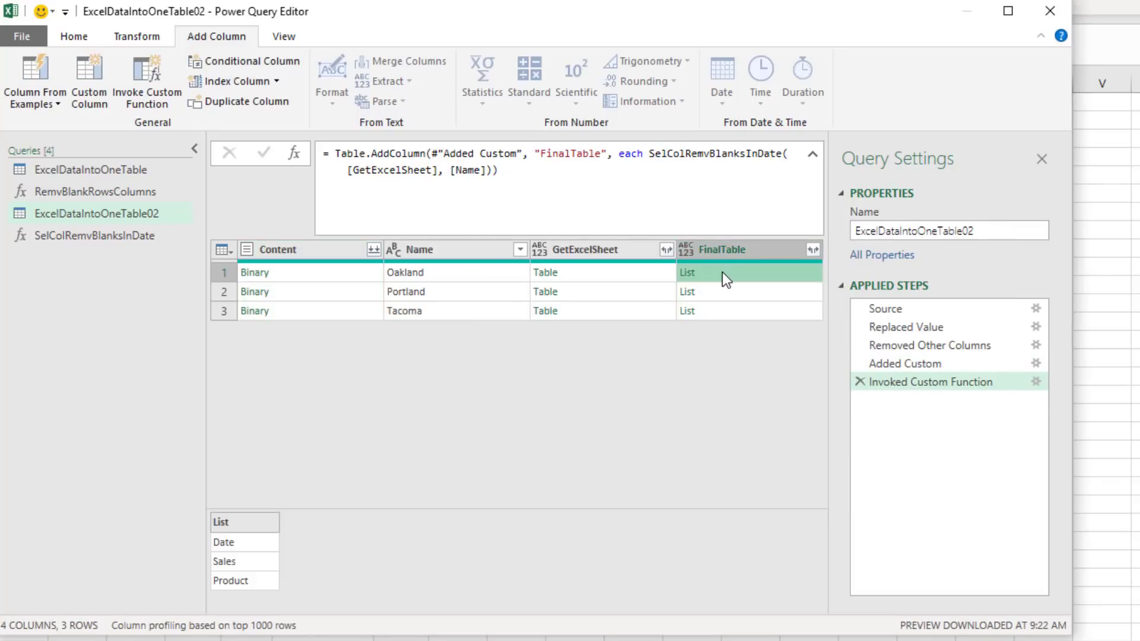
{"action": "left_click", "coordinate": [721, 291]}
{"action": "left_click", "coordinate": [715, 308]}
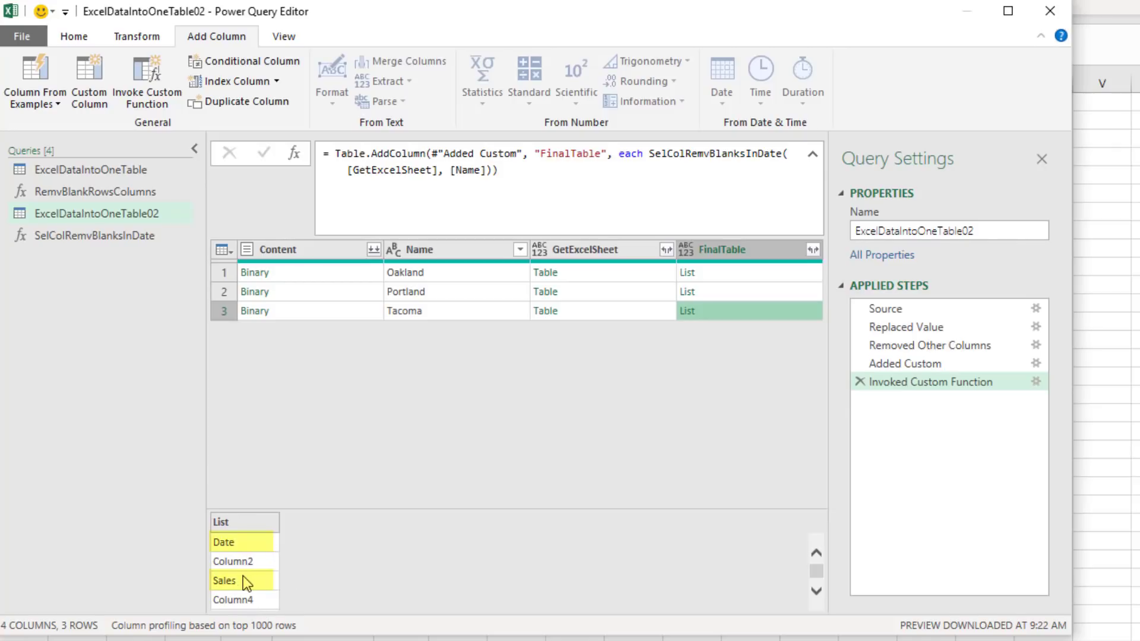
Step: Reopen the SelColRemvBlanksInDate code in the Advanced Editor and insert List.Select( directly before Table.ColumnNames(Table) in the SelCol step
{"action": "right_click", "coordinate": [109, 236]}
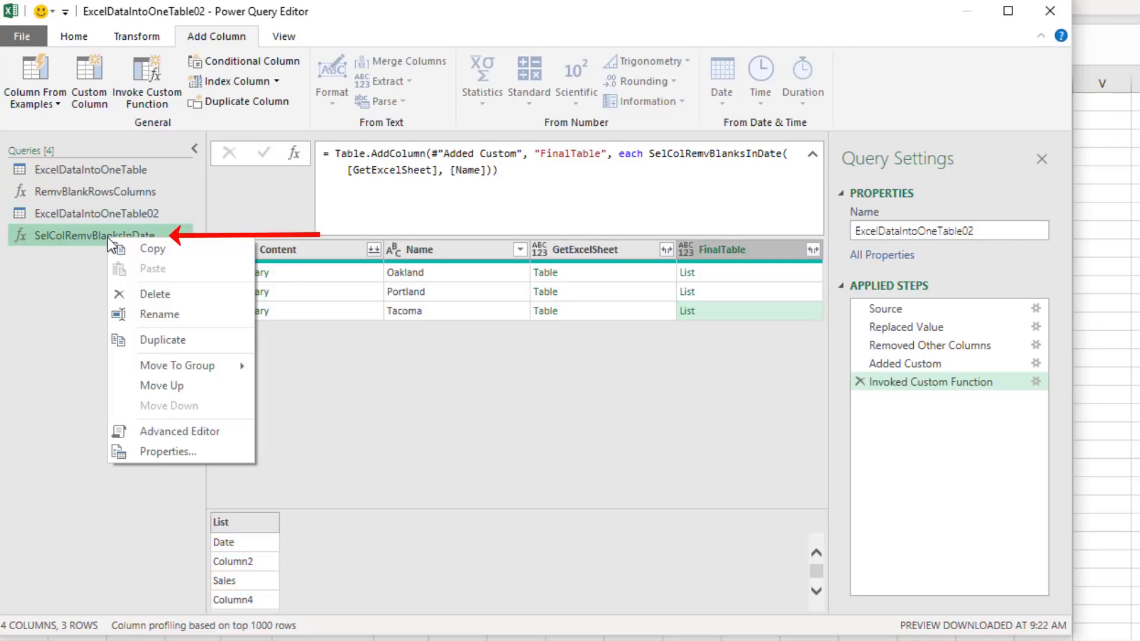
{"action": "left_click", "coordinate": [193, 431]}
{"action": "left_click", "coordinate": [155, 177]}
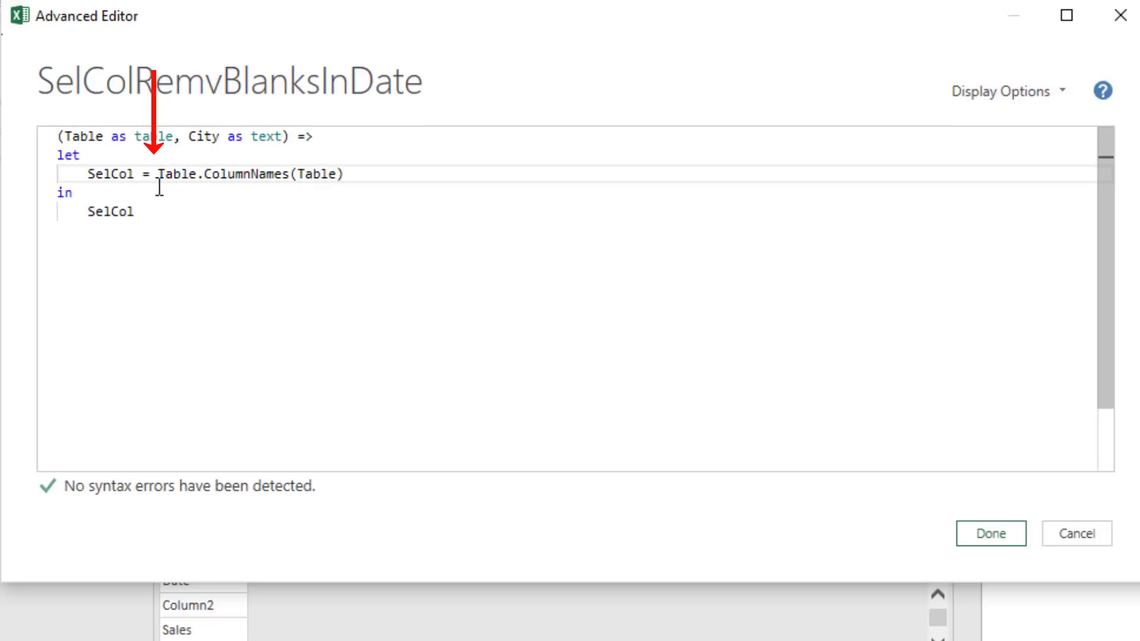
{"action": "left_click", "coordinate": [150, 174]}
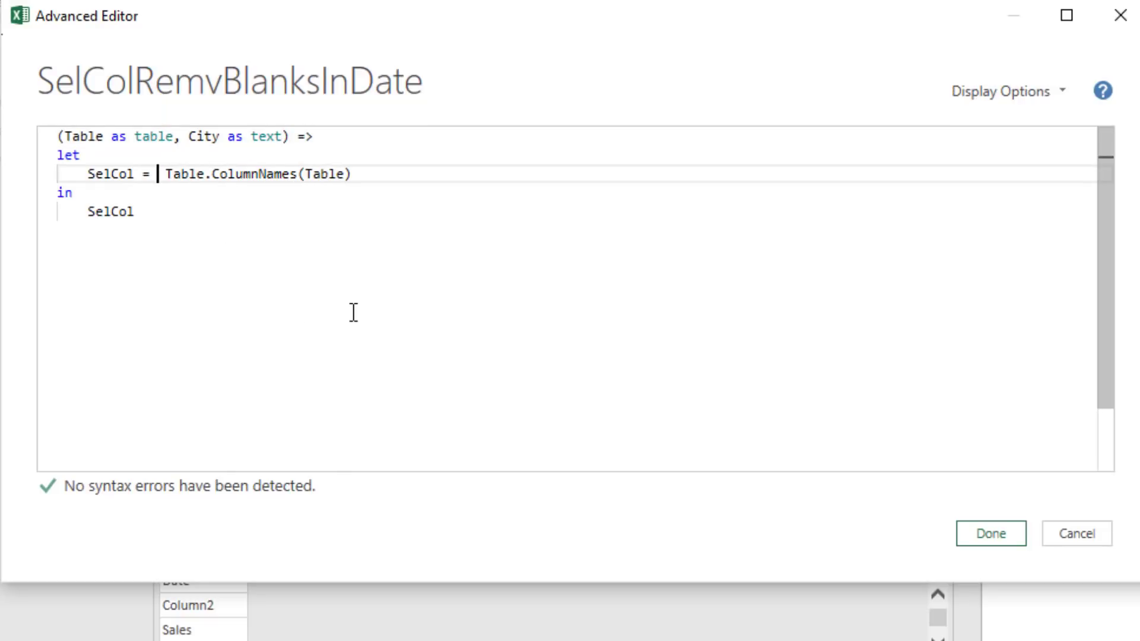
{"action": "type", "text": "List.Se"}
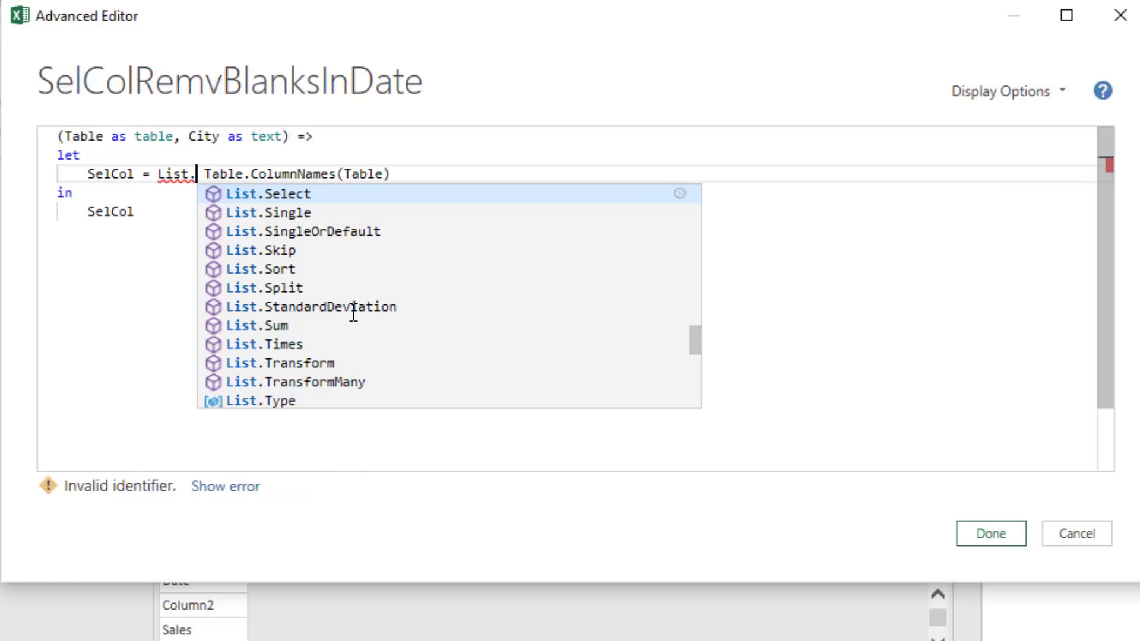
{"action": "key", "text": "Tab"}
{"action": "type", "text": "("}
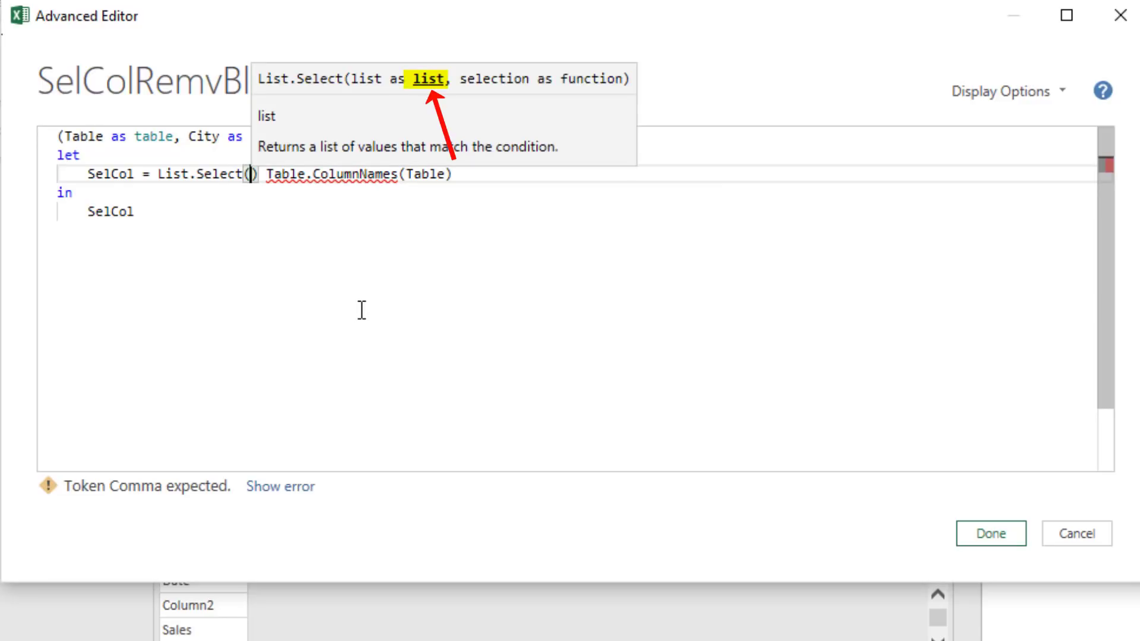
{"action": "key", "text": "Delete"}
{"action": "key", "text": "Delete"}
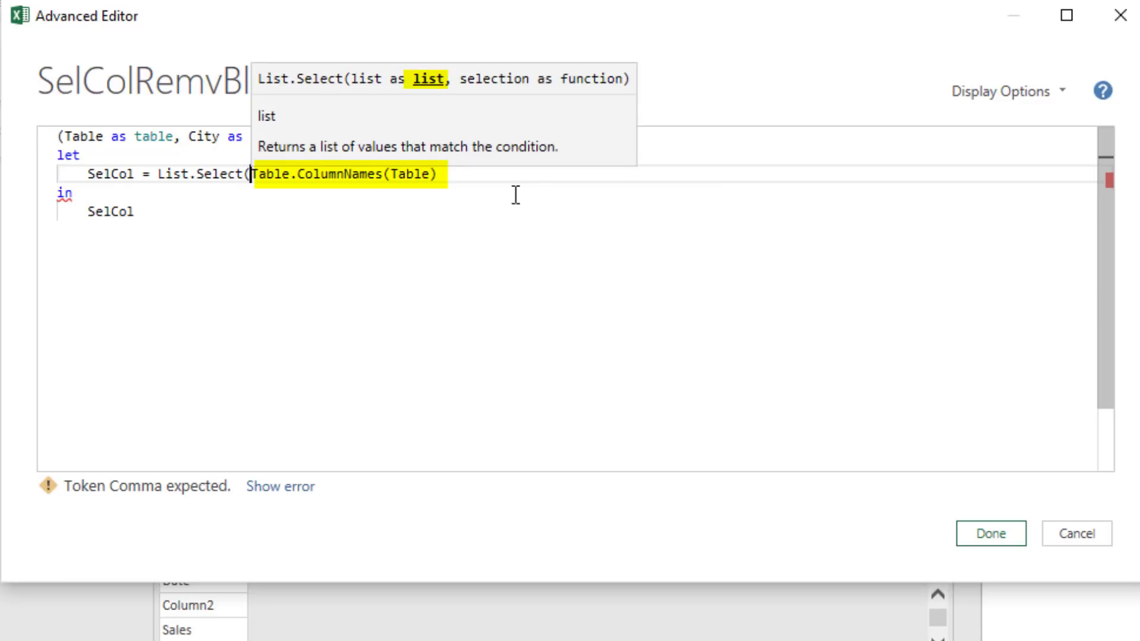
Step: Begin the second List.Select argument after Table.ColumnNames(Table) with each Text.StartsWith(
{"action": "left_click", "coordinate": [478, 183]}
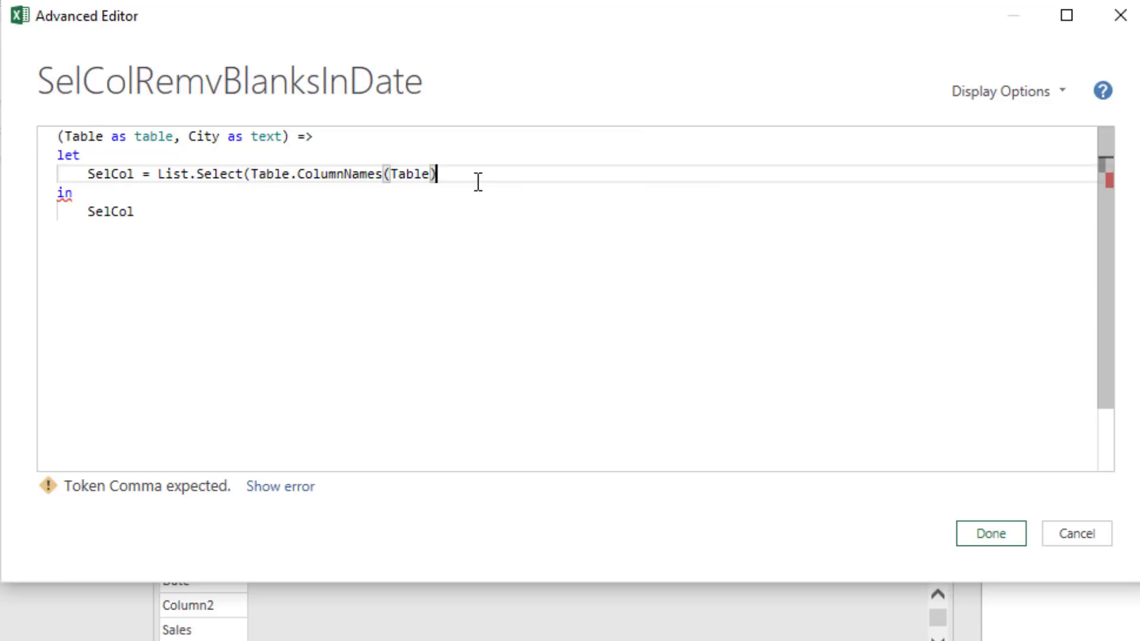
{"action": "type", "text": ","}
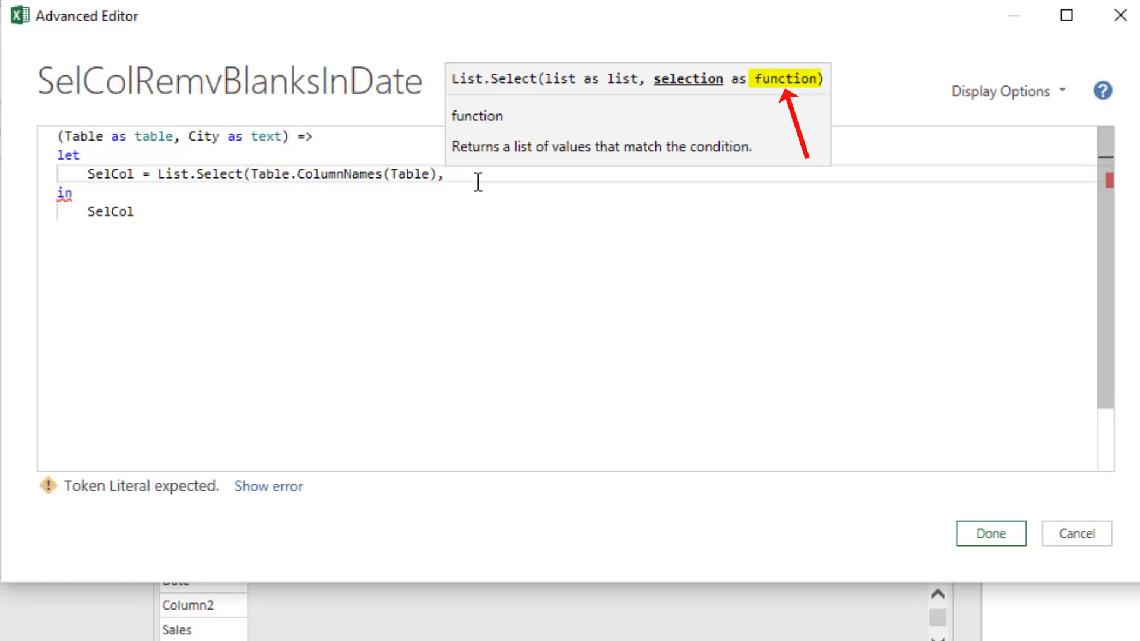
{"action": "type", "text": " ea"}
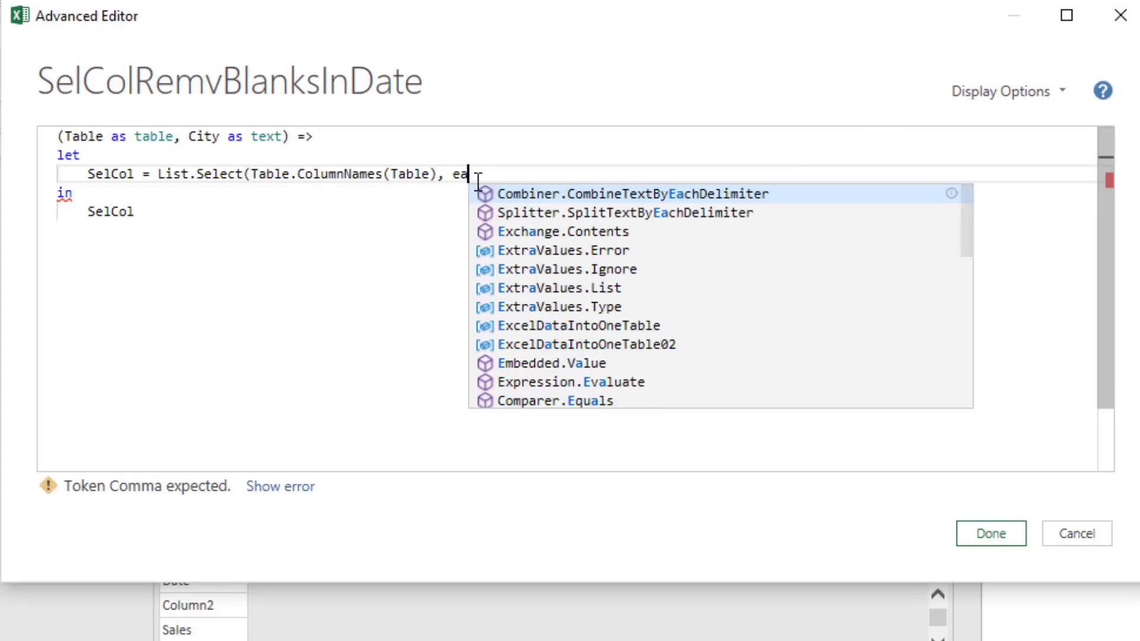
{"action": "type", "text": "ch "}
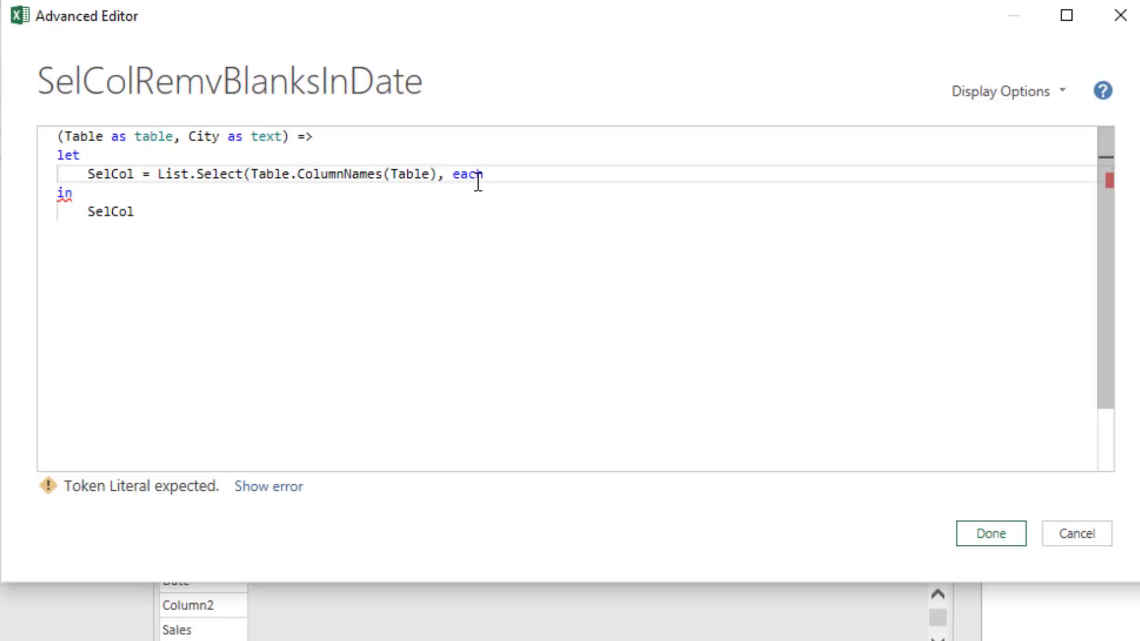
{"action": "type", "text": "Text.S"}
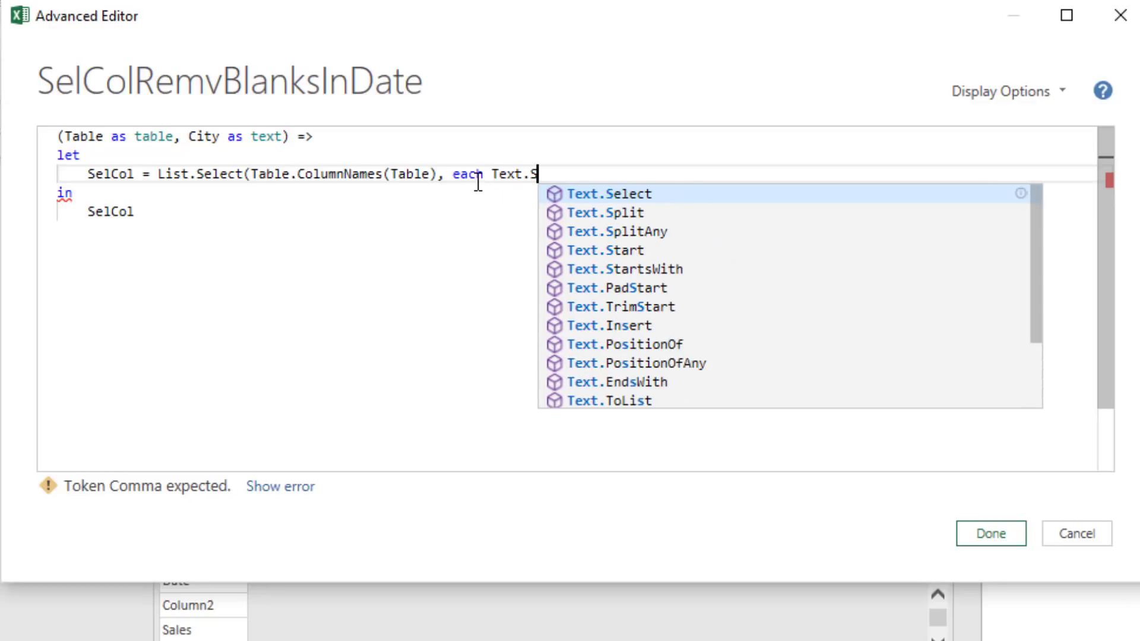
{"action": "key", "text": "Down"}
{"action": "key", "text": "Down"}
{"action": "key", "text": "Down"}
{"action": "key", "text": "Down"}
{"action": "key", "text": "Tab"}
{"action": "type", "text": "("}
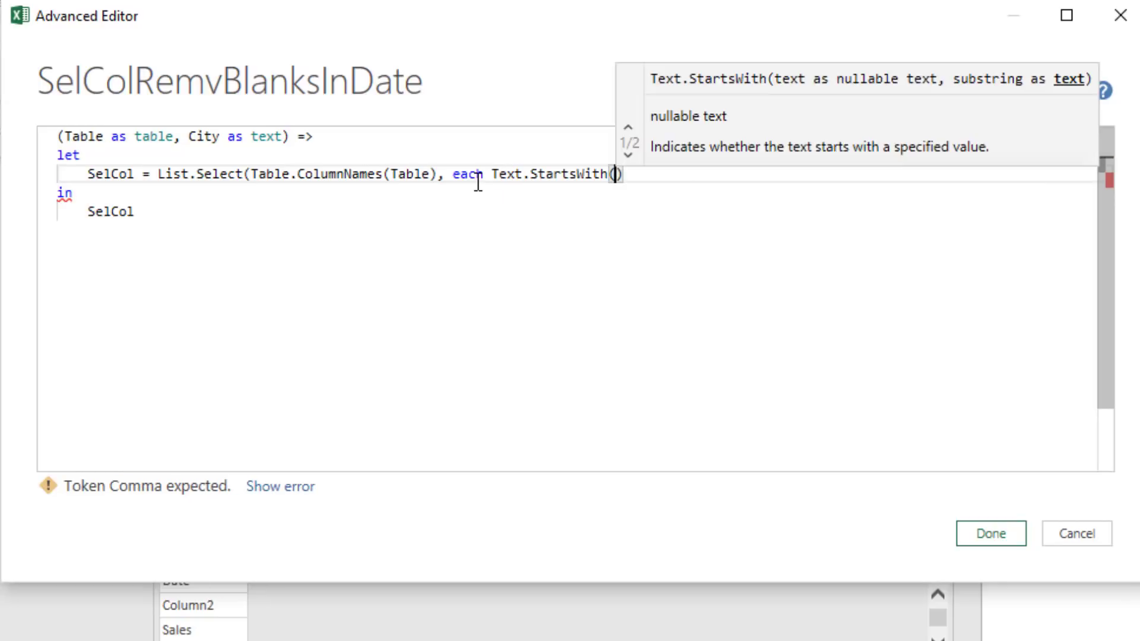
{"action": "key", "text": "Delete"}
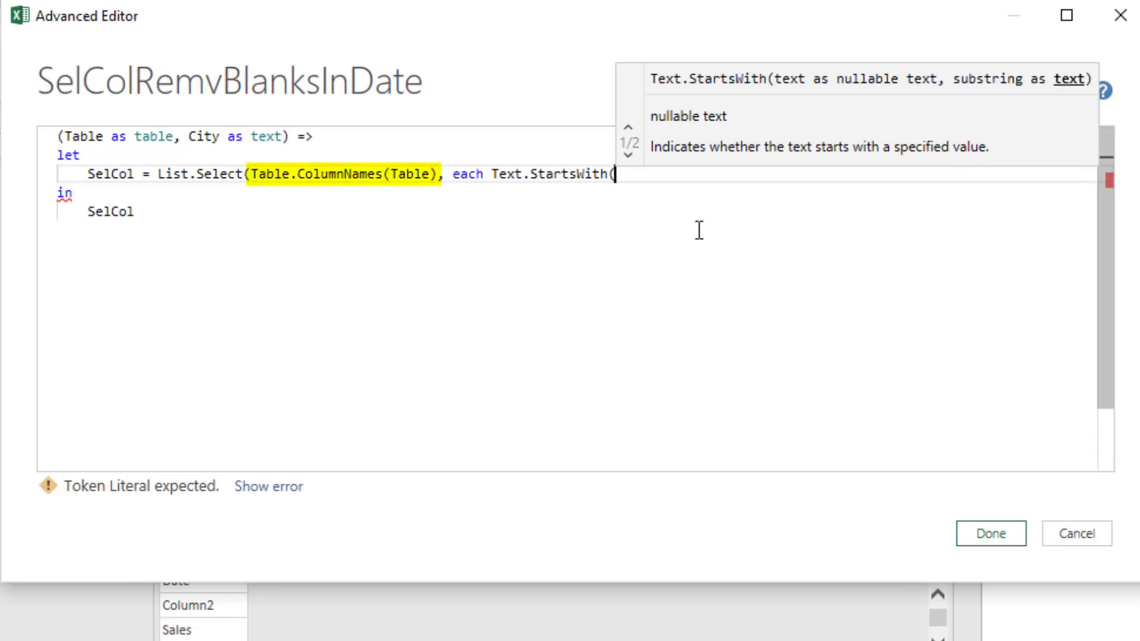
Step: Complete the Text.StartsWith call with the arguments _ and "Column", and insert not after each to negate the condition
{"action": "type", "text": "_"}
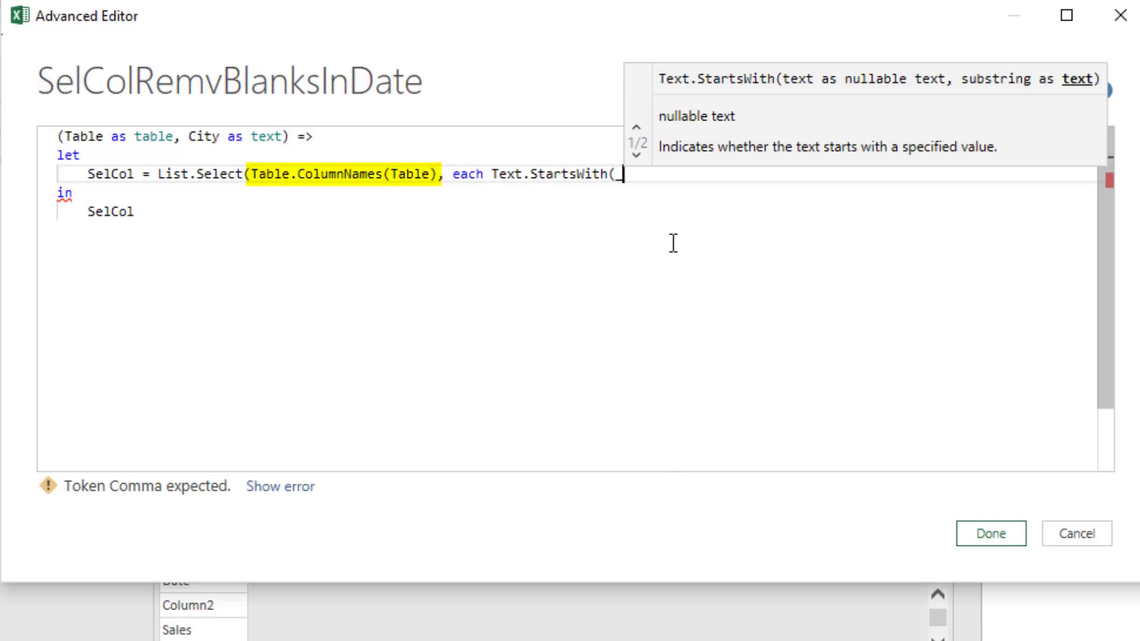
{"action": "type", "text": ",\"\""}
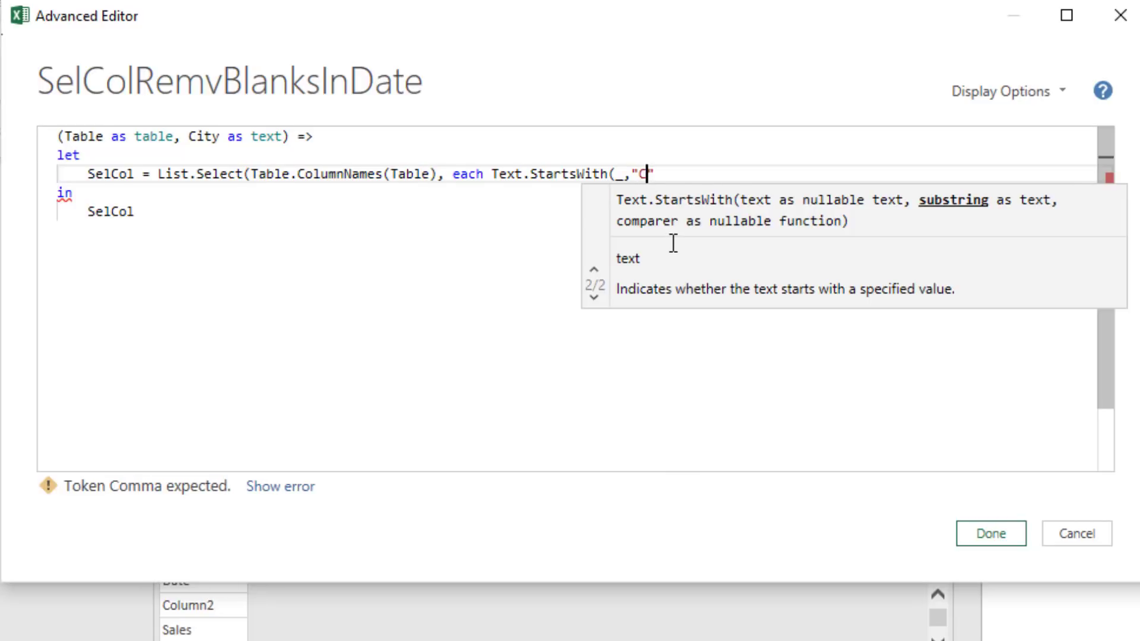
{"action": "type", "text": "Column\""}
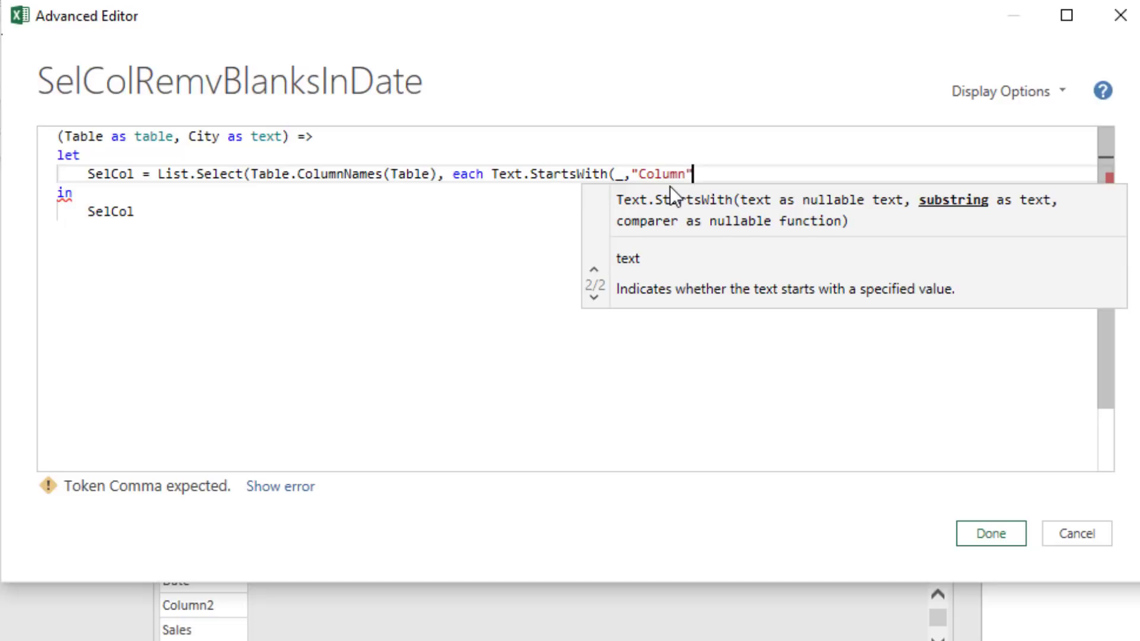
{"action": "type", "text": ")"}
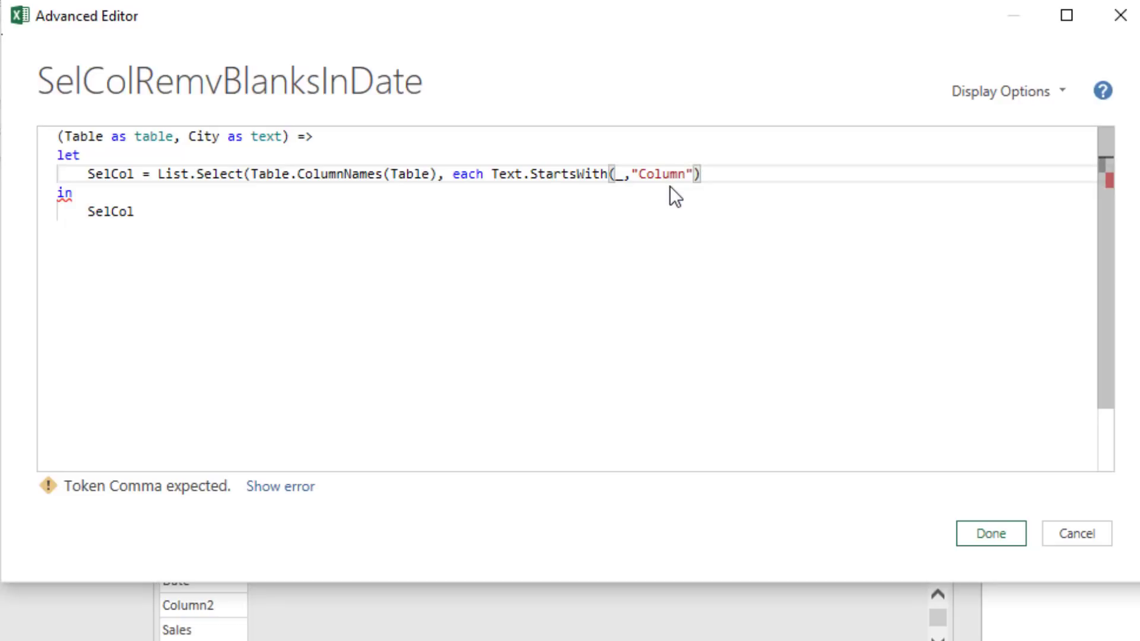
{"action": "left_click", "coordinate": [486, 177]}
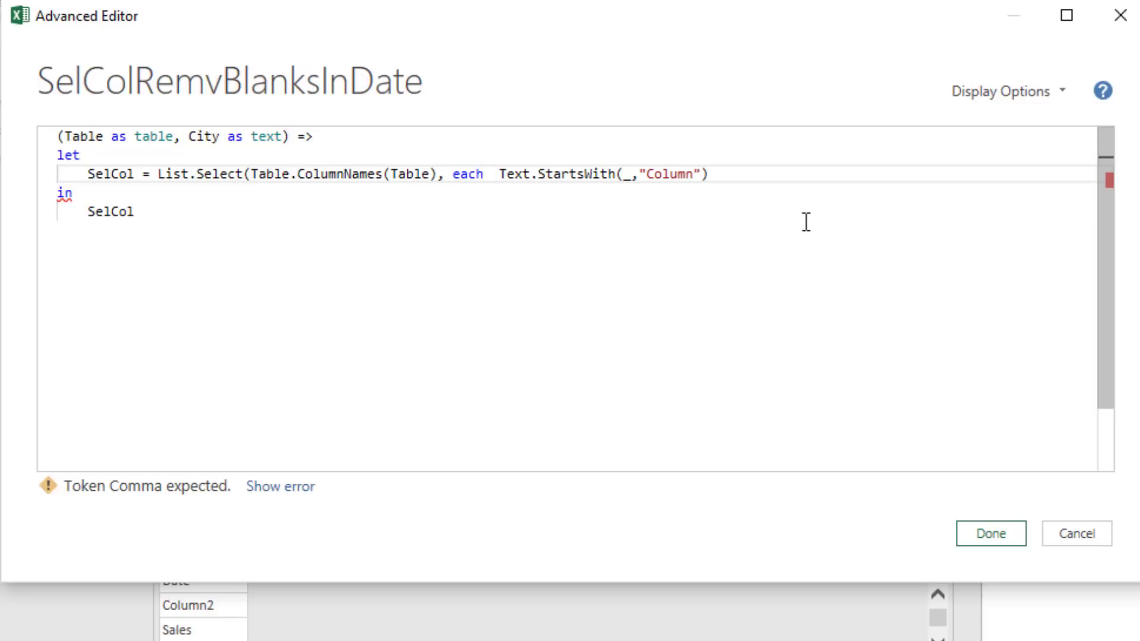
{"action": "type", "text": "not"}
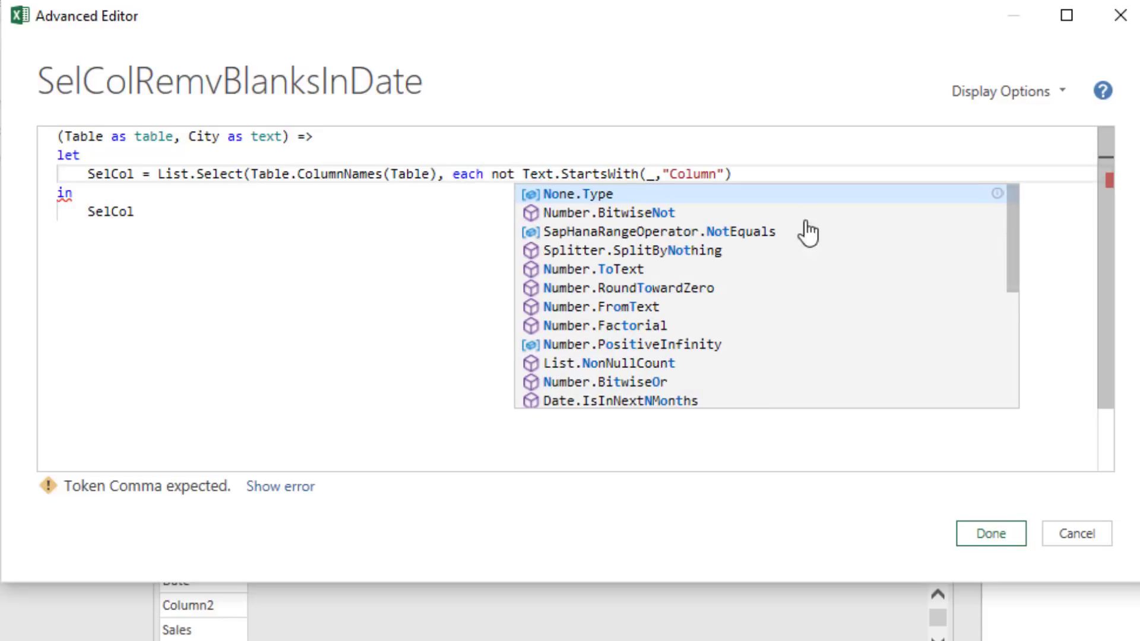
Step: Close the List.Select call in the SelCol step with a final parenthesis and apply the function code
{"action": "left_click", "coordinate": [749, 173]}
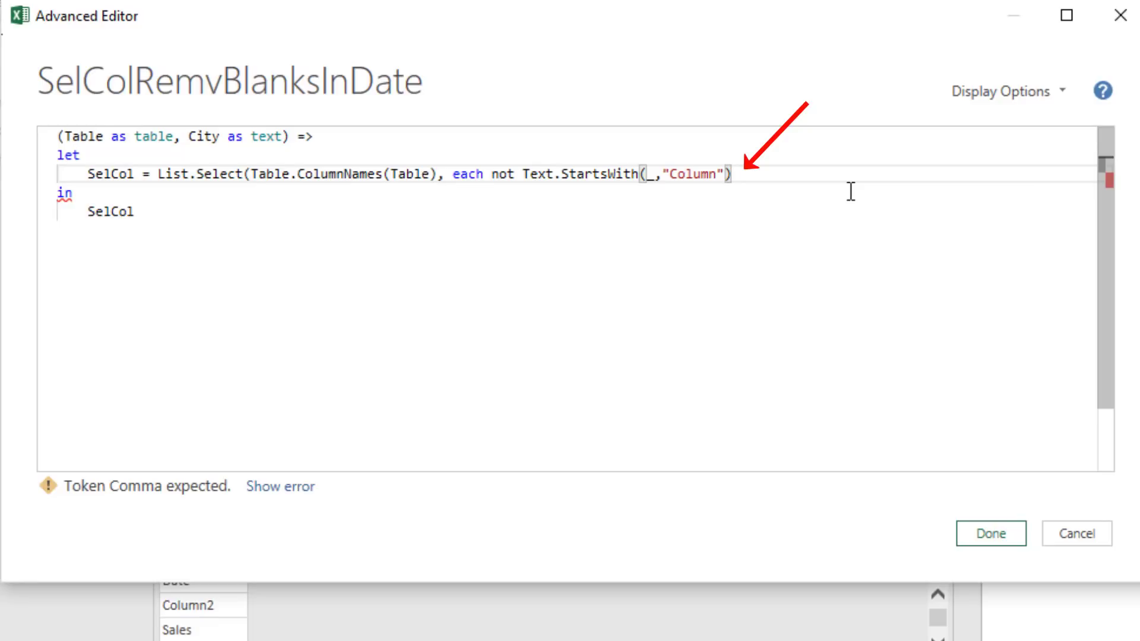
{"action": "type", "text": ")"}
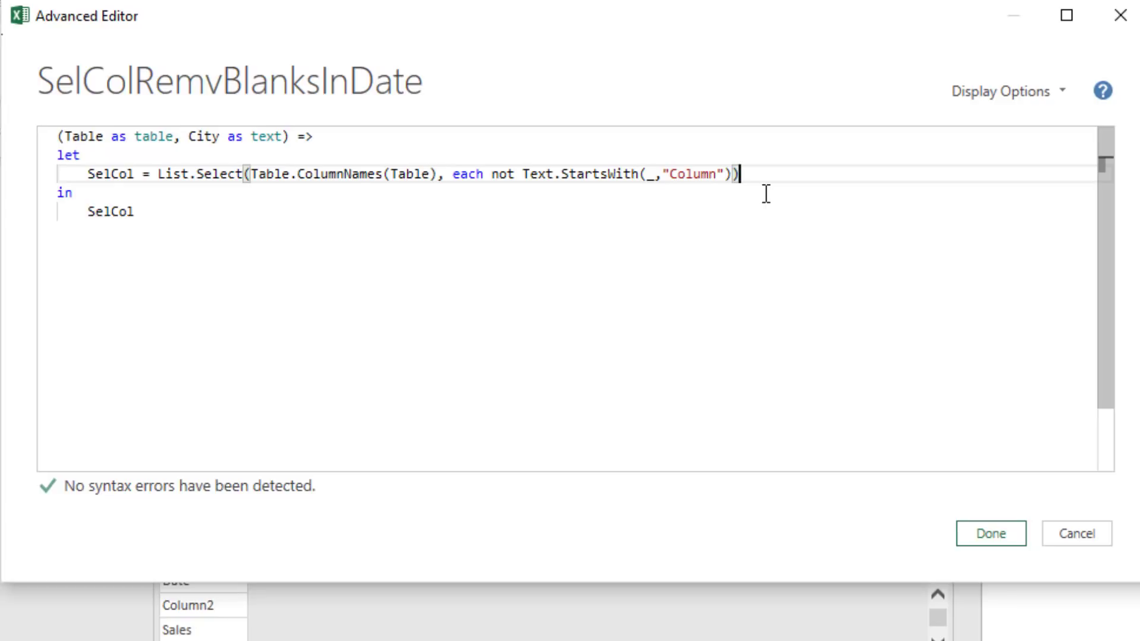
{"action": "left_click", "coordinate": [964, 536]}
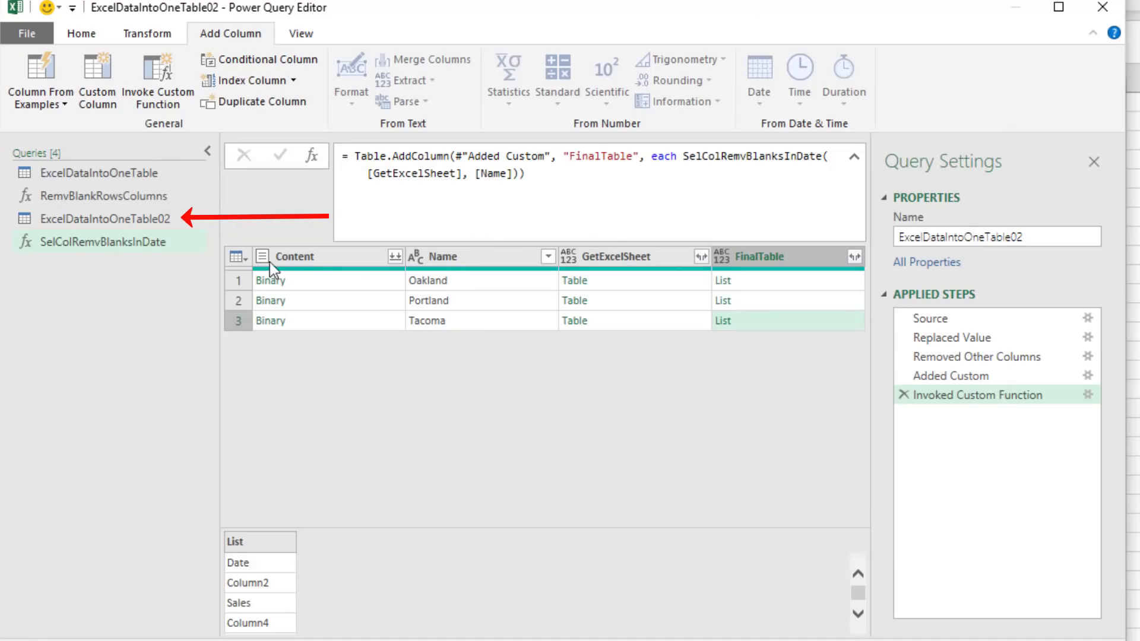
Step: In the ExcelDataIntoOneTable02 query, preview the filtered column-name lists in the FinalTable column
{"action": "left_click", "coordinate": [155, 221]}
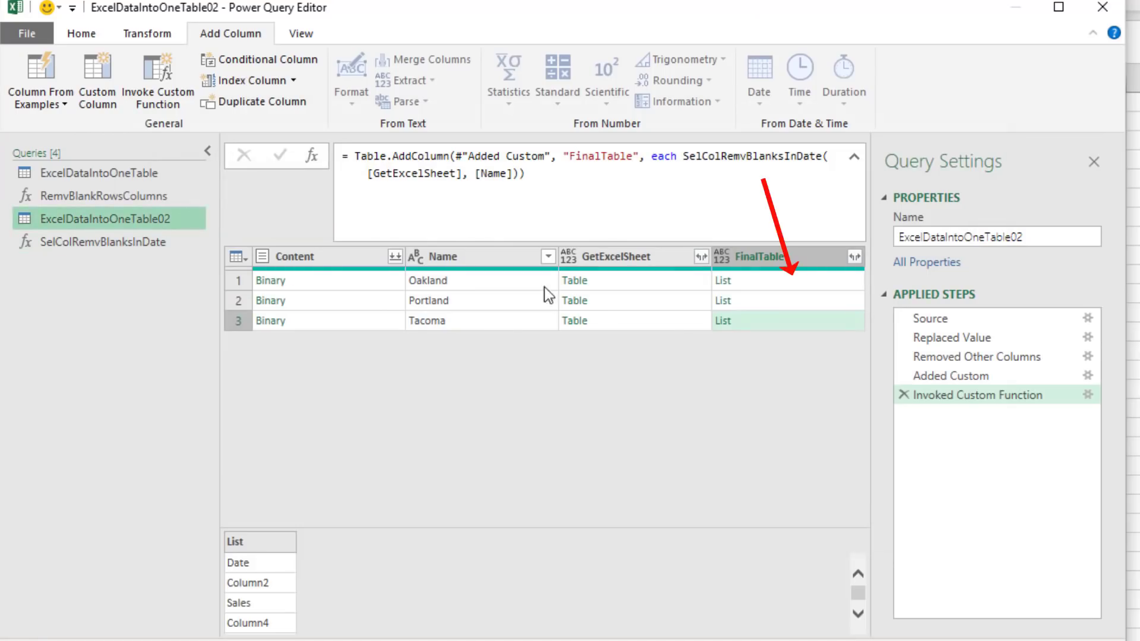
{"action": "left_click", "coordinate": [775, 279]}
{"action": "left_click", "coordinate": [763, 321]}
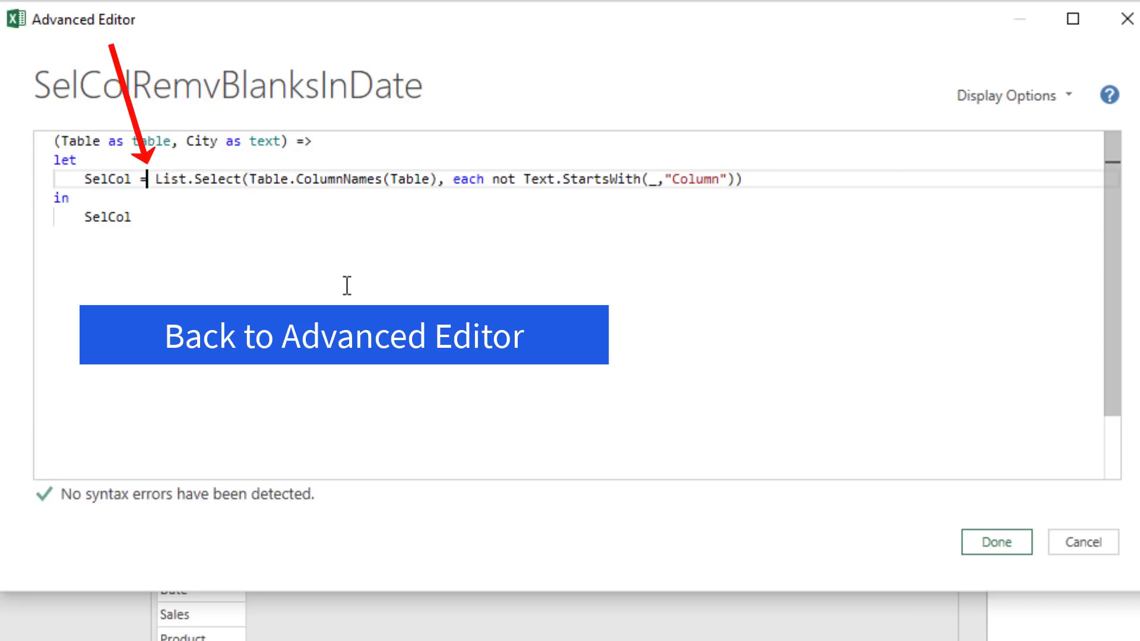
Step: Wrap the List.Select expression in the SelColRemvBlanksInDate function's SelCol step with Table.SelectColumns(Table, ...) and apply the code
{"action": "type", "text": "Table.Sel List.Select(Table.ColumnNames(Table), each not Text.StartsWith(_,\"Column"}
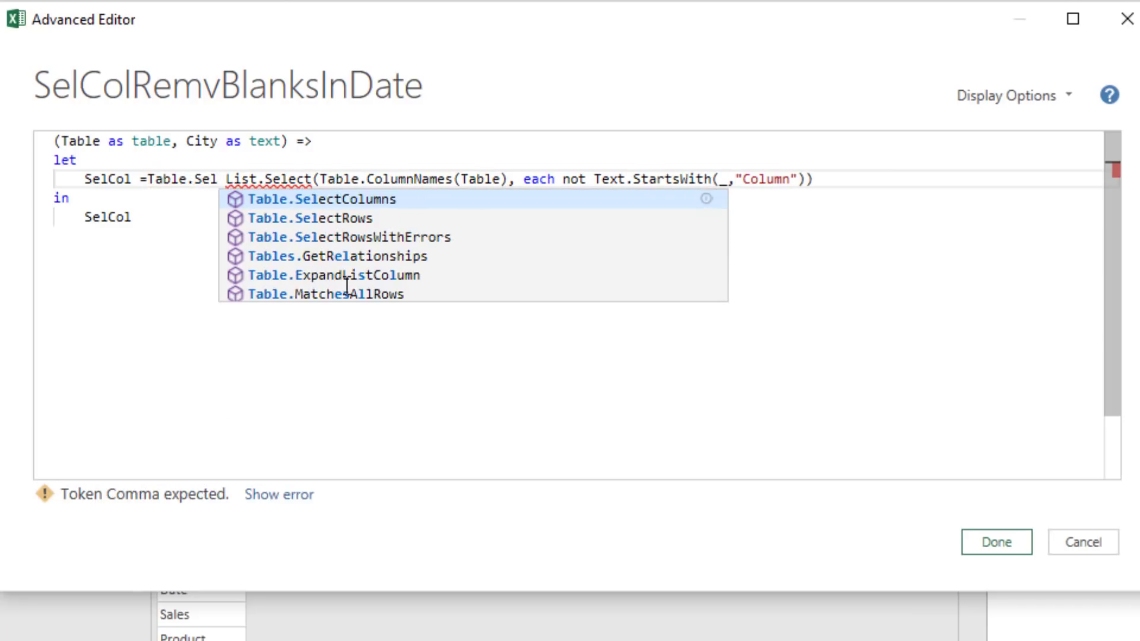
{"action": "key", "text": "Tab"}
{"action": "type", "text": "("}
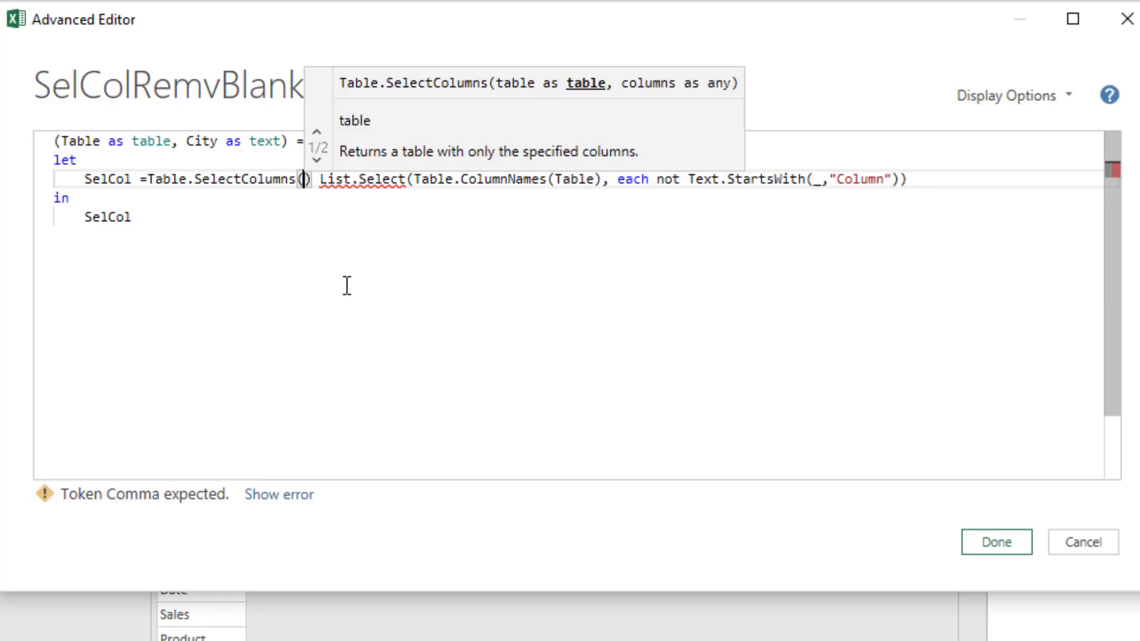
{"action": "key", "text": "Delete"}
{"action": "type", "text": "Table"}
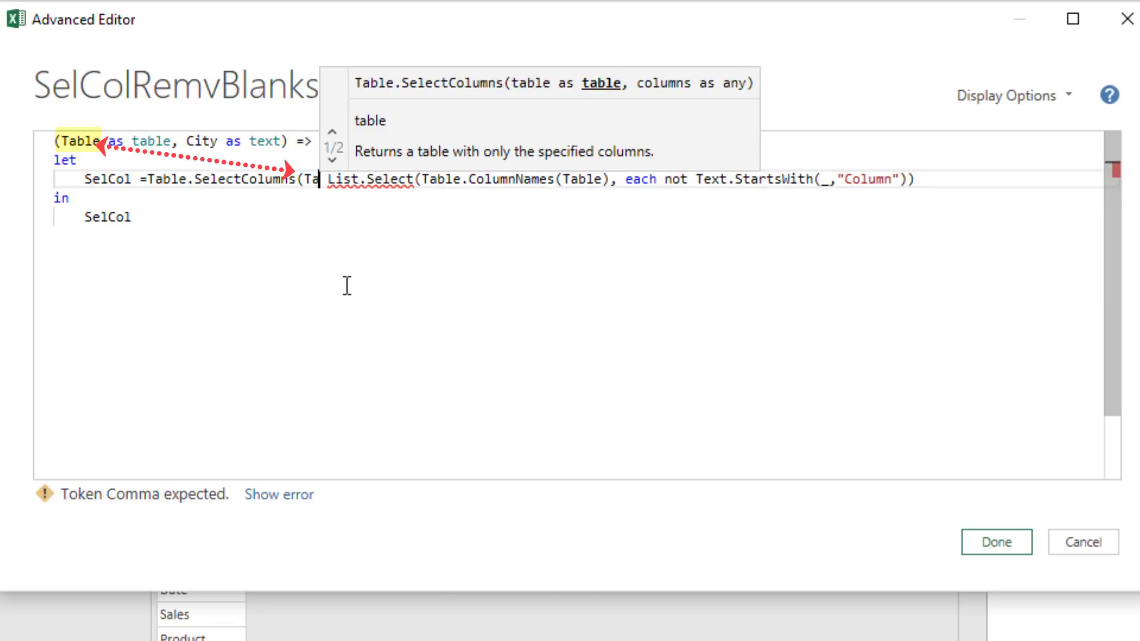
{"action": "type", "text": ","}
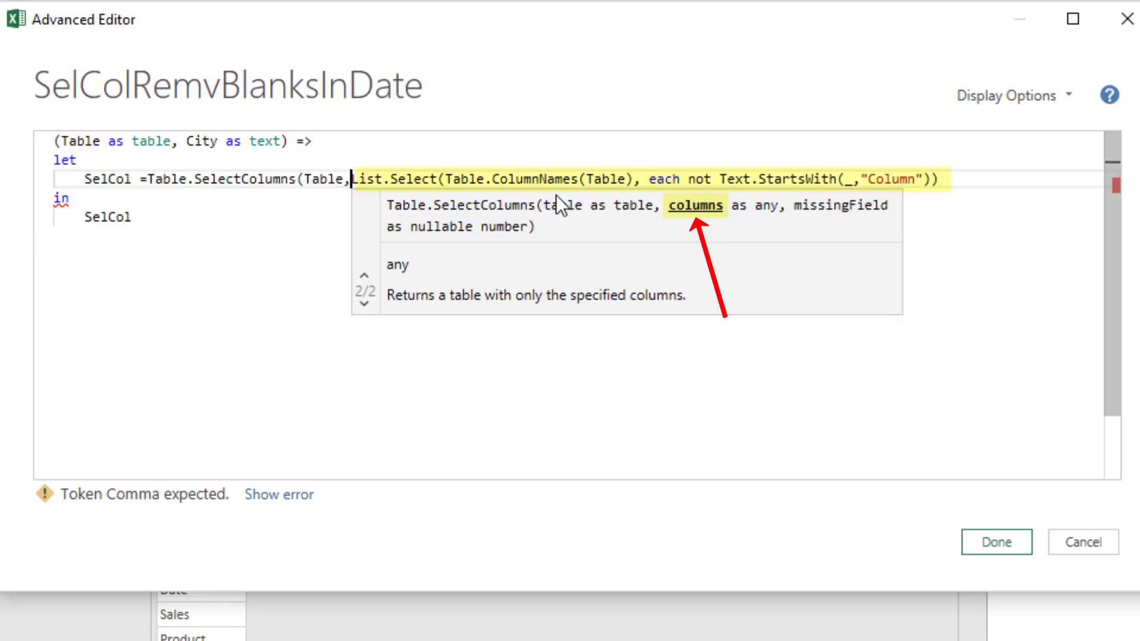
{"action": "left_click", "coordinate": [953, 178]}
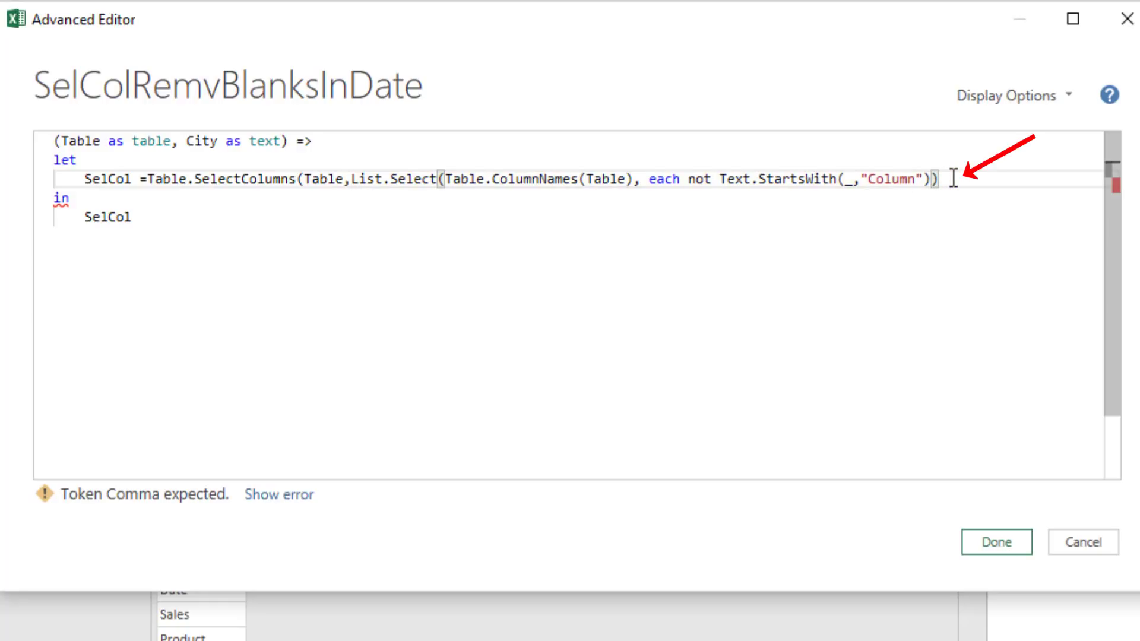
{"action": "type", "text": ")"}
{"action": "left_click", "coordinate": [997, 542]}
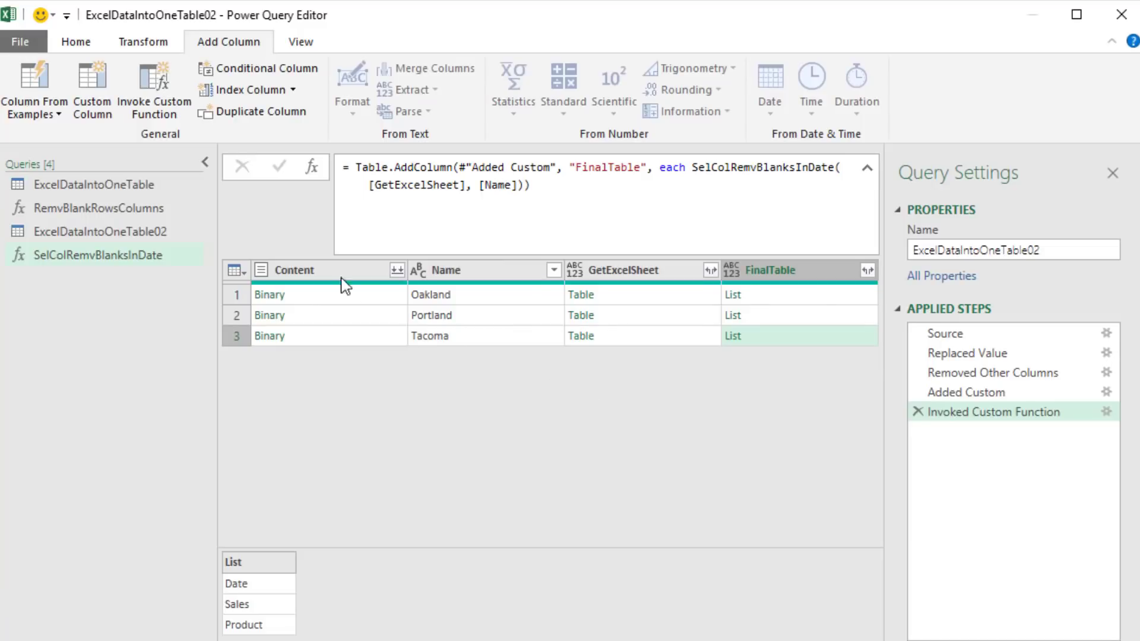
Step: Preview the FinalTable tables for Oakland, Portland and Tacoma in ExcelDataIntoOneTable02, then check Portland's rows again for blanks
{"action": "left_click", "coordinate": [800, 296]}
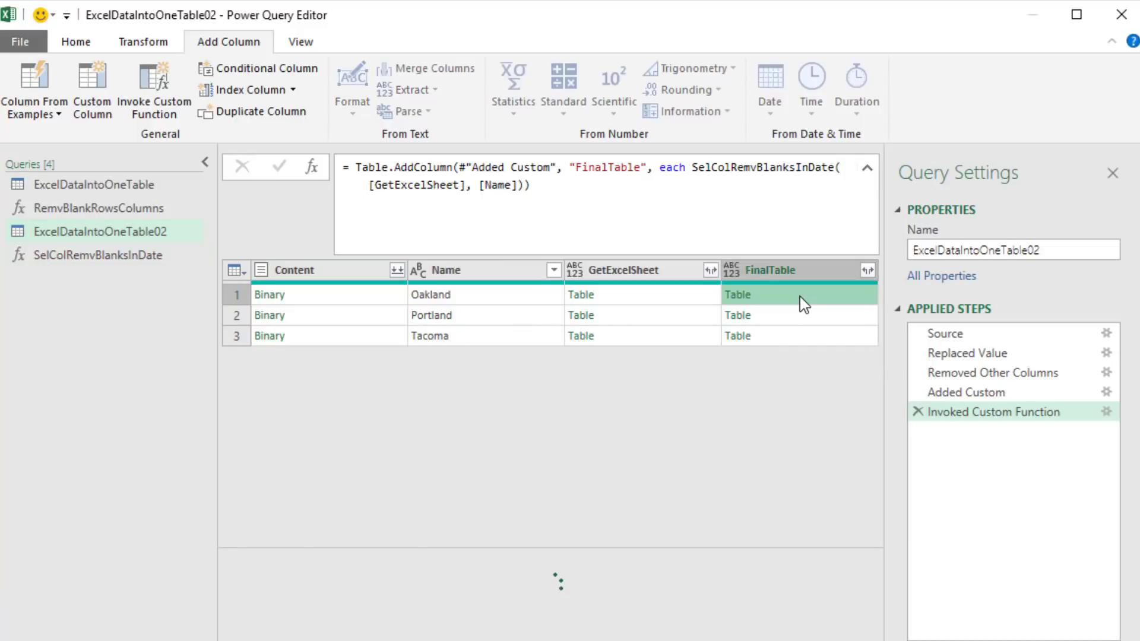
{"action": "left_click", "coordinate": [773, 317]}
{"action": "left_click", "coordinate": [773, 337]}
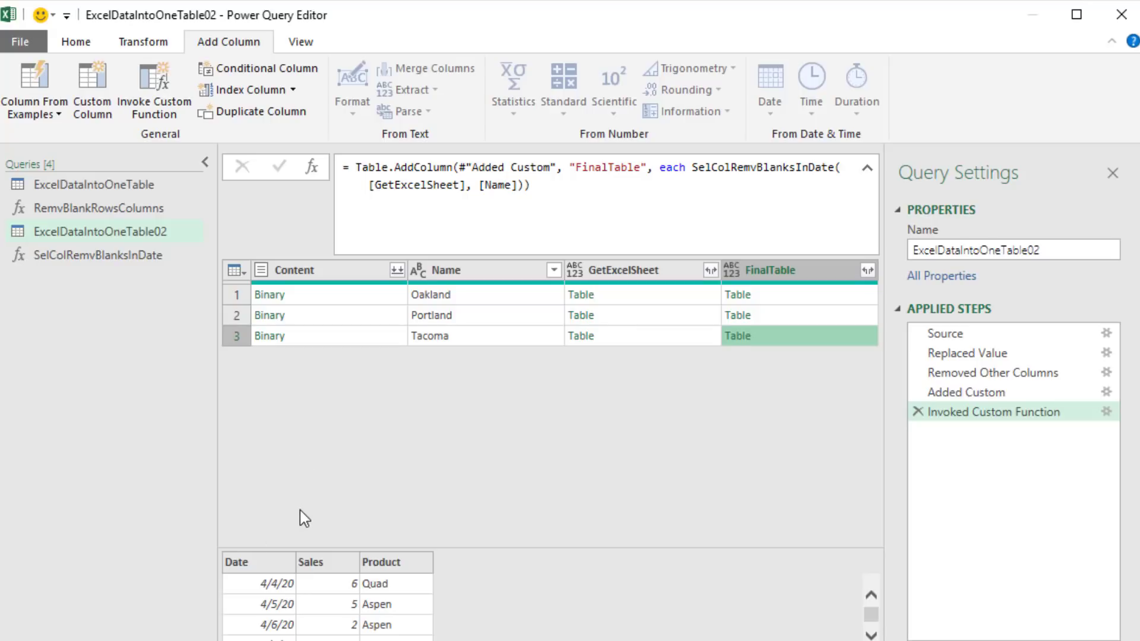
{"action": "left_click", "coordinate": [788, 321]}
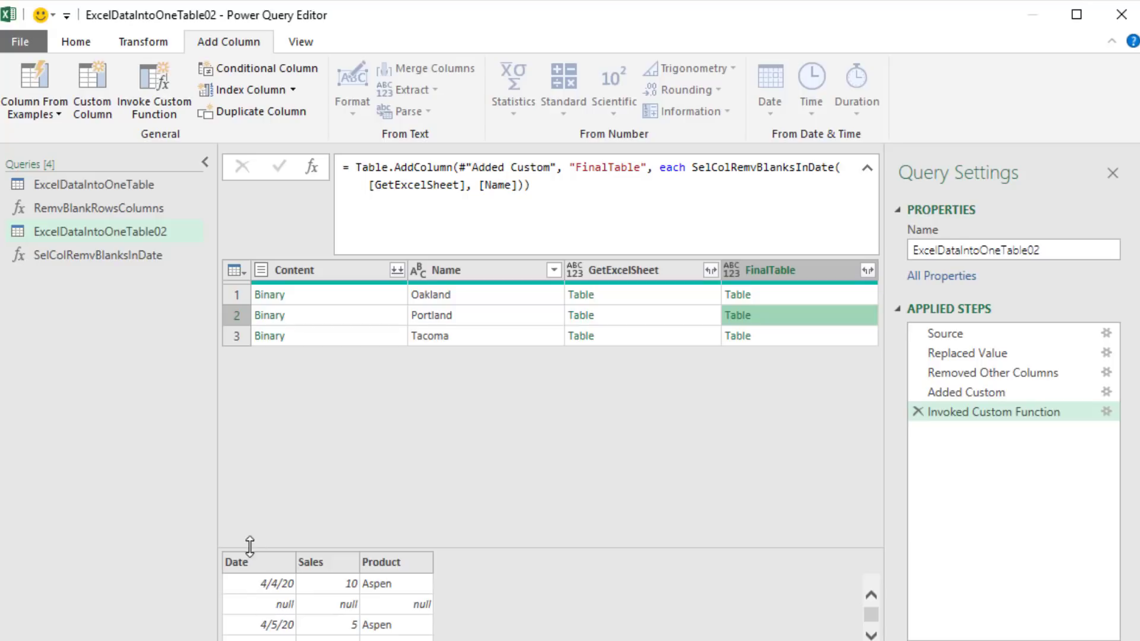
Step: Reopen the SelColRemvBlanksInDate code and start a new step below SelCol with SelRows =, separating the steps with a comma
{"action": "right_click", "coordinate": [133, 259]}
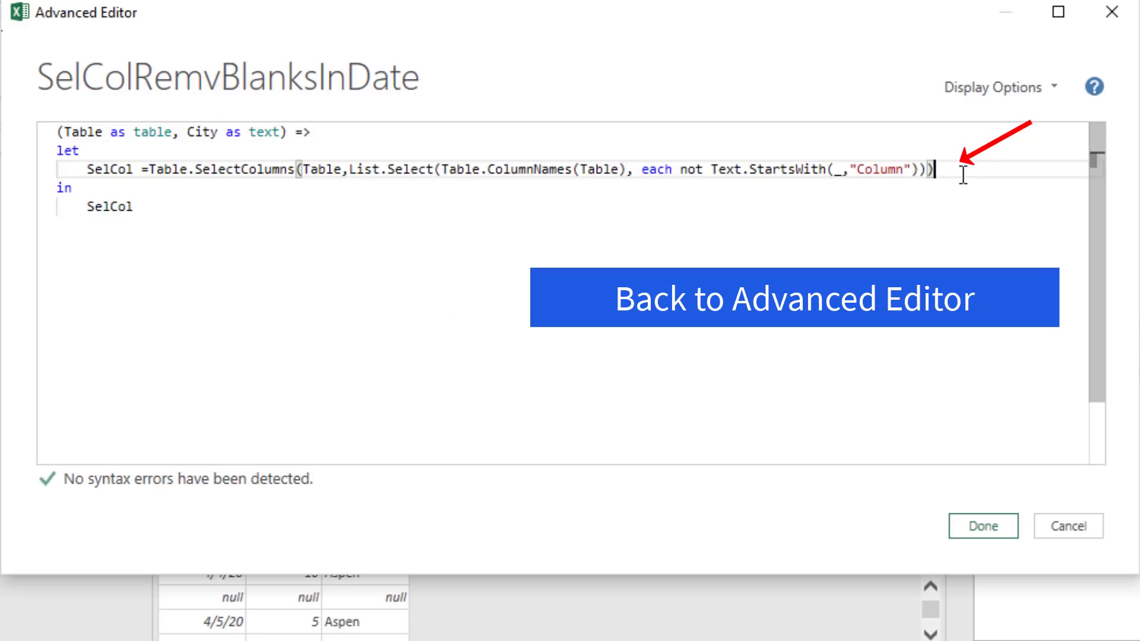
{"action": "type", "text": ","}
{"action": "key", "text": "Return"}
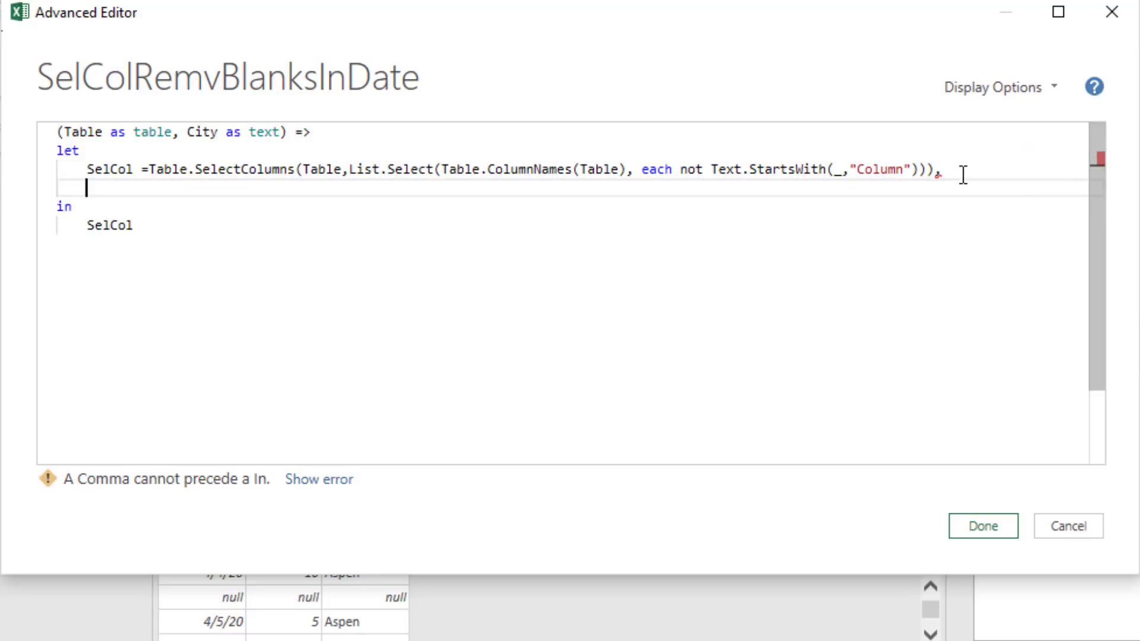
{"action": "type", "text": "SelRows "}
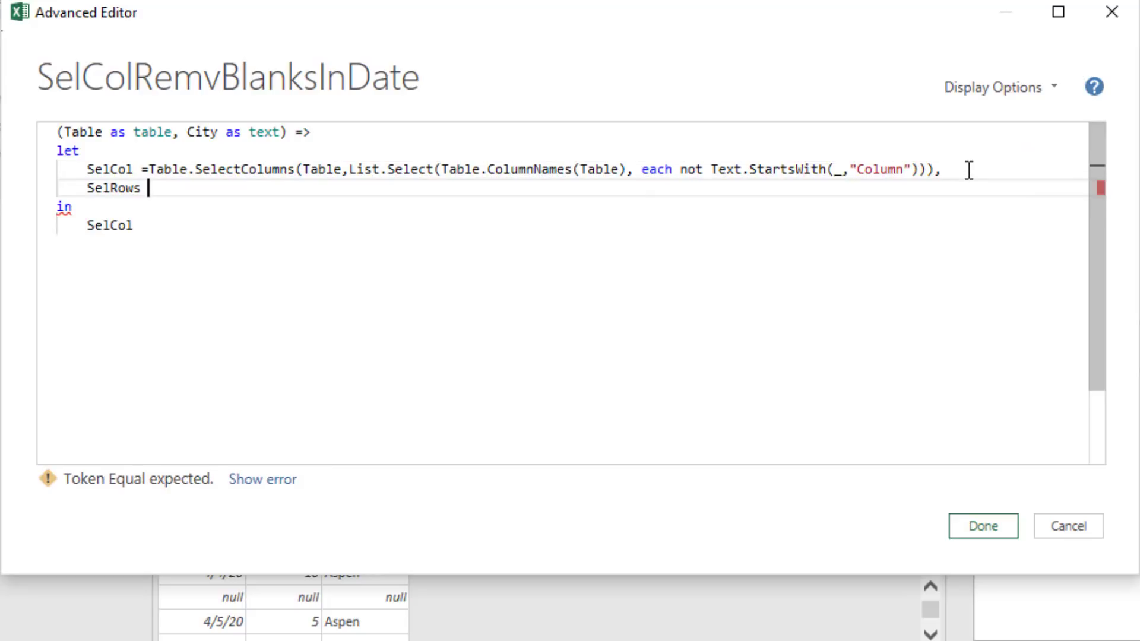
{"action": "type", "text": "="}
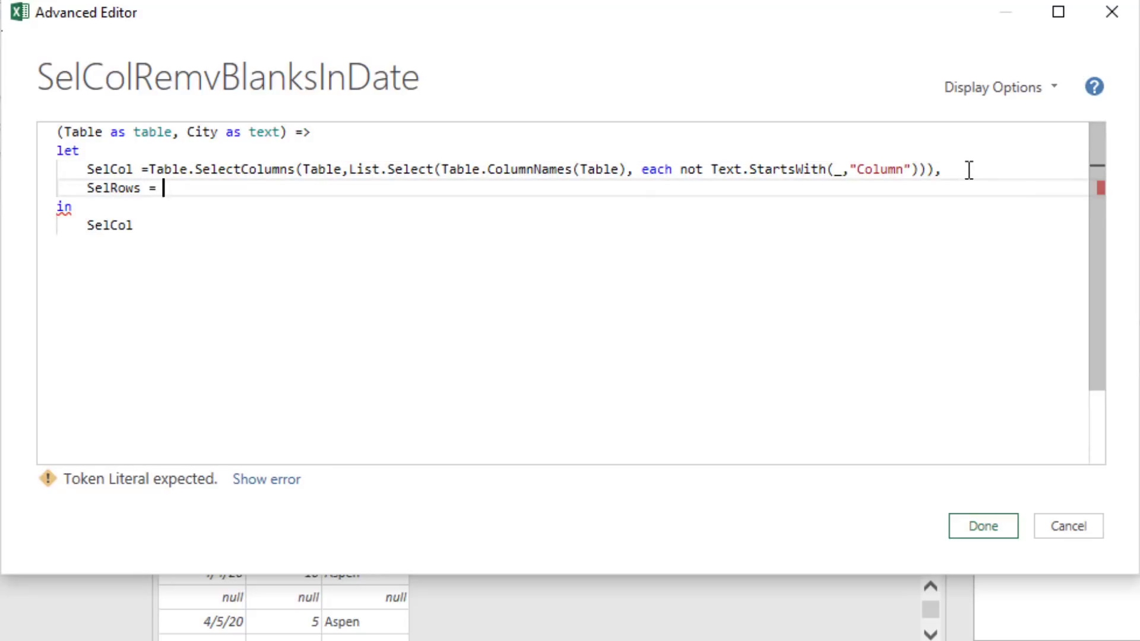
Step: Replace the SelCol output after in with a copy of the SelRows step name
{"action": "double_click", "coordinate": [112, 189]}
{"action": "key", "text": "ctrl+c"}
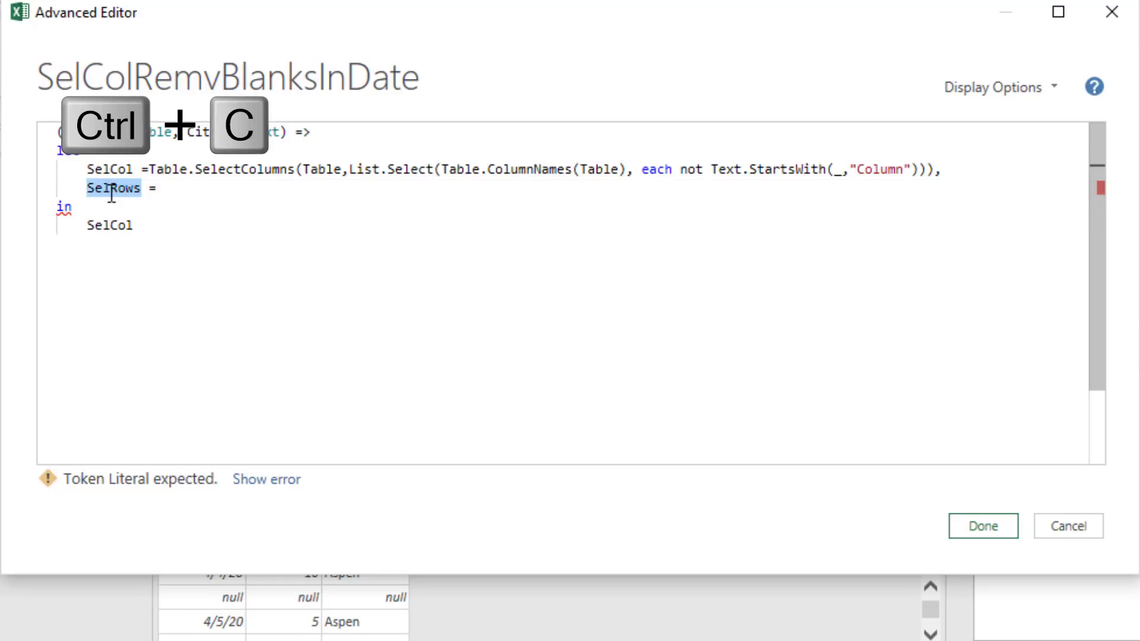
{"action": "double_click", "coordinate": [114, 225]}
{"action": "key", "text": "ctrl+v"}
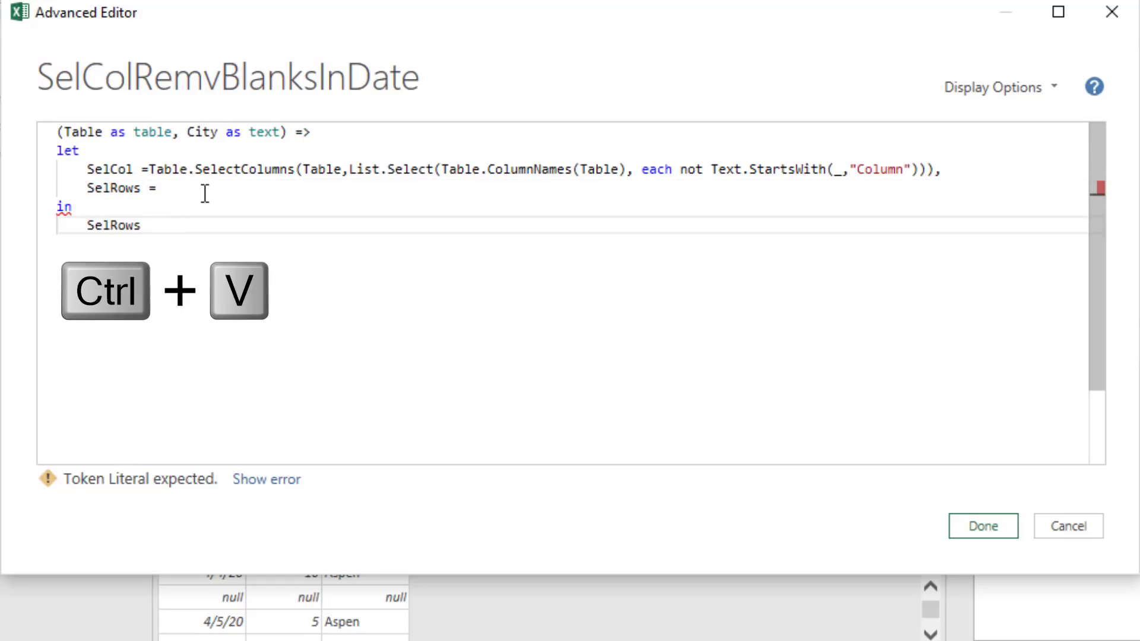
Step: Begin the SelRows expression with Table.SelectRows(, without a closing parenthesis
{"action": "left_click", "coordinate": [205, 194]}
{"action": "type", "text": "Table.S"}
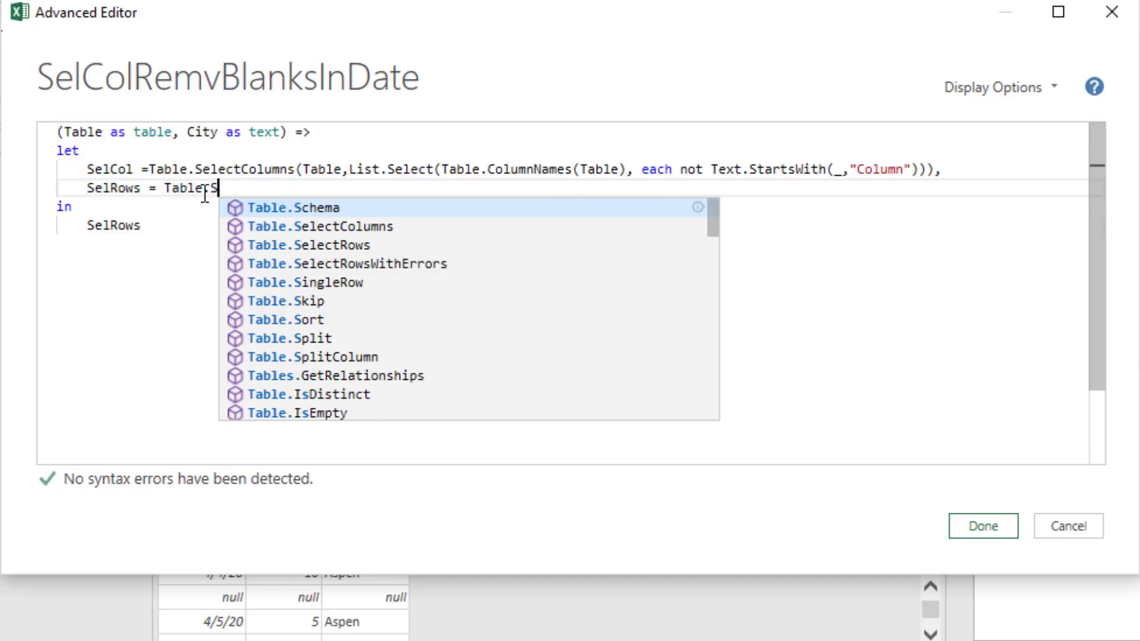
{"action": "key", "text": "Down"}
{"action": "key", "text": "Down"}
{"action": "key", "text": "Tab"}
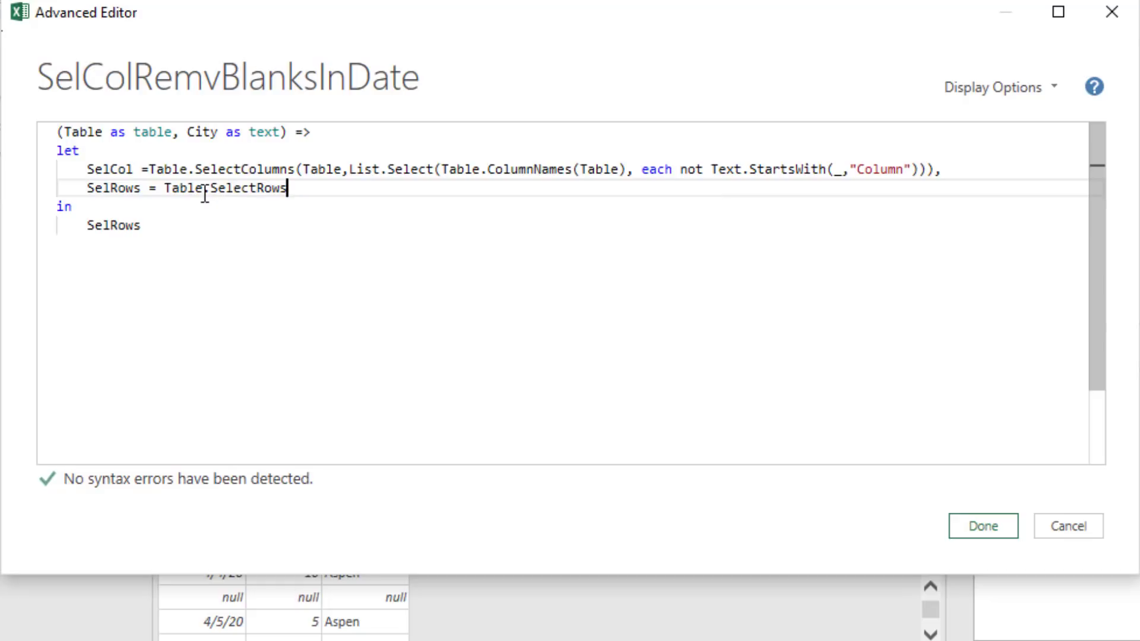
{"action": "type", "text": "("}
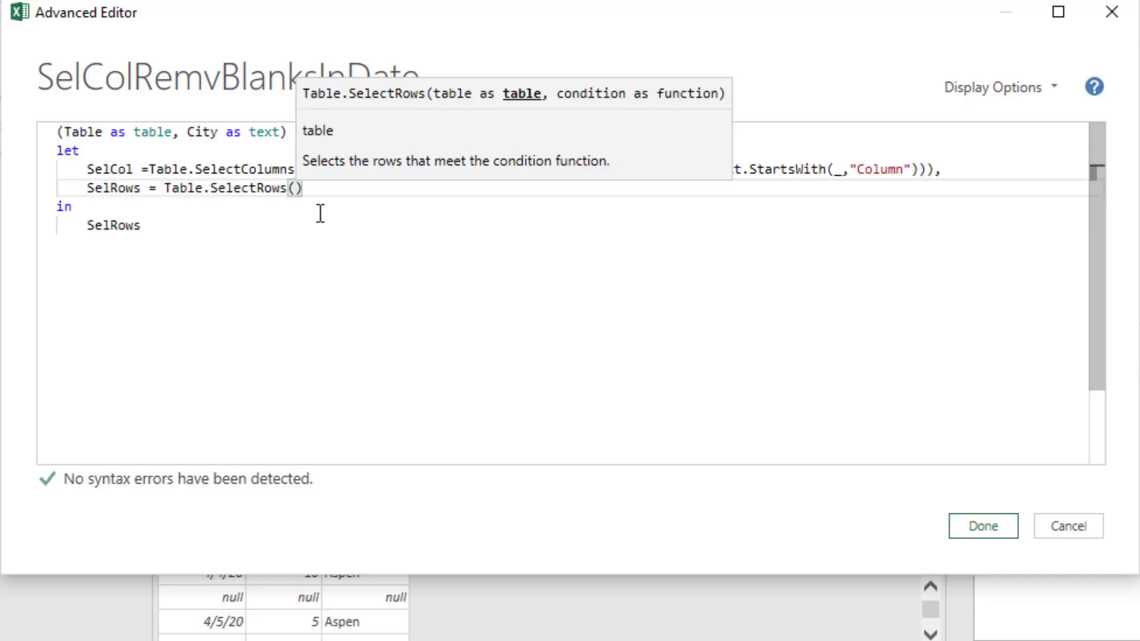
{"action": "key", "text": "Delete"}
Step: Copy the SelCol step name in as the first argument of Table.SelectRows, followed by a comma
{"action": "double_click", "coordinate": [109, 170]}
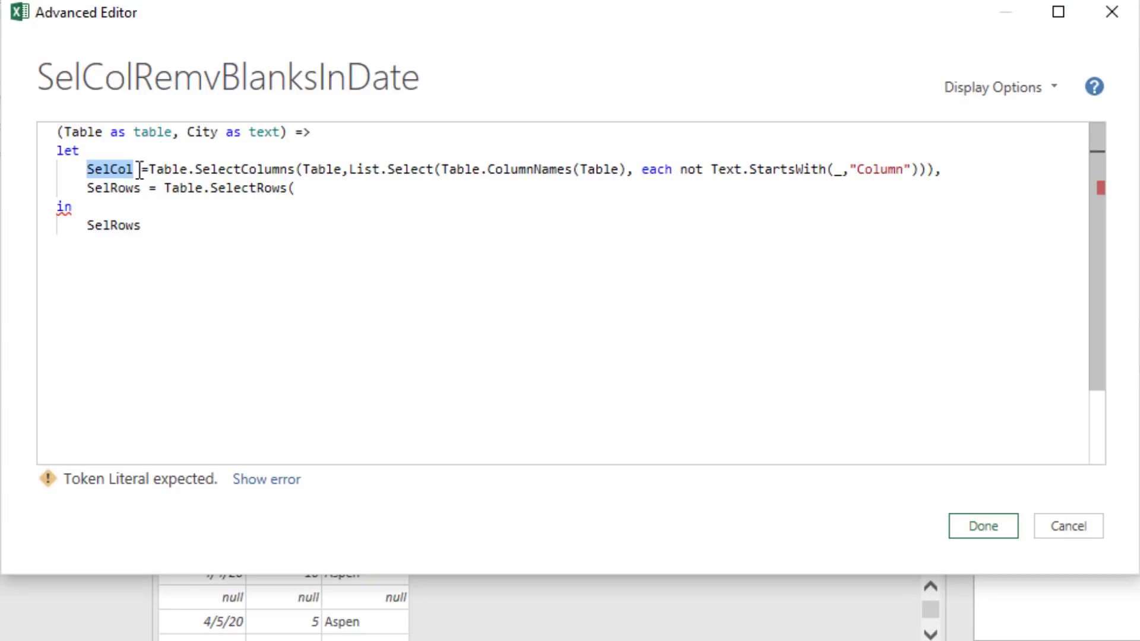
{"action": "key", "text": "ctrl+c"}
{"action": "left_click", "coordinate": [379, 201]}
{"action": "key", "text": "ctrl+v"}
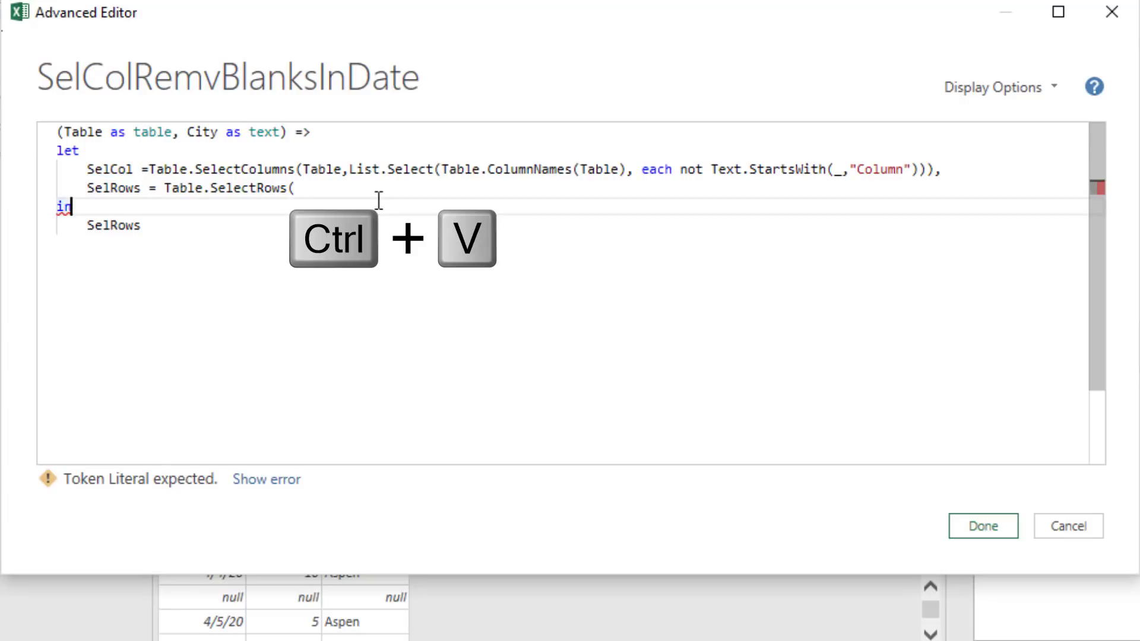
{"action": "left_click", "coordinate": [342, 191]}
{"action": "key", "text": "ctrl+v"}
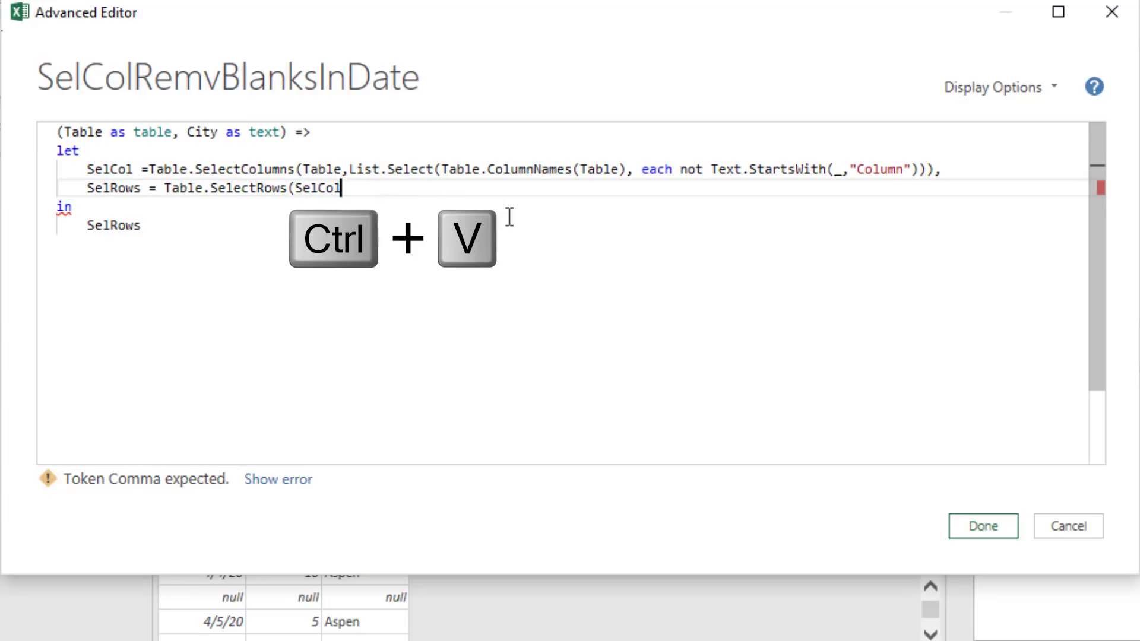
{"action": "type", "text": ","}
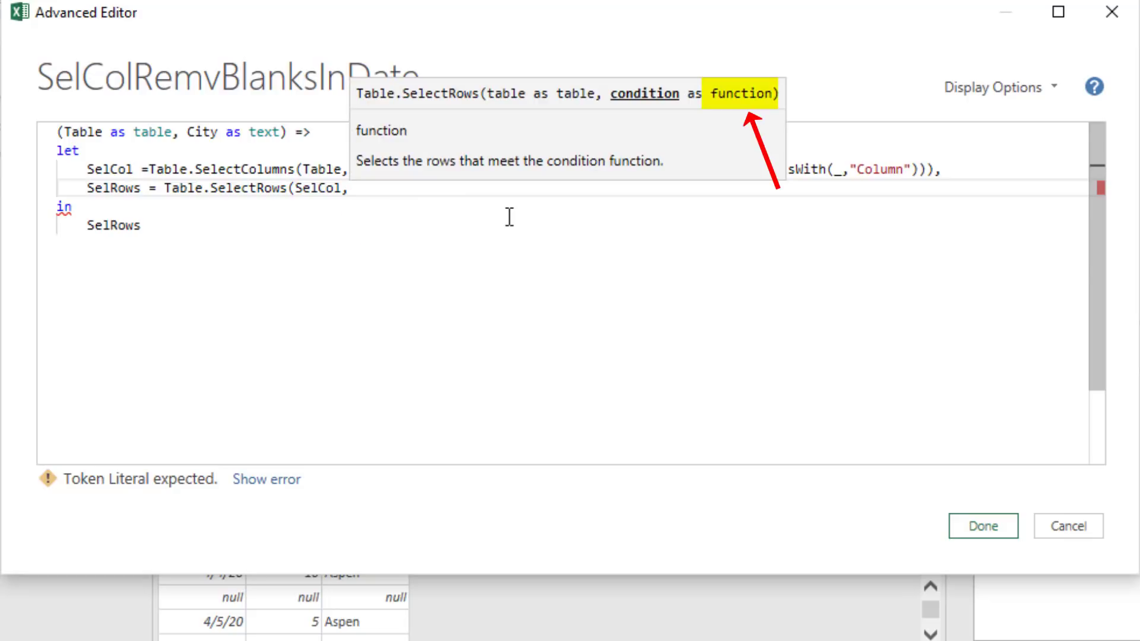
Step: Add each Record.Field(_,"Date") as the condition argument of Table.SelectRows in the SelRows step
{"action": "type", "text": " each "}
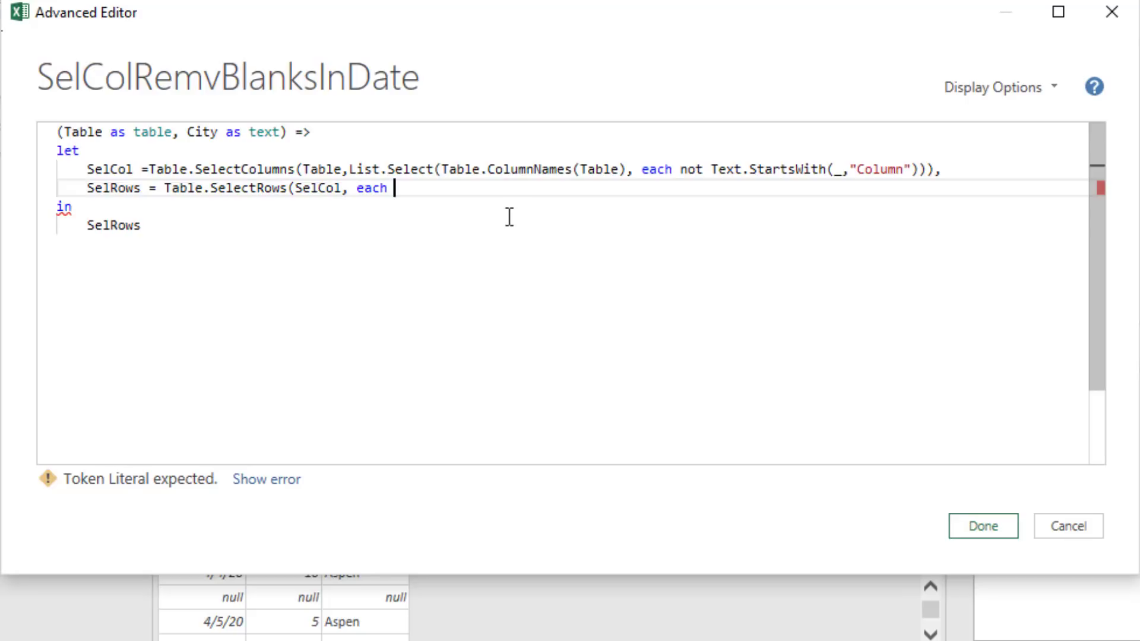
{"action": "type", "text": "_"}
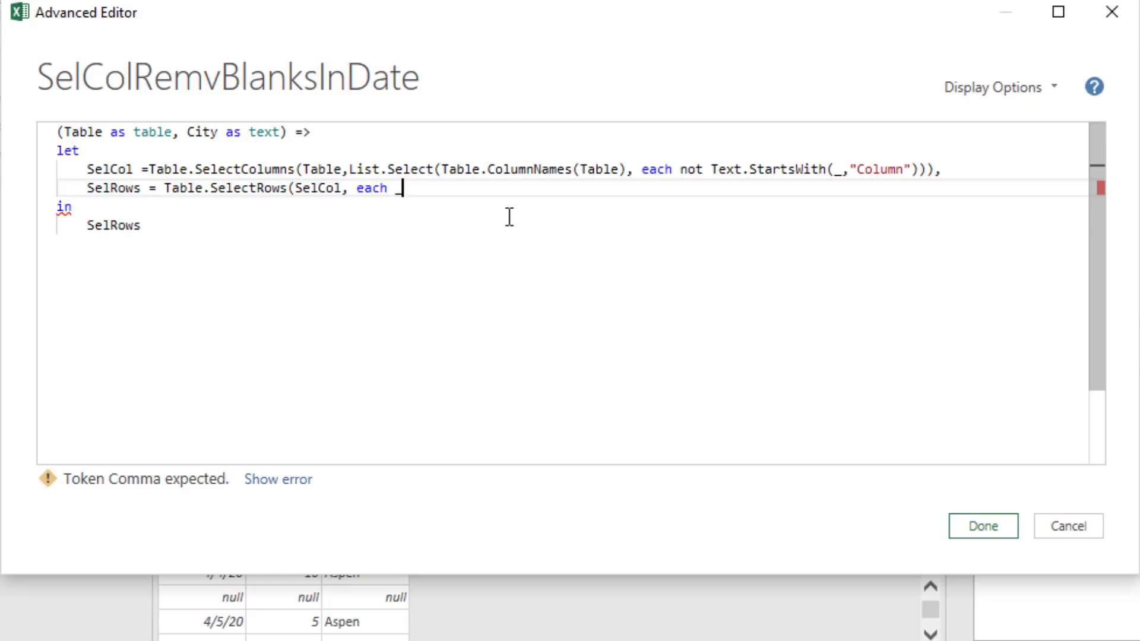
{"action": "key", "text": "BackSpace"}
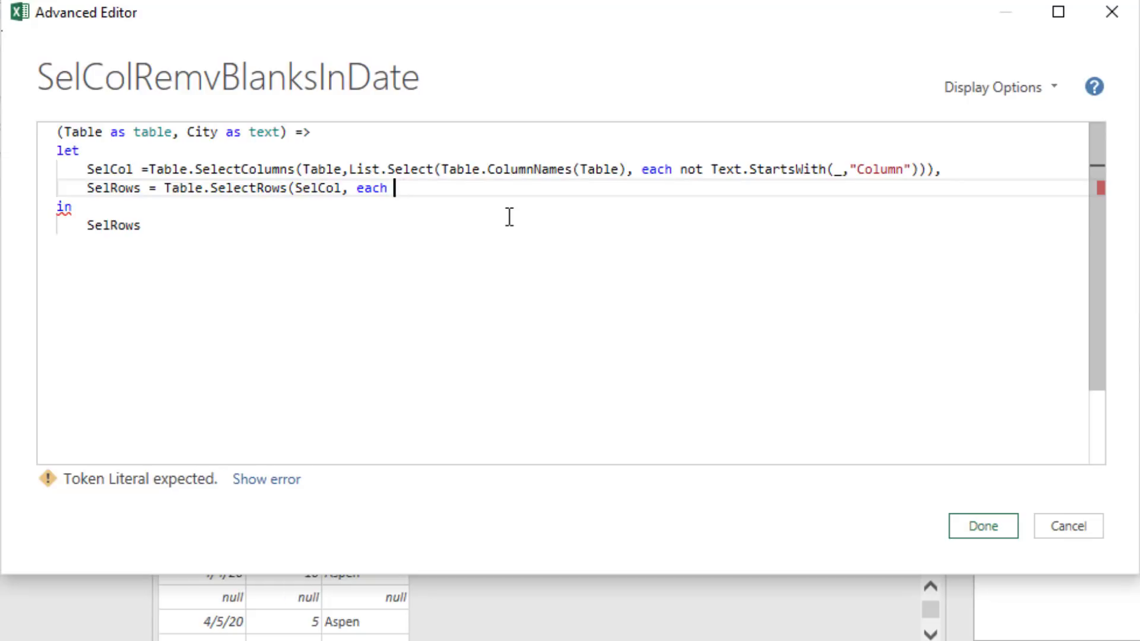
{"action": "type", "text": "Recor"}
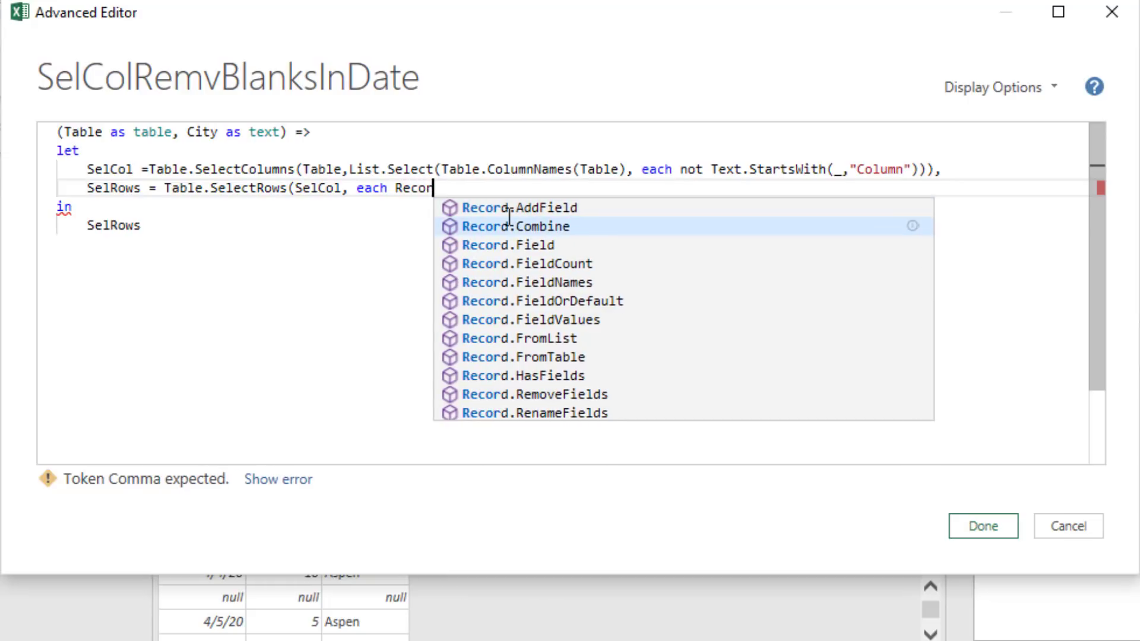
{"action": "key", "text": "Down"}
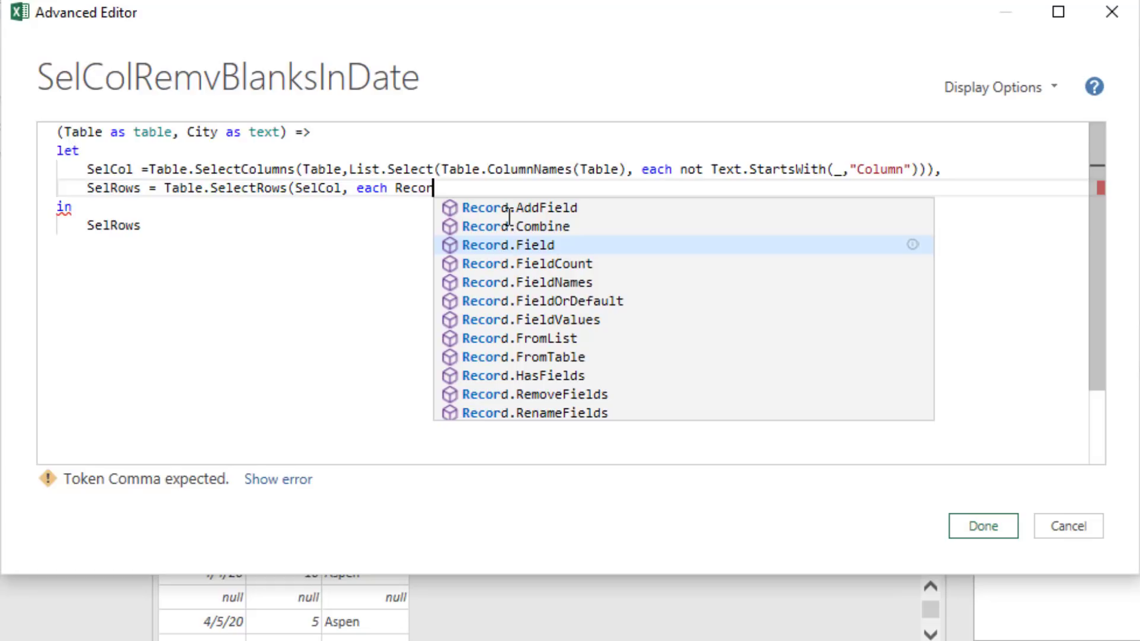
{"action": "key", "text": "Tab"}
{"action": "type", "text": "("}
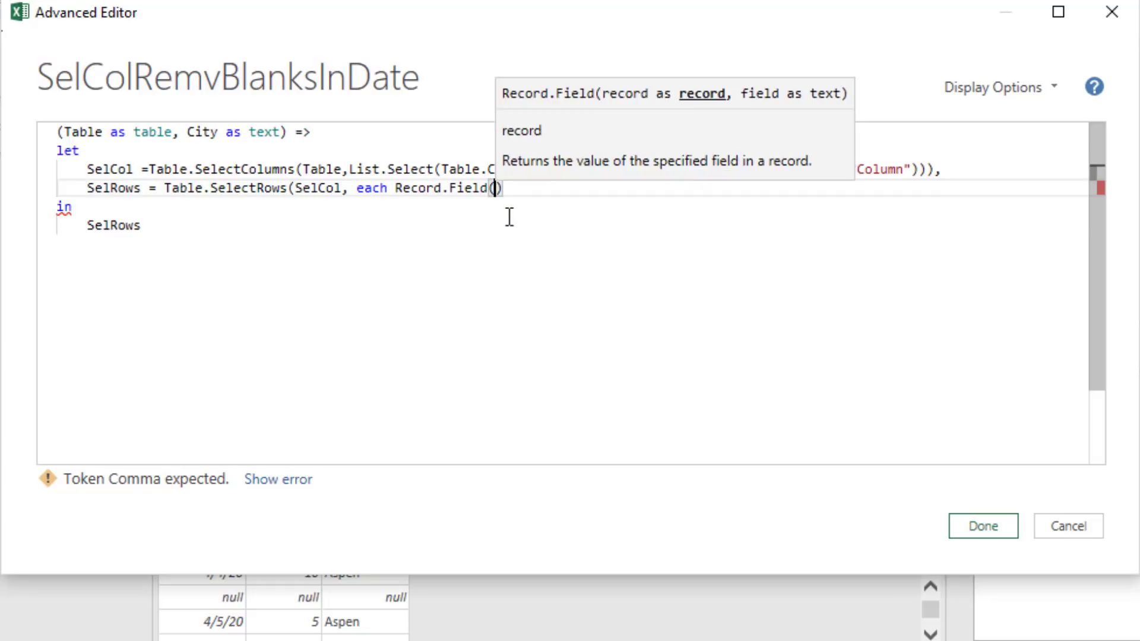
{"action": "type", "text": "_"}
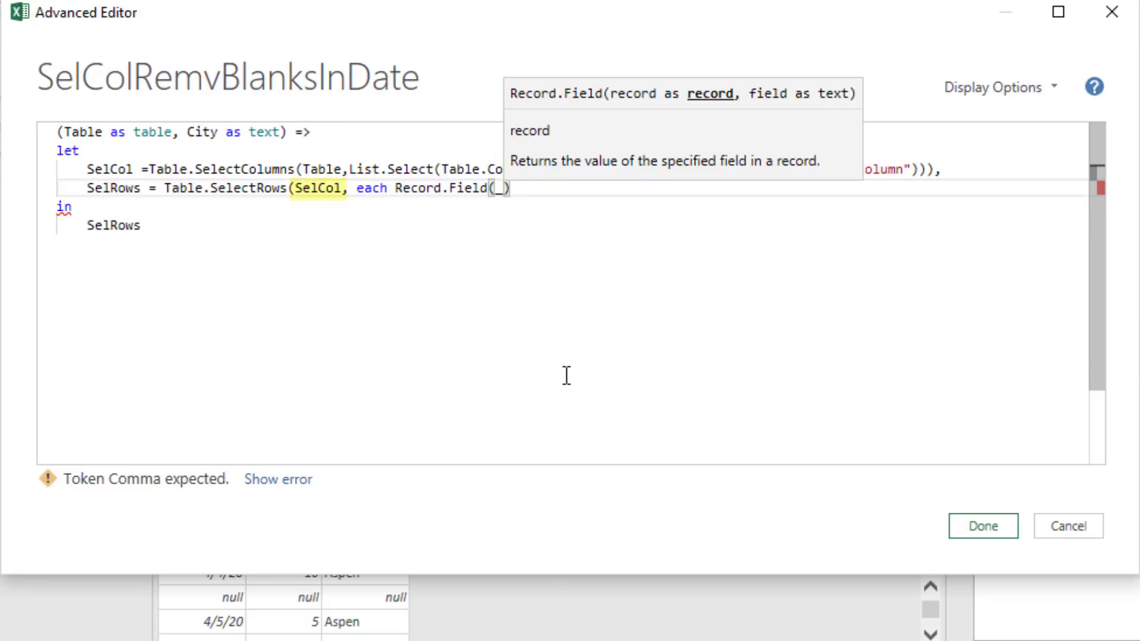
{"action": "type", "text": ","}
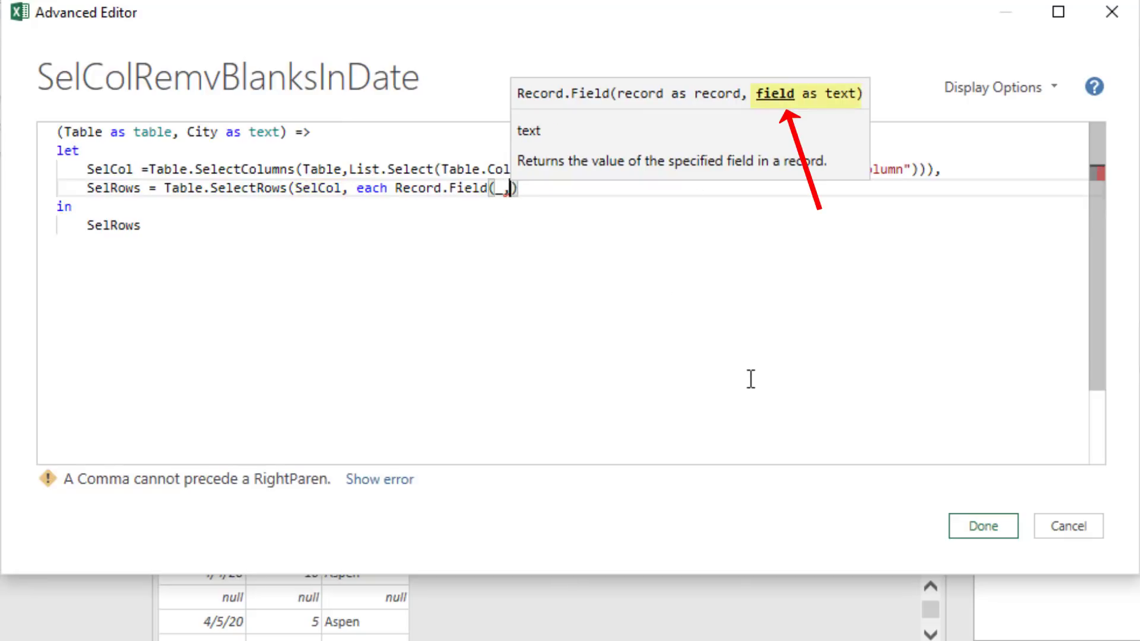
{"action": "type", "text": "\"Date\""}
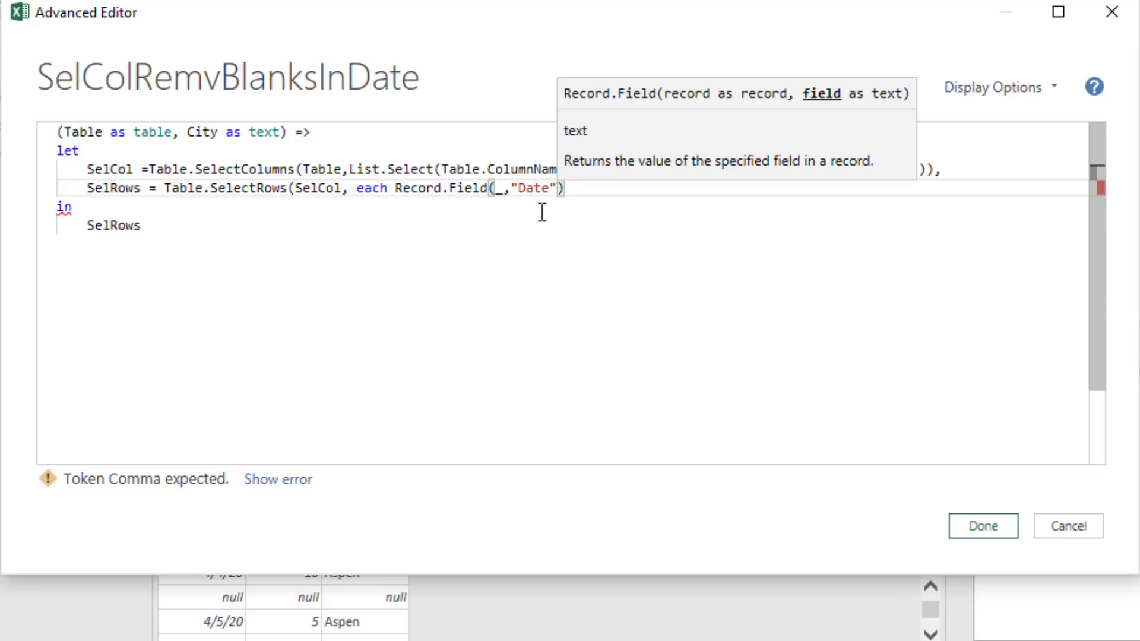
Step: Complete the SelRows condition after Record.Field with <>null and close the Table.SelectRows parenthesis
{"action": "left_click", "coordinate": [575, 197]}
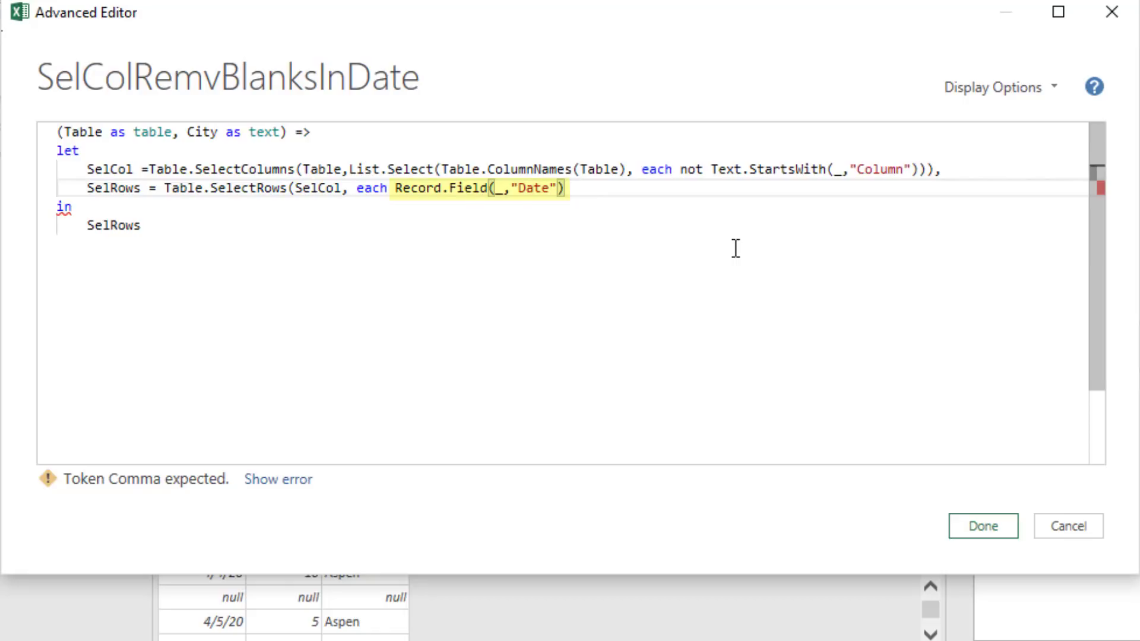
{"action": "type", "text": "<>nu"}
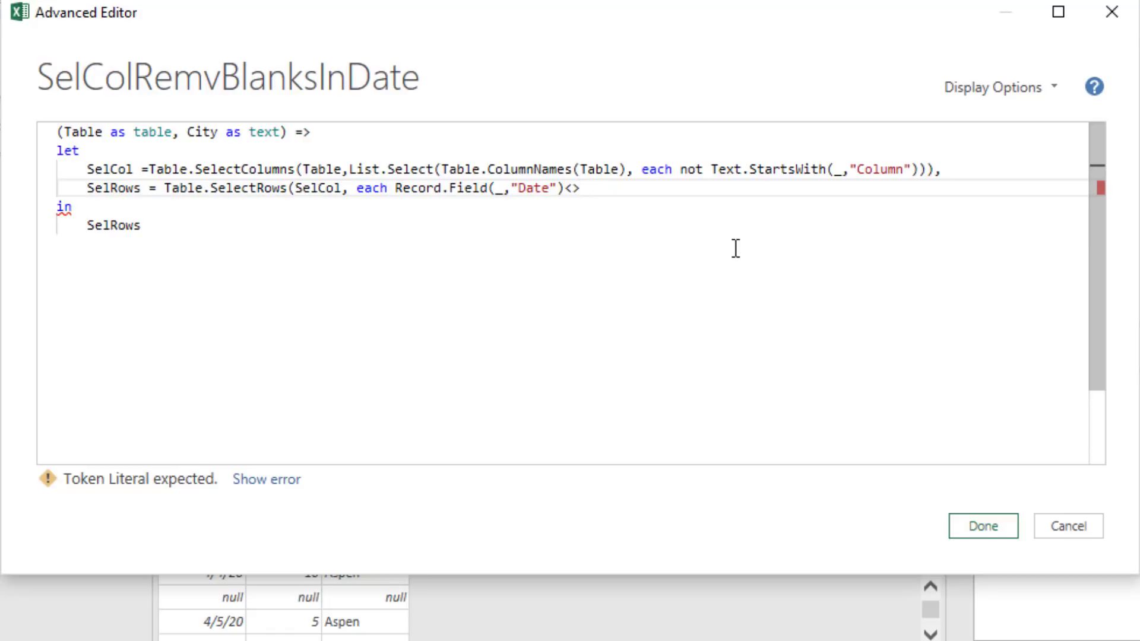
{"action": "type", "text": "ll"}
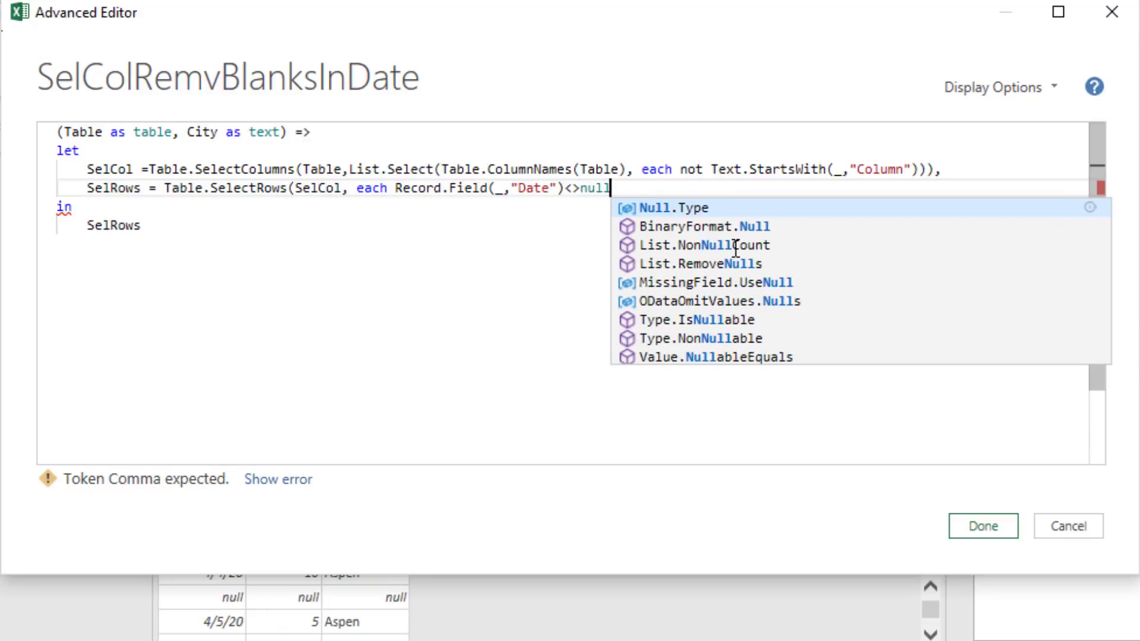
{"action": "type", "text": ")"}
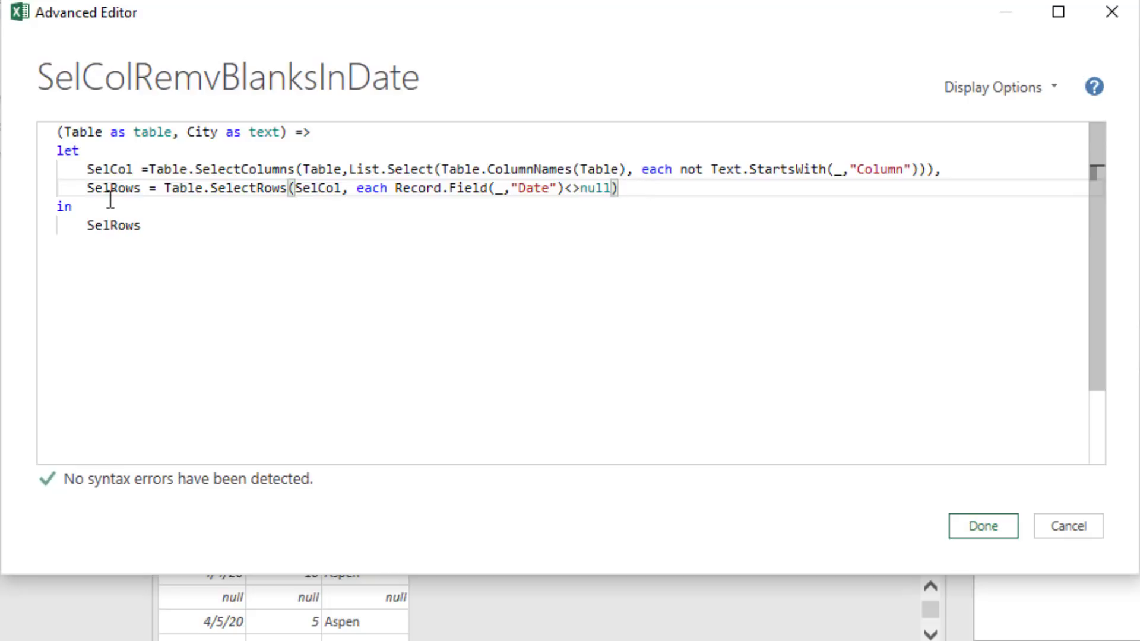
Step: Apply the function code and preview the Tacoma row's FinalTable in the ExcelDataIntoOneTable02 query
{"action": "left_click", "coordinate": [986, 526]}
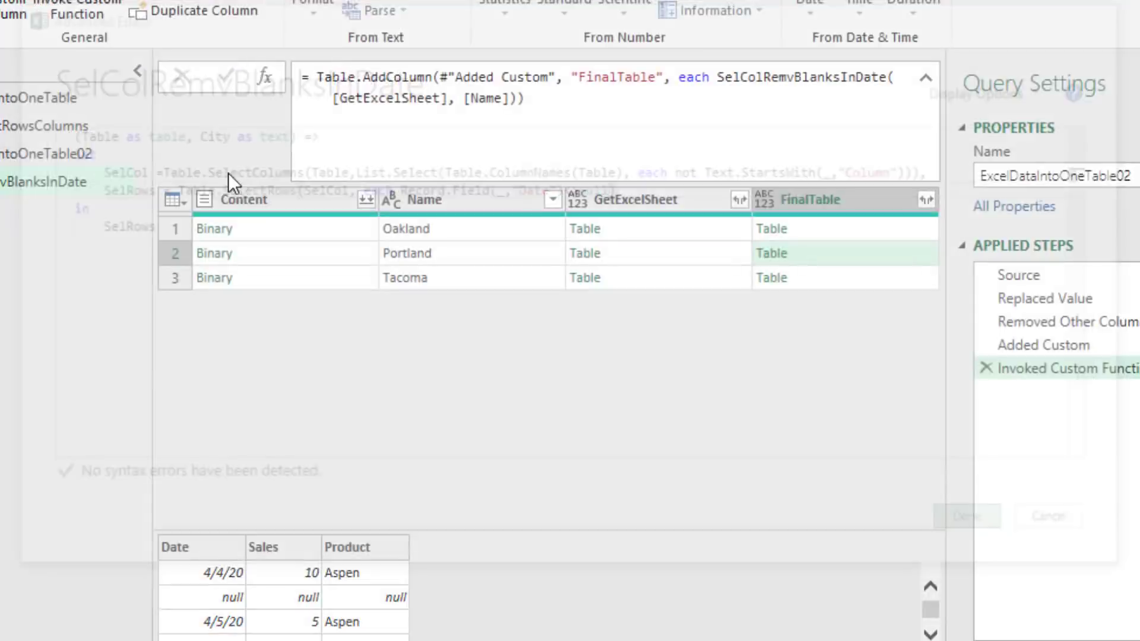
{"action": "left_click", "coordinate": [73, 155]}
{"action": "left_click", "coordinate": [830, 275]}
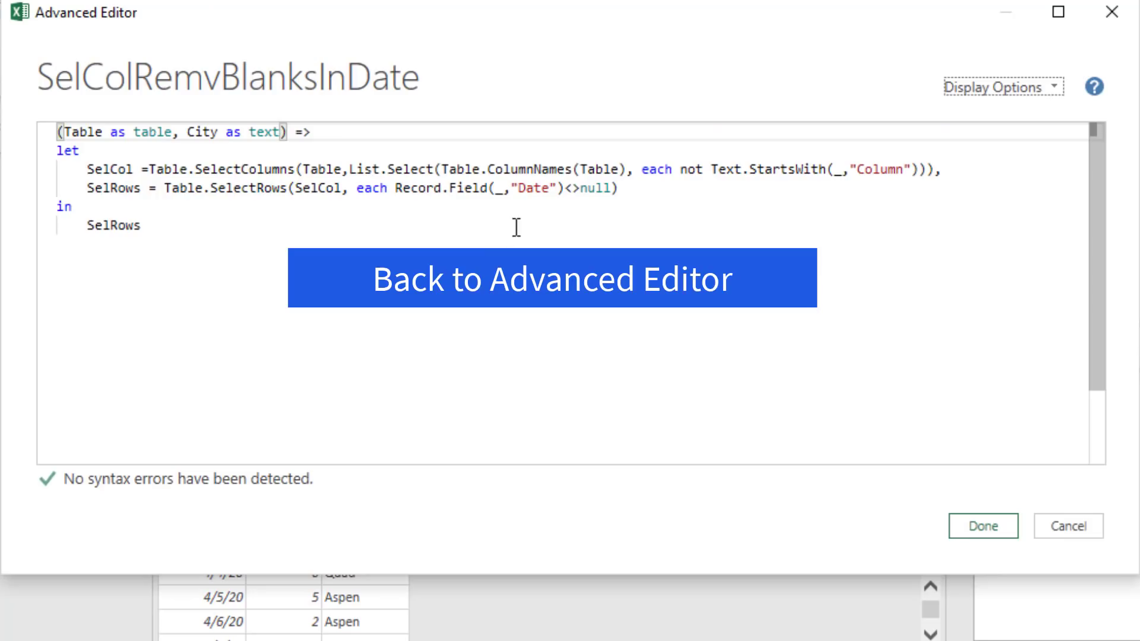
Step: Insert a new step starting with FirstColumnName = between the SelCol and SelRows steps
{"action": "left_click", "coordinate": [959, 171]}
{"action": "key", "text": "Return"}
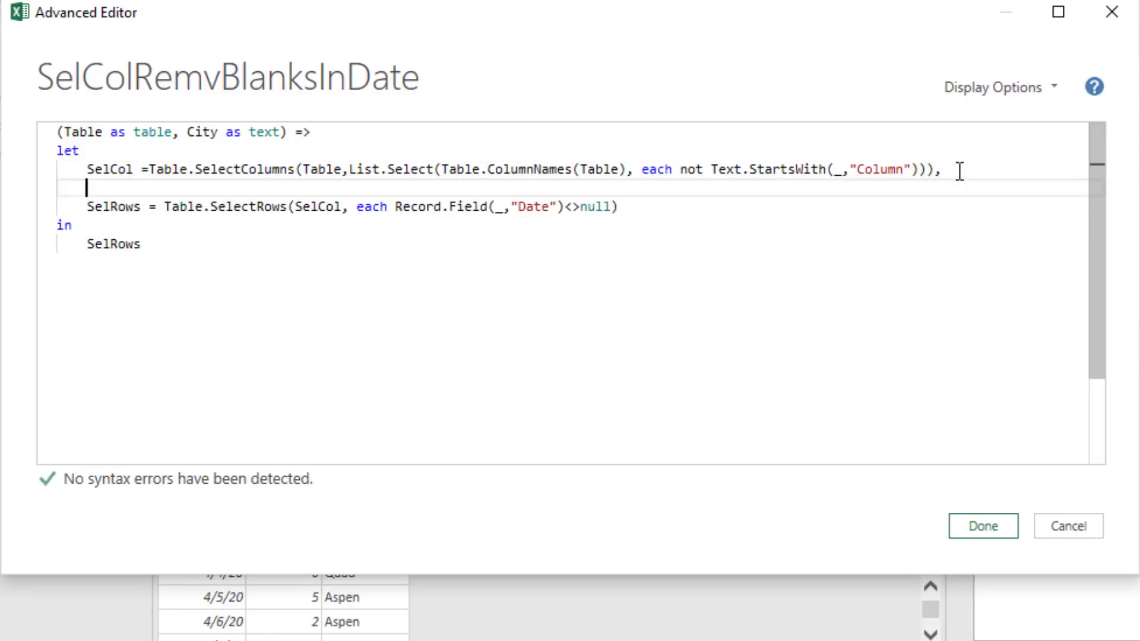
{"action": "type", "text": "FirstColumnName "}
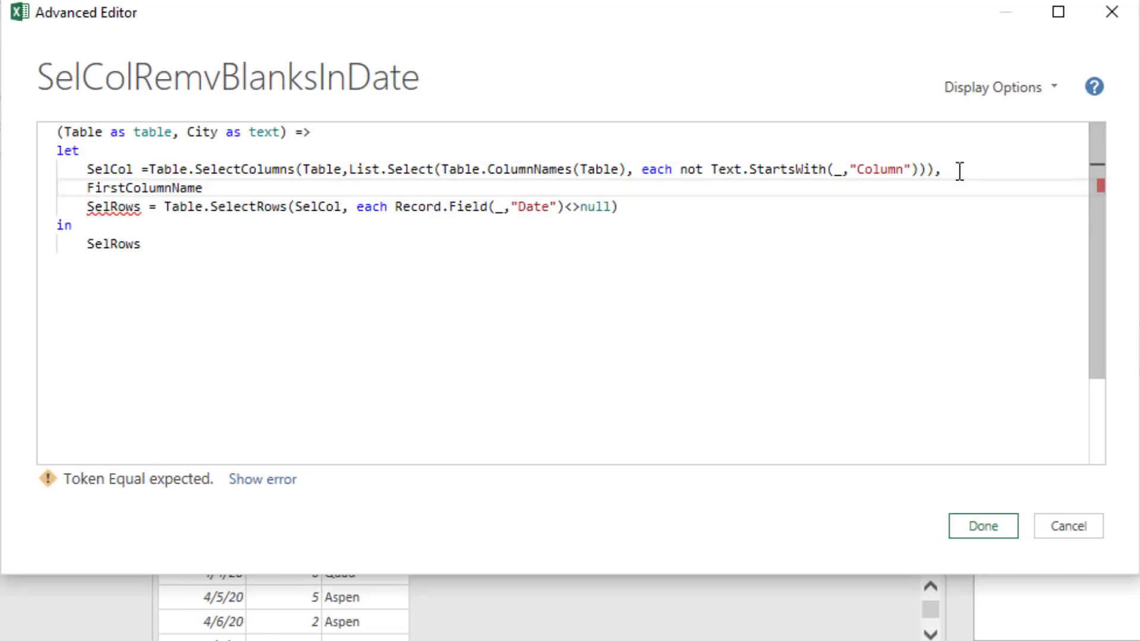
{"action": "type", "text": "= "}
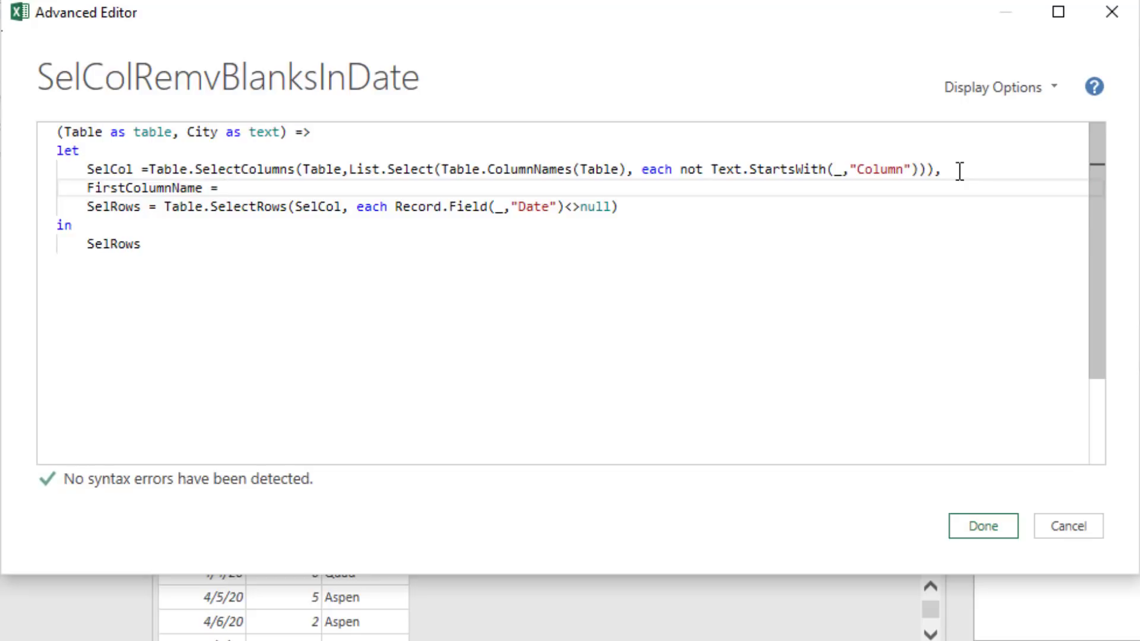
Step: Enter Table.ColumnNames(SelCol) as the FirstColumnName expression, copying in the SelCol step name as its argument
{"action": "type", "text": "Table"}
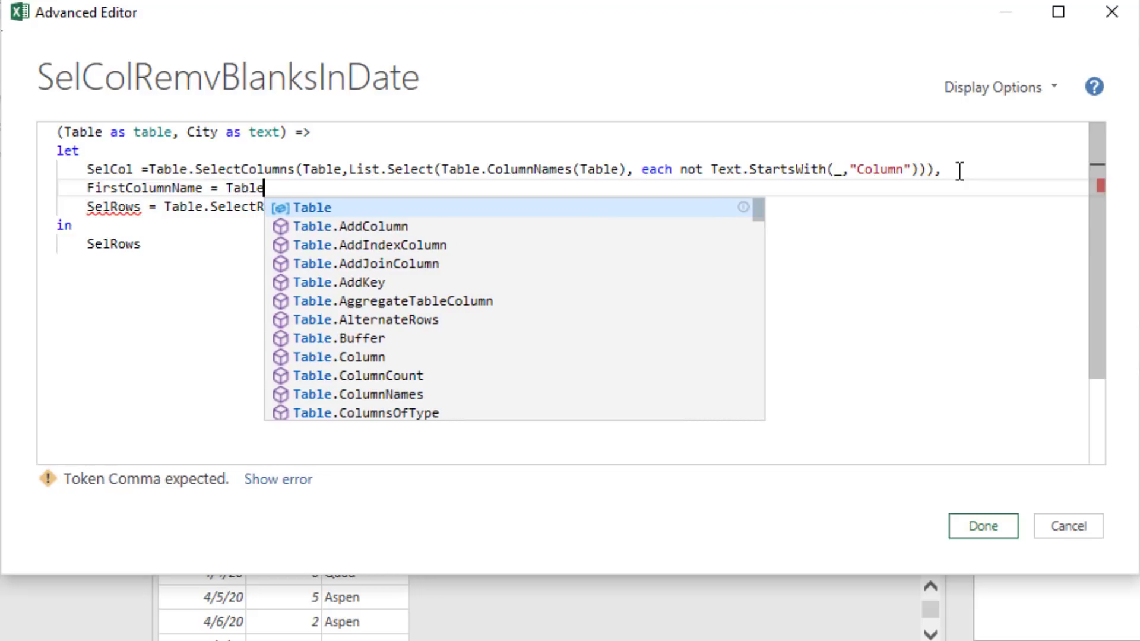
{"action": "type", "text": ".C"}
{"action": "key", "text": "Down"}
{"action": "key", "text": "Down"}
{"action": "key", "text": "Tab"}
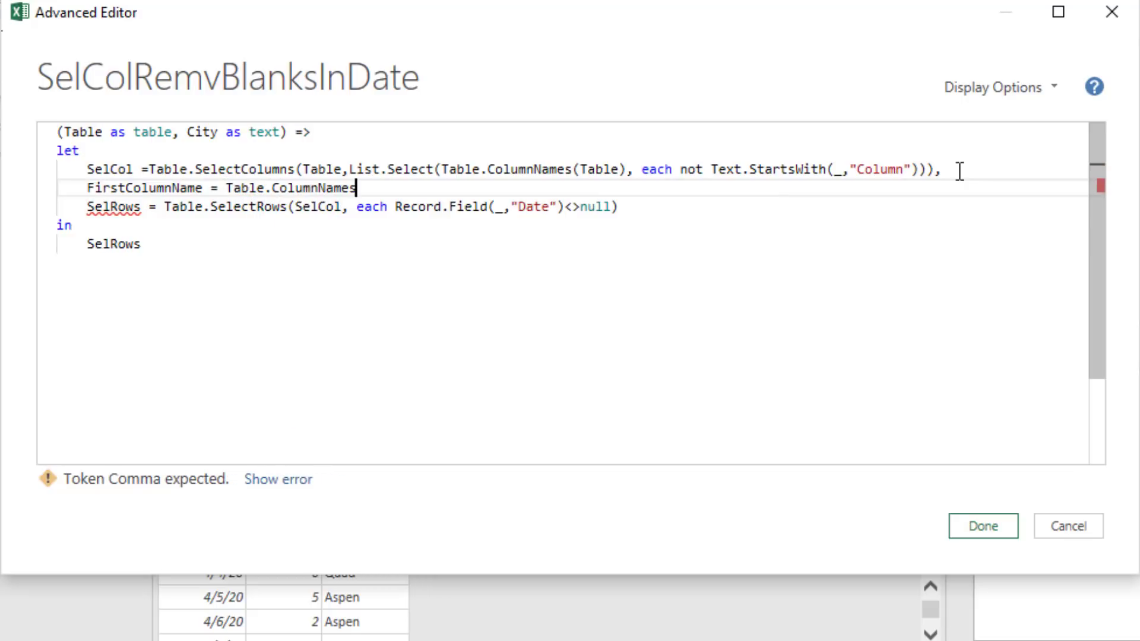
{"action": "type", "text": "("}
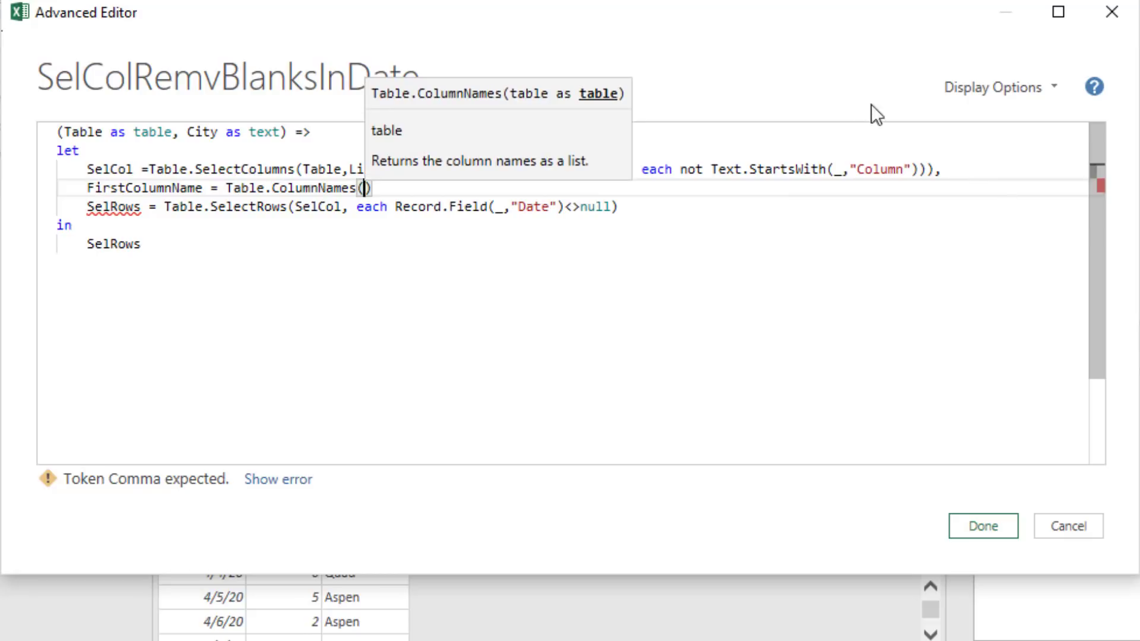
{"action": "key", "text": "ctrl+c"}
{"action": "double_click", "coordinate": [108, 169]}
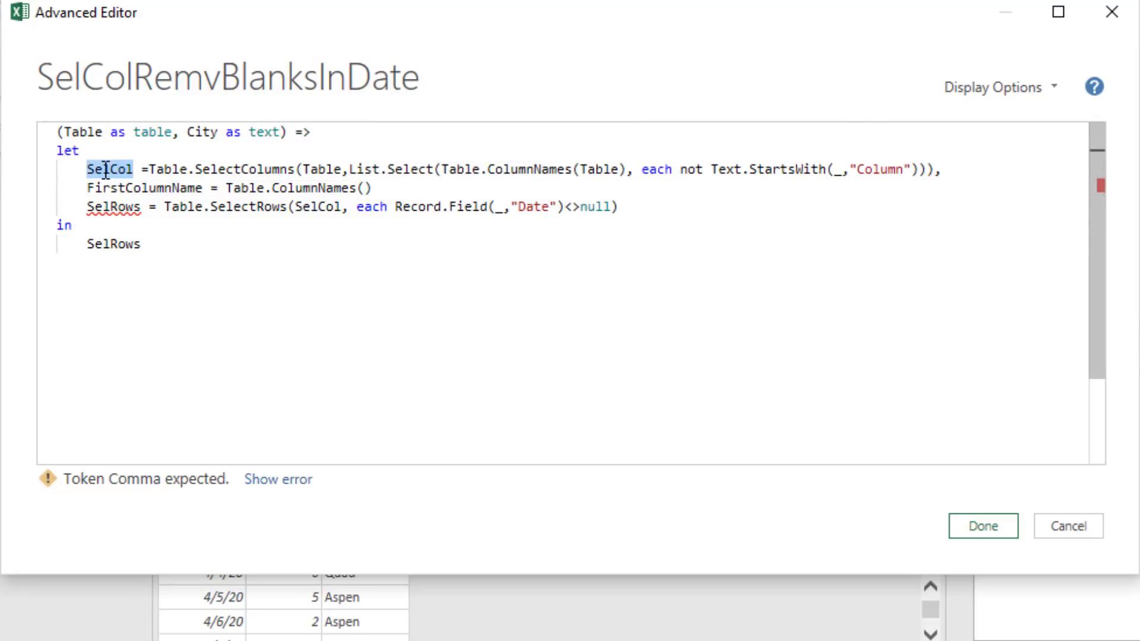
{"action": "left_click", "coordinate": [364, 187]}
{"action": "key", "text": "ctrl+v"}
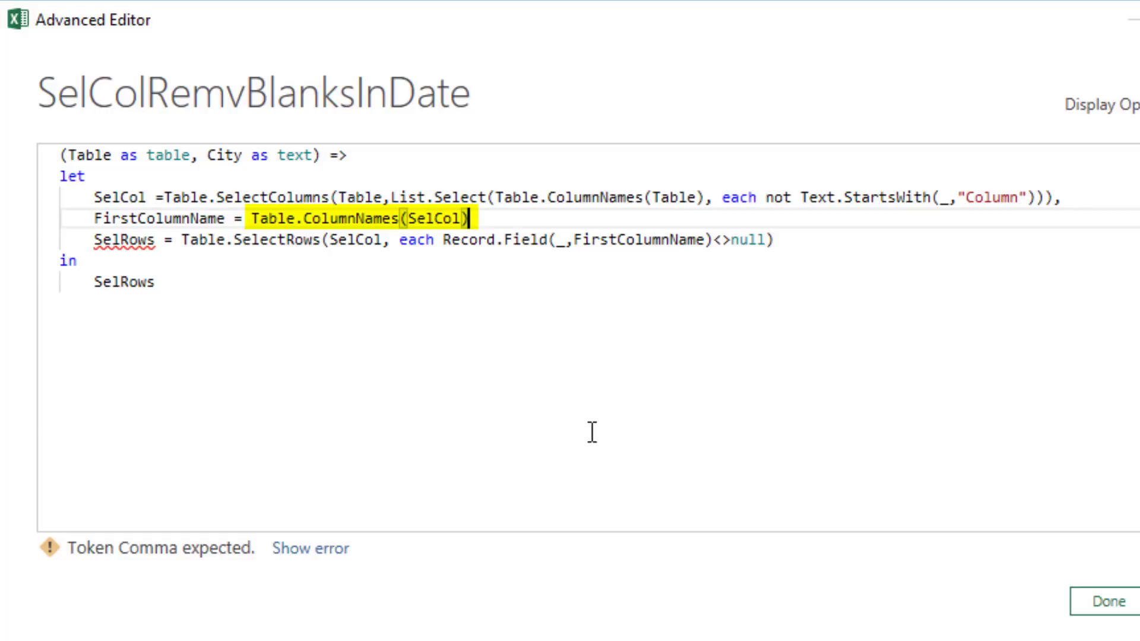
Step: Append the index {0} to Table.ColumnNames(SelCol) and end the FirstColumnName step with a comma
{"action": "type", "text": "{"}
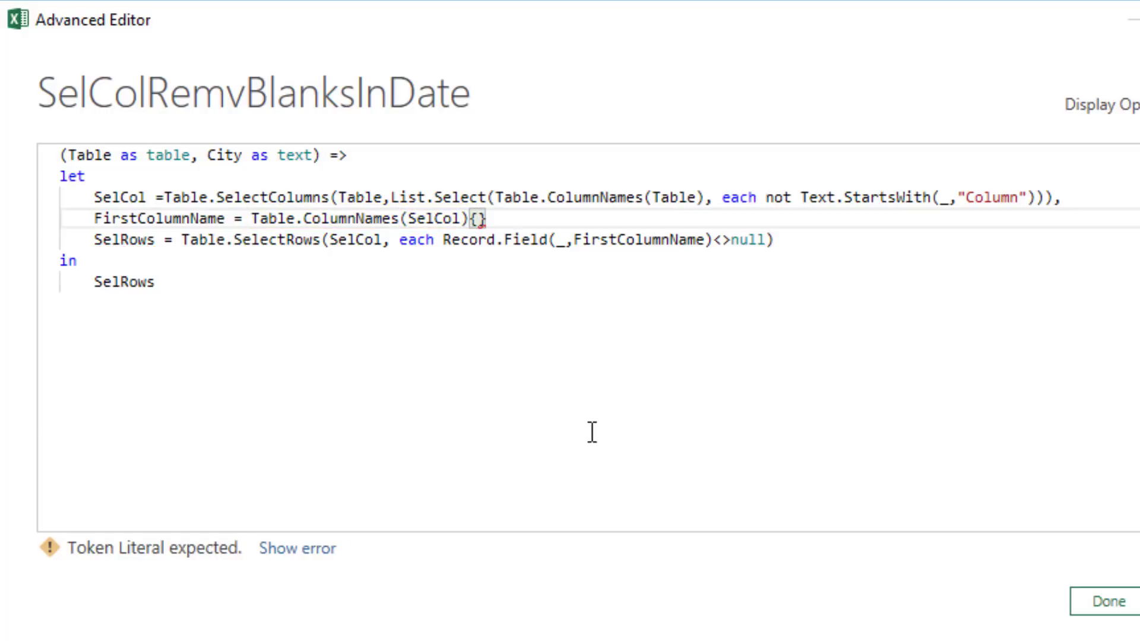
{"action": "type", "text": "0"}
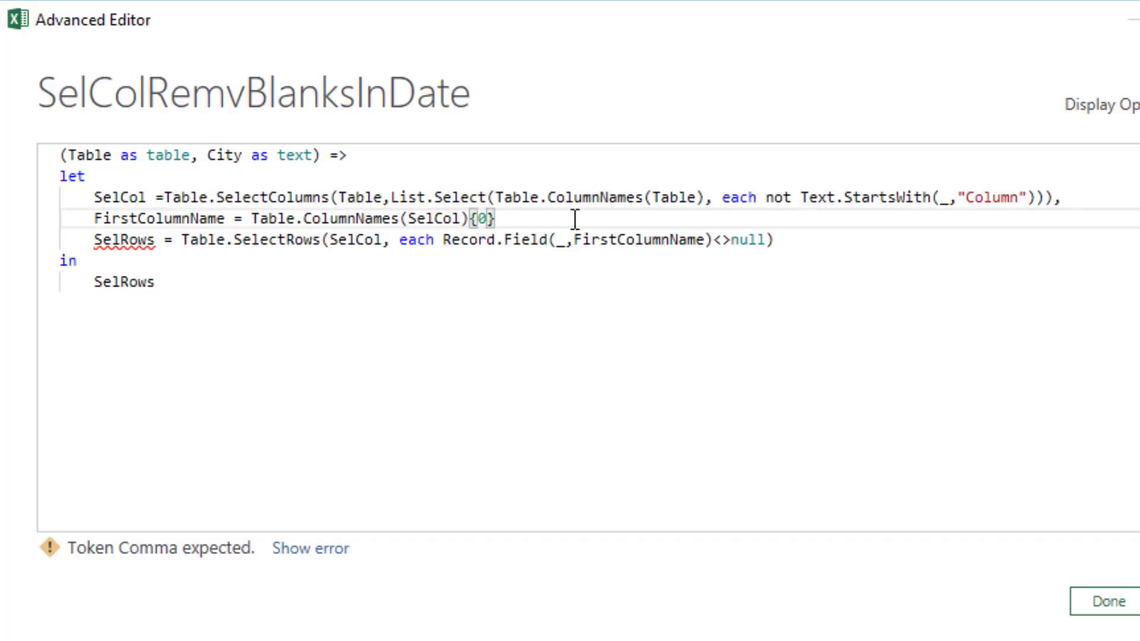
{"action": "type", "text": ","}
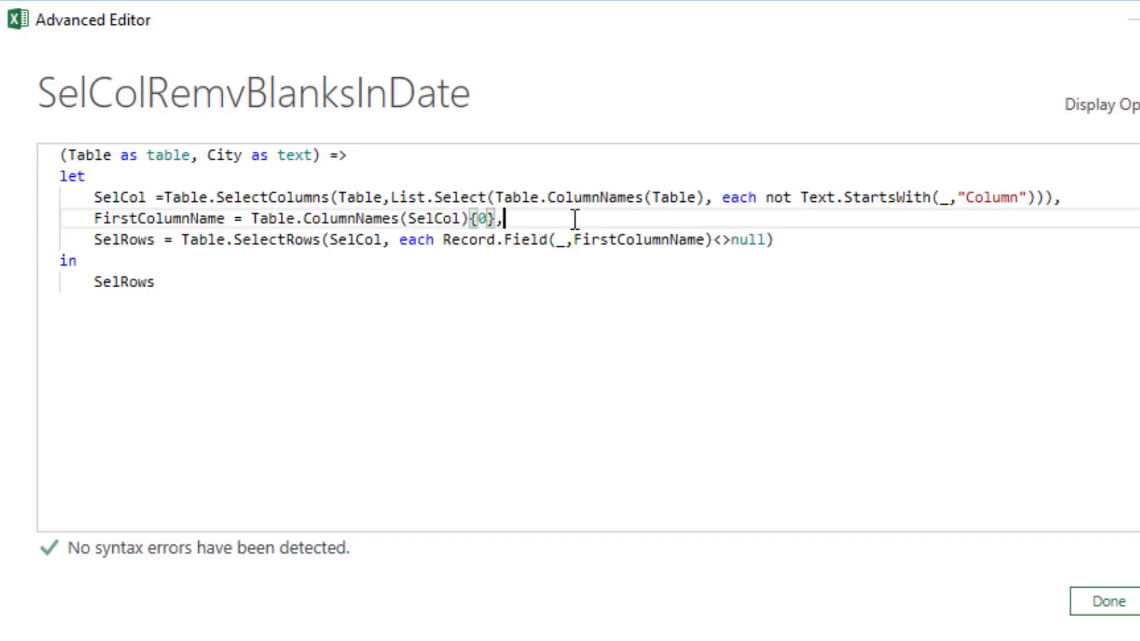
Step: Replace the SelRows output after in with a copy of the FirstColumnName step name and apply the function code
{"action": "double_click", "coordinate": [198, 220]}
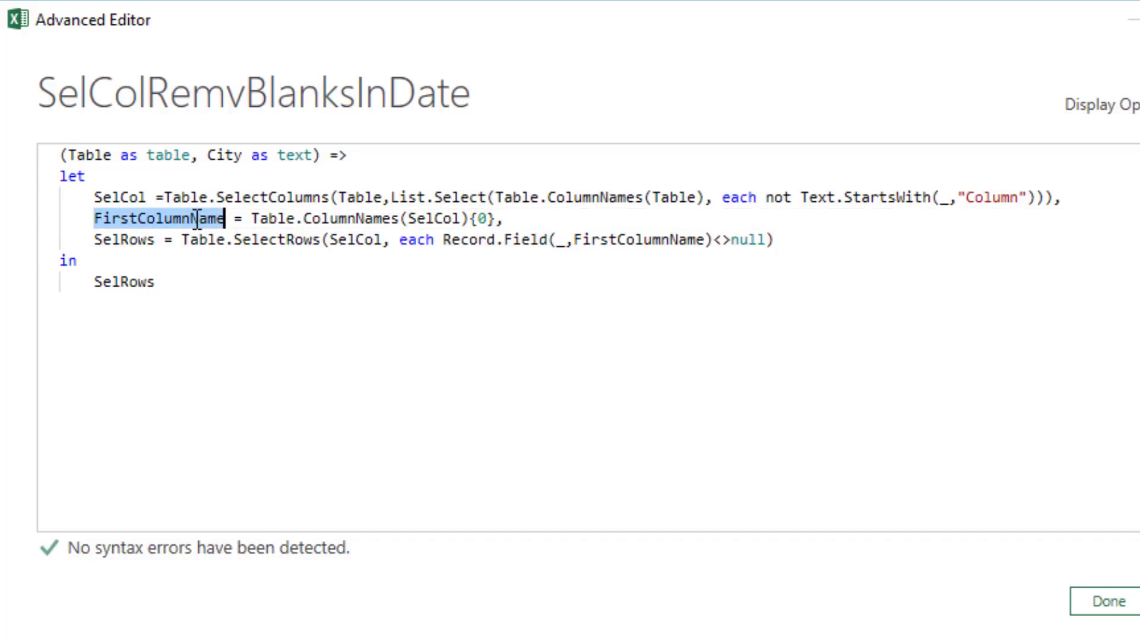
{"action": "key", "text": "ctrl+c"}
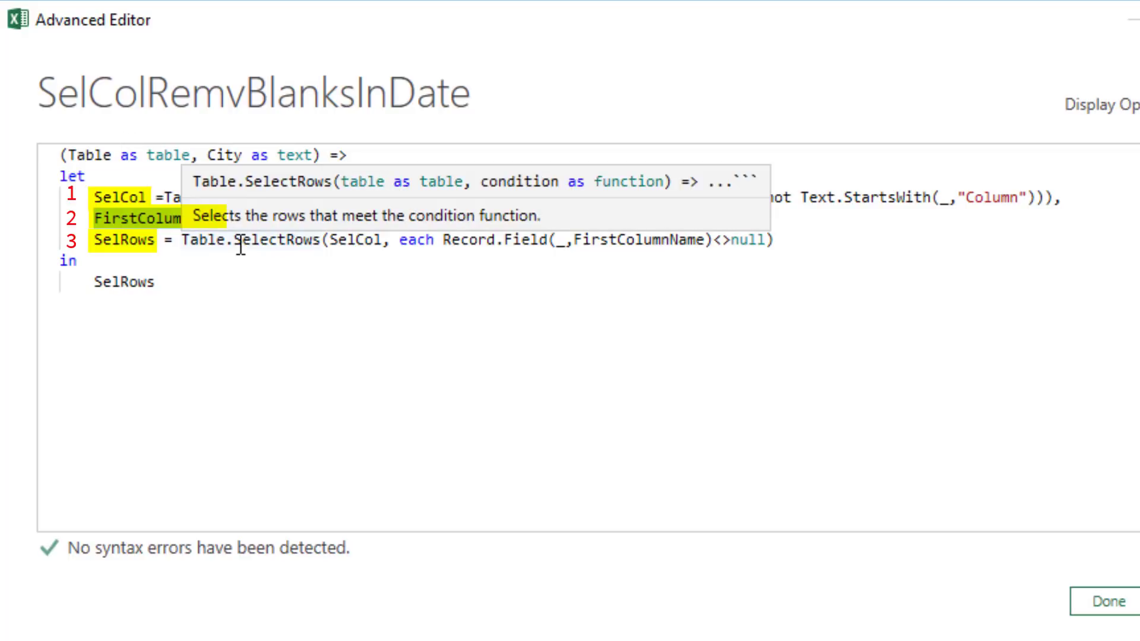
{"action": "left_click", "coordinate": [134, 279]}
{"action": "double_click", "coordinate": [134, 278]}
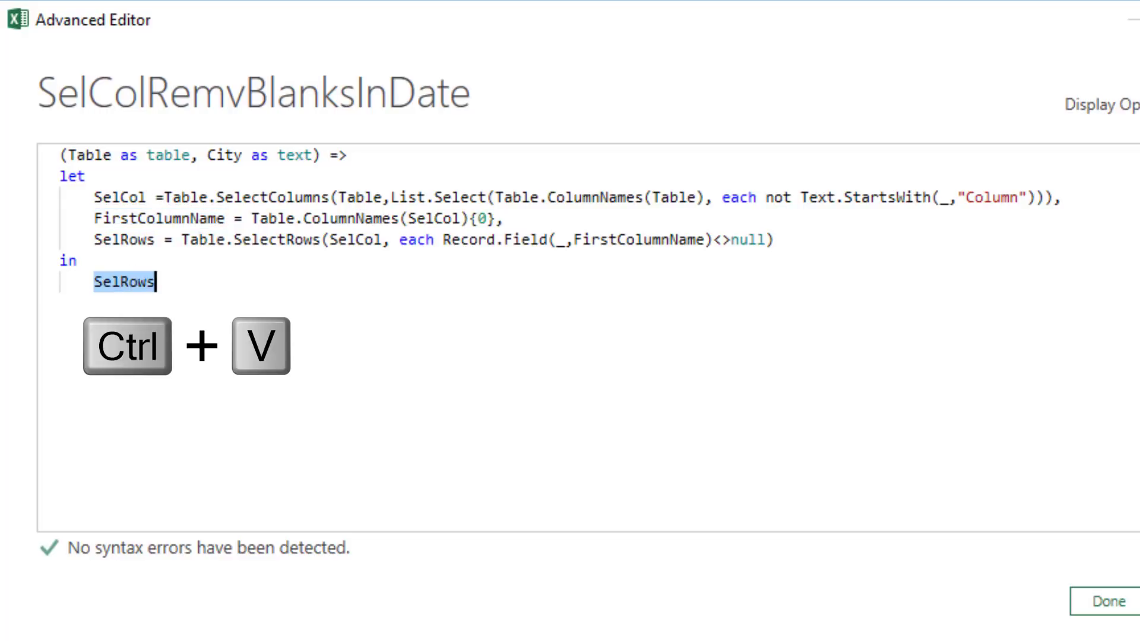
{"action": "key", "text": "ctrl+v"}
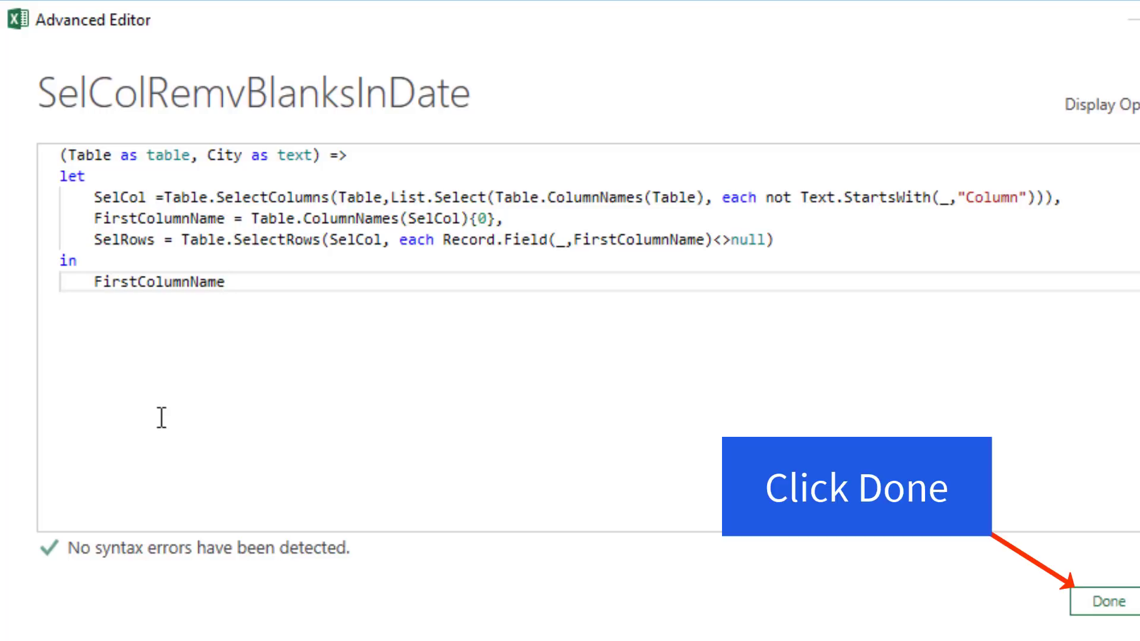
{"action": "left_click", "coordinate": [1108, 601]}
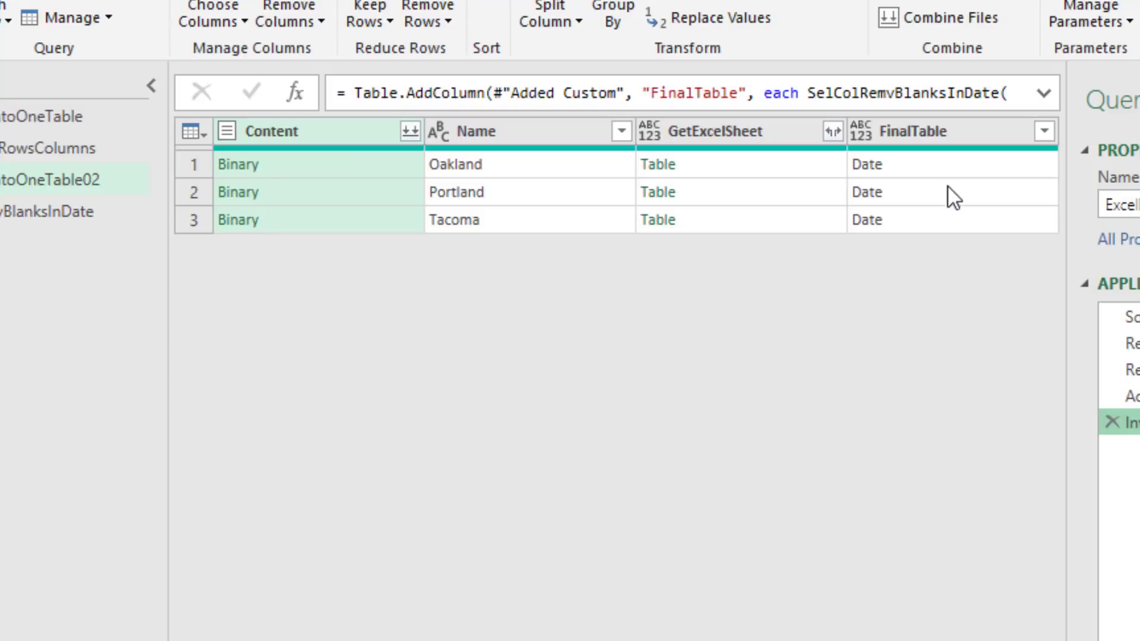
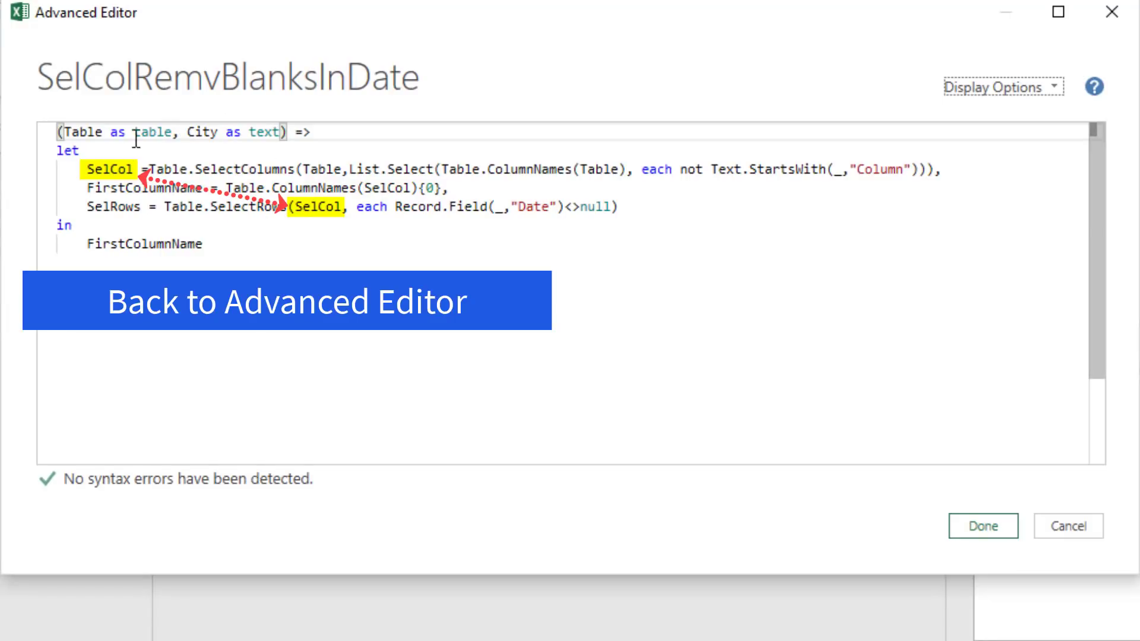
Step: Replace the hard-coded "Date" argument of Record.Field in SelRows with a copy of the FirstColumnName step name
{"action": "double_click", "coordinate": [144, 188]}
{"action": "key", "text": "ctrl+c"}
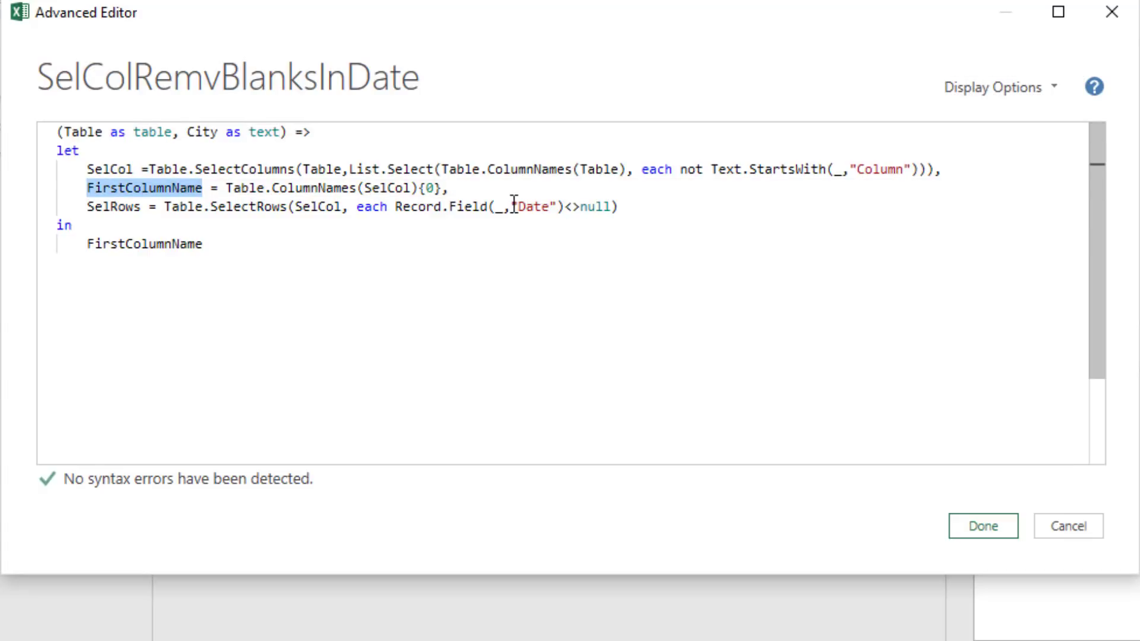
{"action": "left_click_drag", "start_coordinate": [511, 206], "coordinate": [559, 199]}
{"action": "key", "text": "ctrl+v"}
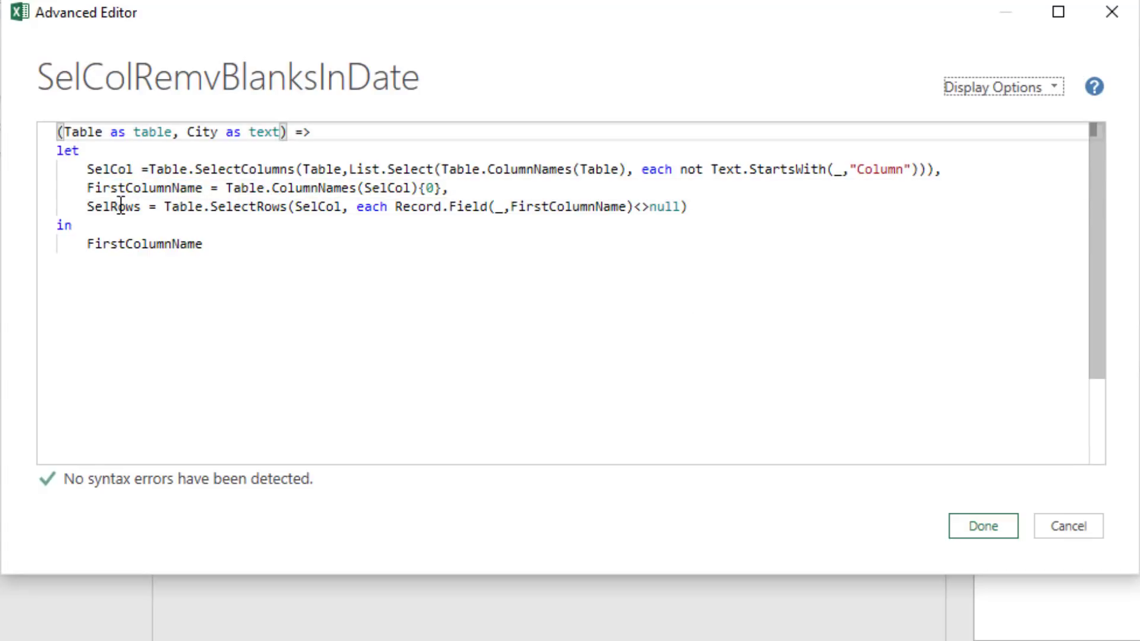
Step: Replace the FirstColumnName output after in with a copy of the SelRows step name, apply the code, and preview the Portland and Tacoma FinalTable tables
{"action": "double_click", "coordinate": [119, 208]}
{"action": "key", "text": "ctrl+c"}
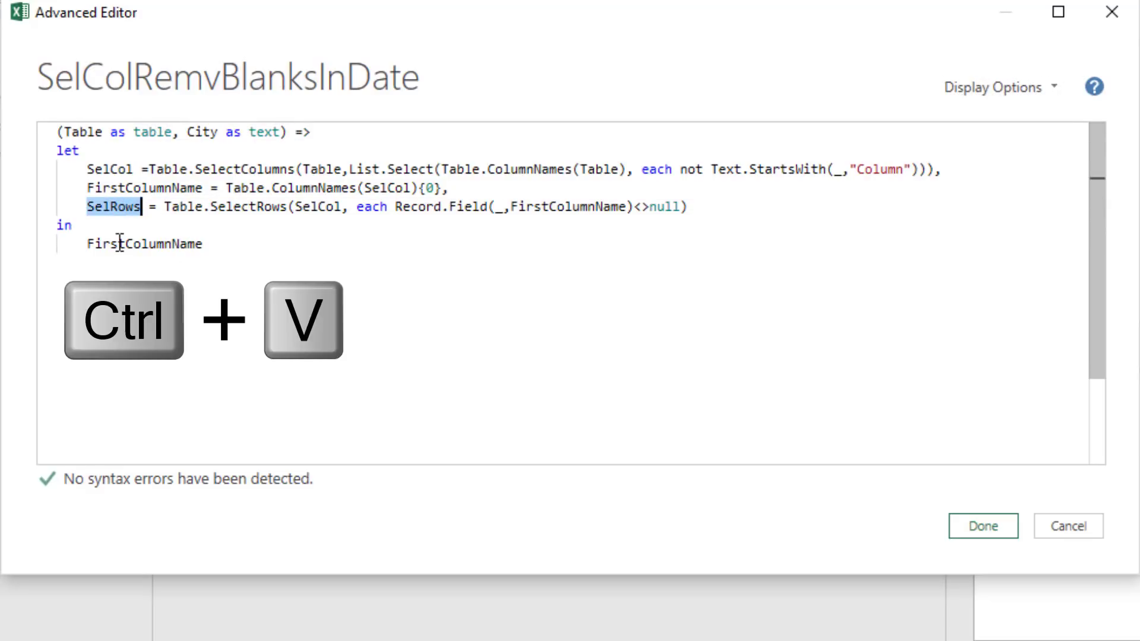
{"action": "double_click", "coordinate": [120, 244]}
{"action": "key", "text": "ctrl+v"}
{"action": "left_click", "coordinate": [959, 523]}
{"action": "left_click", "coordinate": [859, 256]}
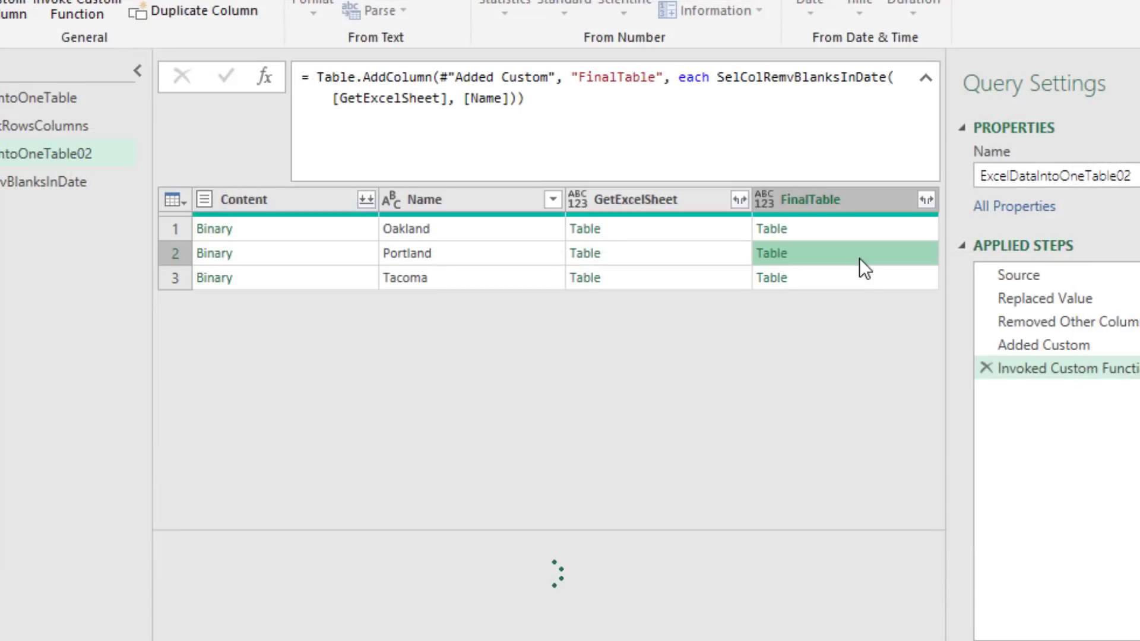
{"action": "left_click", "coordinate": [861, 278]}
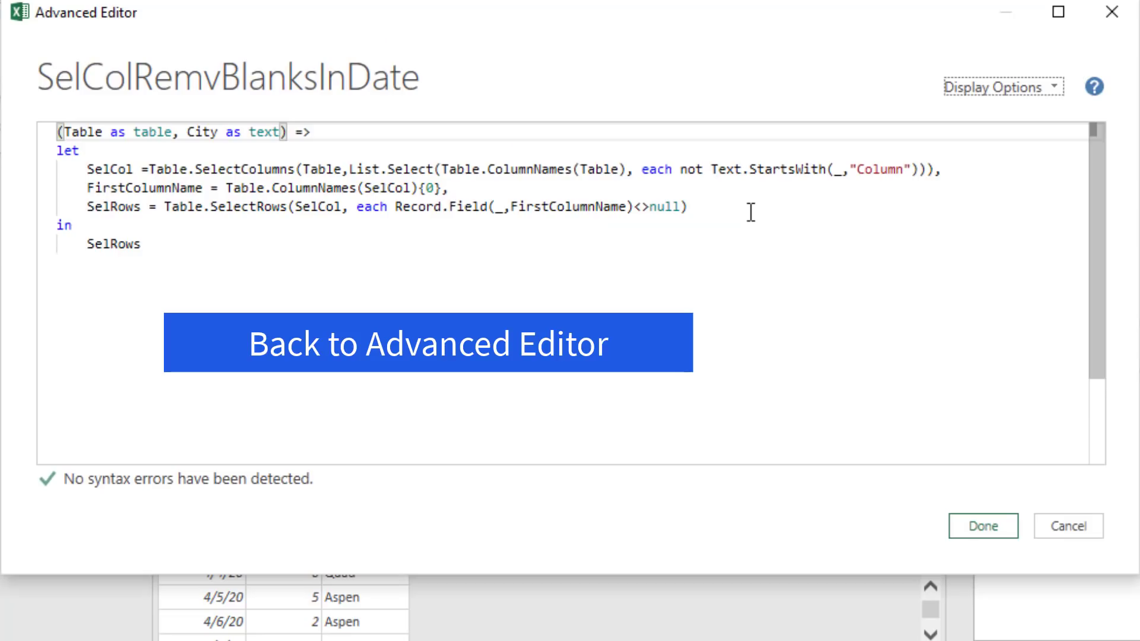
Step: End the SelRows line with a comma and begin a new AddCityName step below it using the Table.AddColumn function
{"action": "type", "text": ","}
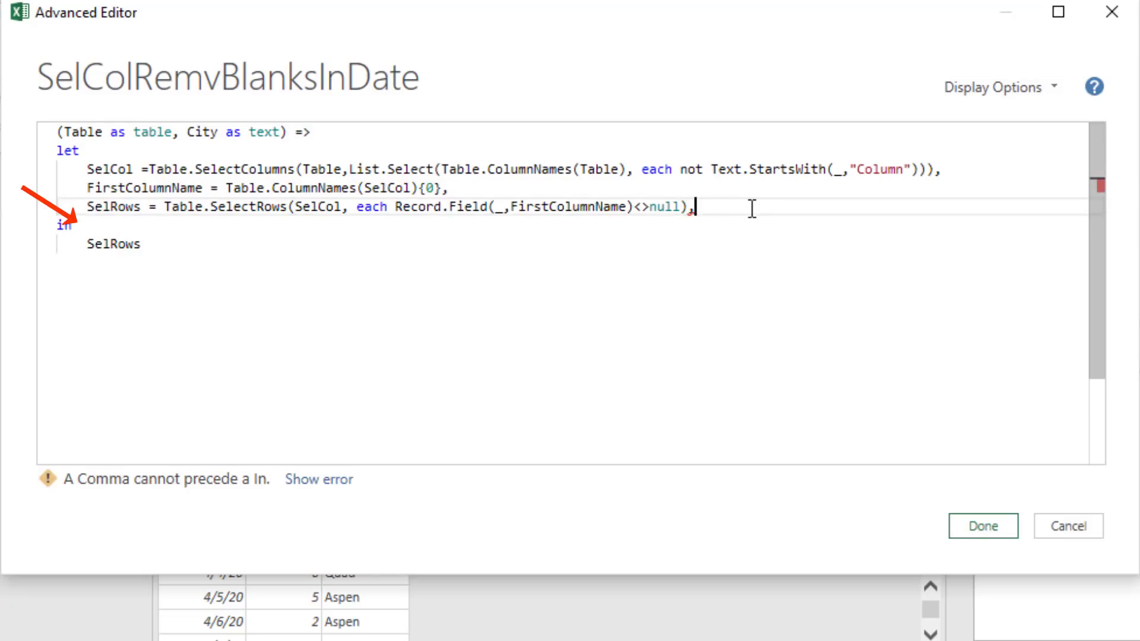
{"action": "key", "text": "Return"}
{"action": "type", "text": "AddCityName "}
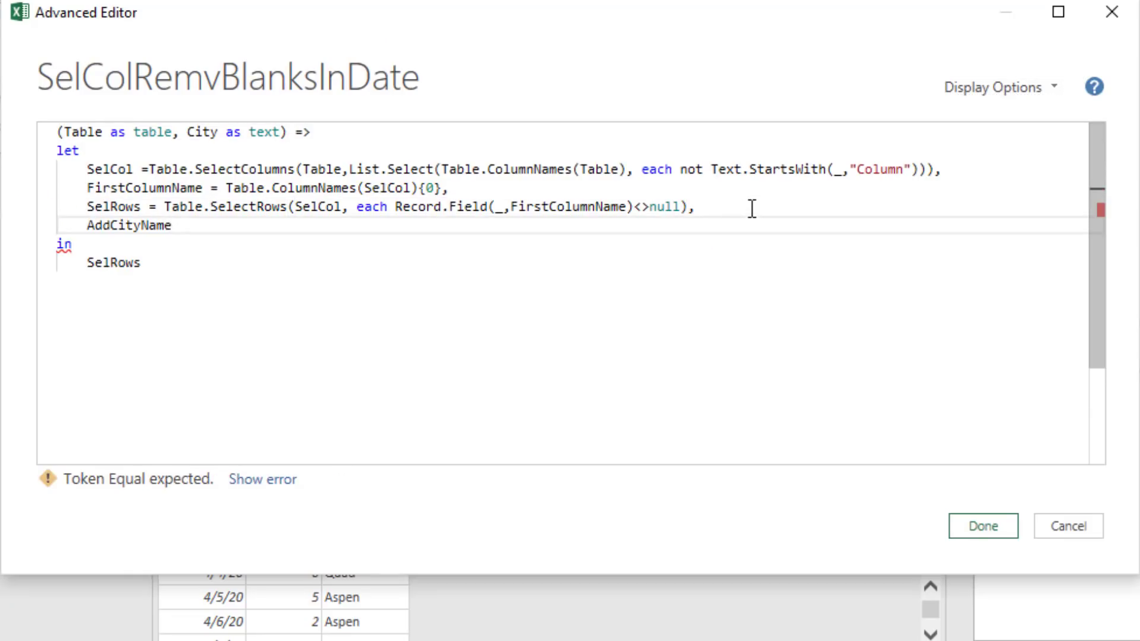
{"action": "type", "text": "= Table.A"}
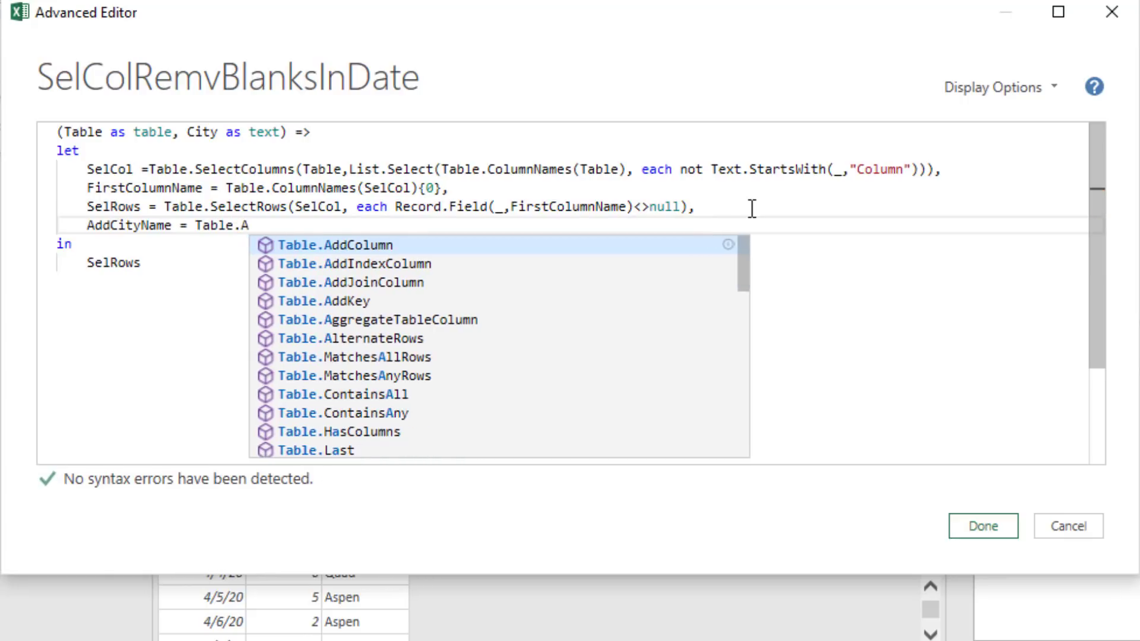
{"action": "key", "text": "Tab"}
{"action": "type", "text": "("}
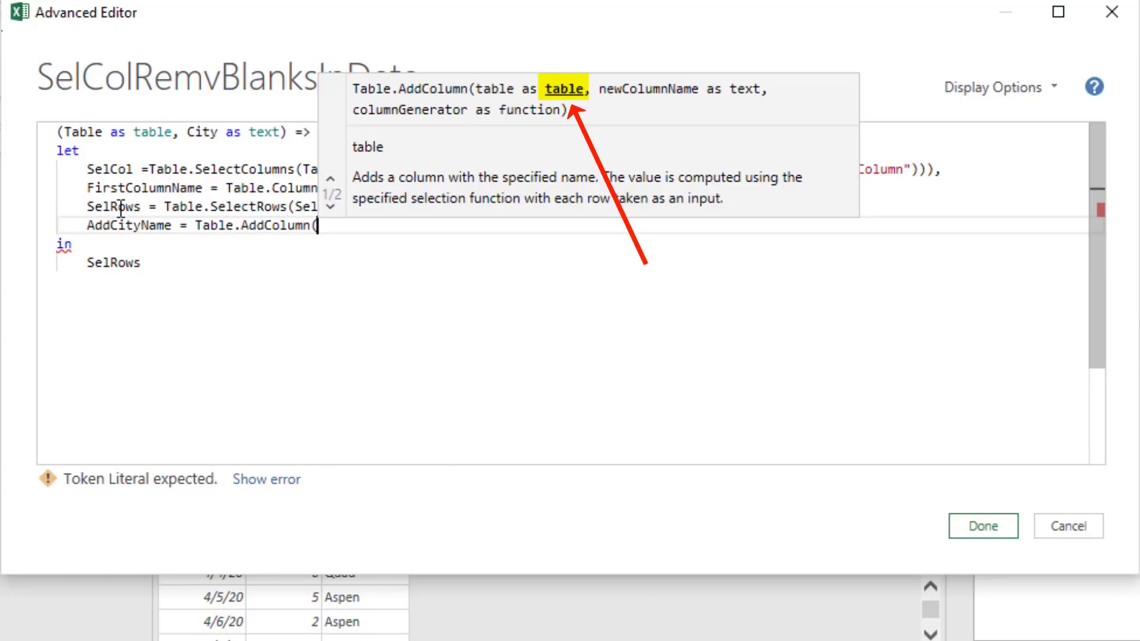
Step: Complete the Table.AddColumn arguments with a copy of the SelRows step name, "City NAme" as the new column name, and each City
{"action": "double_click", "coordinate": [121, 208]}
{"action": "key", "text": "ctrl+c"}
{"action": "left_click", "coordinate": [451, 226]}
{"action": "key", "text": "ctrl+v"}
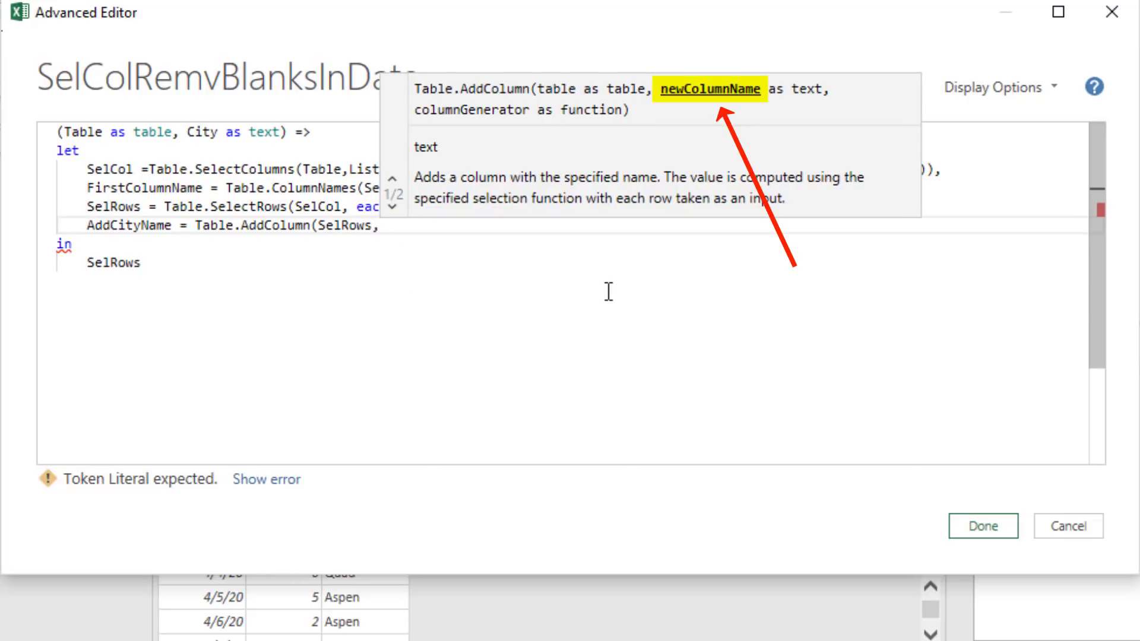
{"action": "type", "text": "\"City "}
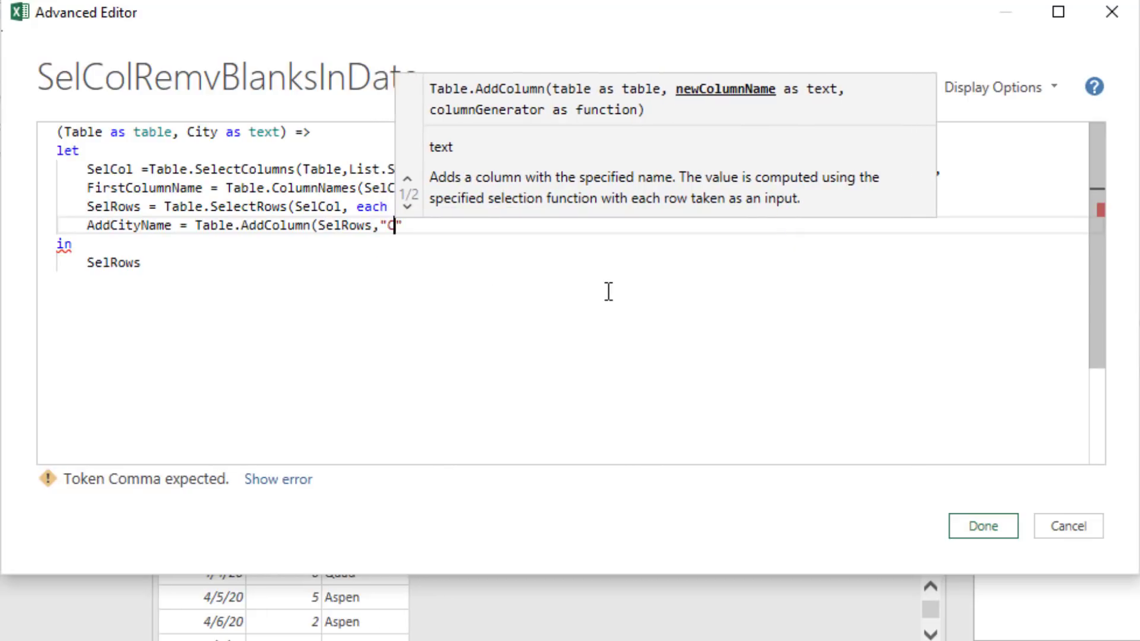
{"action": "type", "text": "NAme\","}
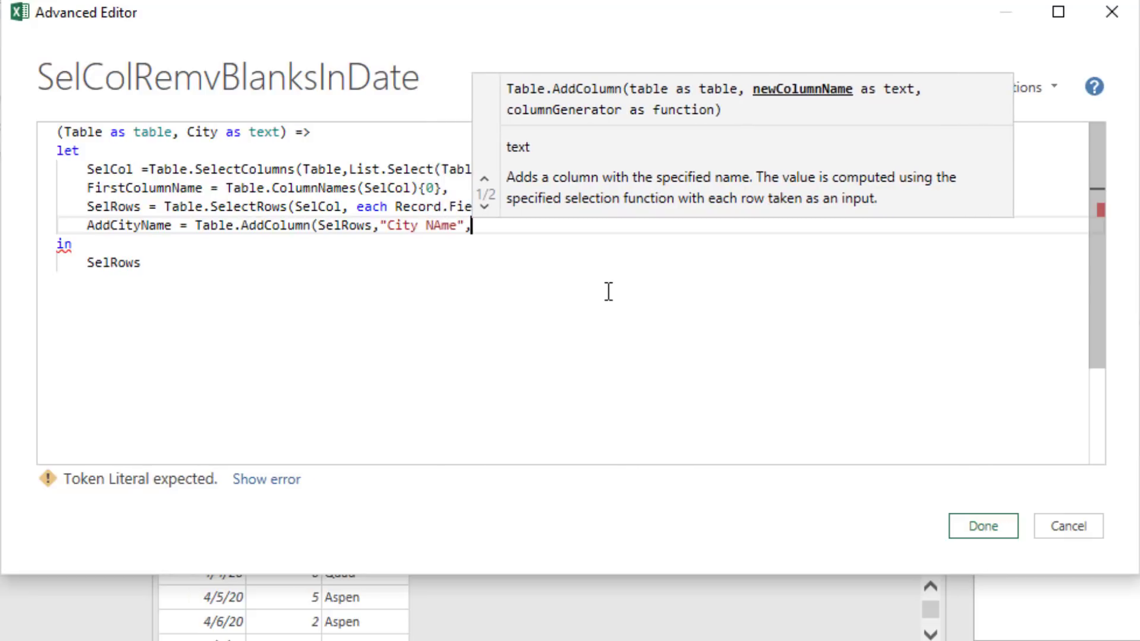
{"action": "type", "text": " ea"}
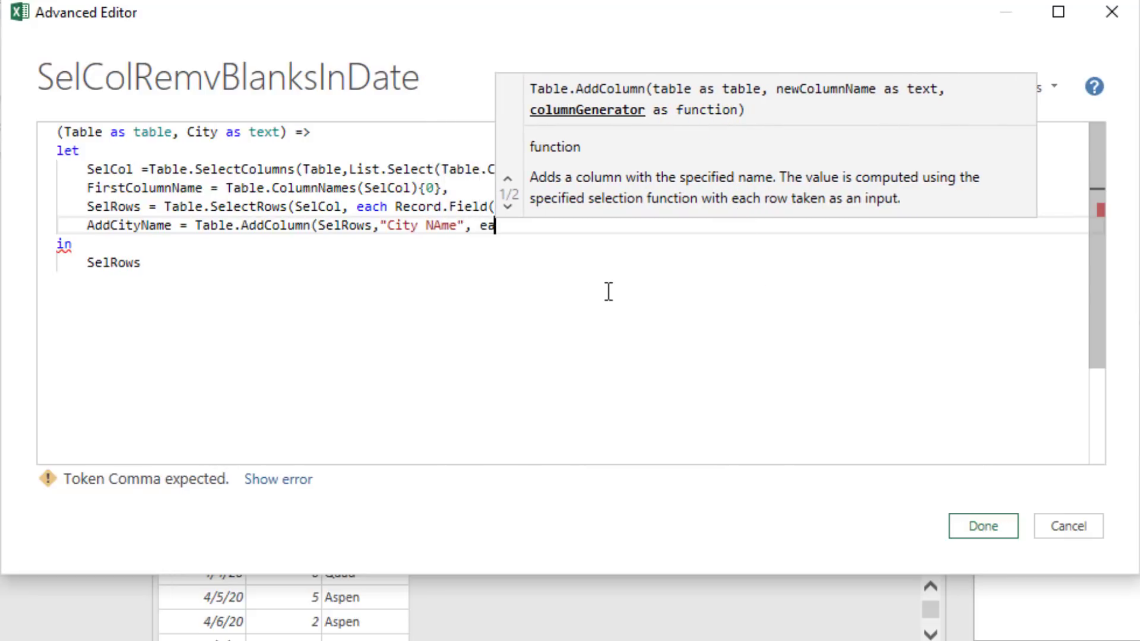
{"action": "type", "text": "ch "}
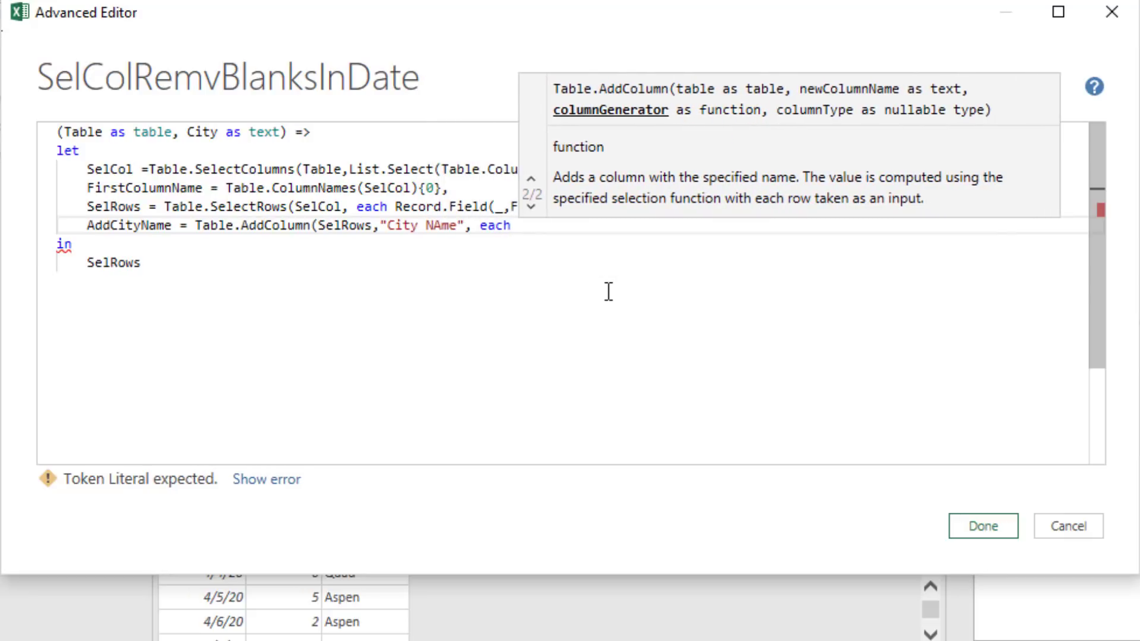
{"action": "type", "text": "City)"}
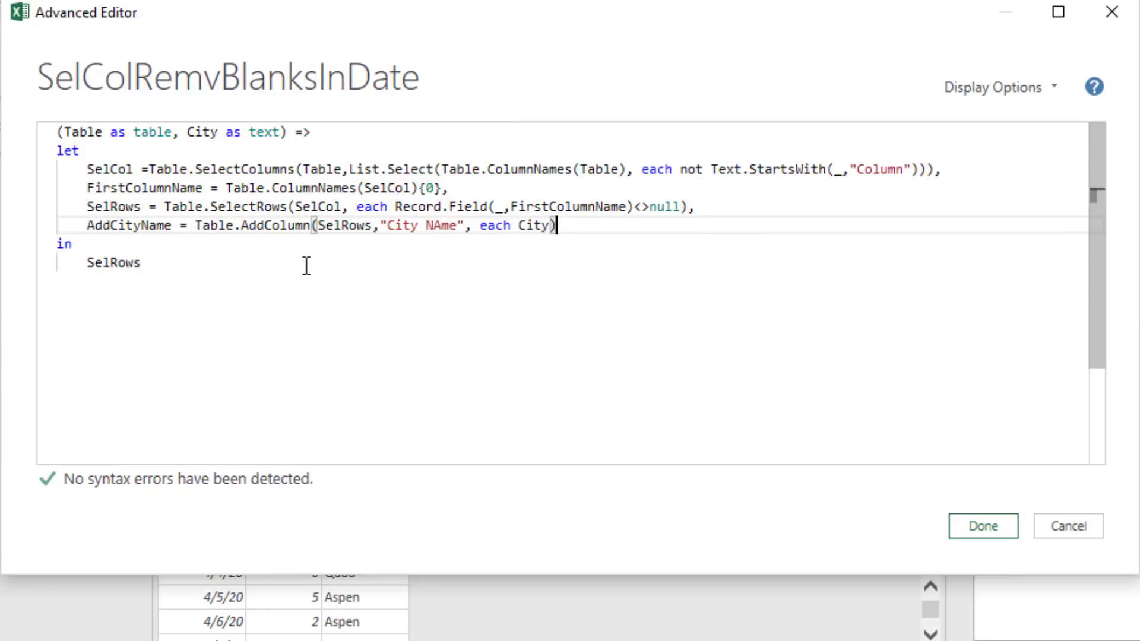
Step: Replace the SelRows output after in with a copy of the AddCityName step name
{"action": "key", "text": "ctrl+c"}
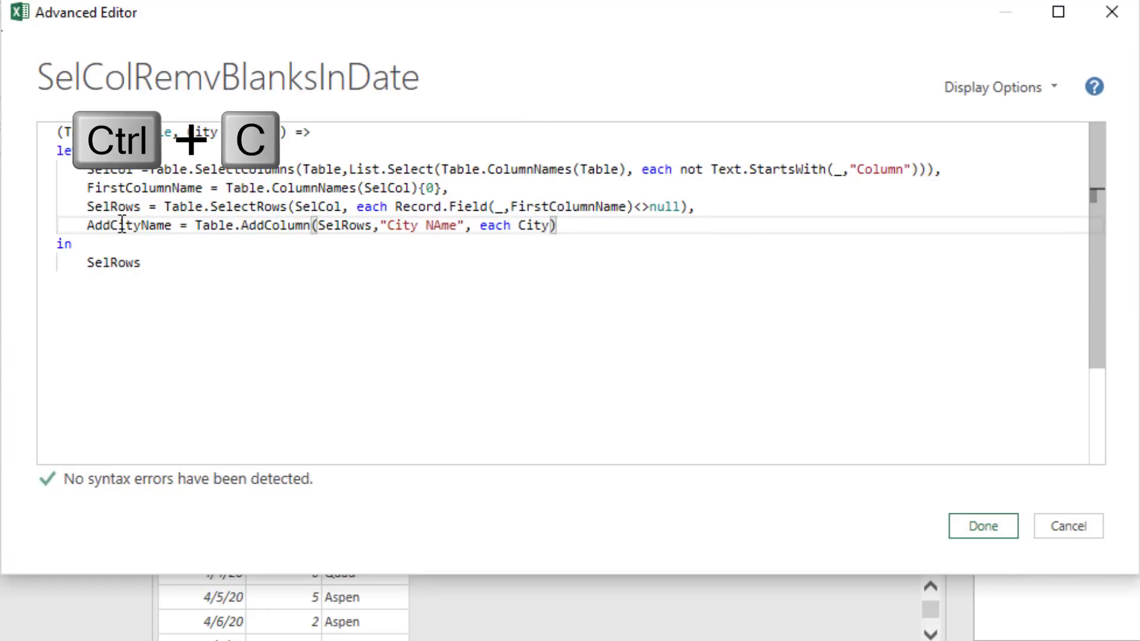
{"action": "double_click", "coordinate": [122, 224]}
{"action": "double_click", "coordinate": [114, 262]}
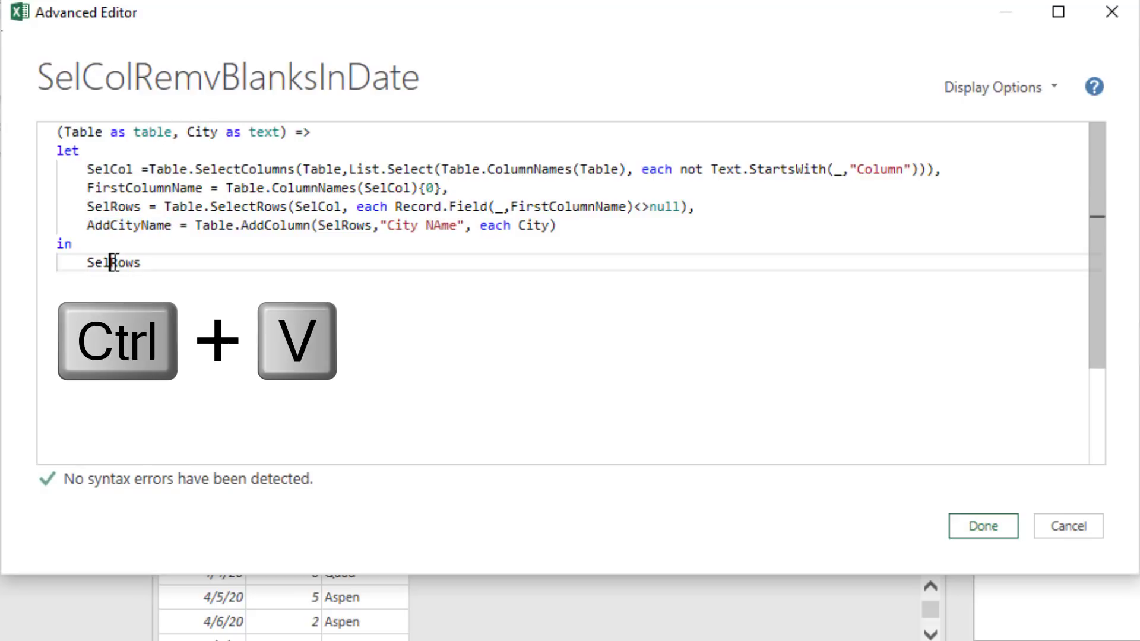
{"action": "key", "text": "ctrl+v"}
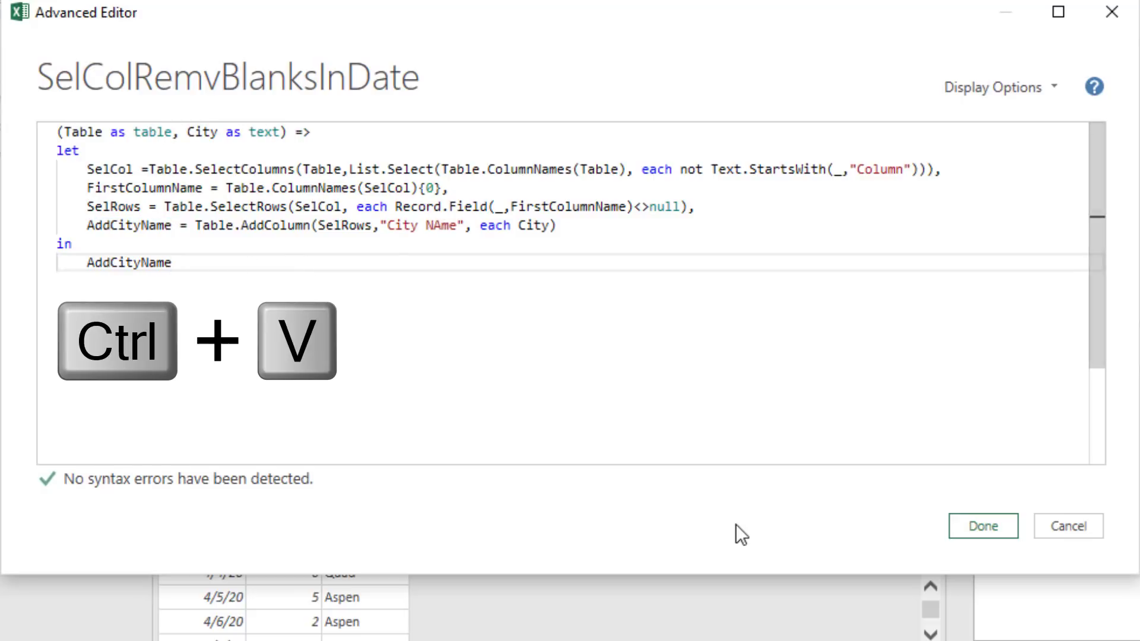
Step: Correct the new column's name in the AddCityName step to "City Name" and apply the function code
{"action": "left_click", "coordinate": [440, 226]}
{"action": "key", "text": "BackSpace"}
{"action": "type", "text": "a"}
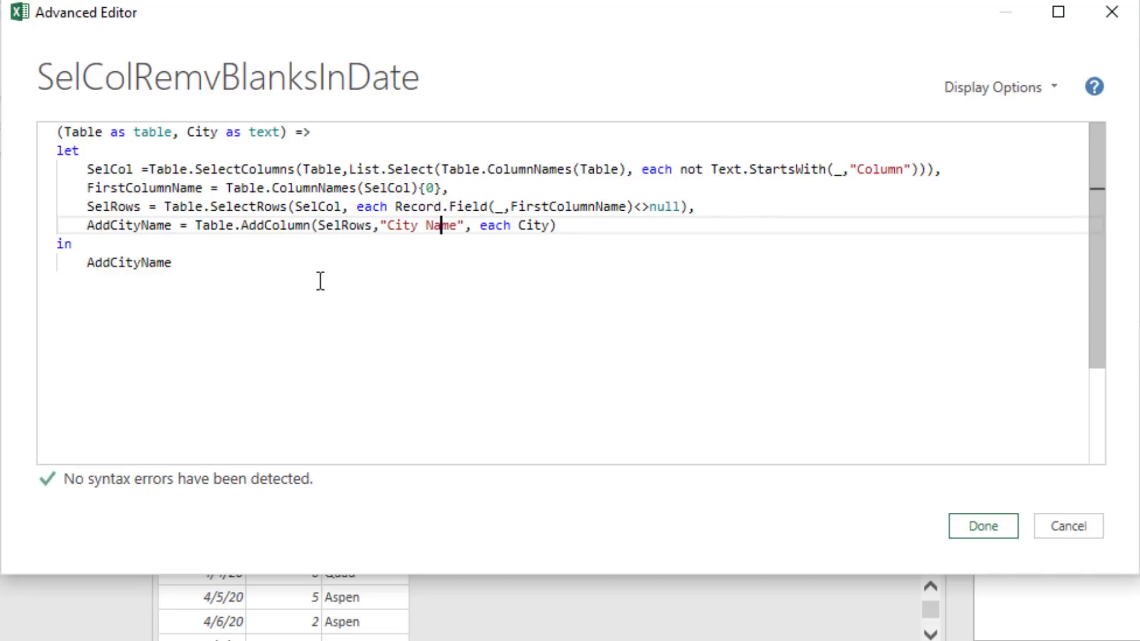
{"action": "left_click", "coordinate": [284, 262]}
{"action": "left_click", "coordinate": [993, 527]}
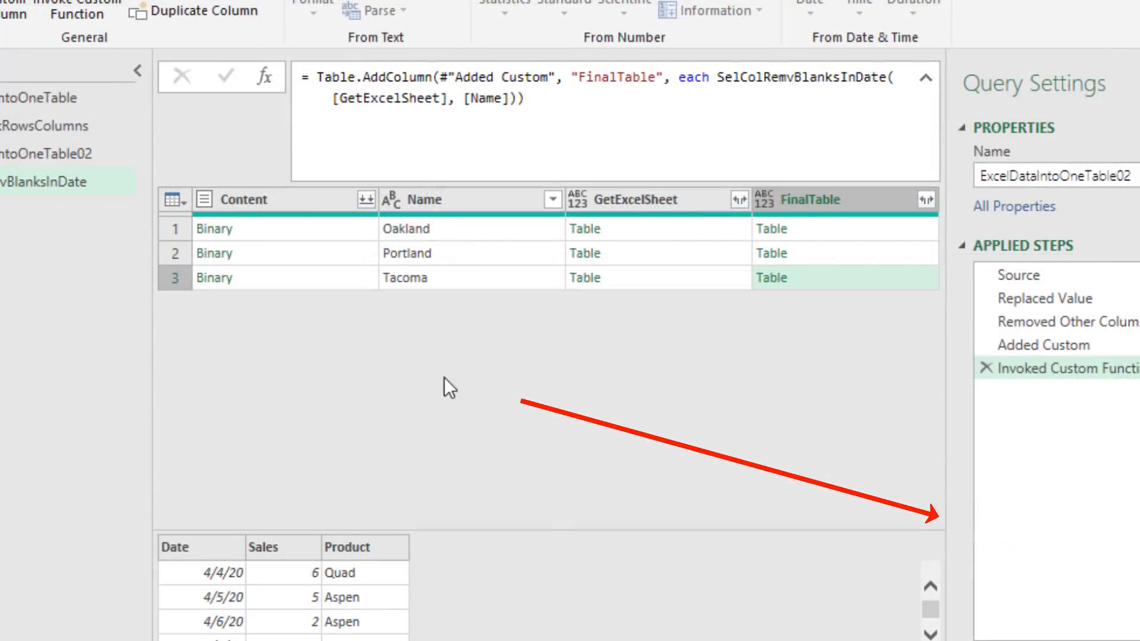
Step: Preview the FinalTable tables for Oakland, Portland and Tacoma to check the added city column
{"action": "left_click", "coordinate": [830, 236]}
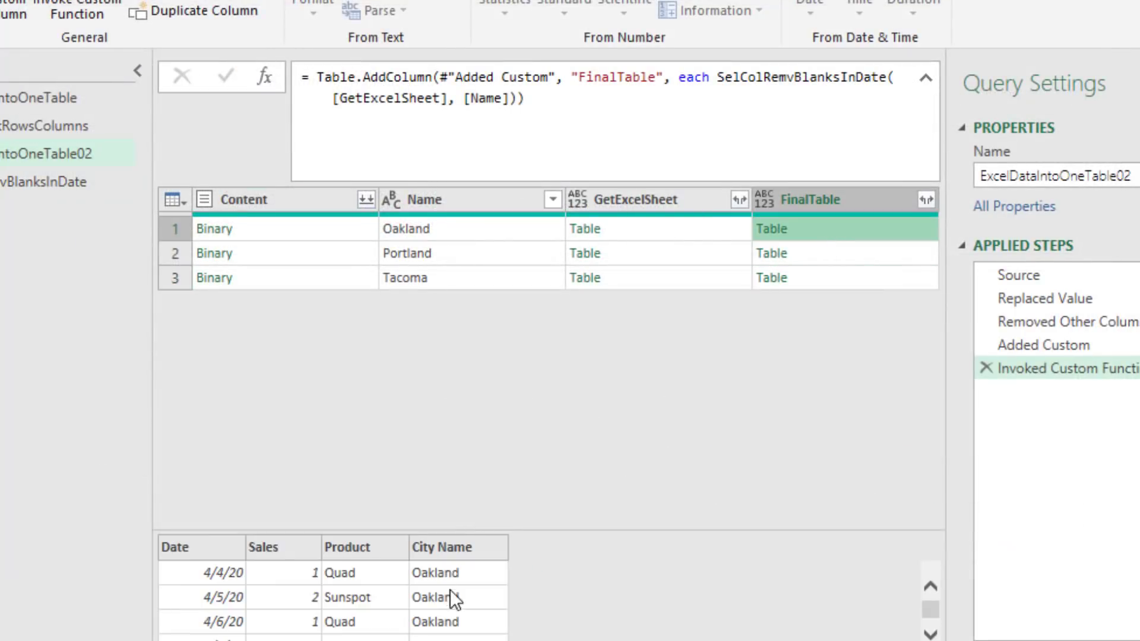
{"action": "left_click", "coordinate": [811, 254]}
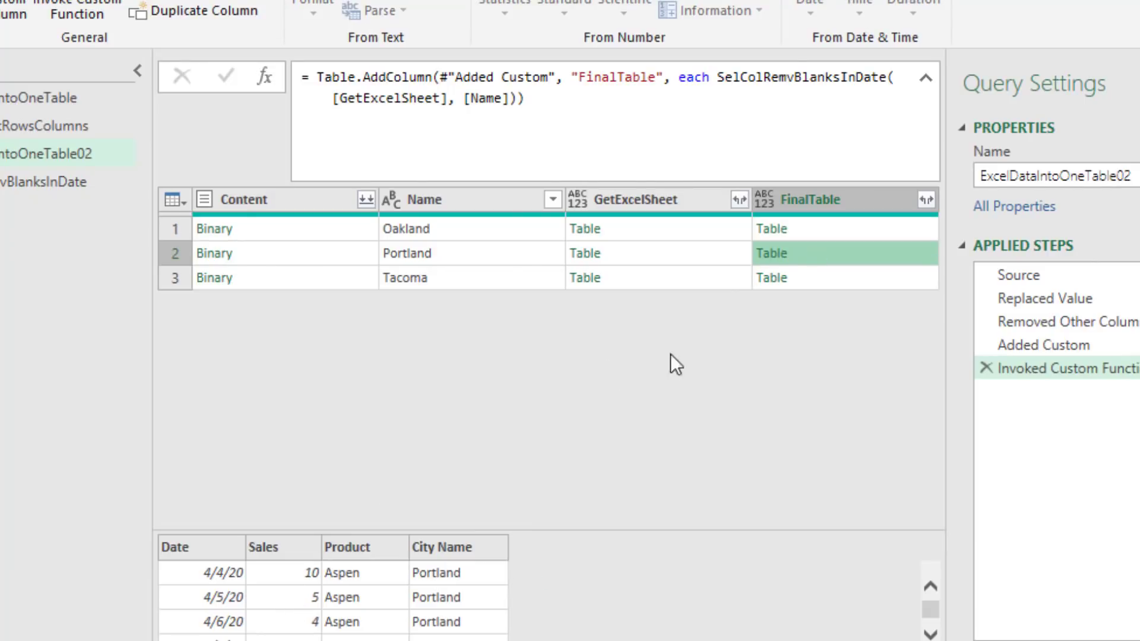
{"action": "left_click", "coordinate": [819, 277]}
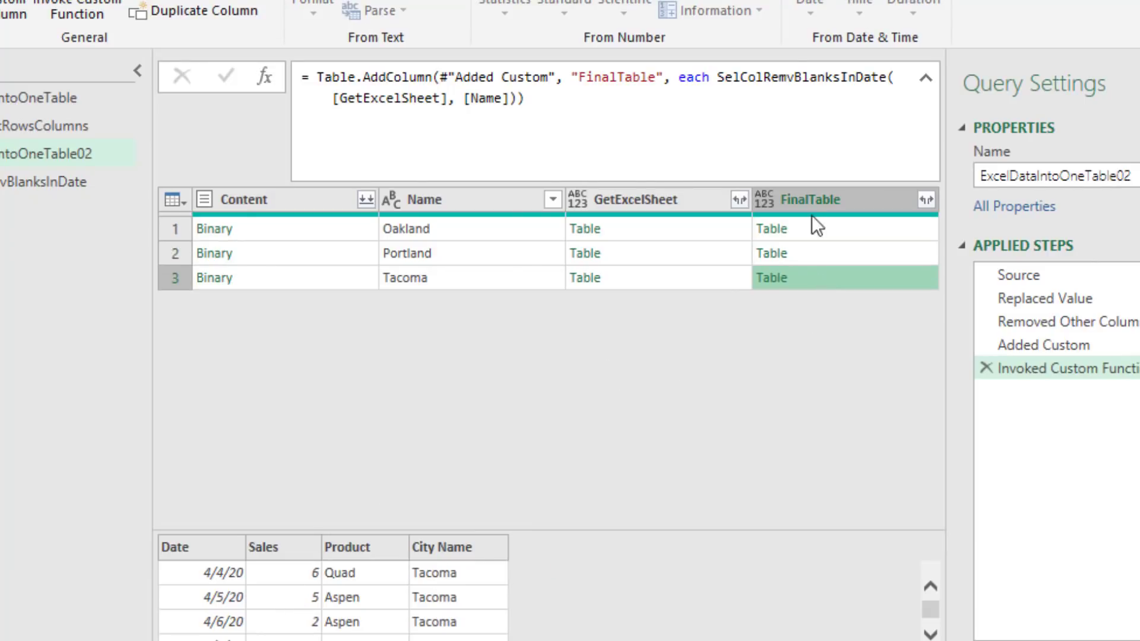
Step: Remove all columns except FinalTable and preview the first two tables in it
{"action": "right_click", "coordinate": [824, 199]}
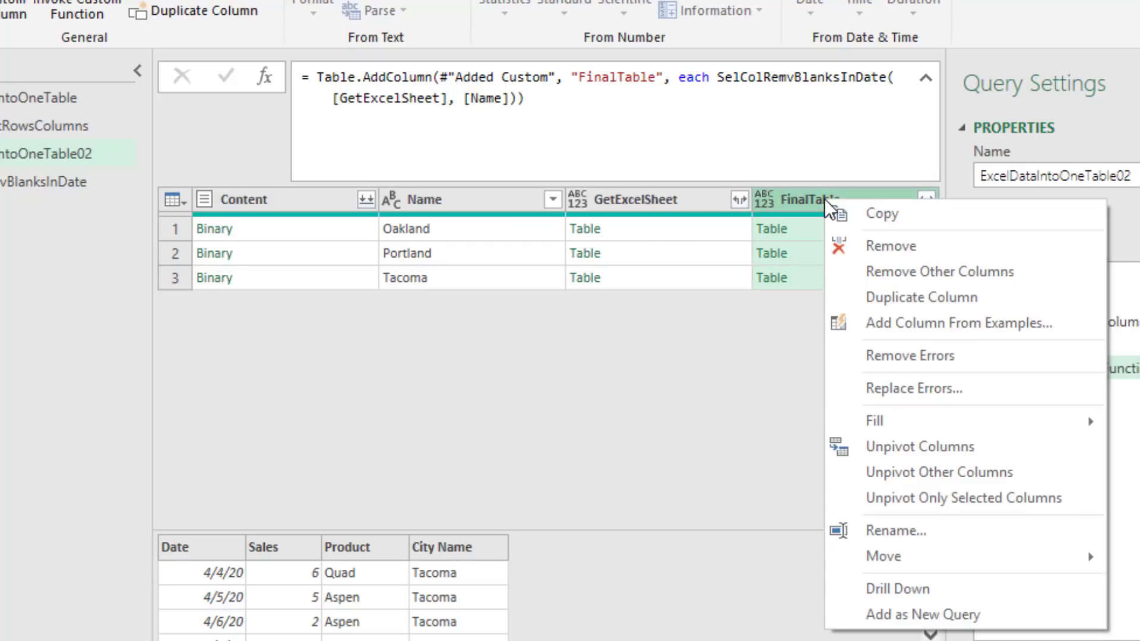
{"action": "left_click", "coordinate": [911, 274]}
{"action": "left_click", "coordinate": [285, 232]}
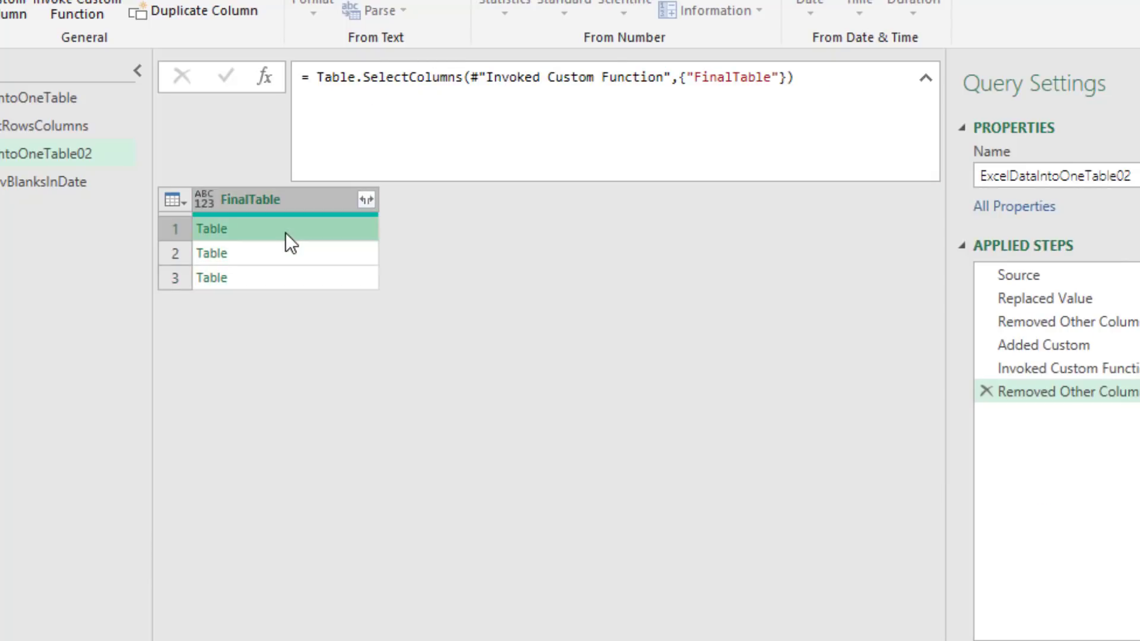
{"action": "left_click", "coordinate": [286, 251]}
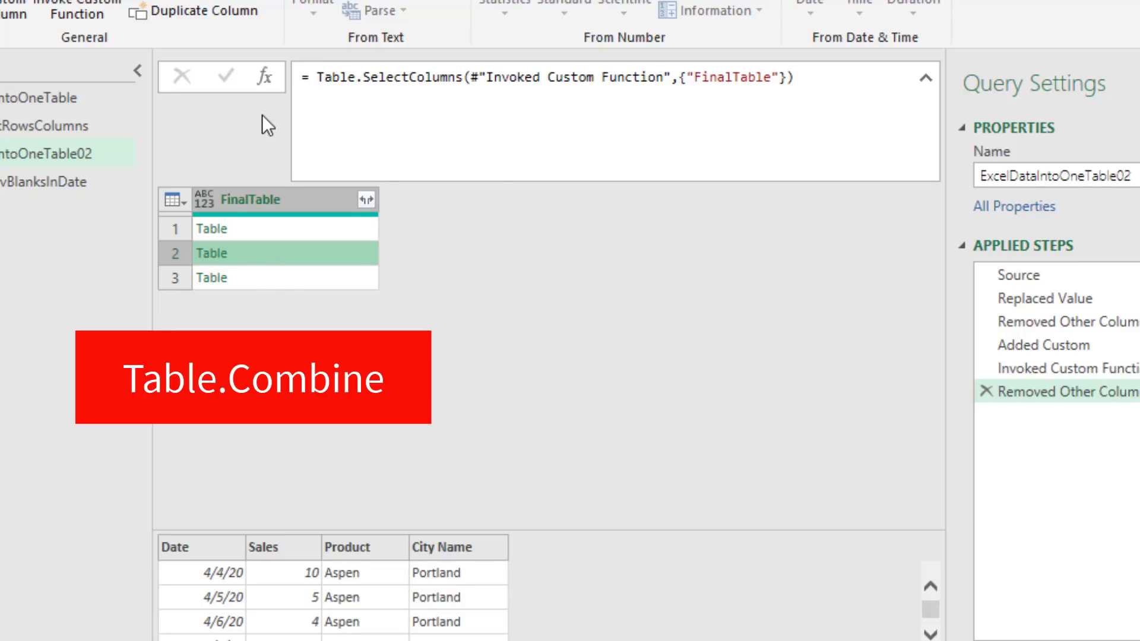
Step: Add a custom step that extracts the [FinalTable] column of #"Removed Other Columns1" as a list, and preview its second and third tables
{"action": "left_click", "coordinate": [265, 83]}
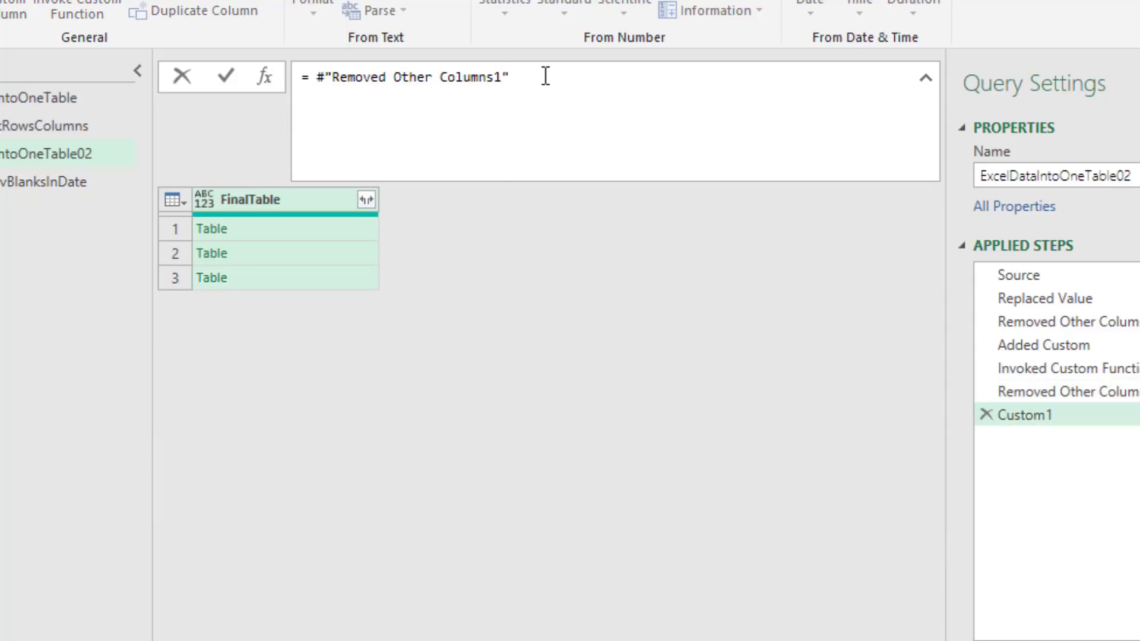
{"action": "type", "text": "[FinalTable"}
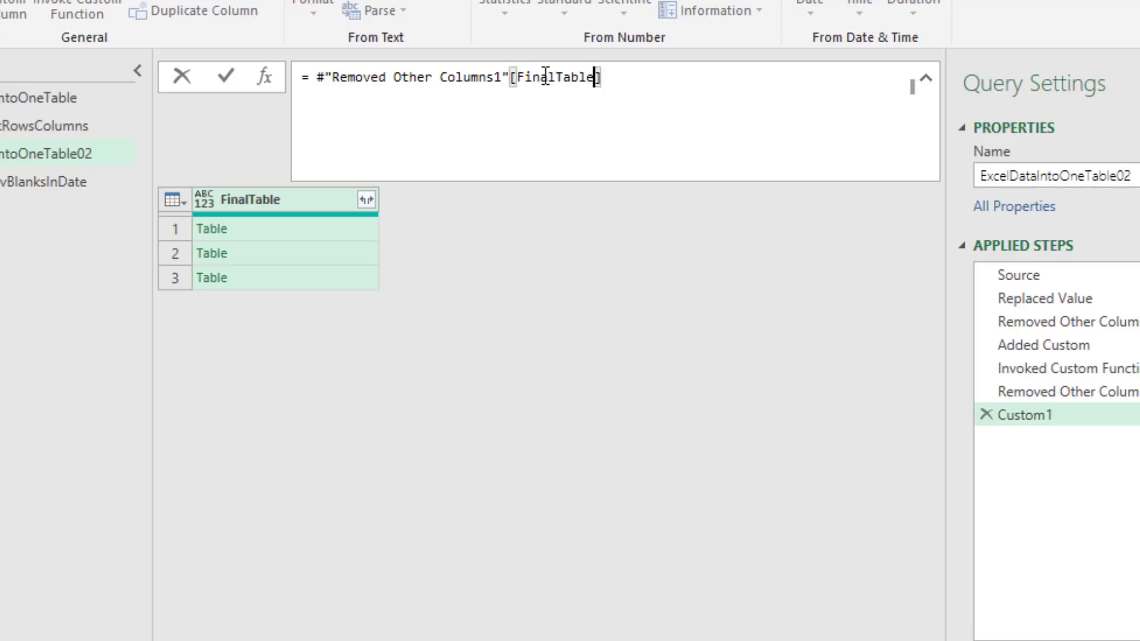
{"action": "key", "text": "Return"}
{"action": "left_click", "coordinate": [245, 249]}
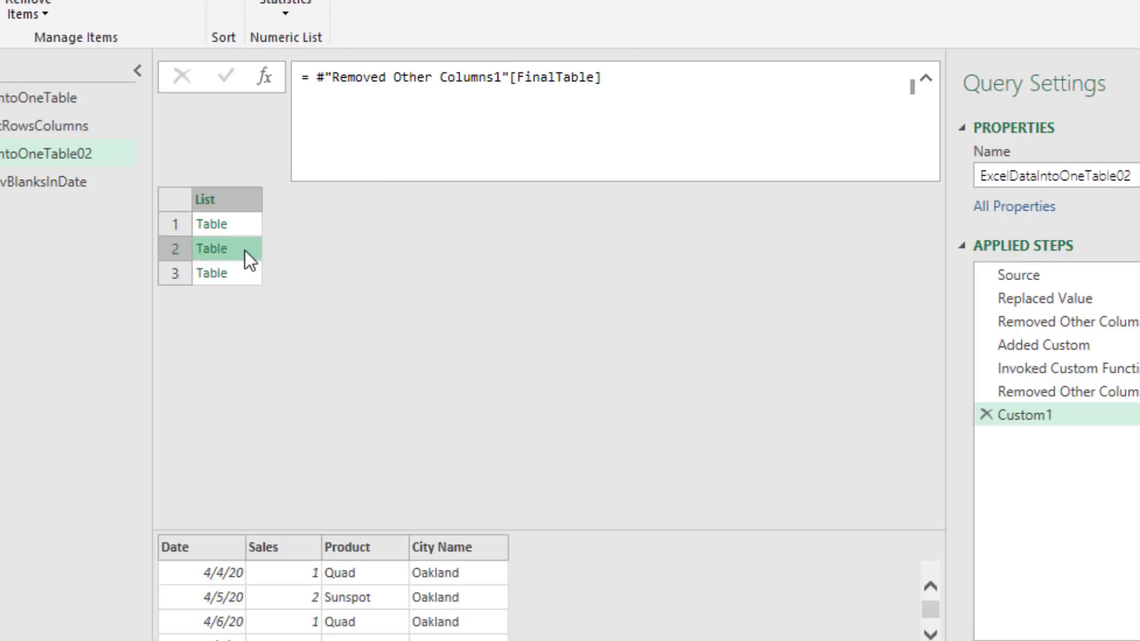
{"action": "left_click", "coordinate": [250, 276]}
Step: Wrap the #"Removed Other Columns1"[FinalTable] reference in the Table.Combine function and confirm the formula
{"action": "left_click", "coordinate": [309, 78]}
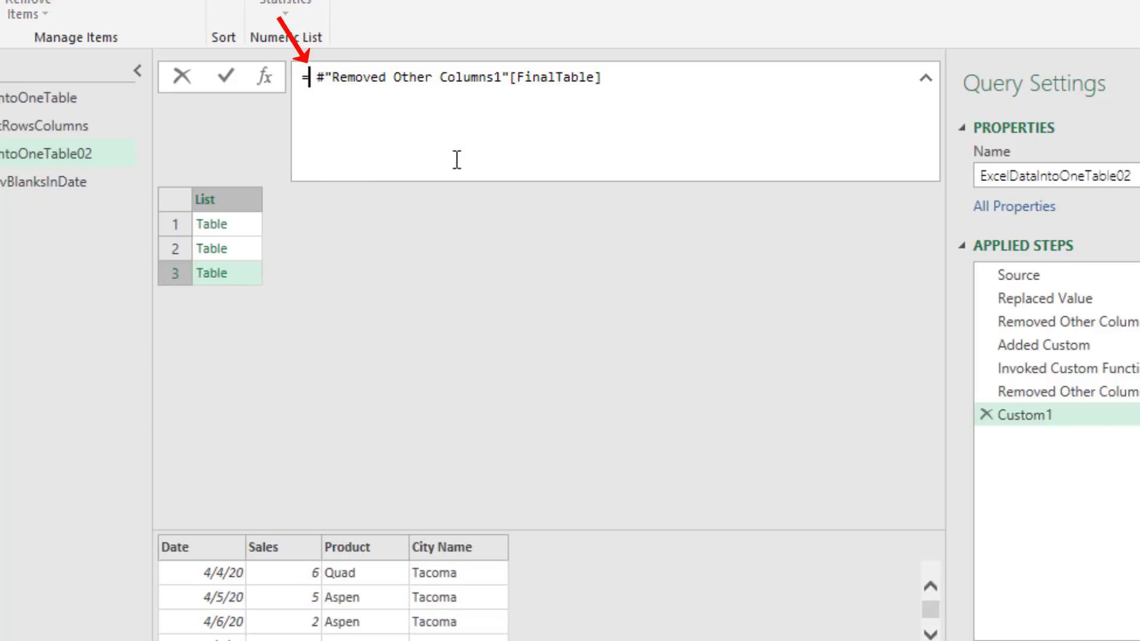
{"action": "type", "text": "Table.C"}
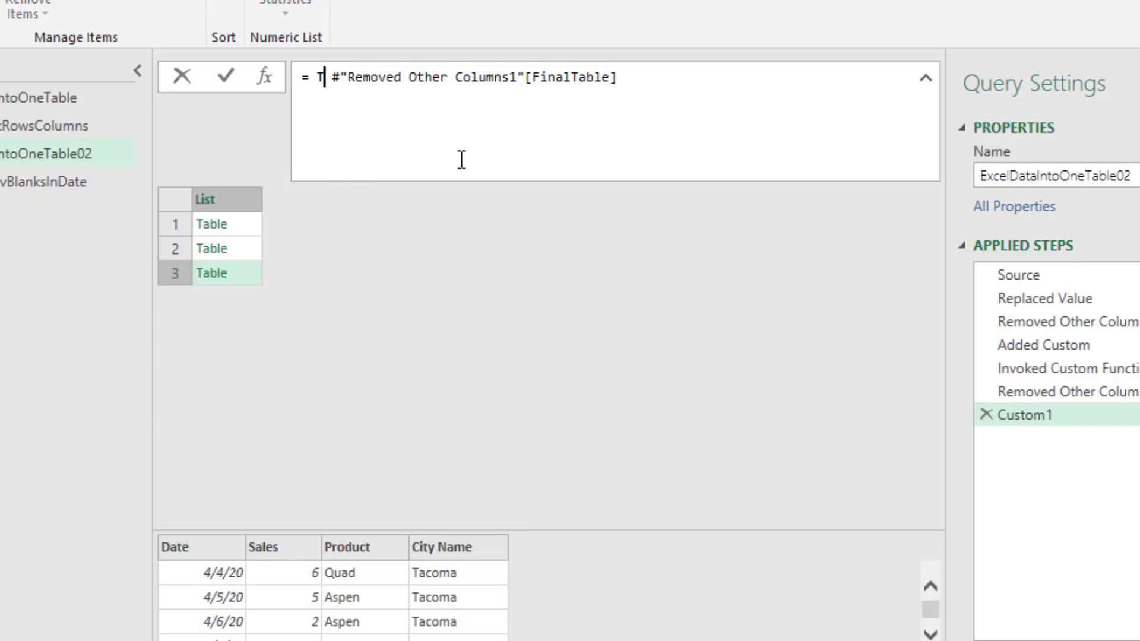
{"action": "key", "text": "Down"}
{"action": "key", "text": "Down"}
{"action": "key", "text": "Down"}
{"action": "key", "text": "Down"}
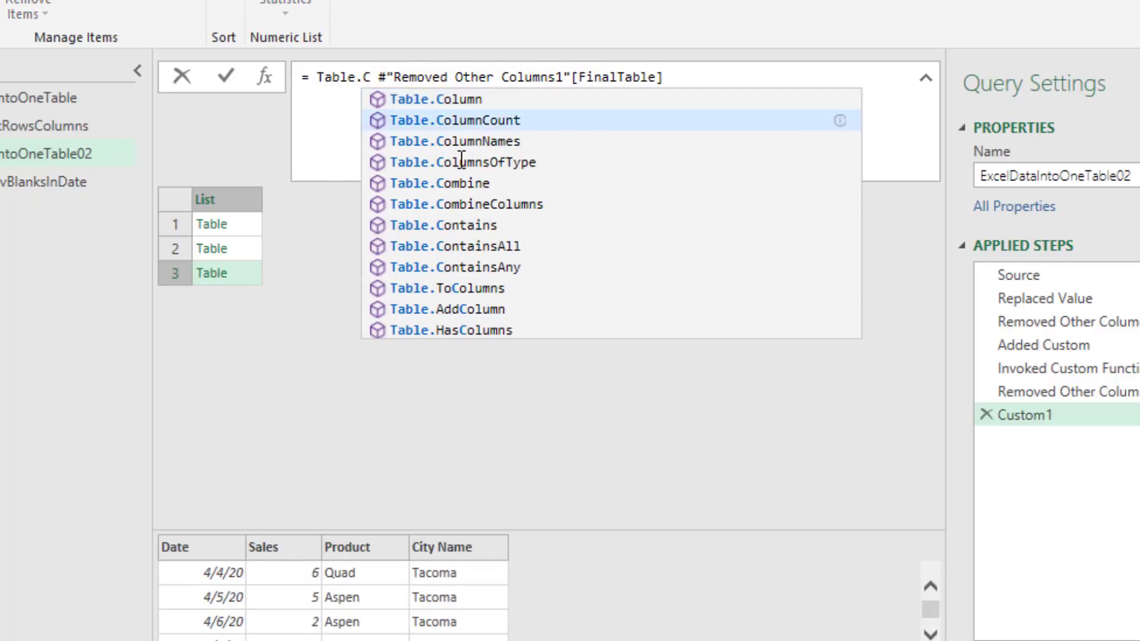
{"action": "key", "text": "Tab"}
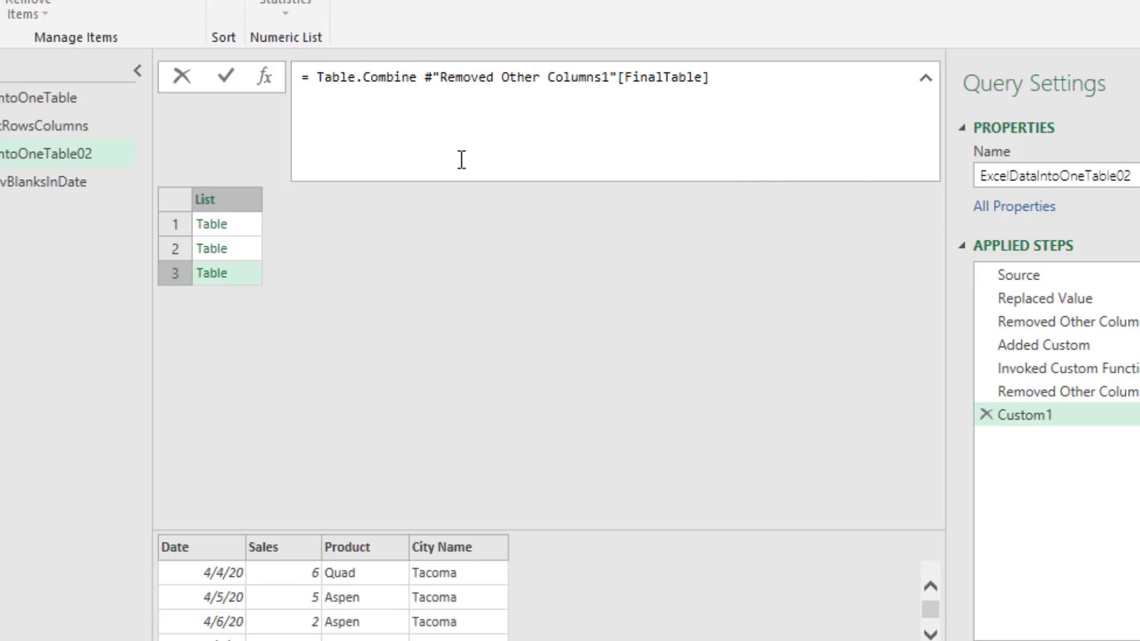
{"action": "type", "text": "("}
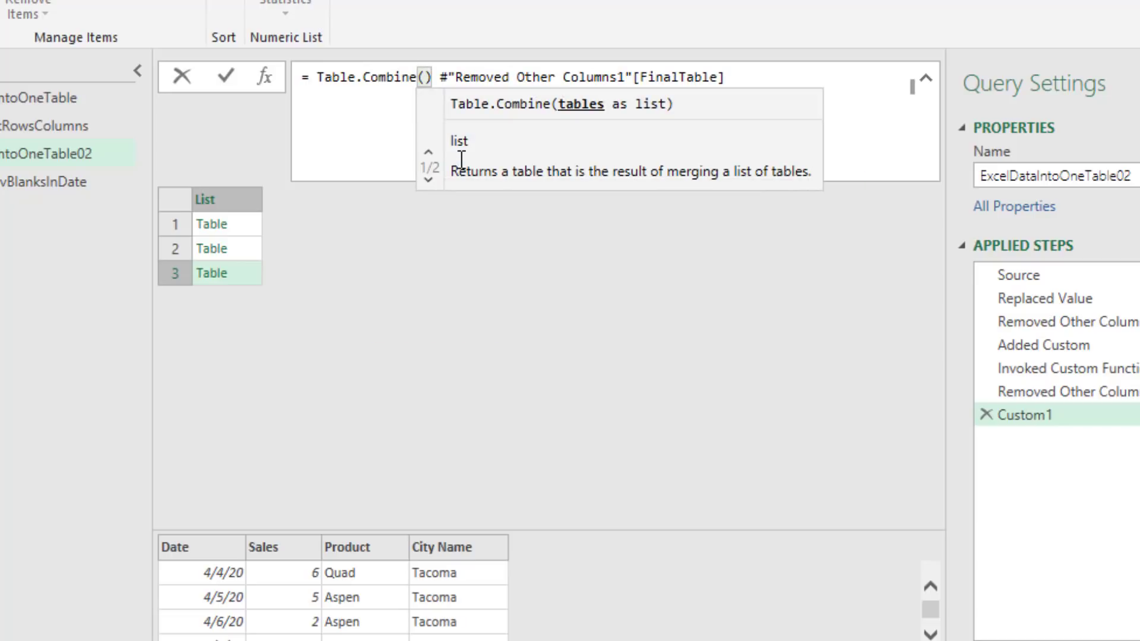
{"action": "key", "text": "Delete"}
{"action": "key", "text": "Delete"}
{"action": "left_click", "coordinate": [729, 77]}
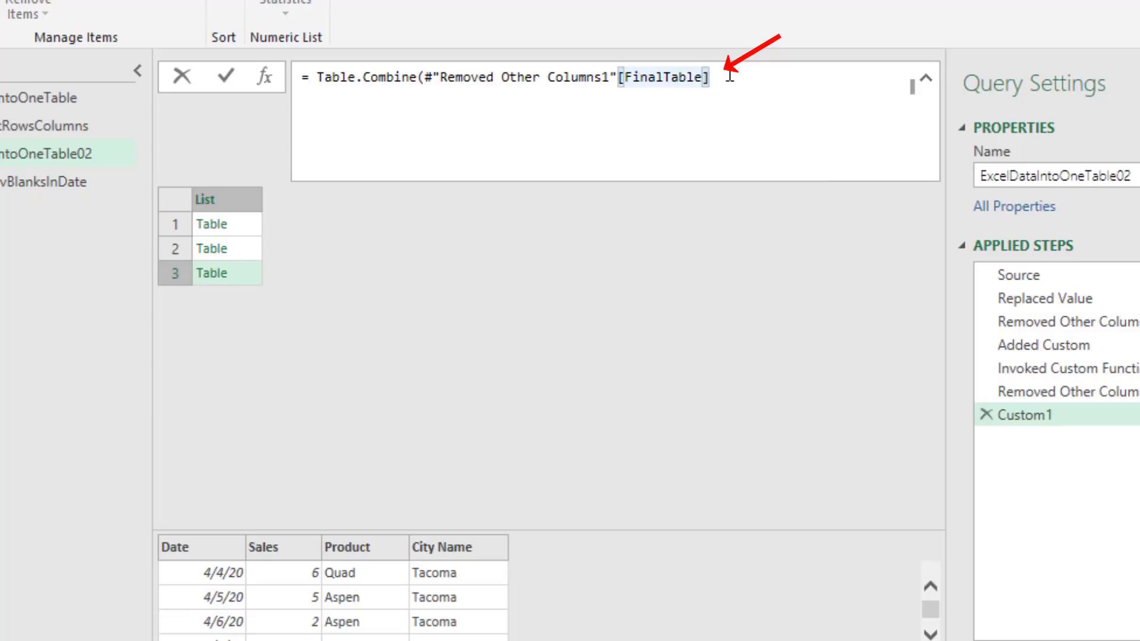
{"action": "type", "text": ")"}
{"action": "key", "text": "Return"}
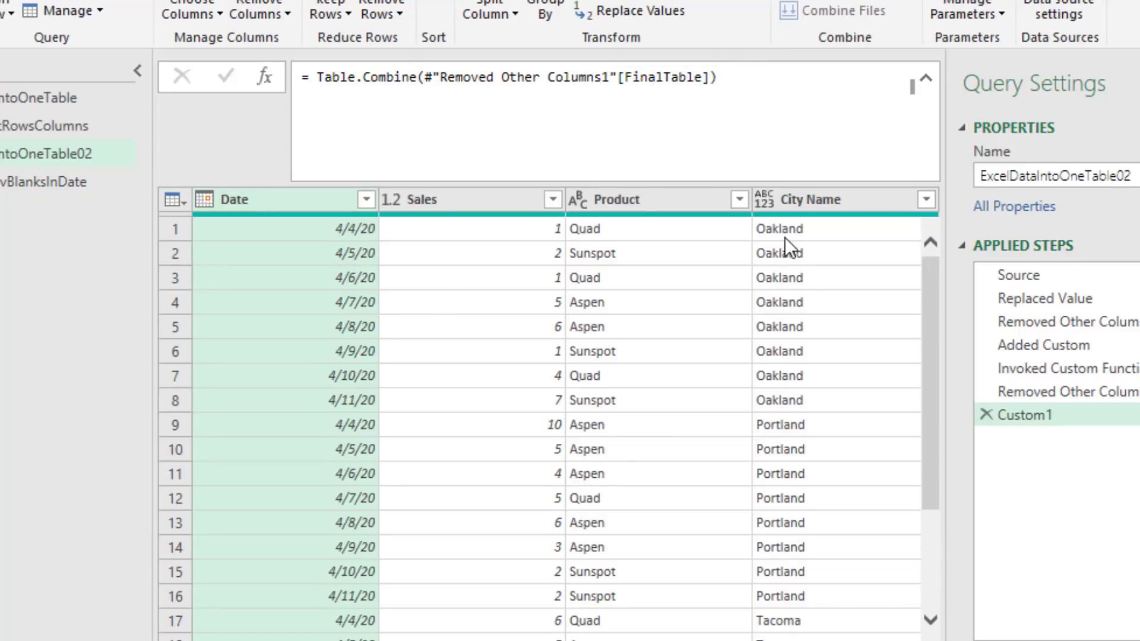
Step: Set the data type of the City Name column in the combined table to Text
{"action": "left_click", "coordinate": [772, 200]}
{"action": "left_click", "coordinate": [751, 202]}
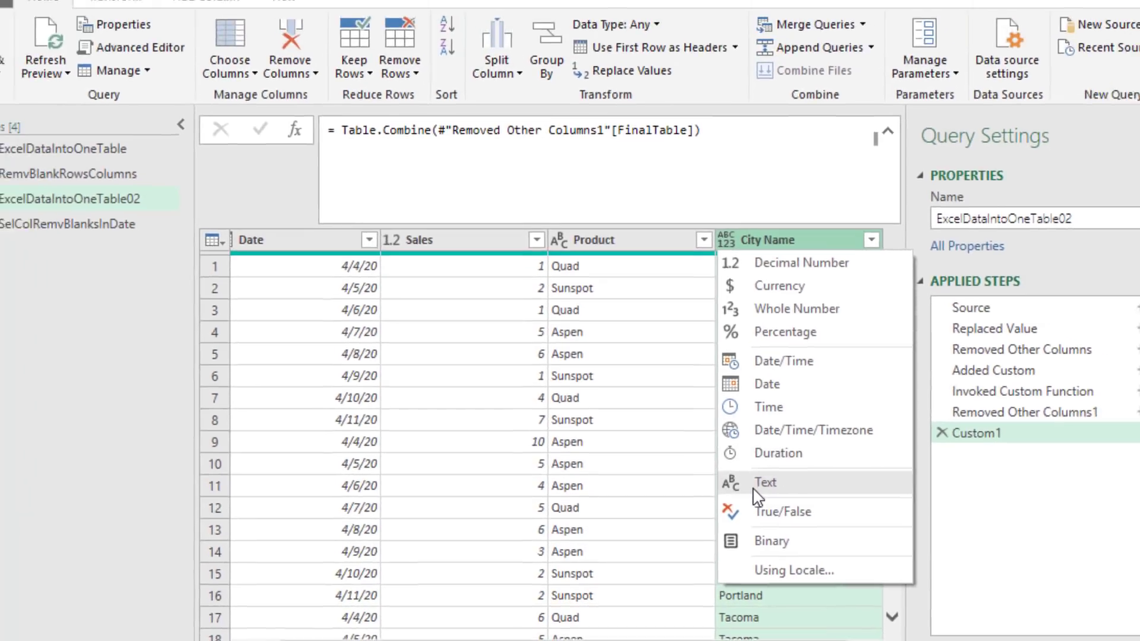
{"action": "left_click", "coordinate": [783, 469]}
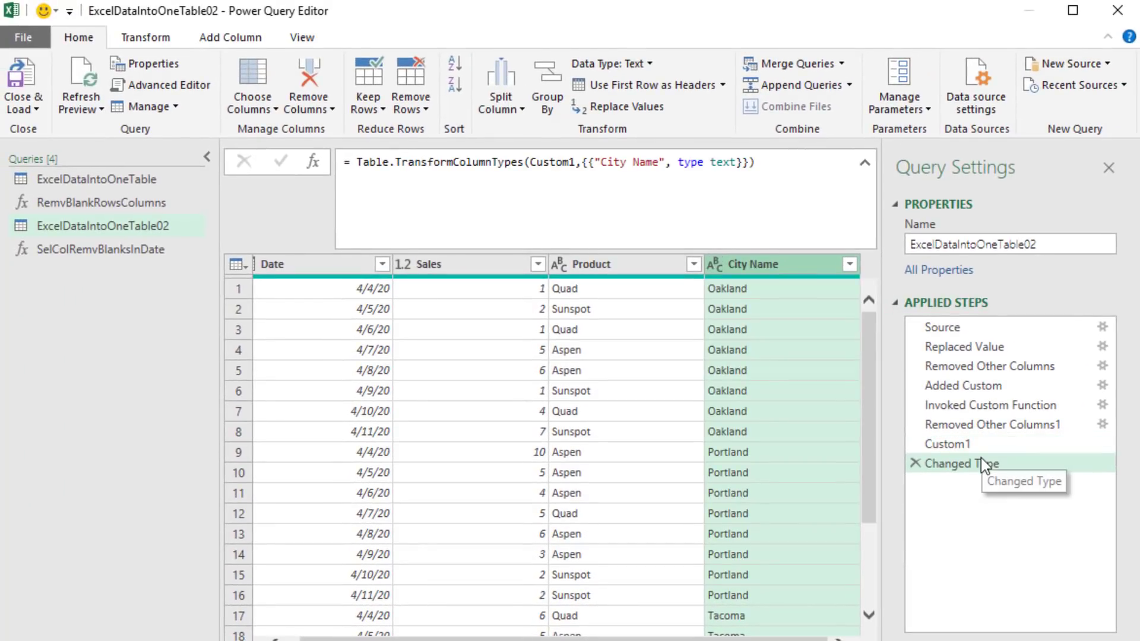
Step: Load the query as a table to cell G1 of the existing 1660 worksheet, and move the queries pane clear of it
{"action": "left_click", "coordinate": [37, 110]}
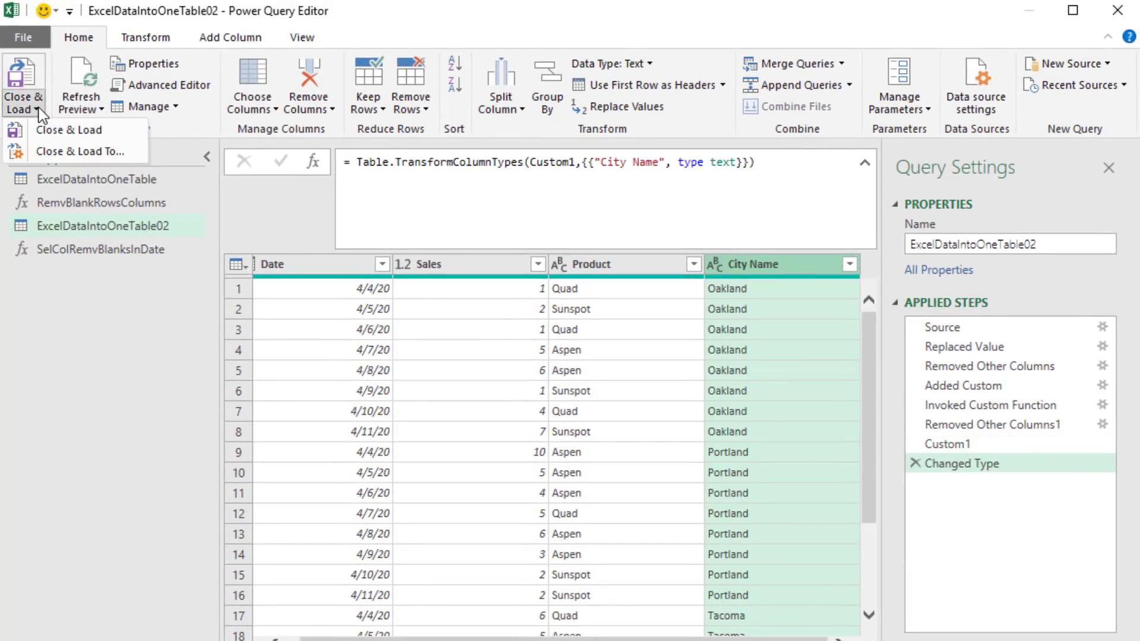
{"action": "left_click", "coordinate": [57, 152]}
{"action": "left_click", "coordinate": [510, 276]}
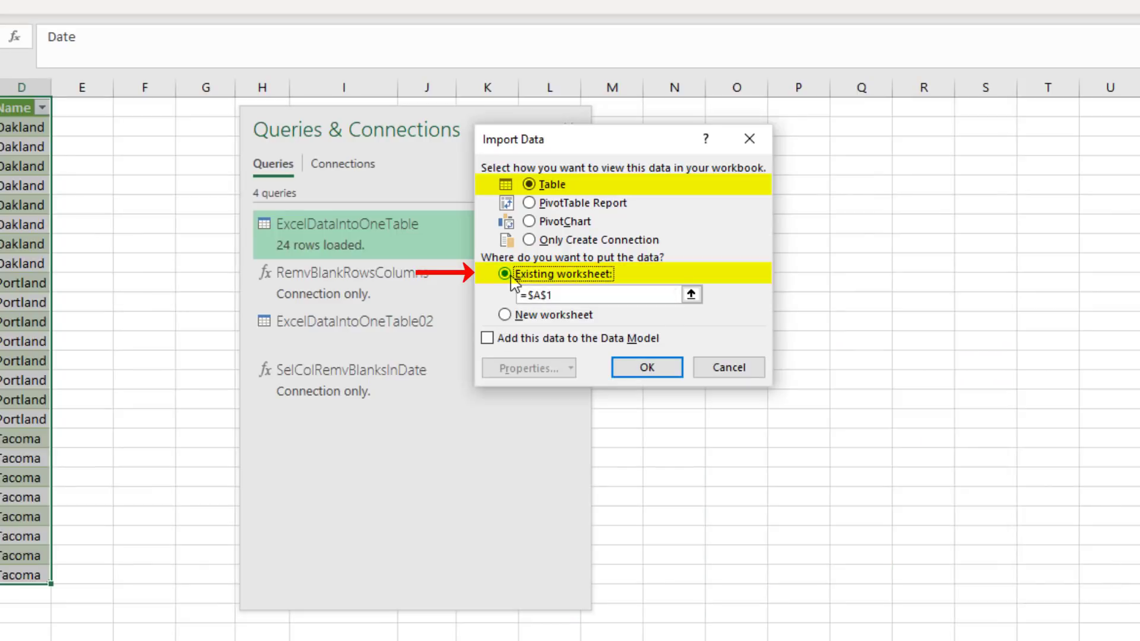
{"action": "left_click", "coordinate": [159, 111]}
{"action": "left_click", "coordinate": [218, 110]}
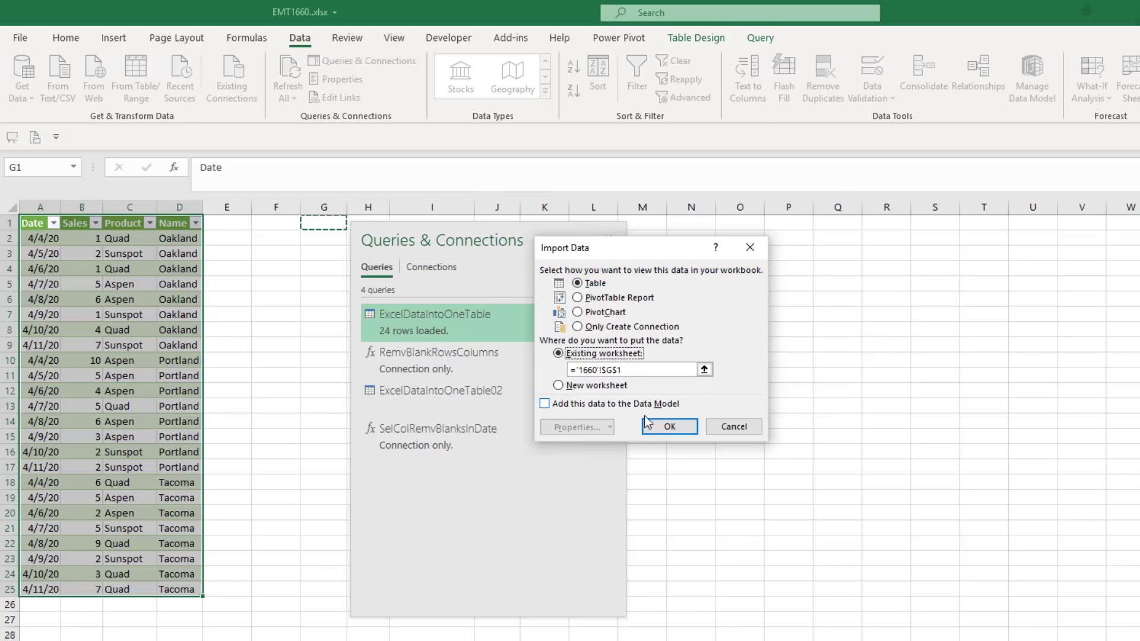
{"action": "left_click", "coordinate": [656, 424]}
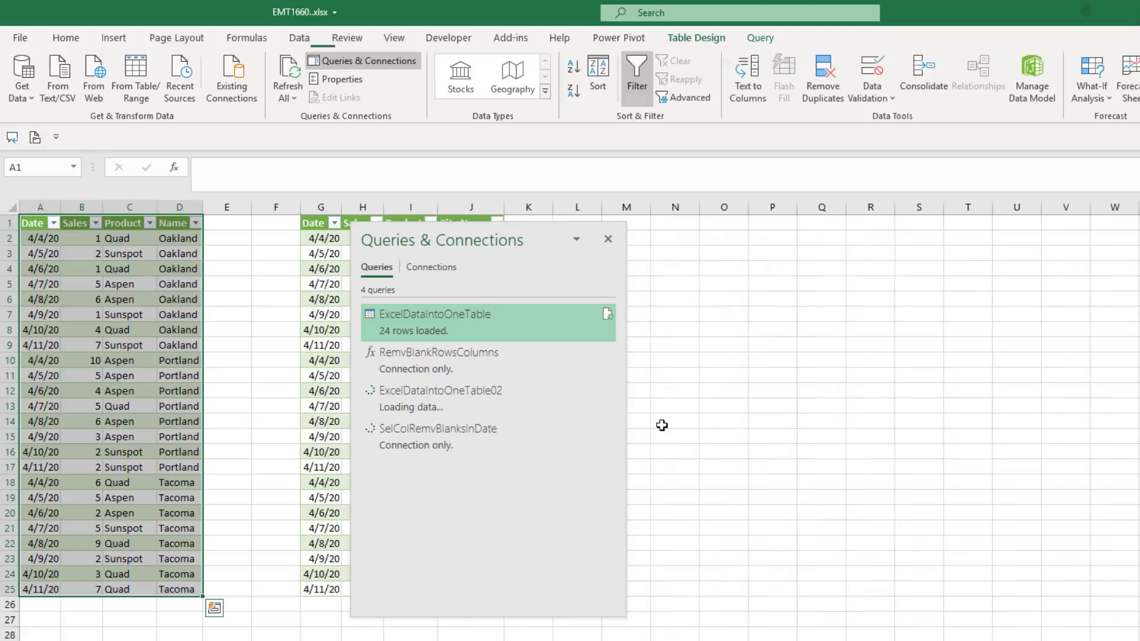
{"action": "left_click_drag", "start_coordinate": [440, 235], "coordinate": [624, 245]}
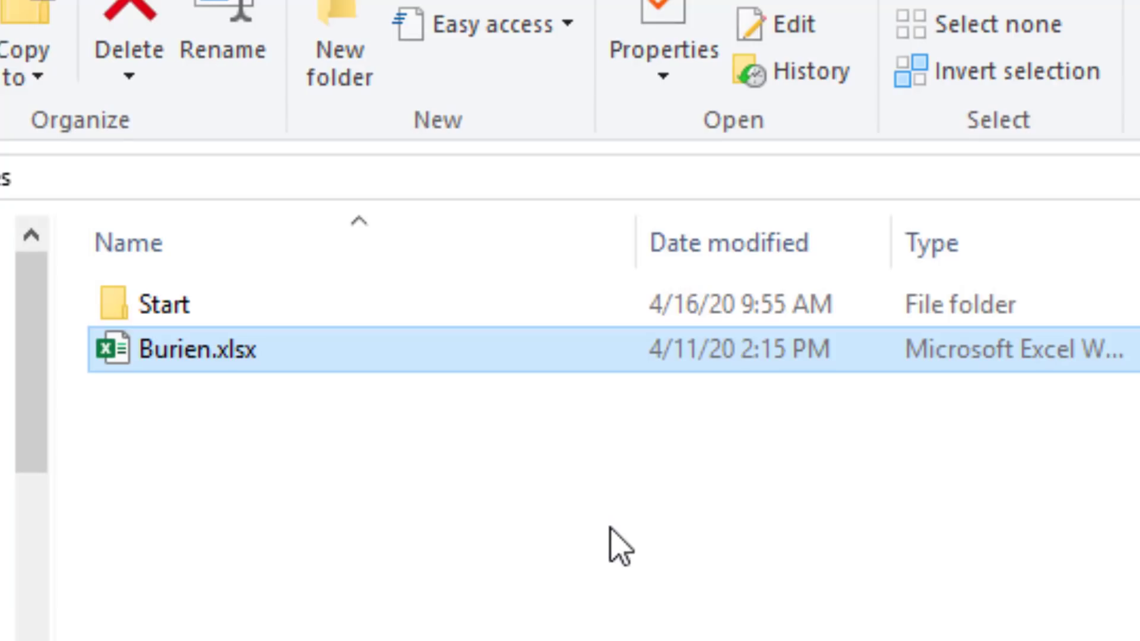
Step: Paste the Burien.xlsx file into the Start folder and refresh all queries in the Excel workbook
{"action": "double_click", "coordinate": [167, 306]}
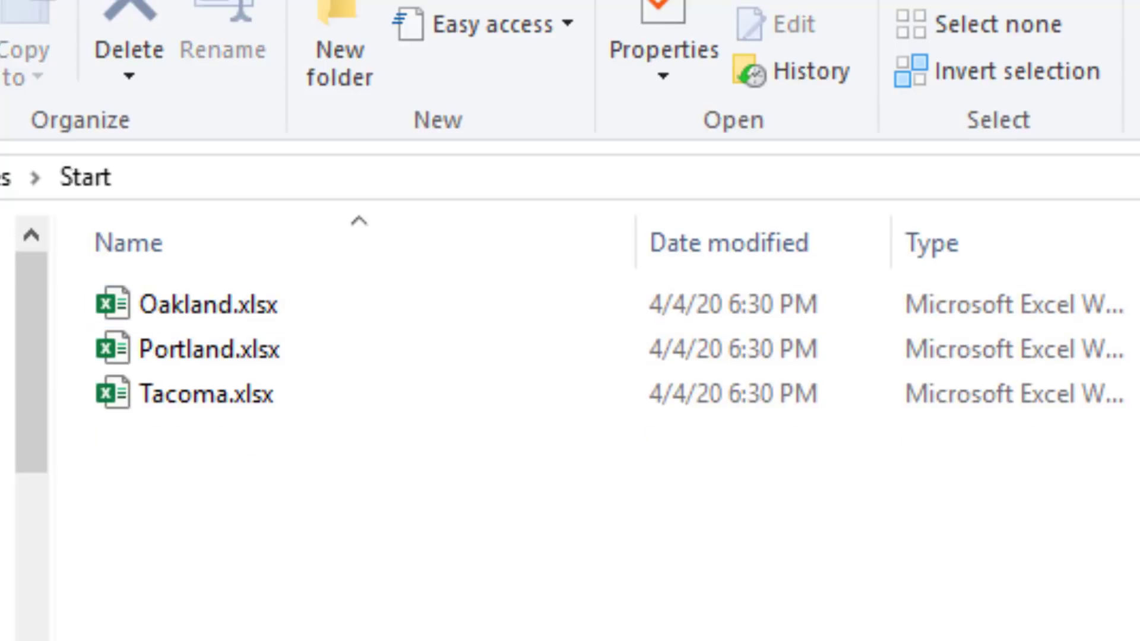
{"action": "key", "text": "ctrl+v"}
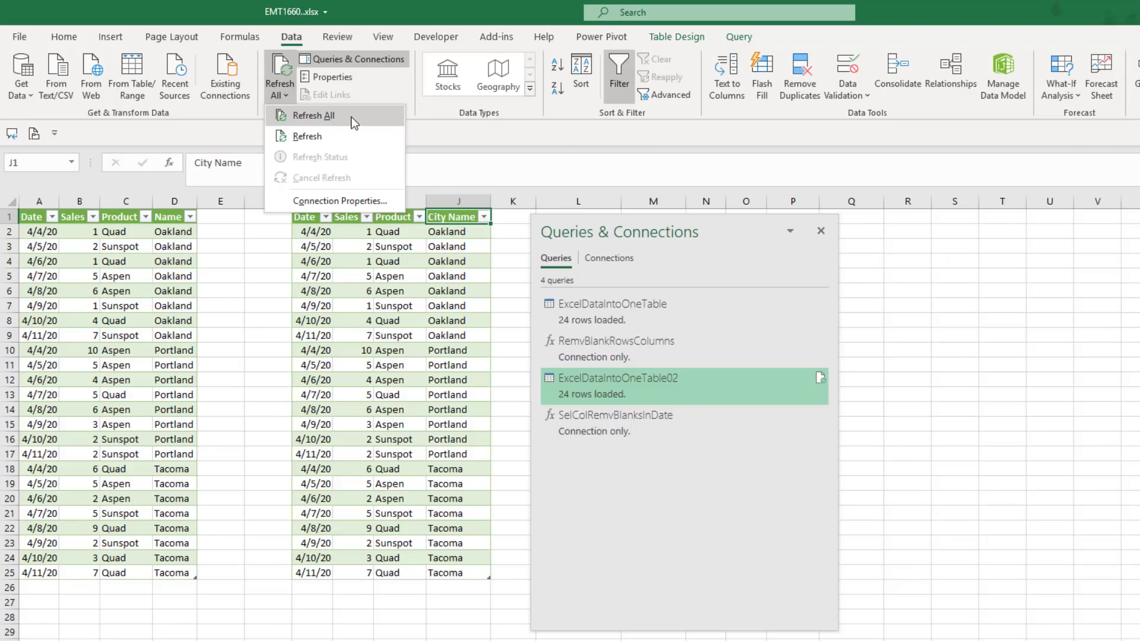
{"action": "left_click", "coordinate": [351, 117]}
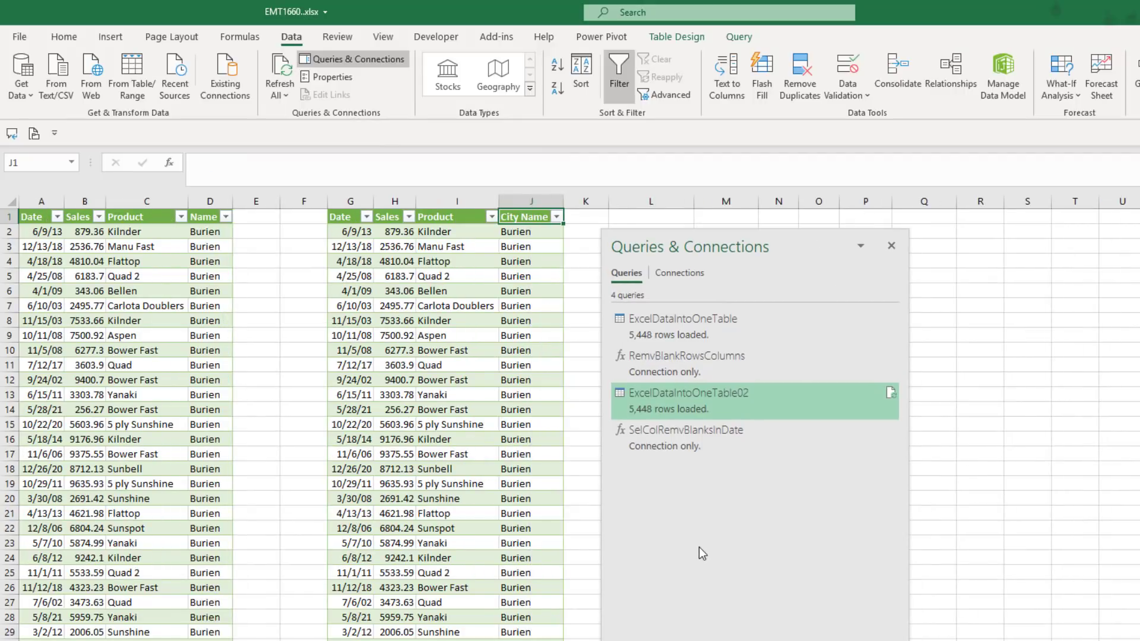